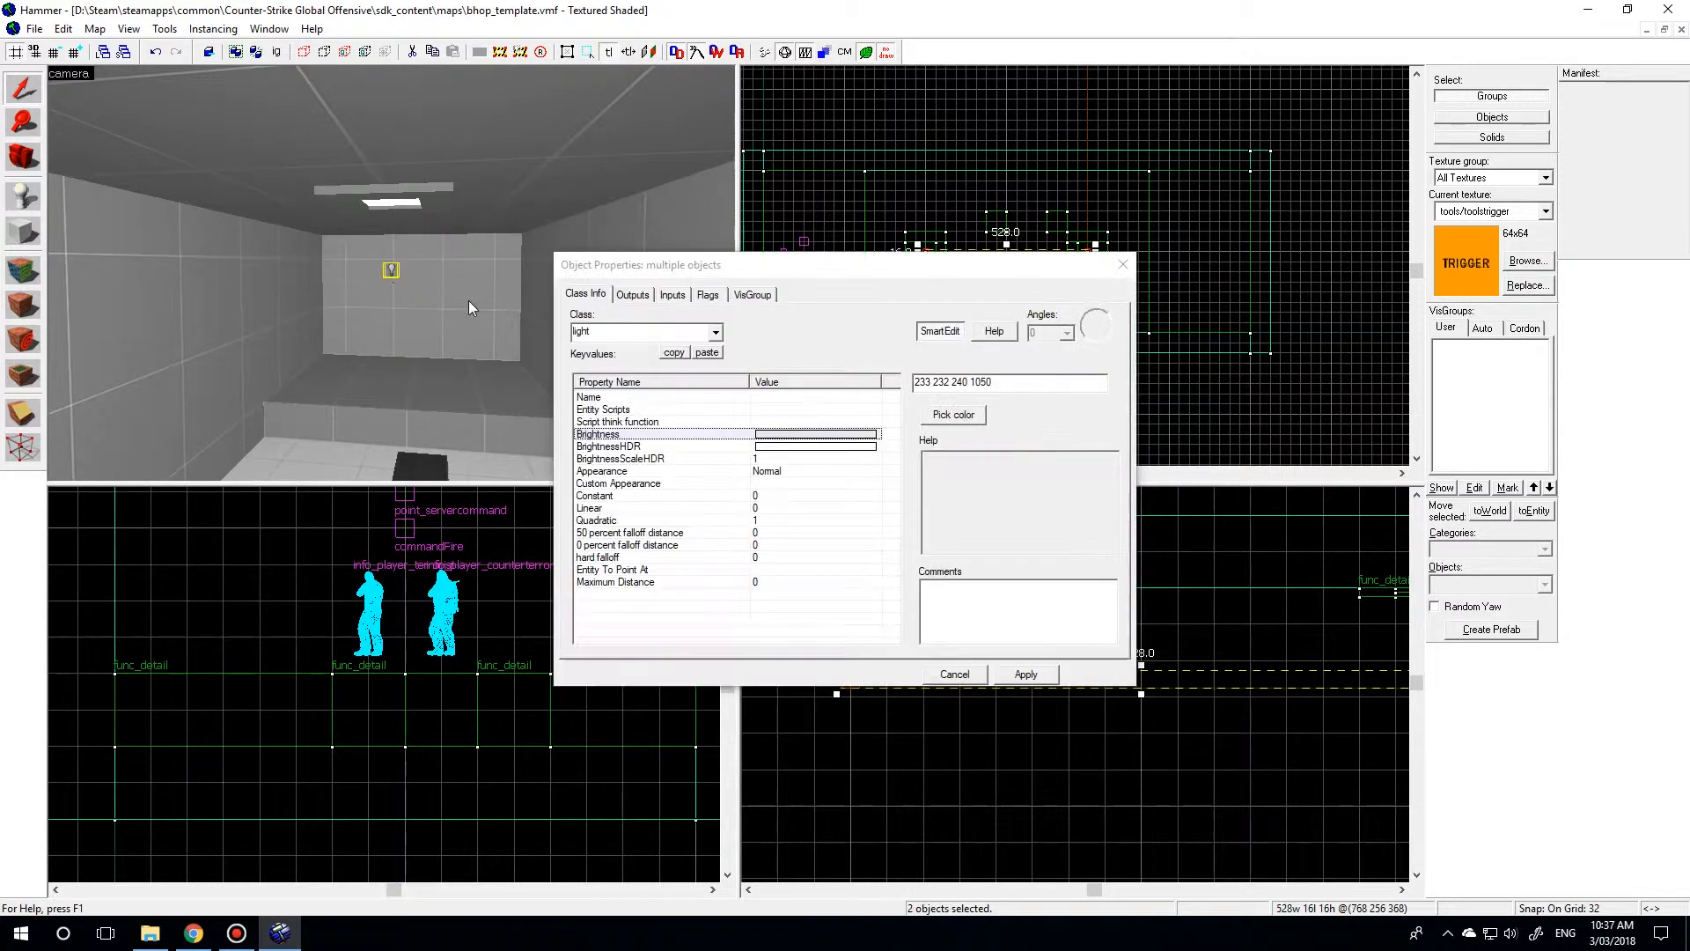
left_click_drag(977, 385, 1013, 380)
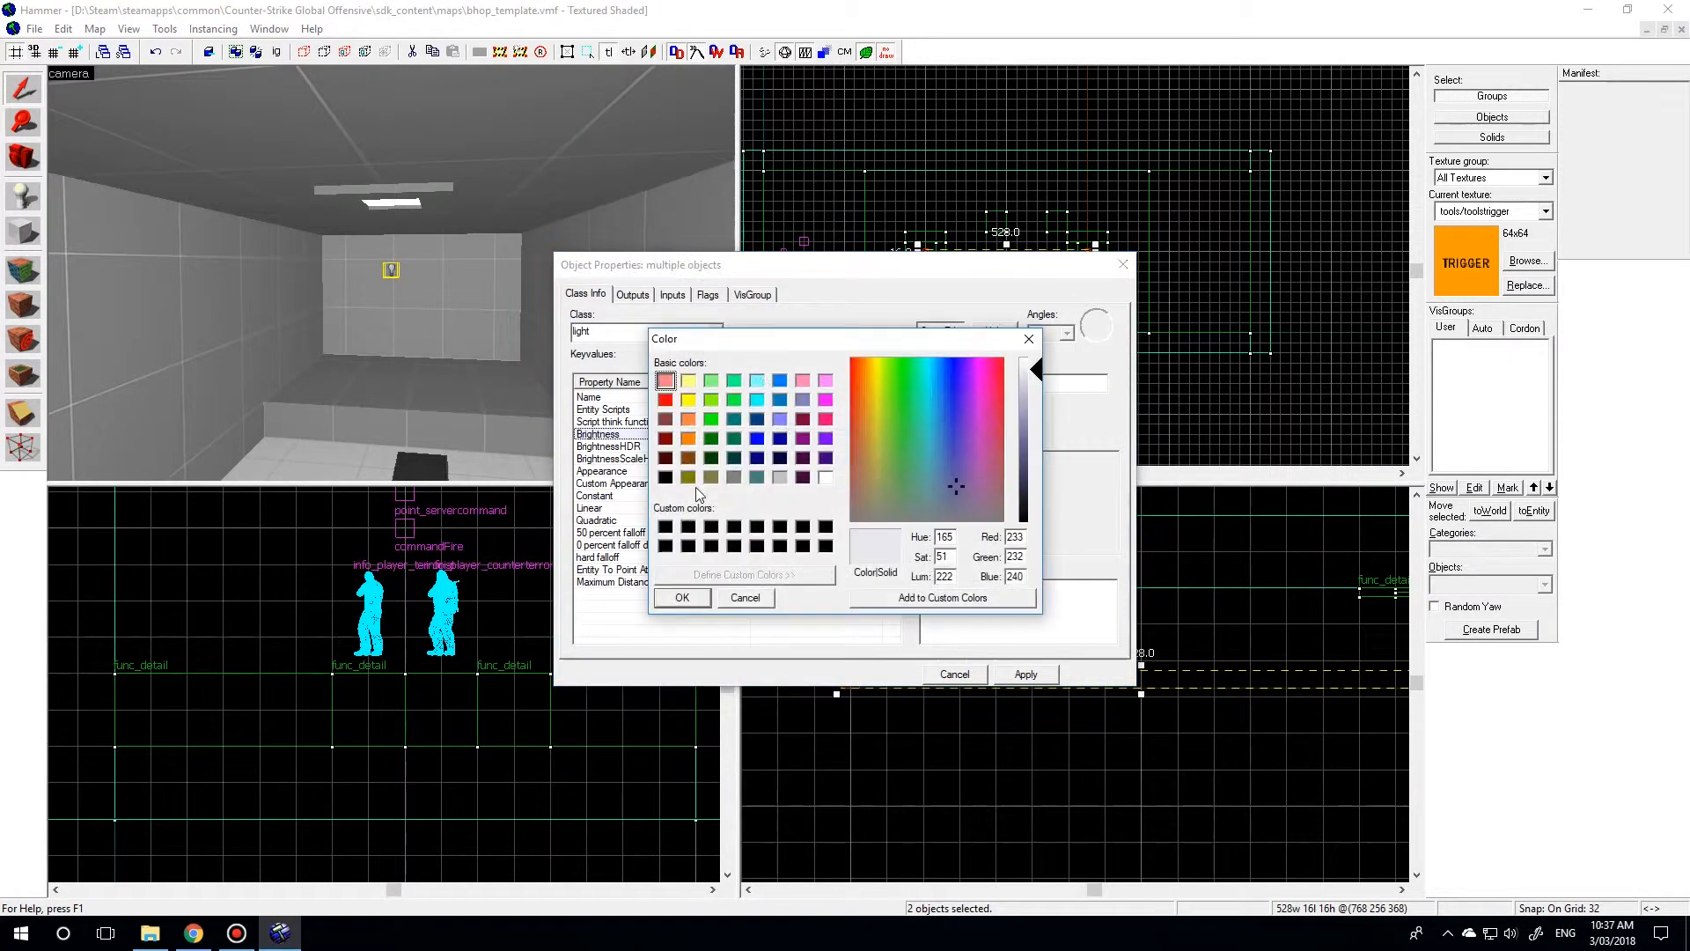
left_click(877, 493)
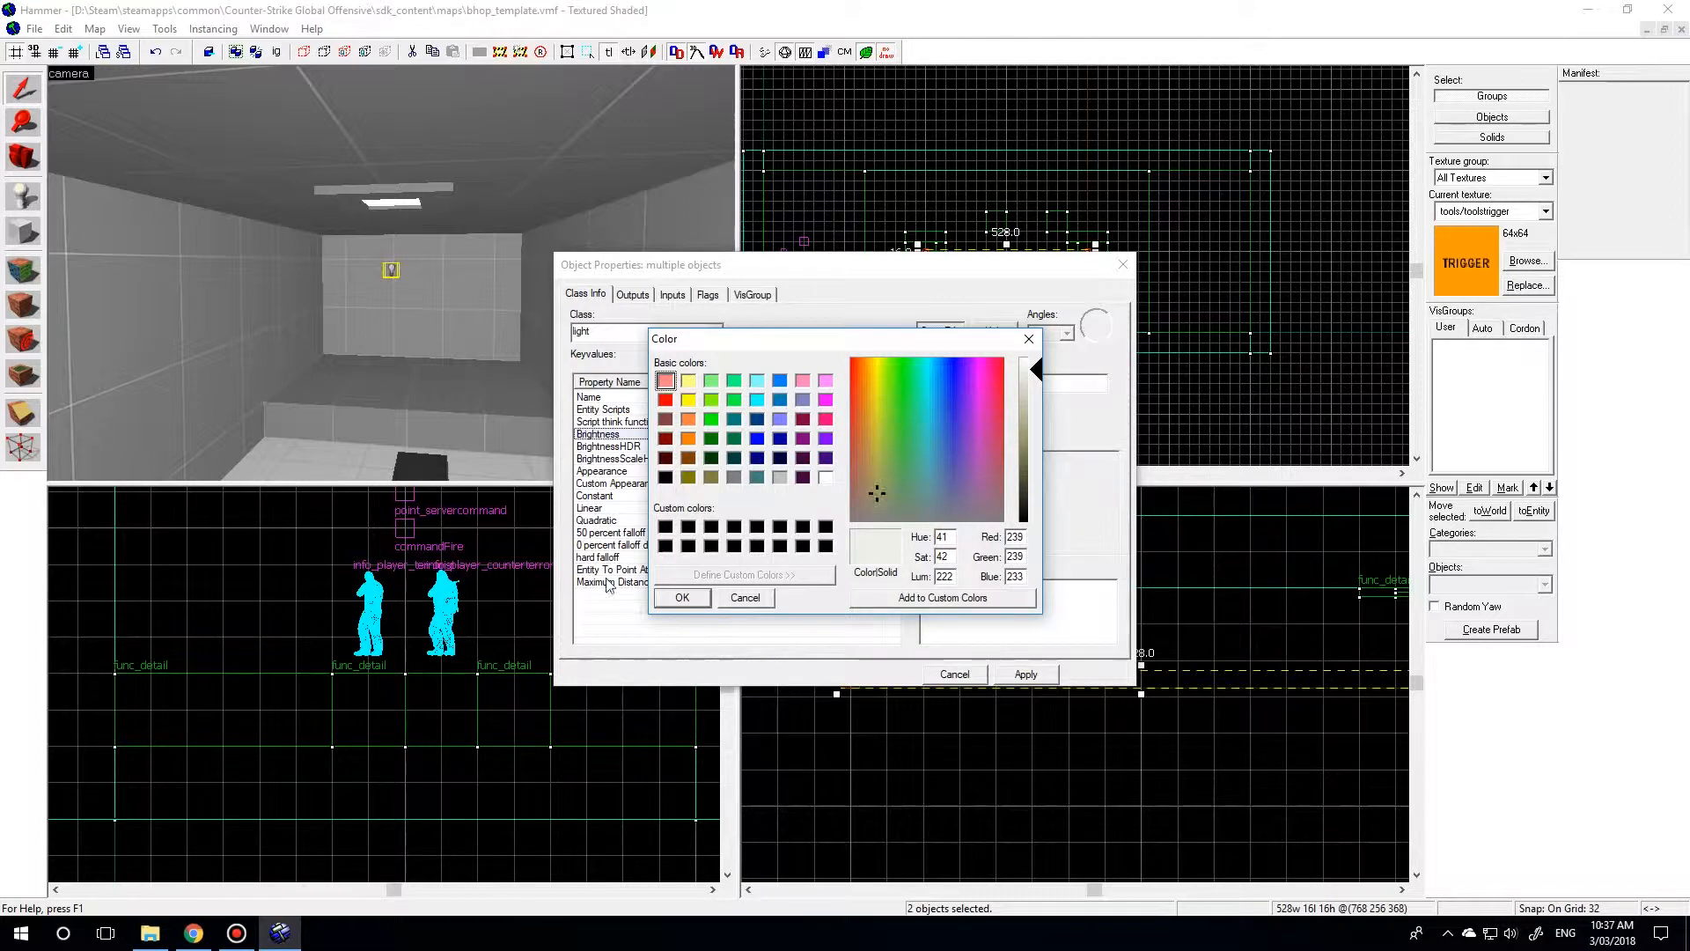
left_click(682, 598)
left_click(957, 680)
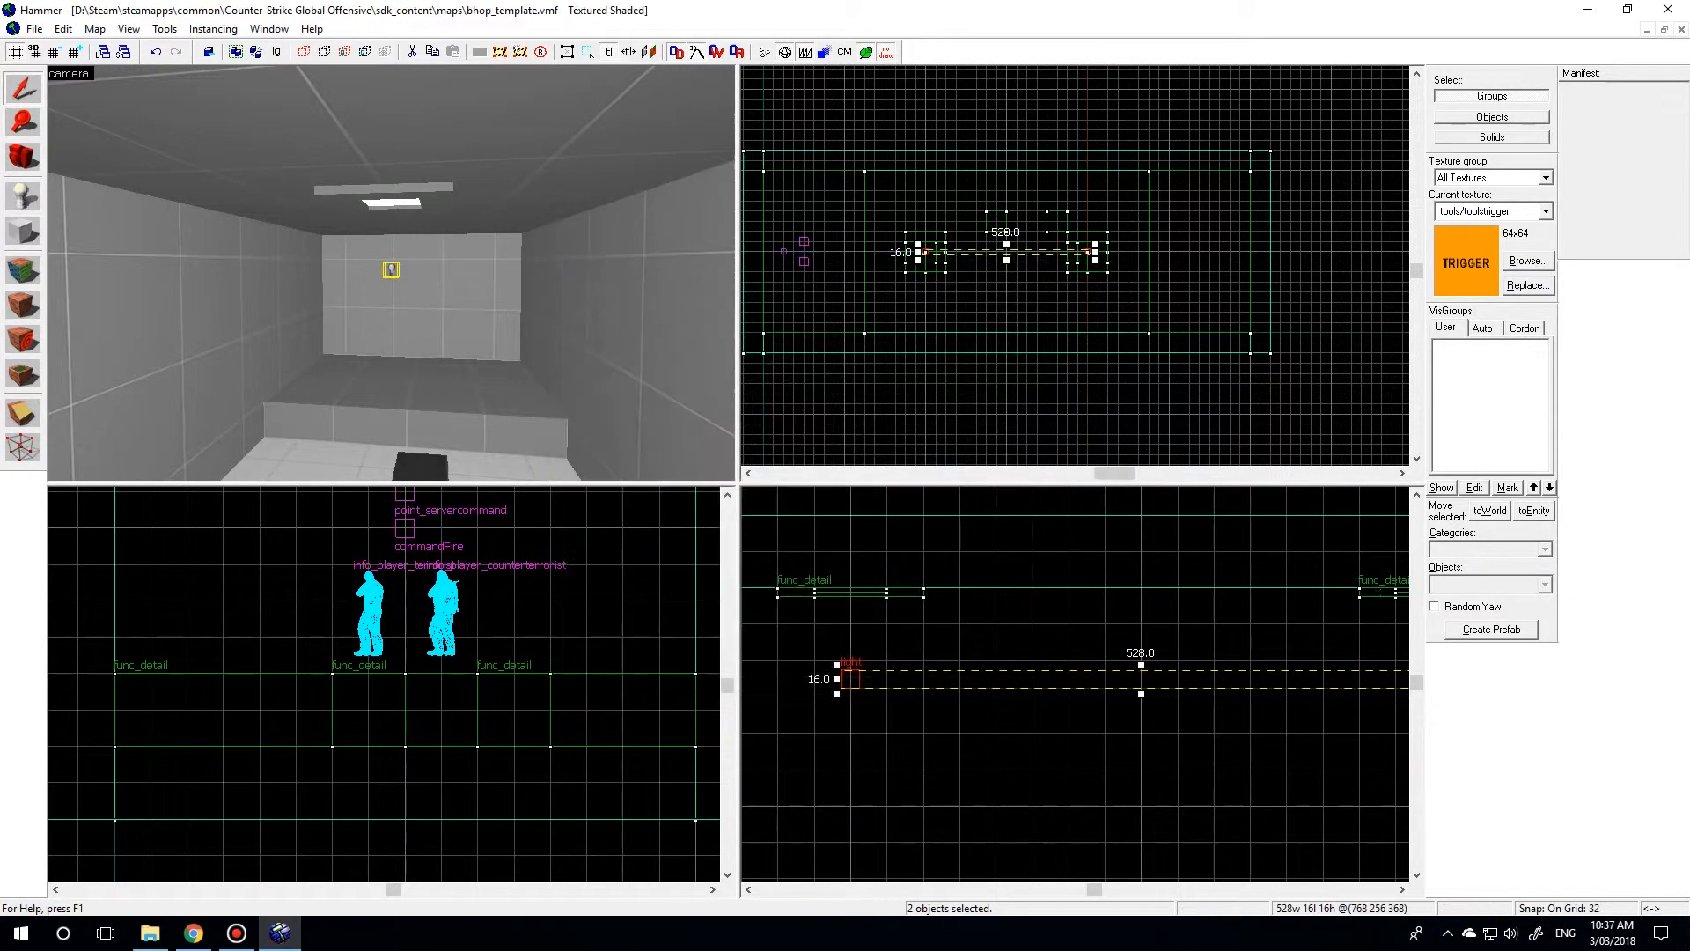
Place an info_player_terrorist entity on the starting platform in front of the two existing player spawns.
key("z")
key("w")
key("w")
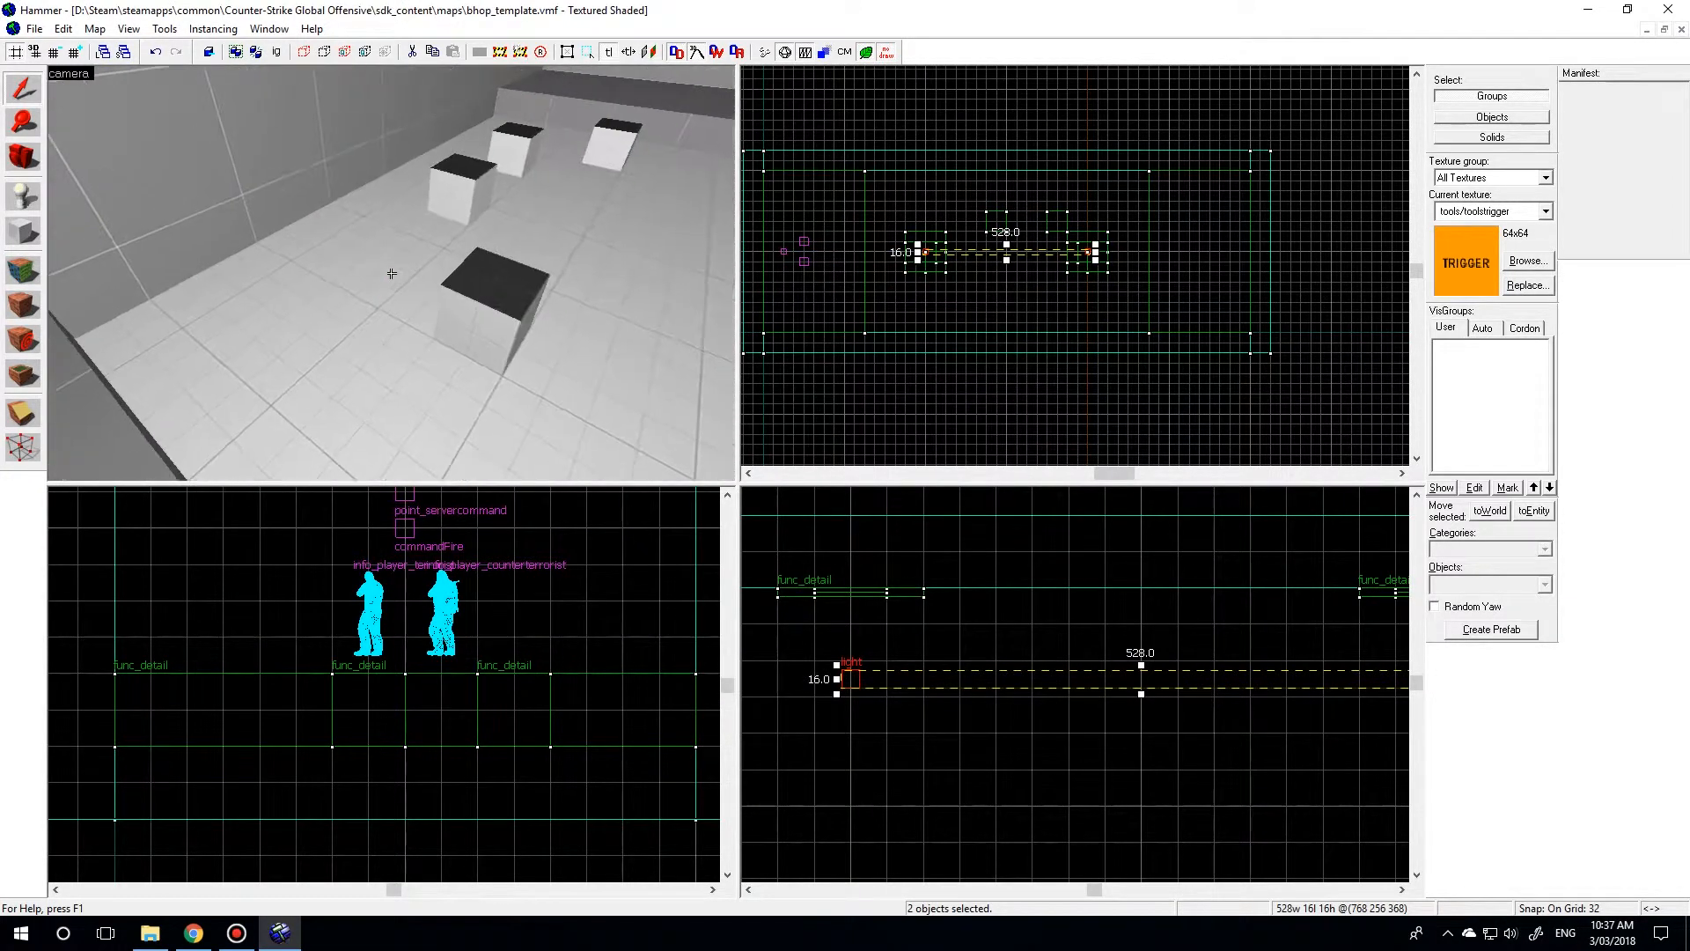
key("z")
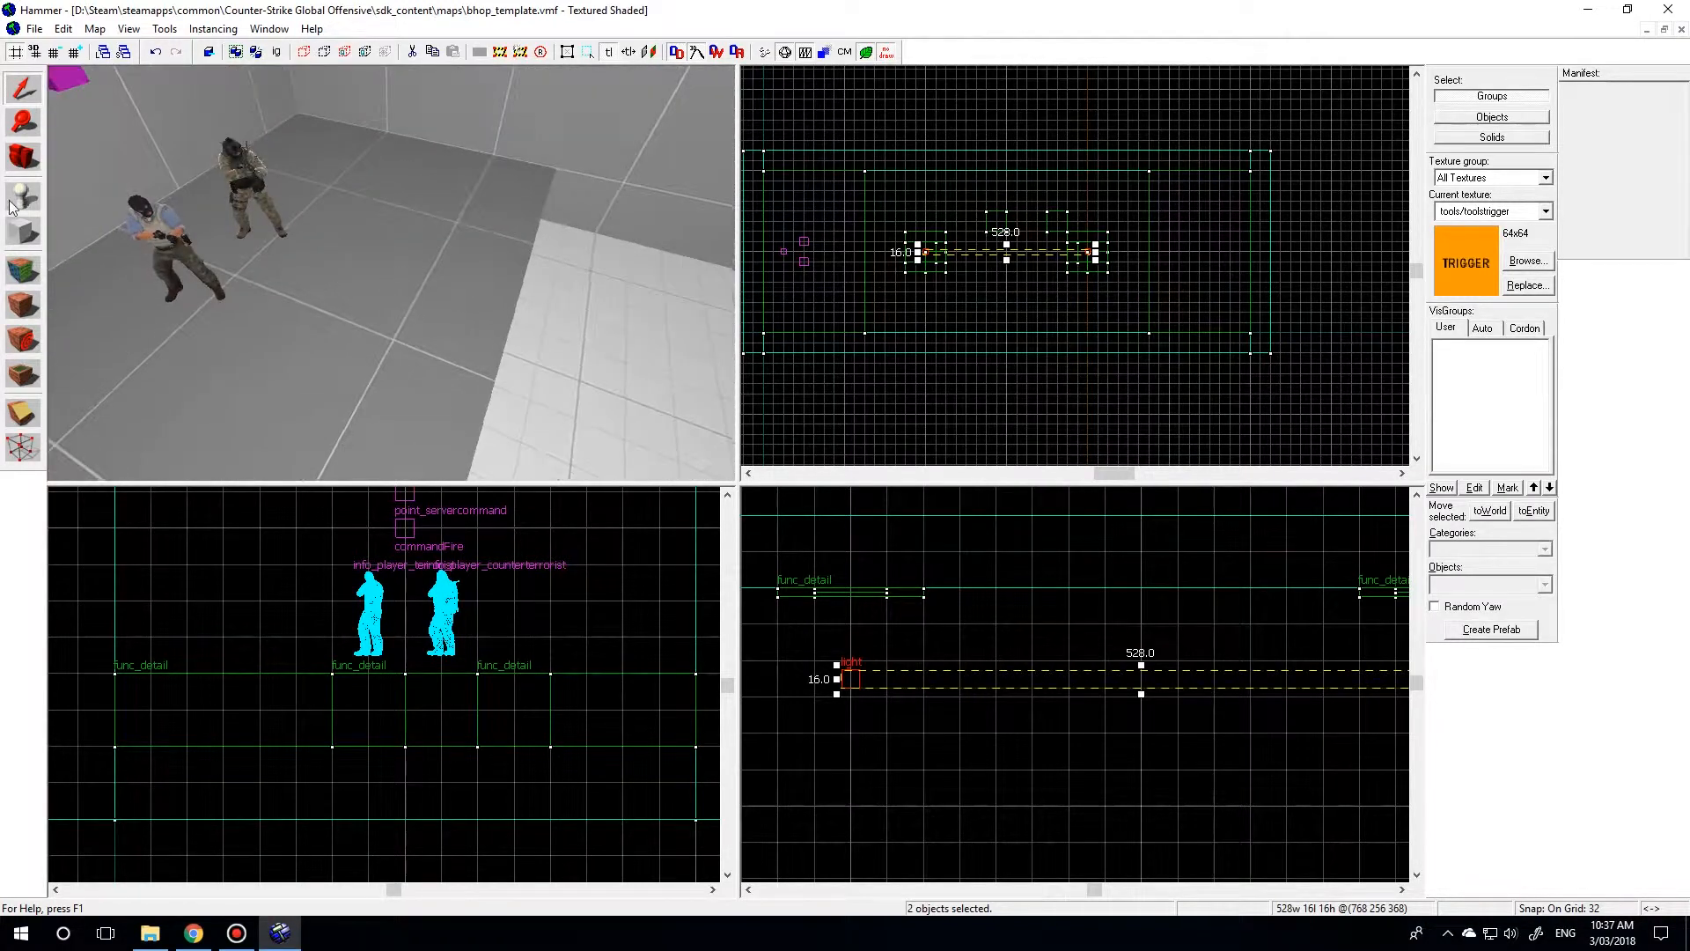
key("shift+e")
left_click(365, 323)
left_click(18, 95)
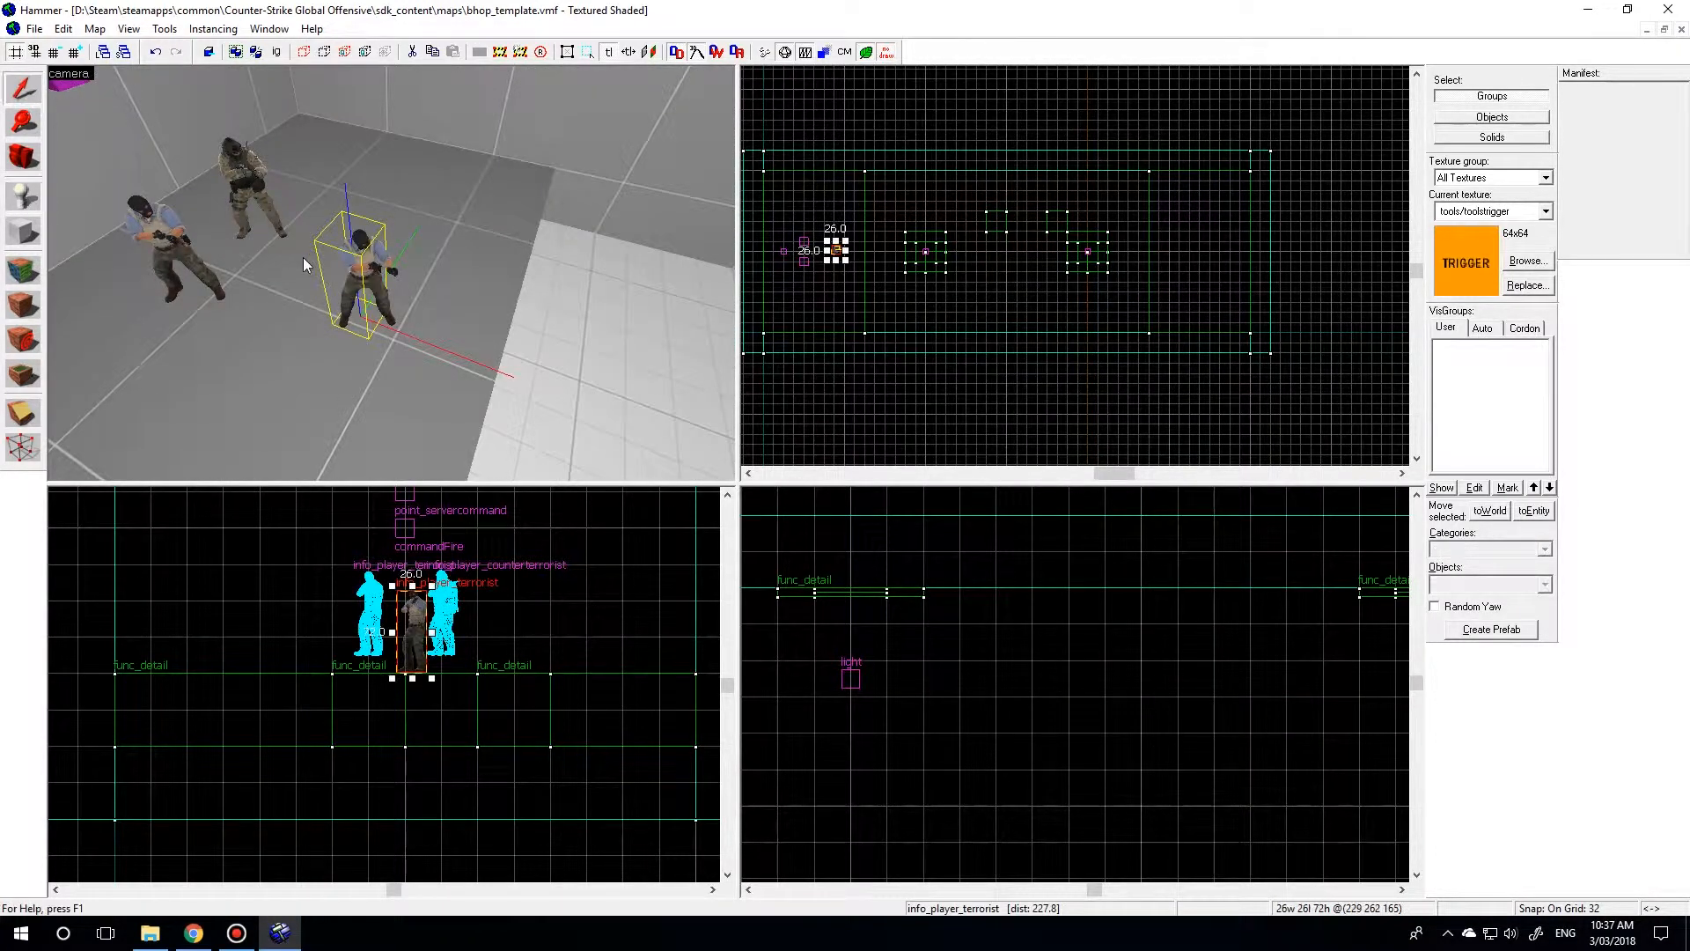
Change the new entity's class to info_teleport_destination.
double_click(360, 262)
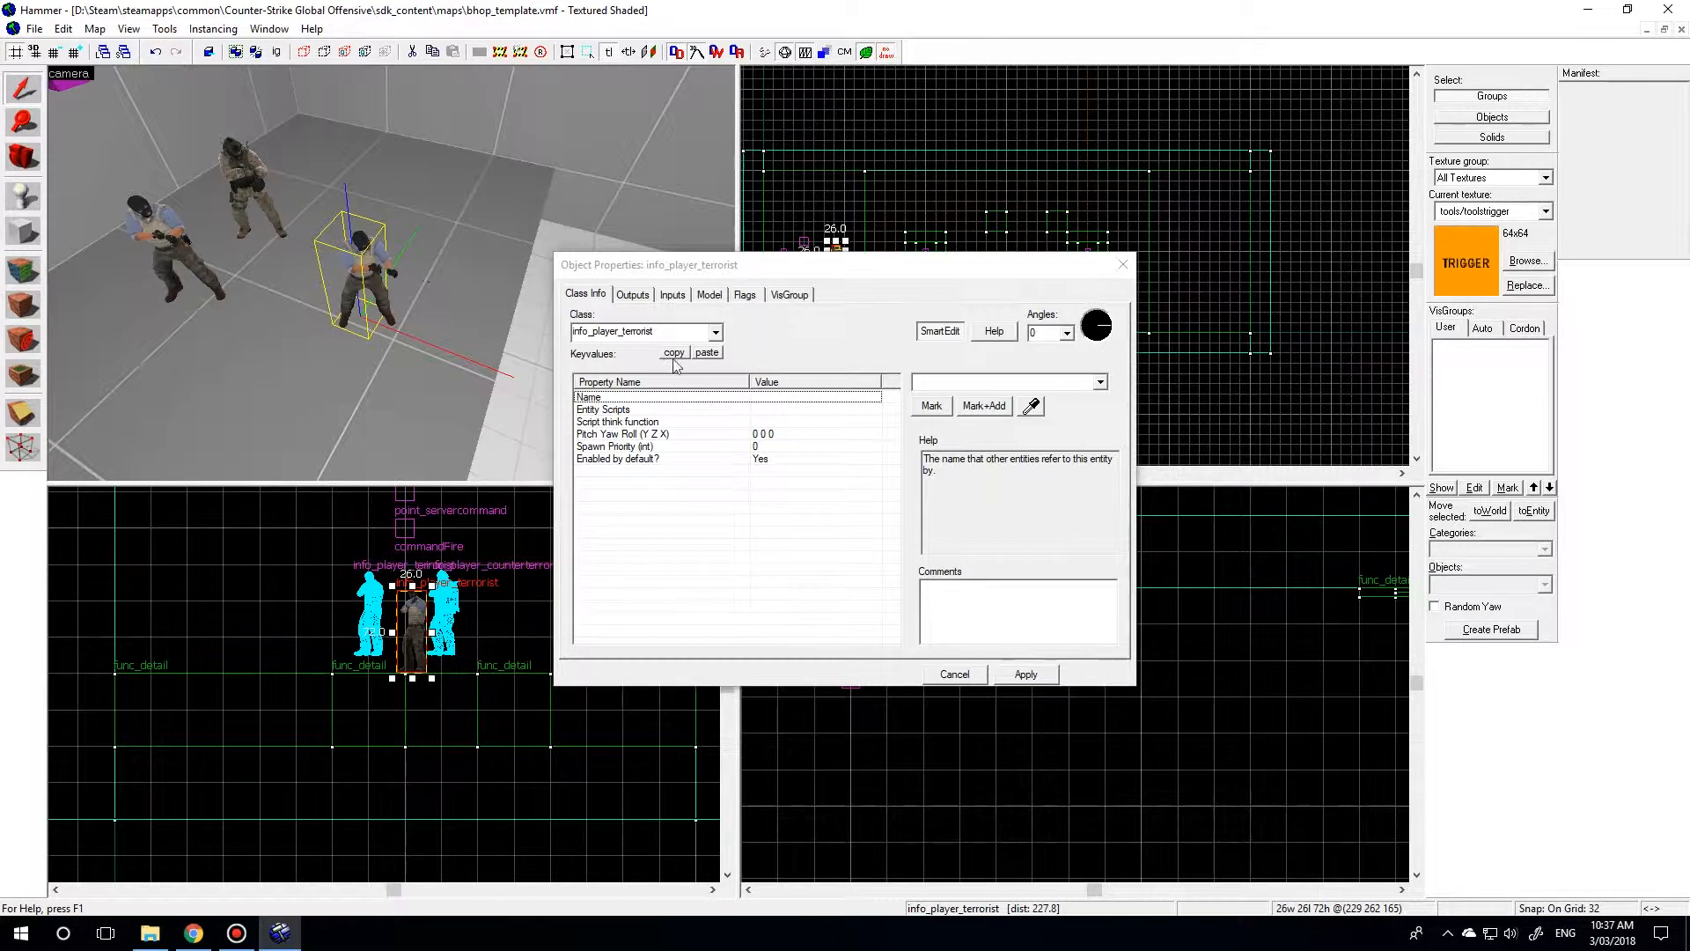
left_click_drag(599, 331, 687, 342)
key("BackSpace")
key("BackSpace")
type("telep")
left_click(645, 349)
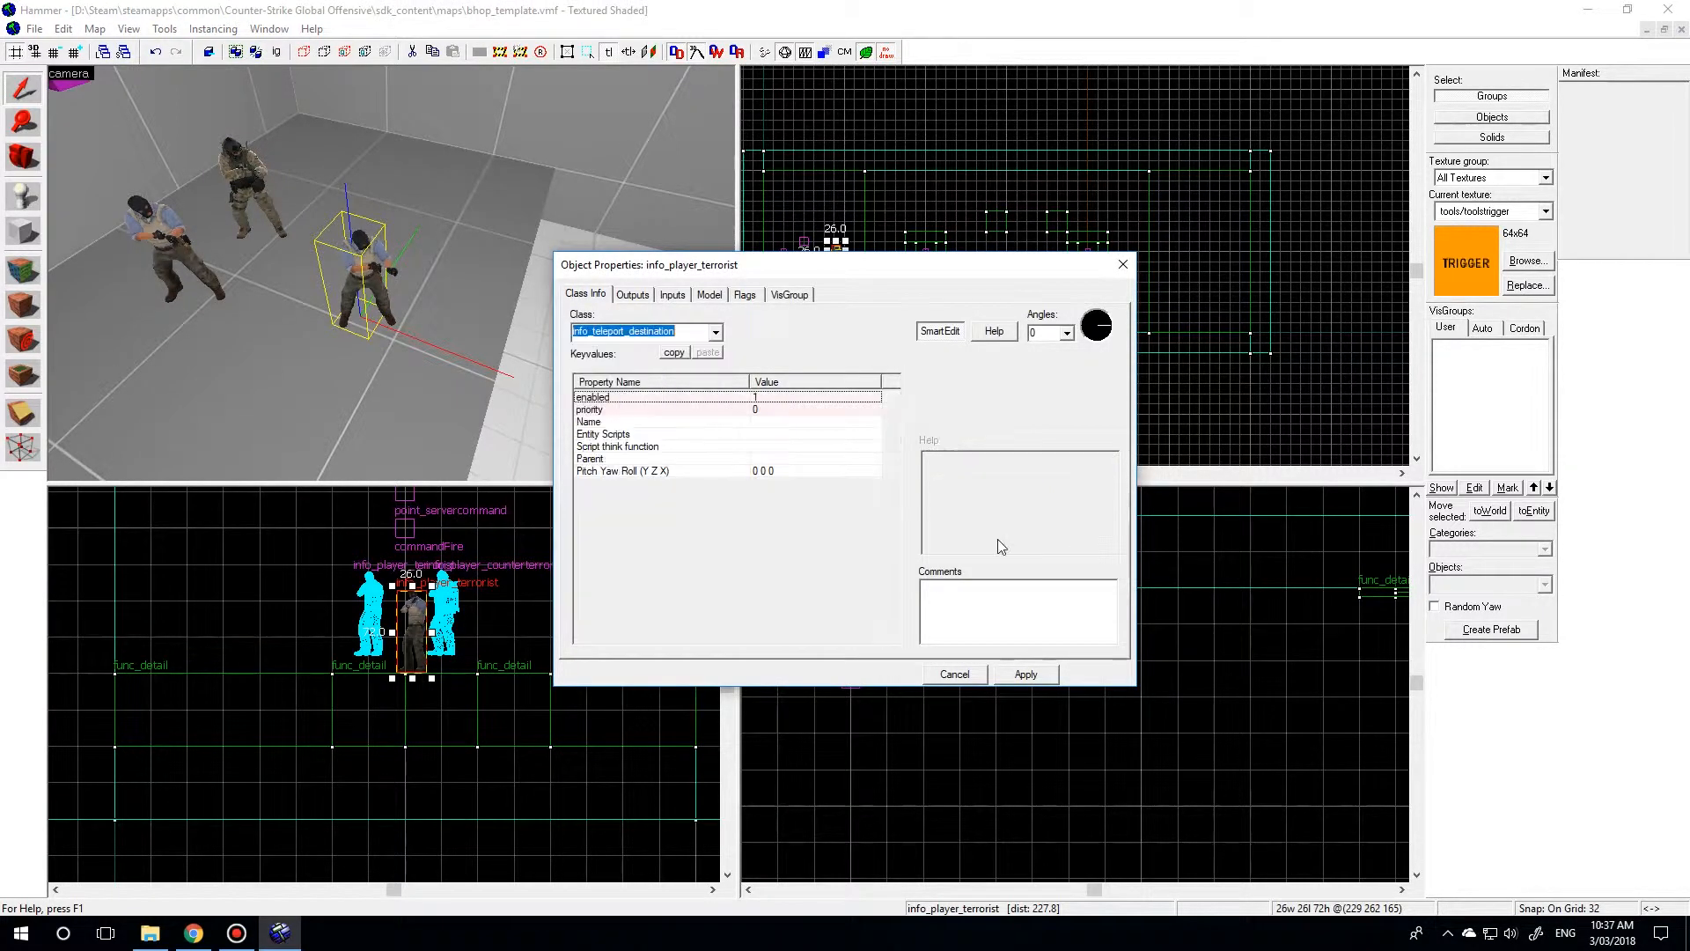
left_click(1026, 673)
Name the teleport destination 001.
left_click(332, 270)
left_click(947, 388)
type("001")
left_click(1023, 675)
left_click(955, 675)
Raise the teleport destination off the platform floor and align it between the two player spawns on a 16-unit grid.
scroll(374, 573, "up", 5)
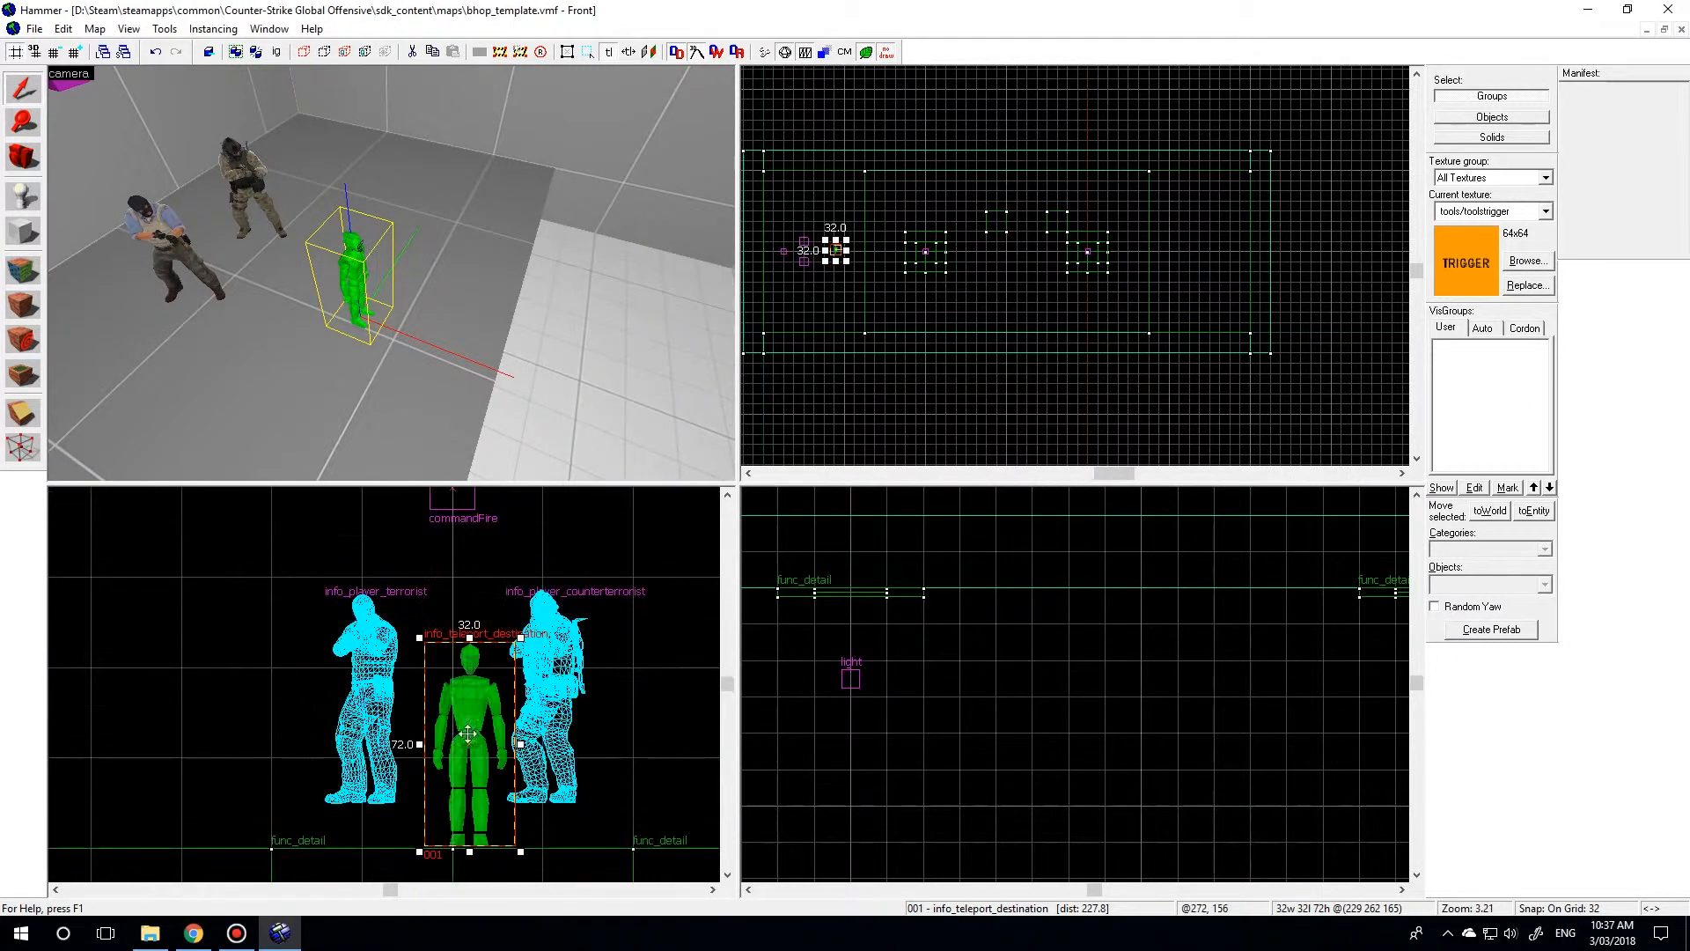
scroll(453, 773, "up", 1)
key("[")
left_click_drag(458, 818, 447, 777)
scroll(931, 255, "up", 6)
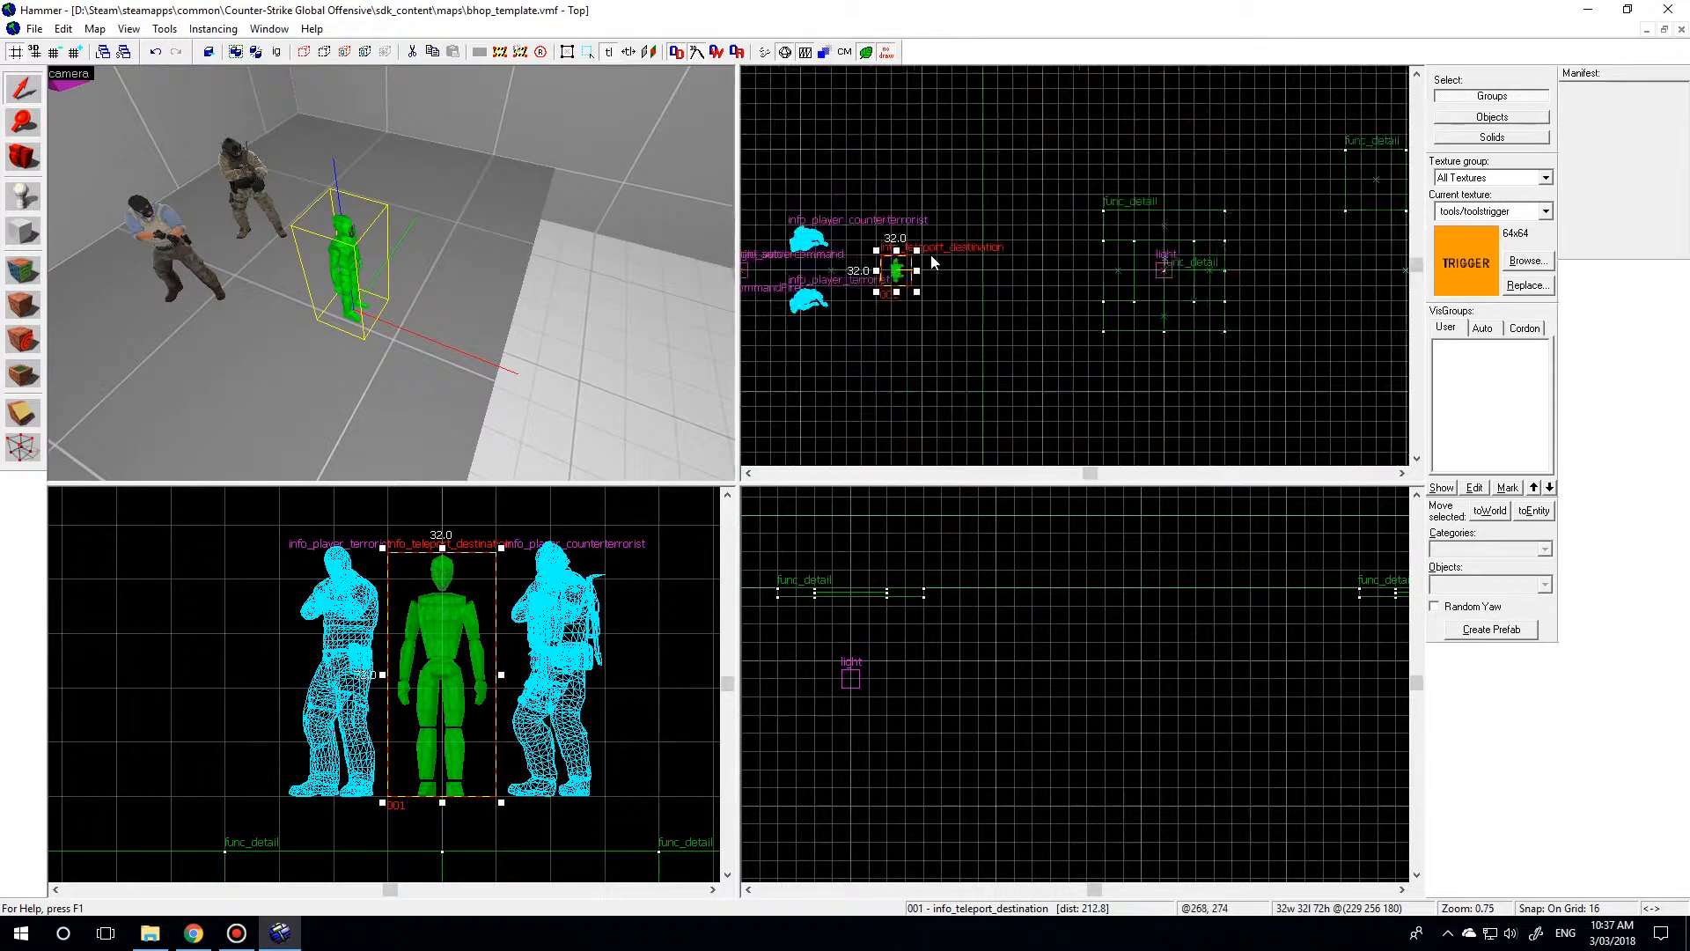
left_click(879, 280)
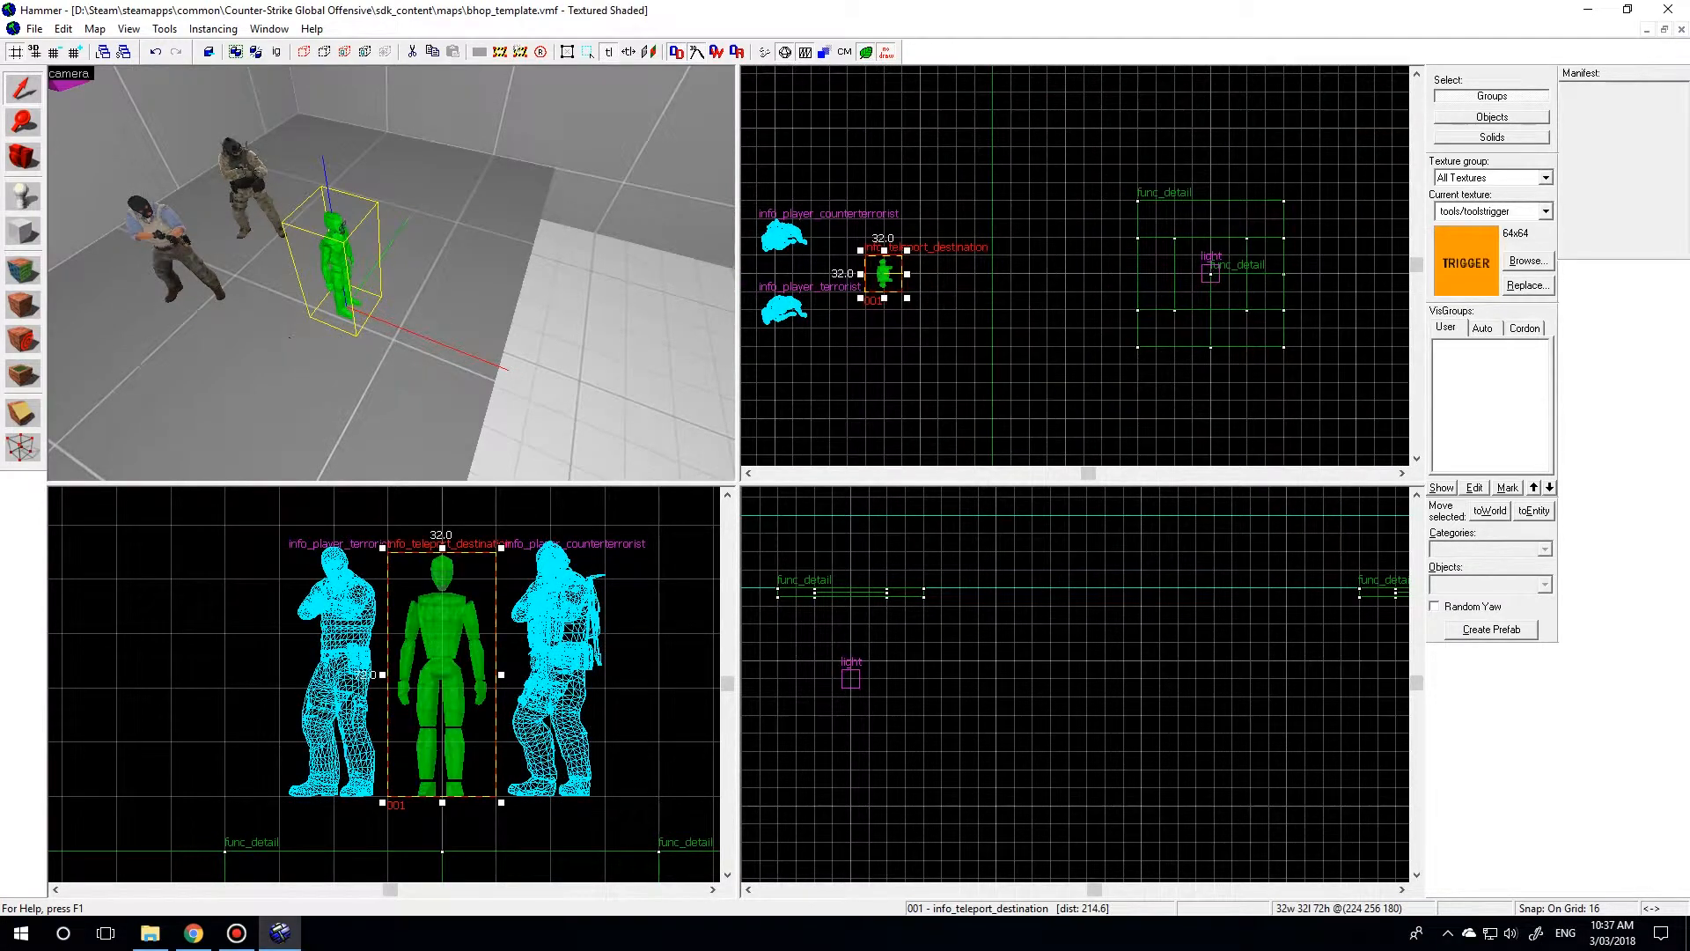
Duplicate the 64-unit func_detail block and stretch the copy to 896 by 512 units over the whole lower floor.
key("w")
key("z")
left_click(398, 320)
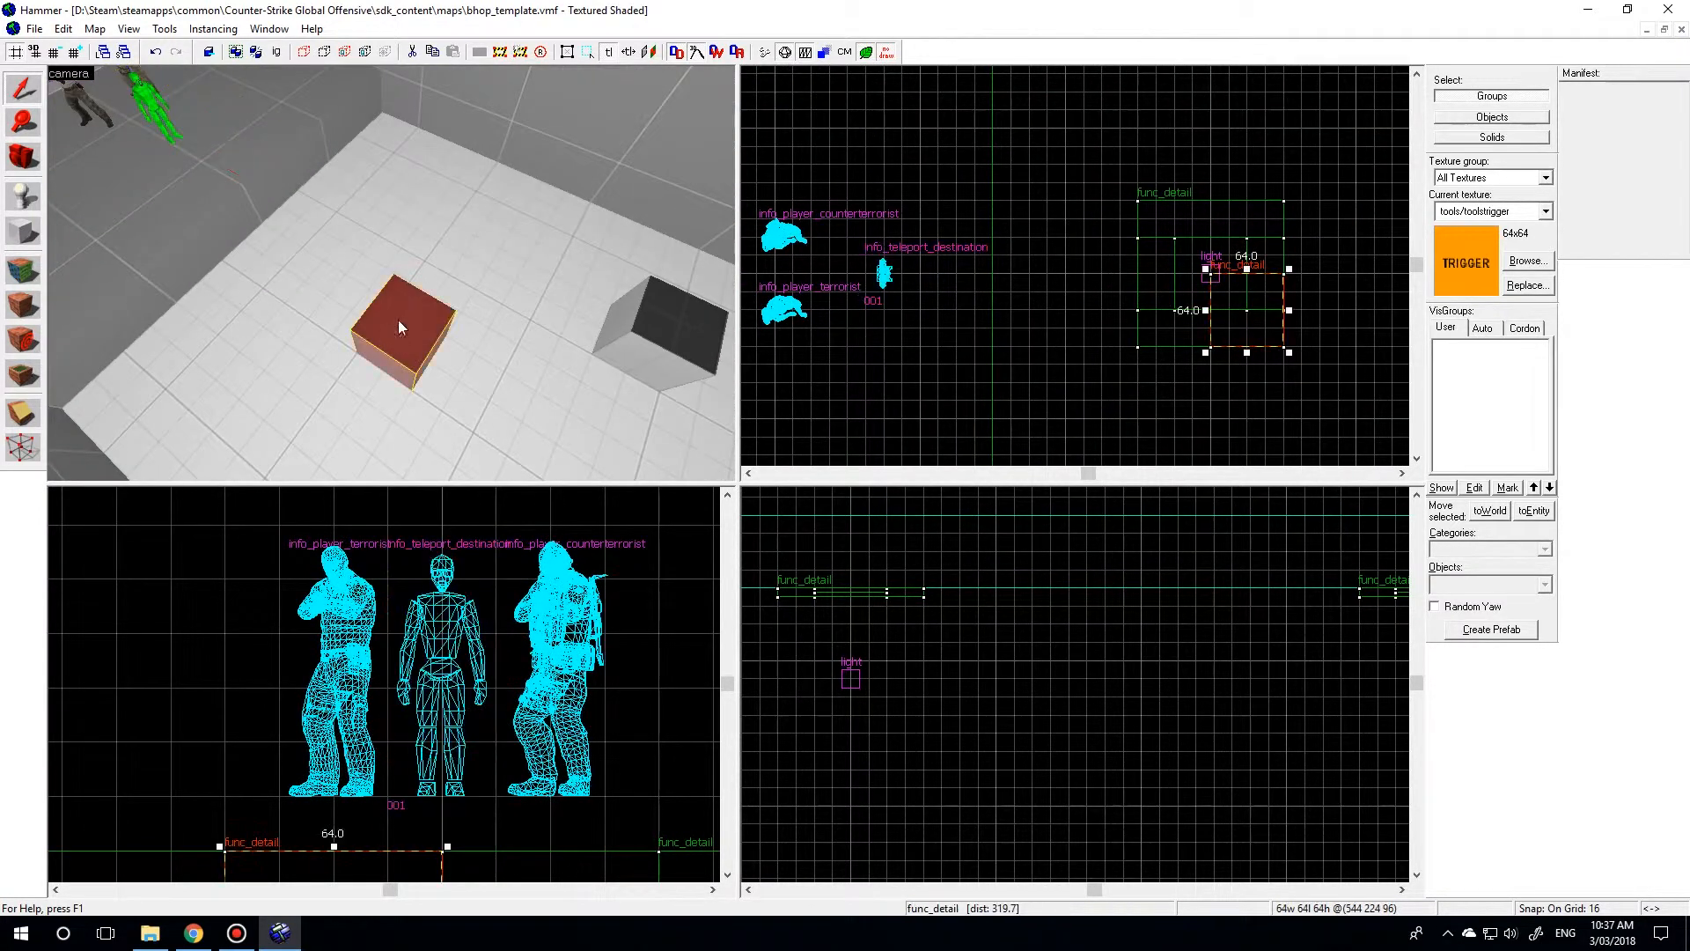
scroll(815, 315, "down", 3)
scroll(1170, 236, "up", 2)
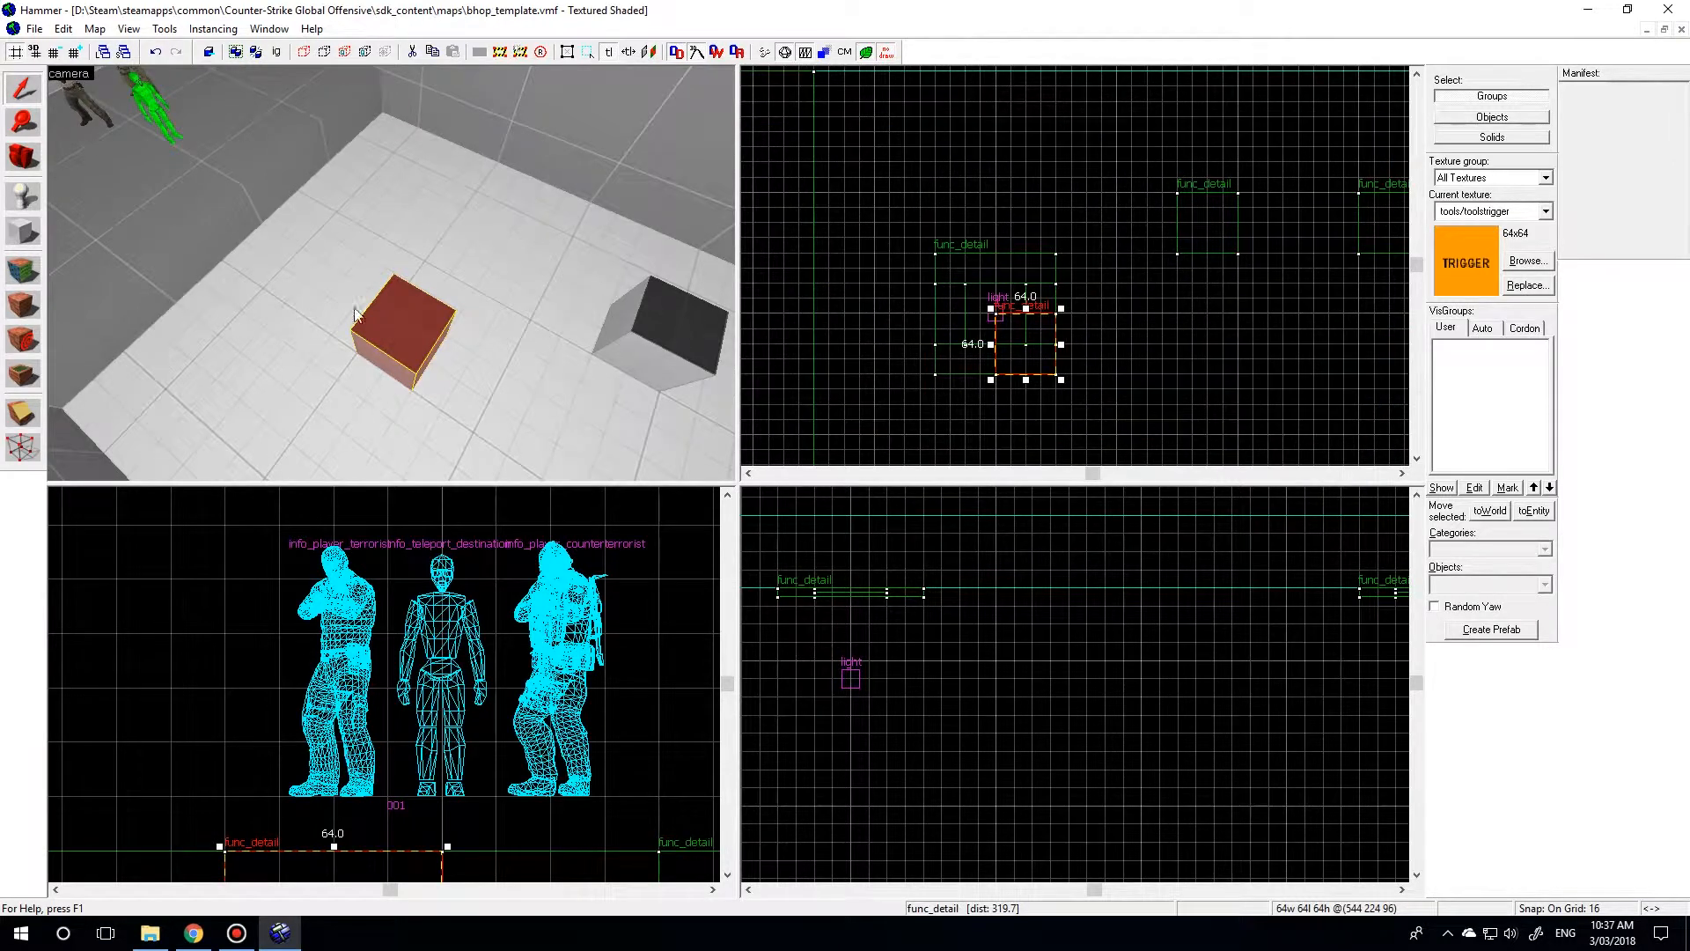
key("bracketright")
key("bracketright")
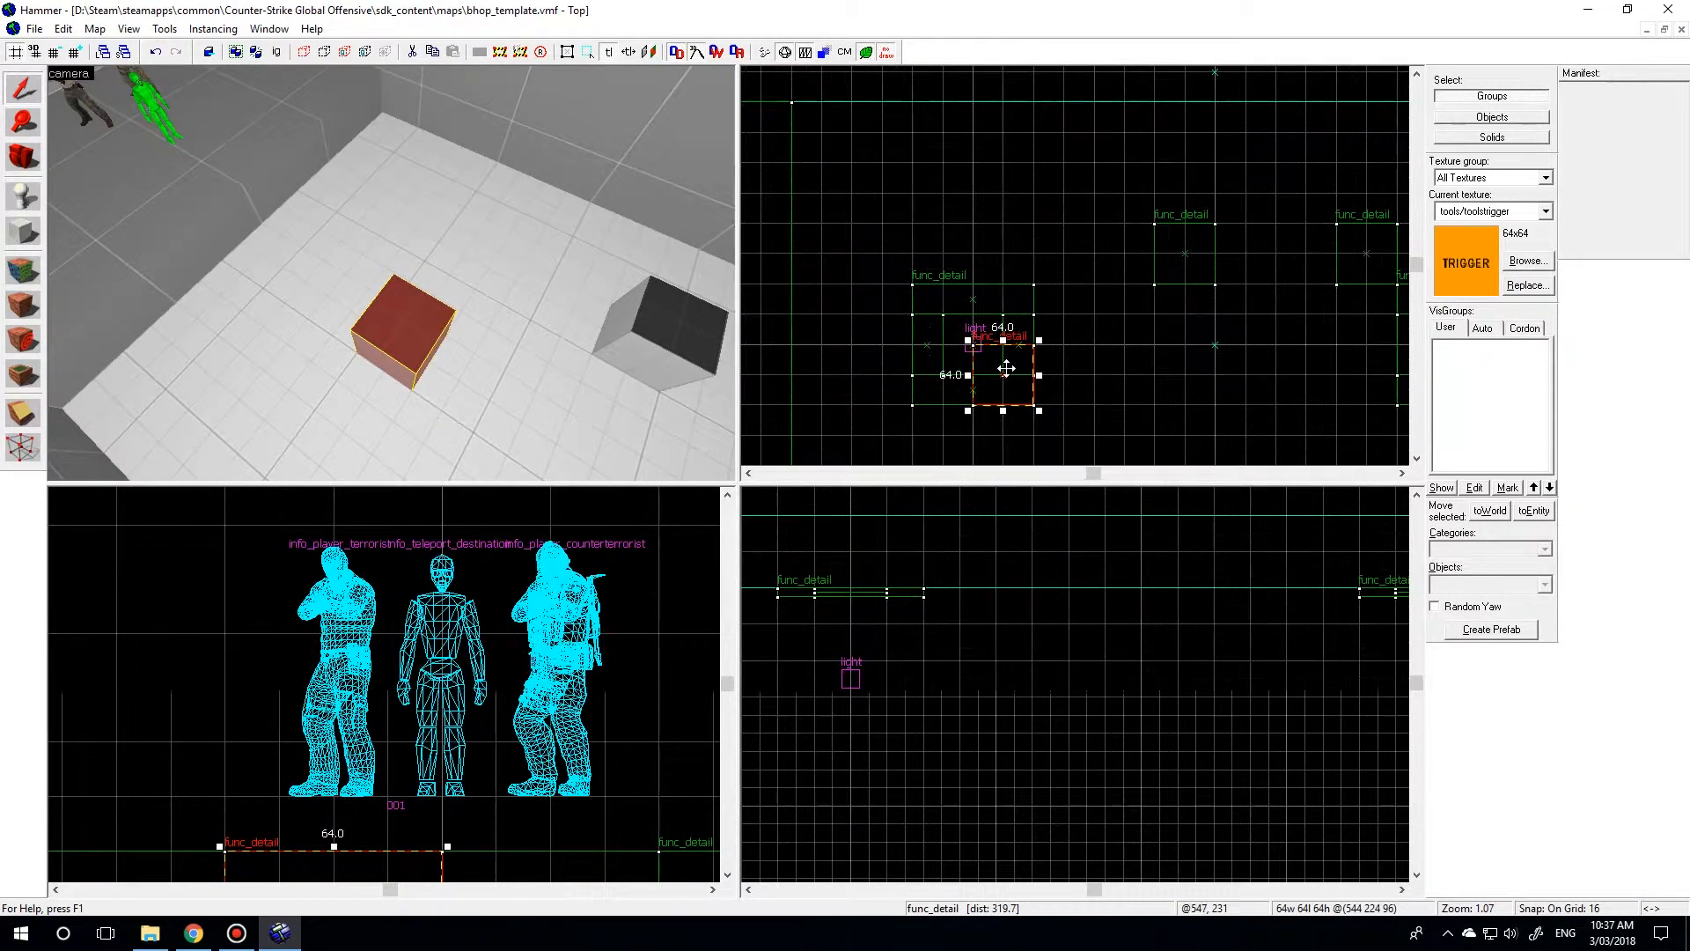
mouse_move(1010, 386)
left_mouse_down("shift")
mouse_move(824, 152)
mouse_move(1217, 380)
left_mouse_up("shift")
scroll(832, 163, "down", 5)
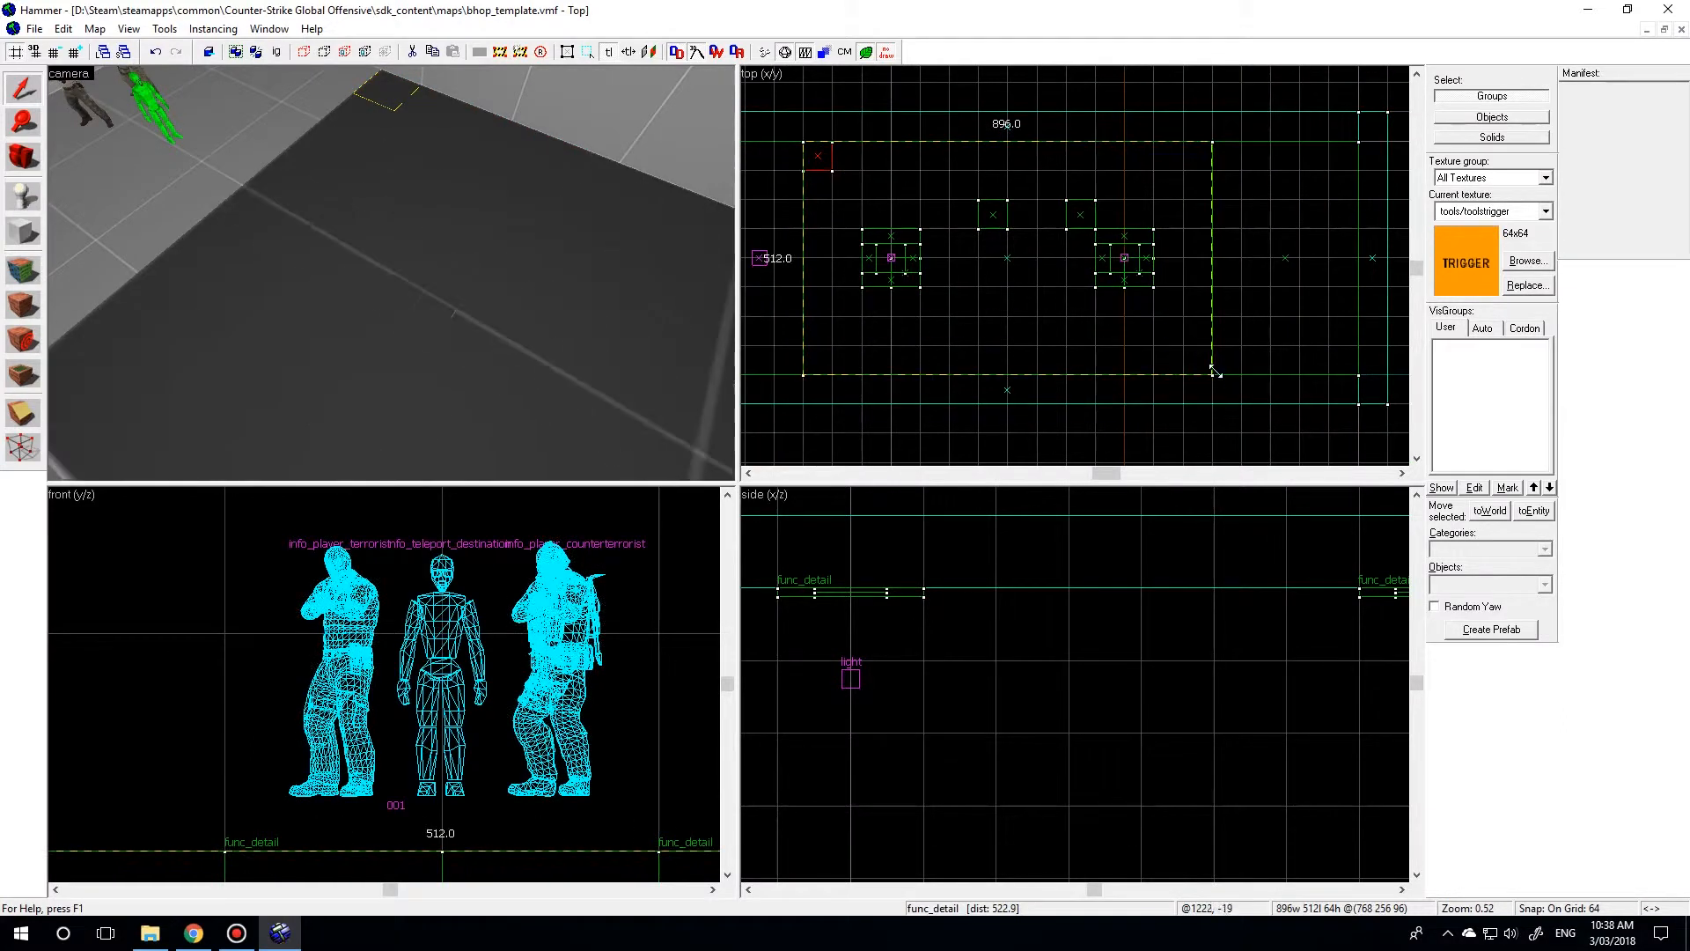
Reduce the height of the stretched floor block to 32 units on a 32-unit grid.
scroll(488, 713, "down", 6)
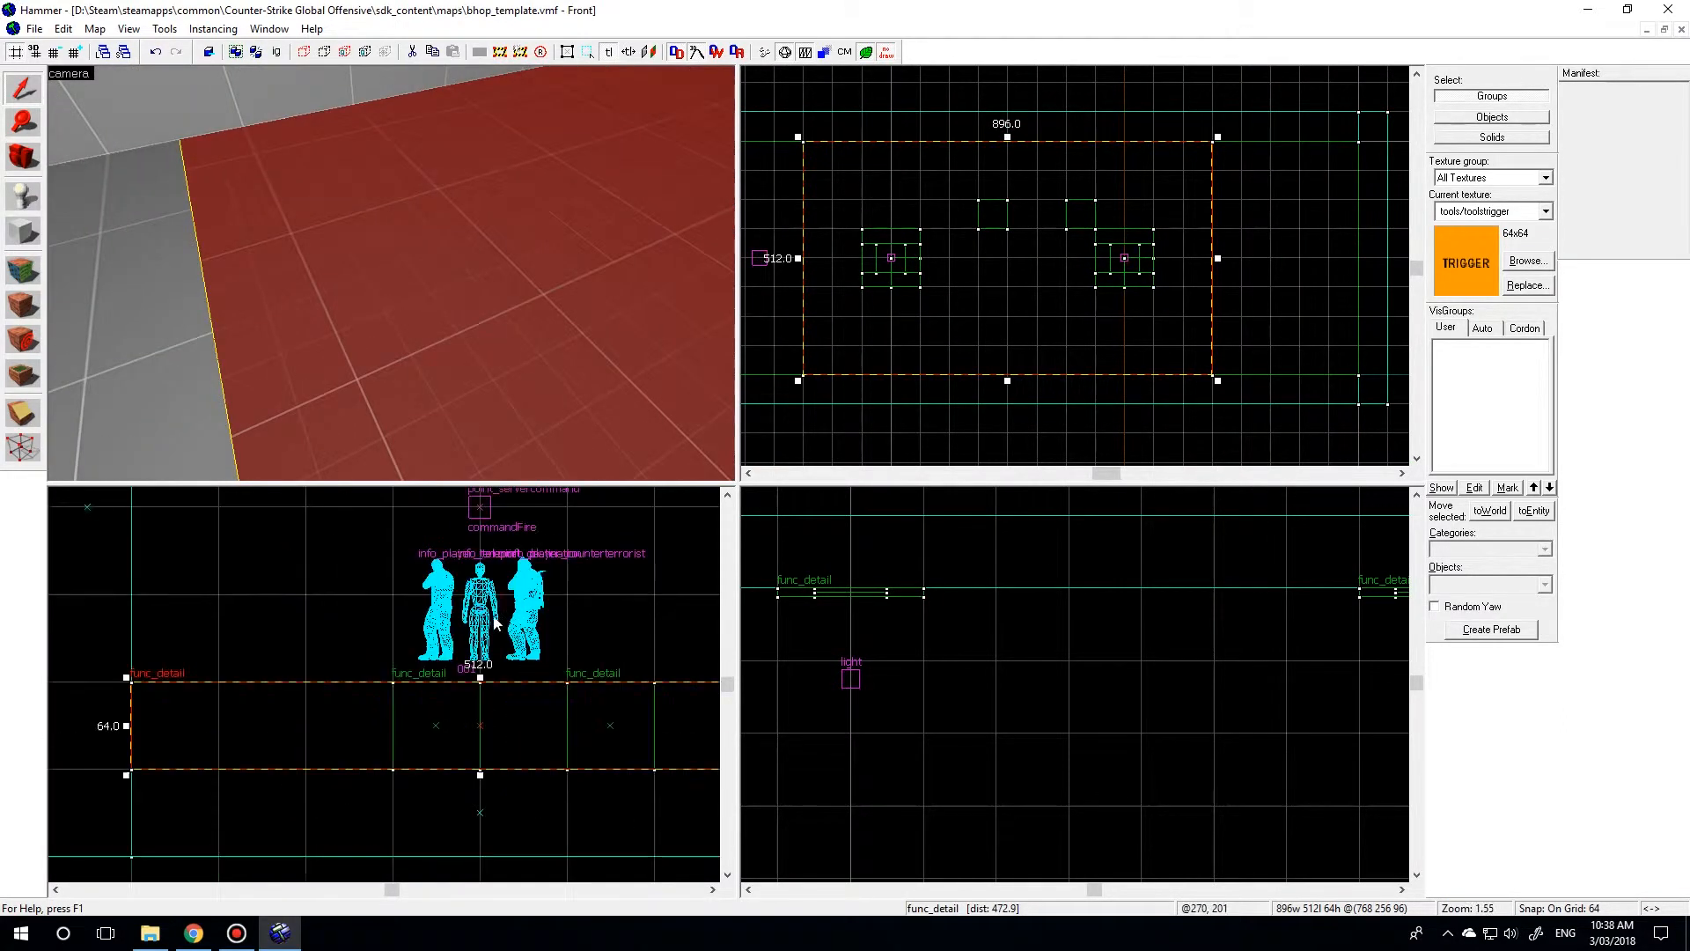
scroll(502, 715, "up", 1)
key("bracketleft")
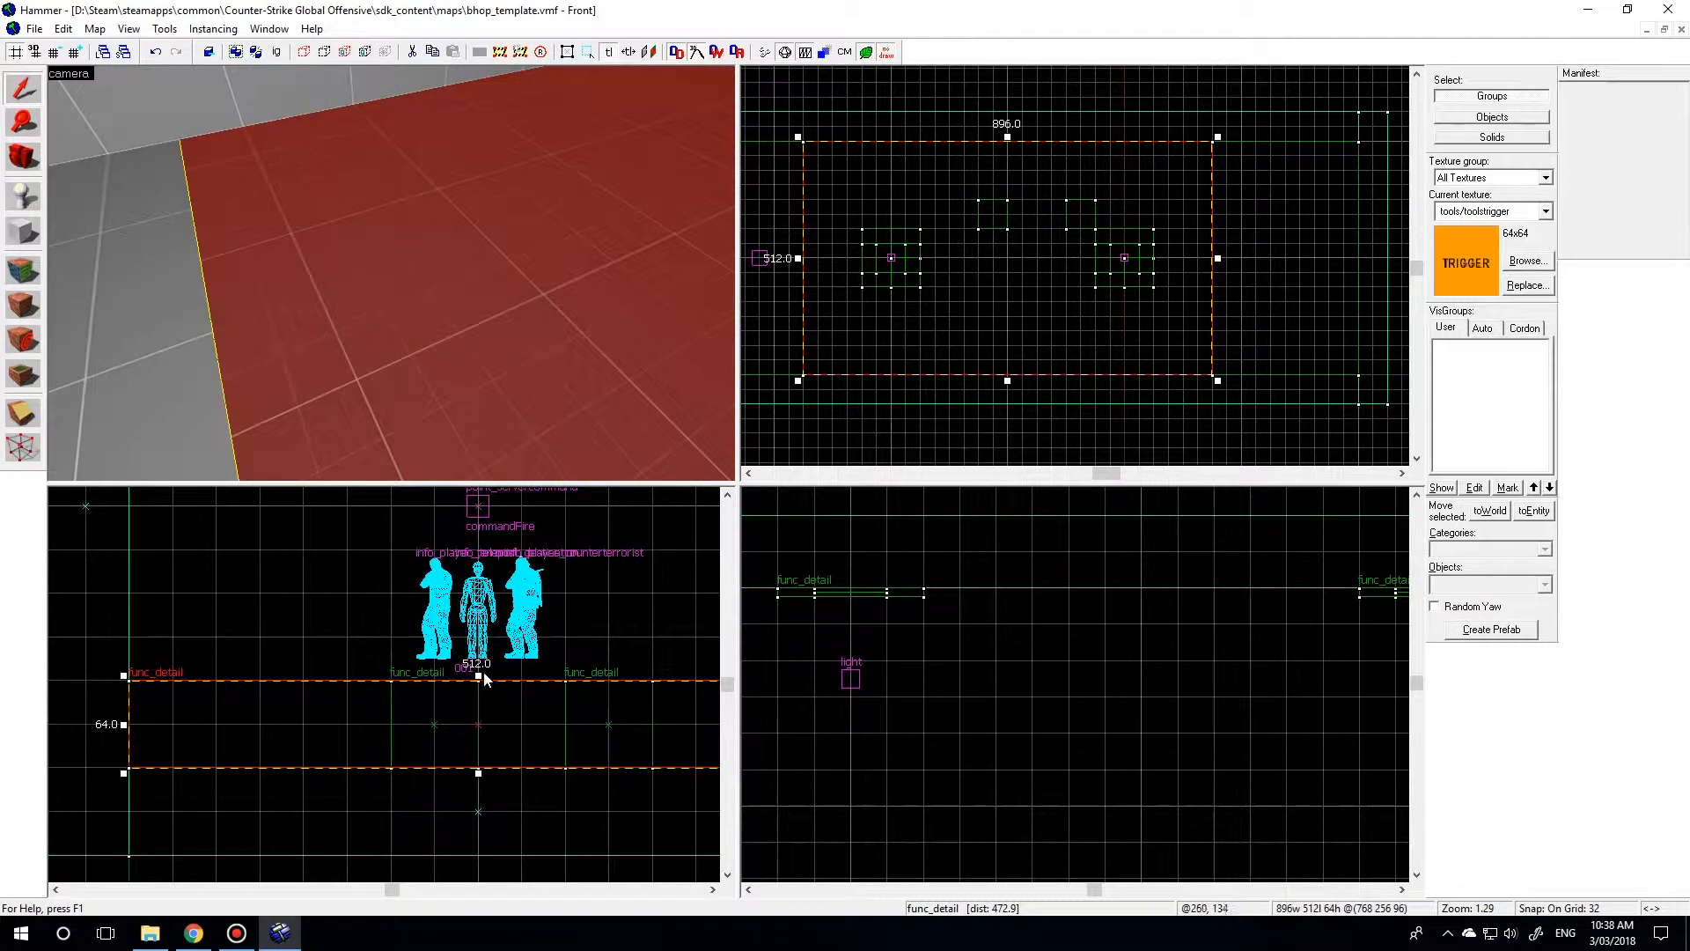
left_click_drag(478, 673, 478, 717)
Apply the tools/toolstrigger texture to all faces of the large floor block.
key("z")
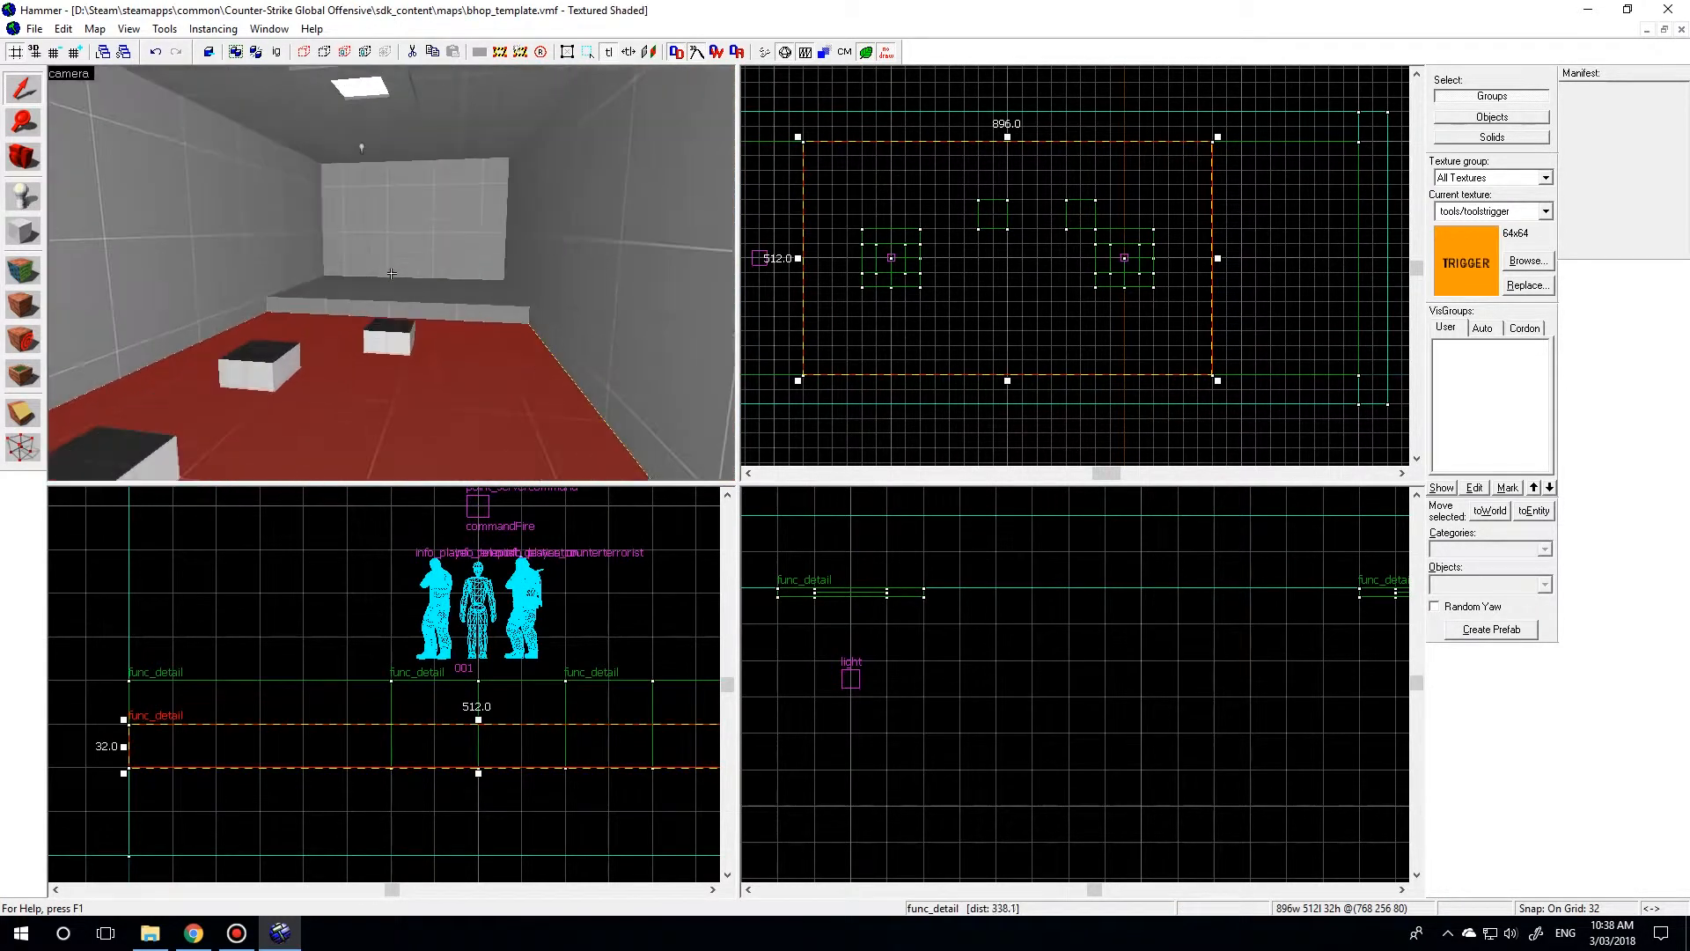
key("s")
key("z")
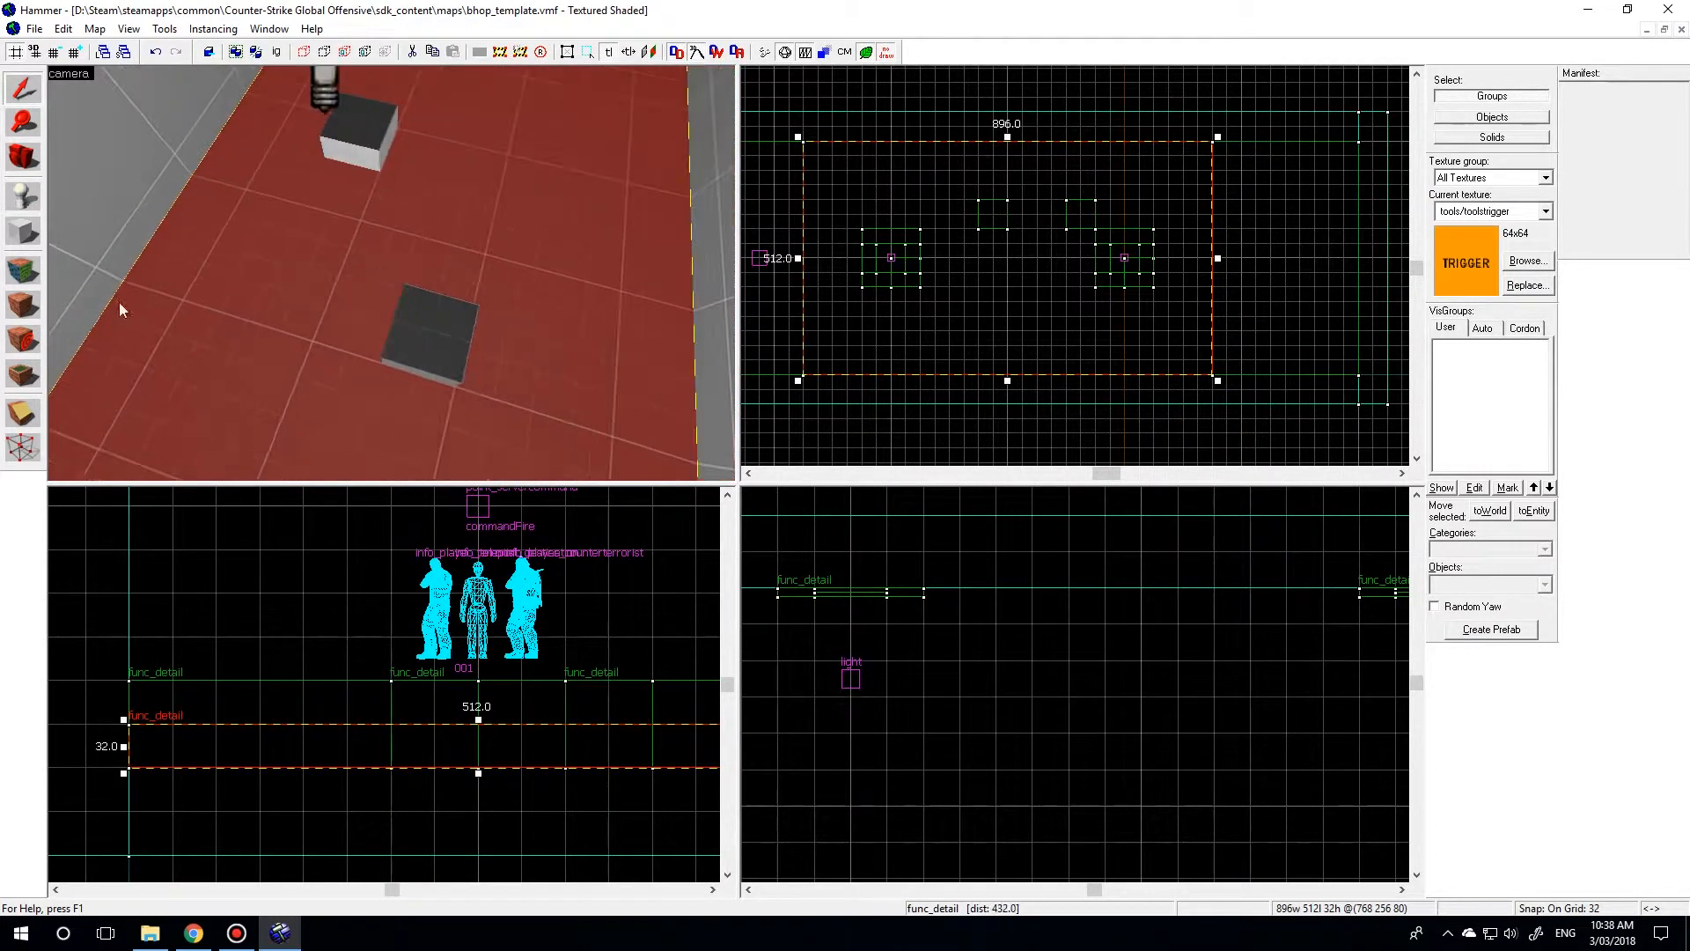
left_click(21, 272)
left_click(819, 527)
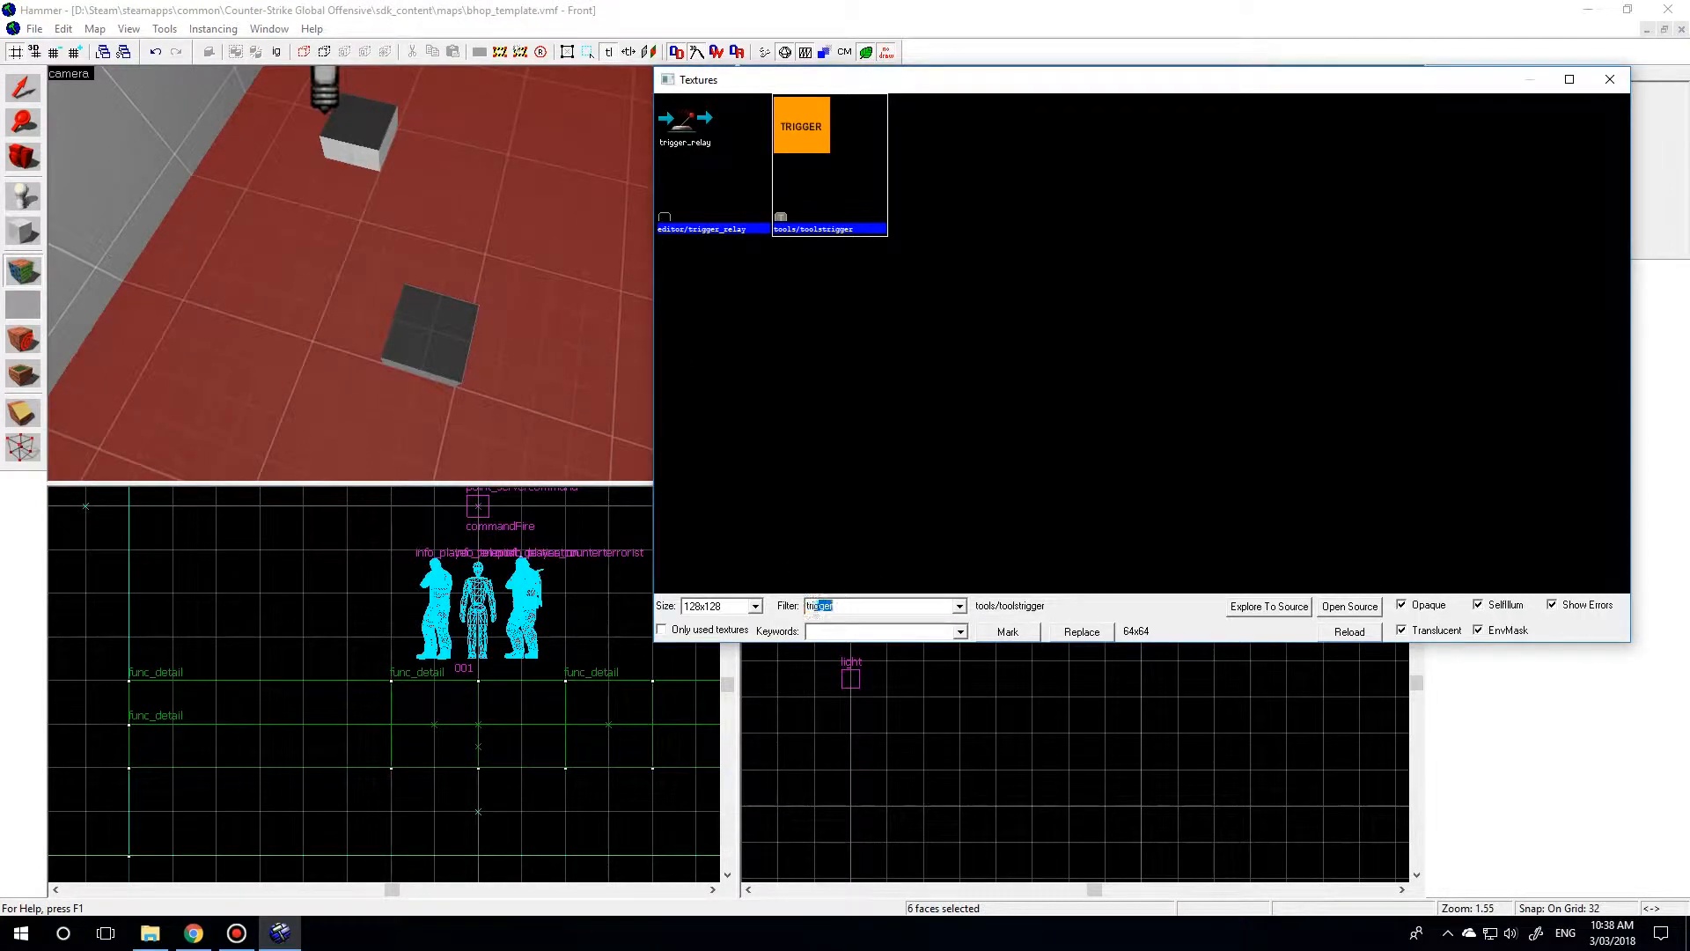
double_click(808, 161)
left_click(813, 585)
left_click(981, 308)
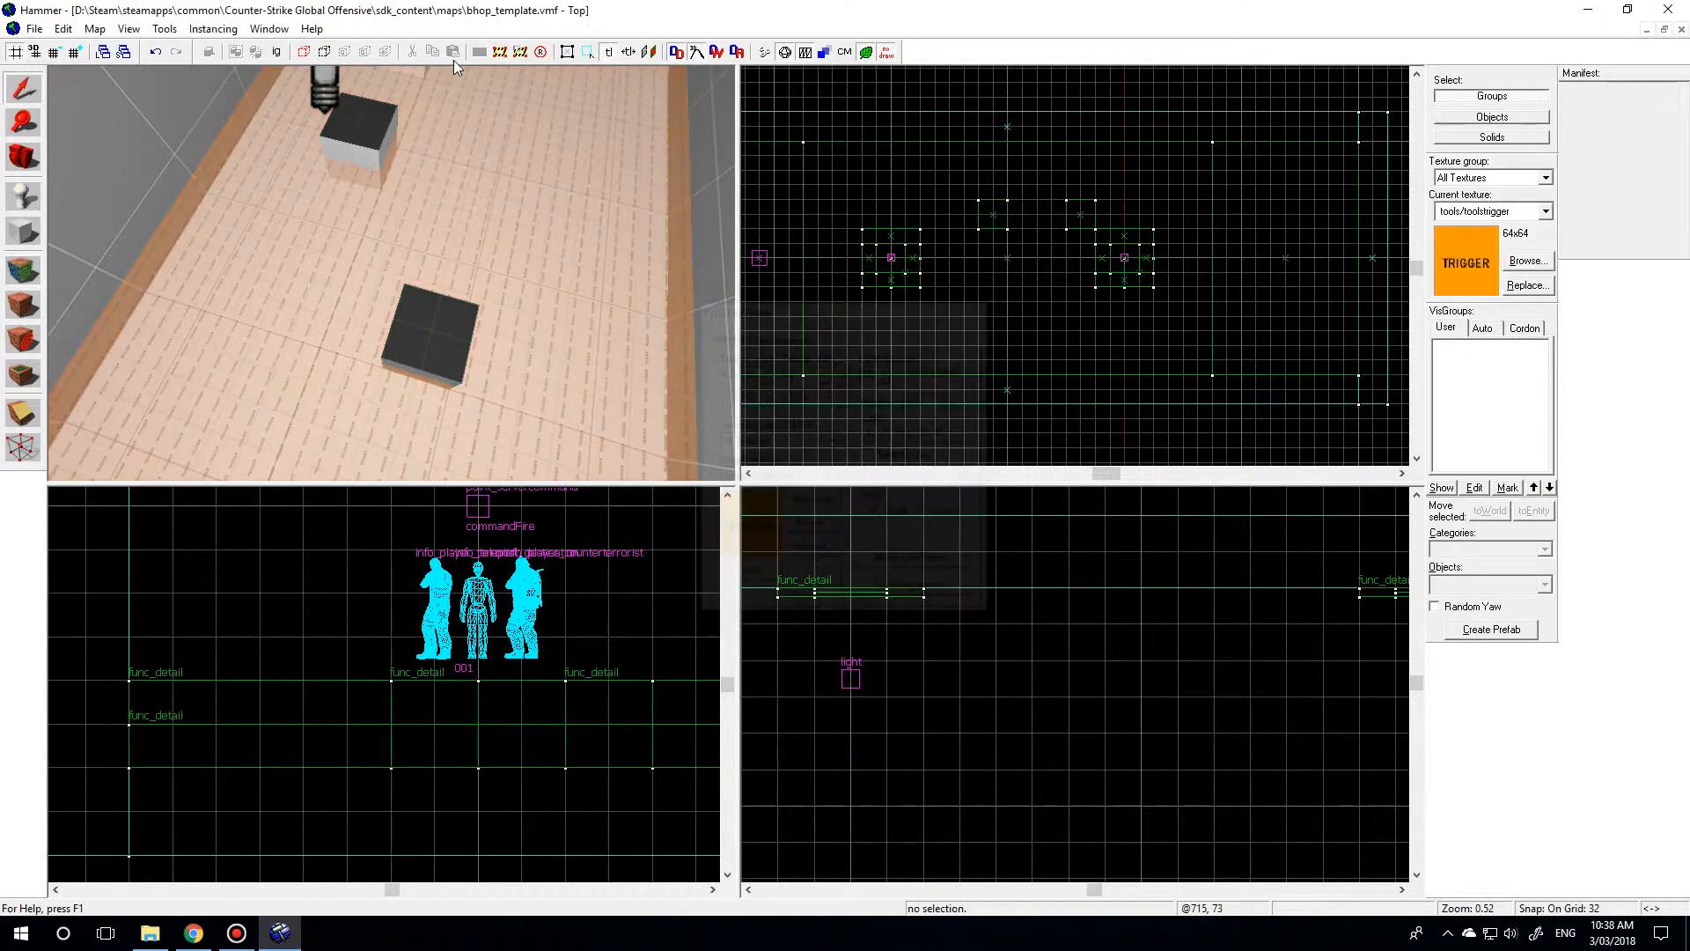
Tie the trigger-textured floor block to a new entity instead of adding it to the existing func_detail.
key("z")
key("w")
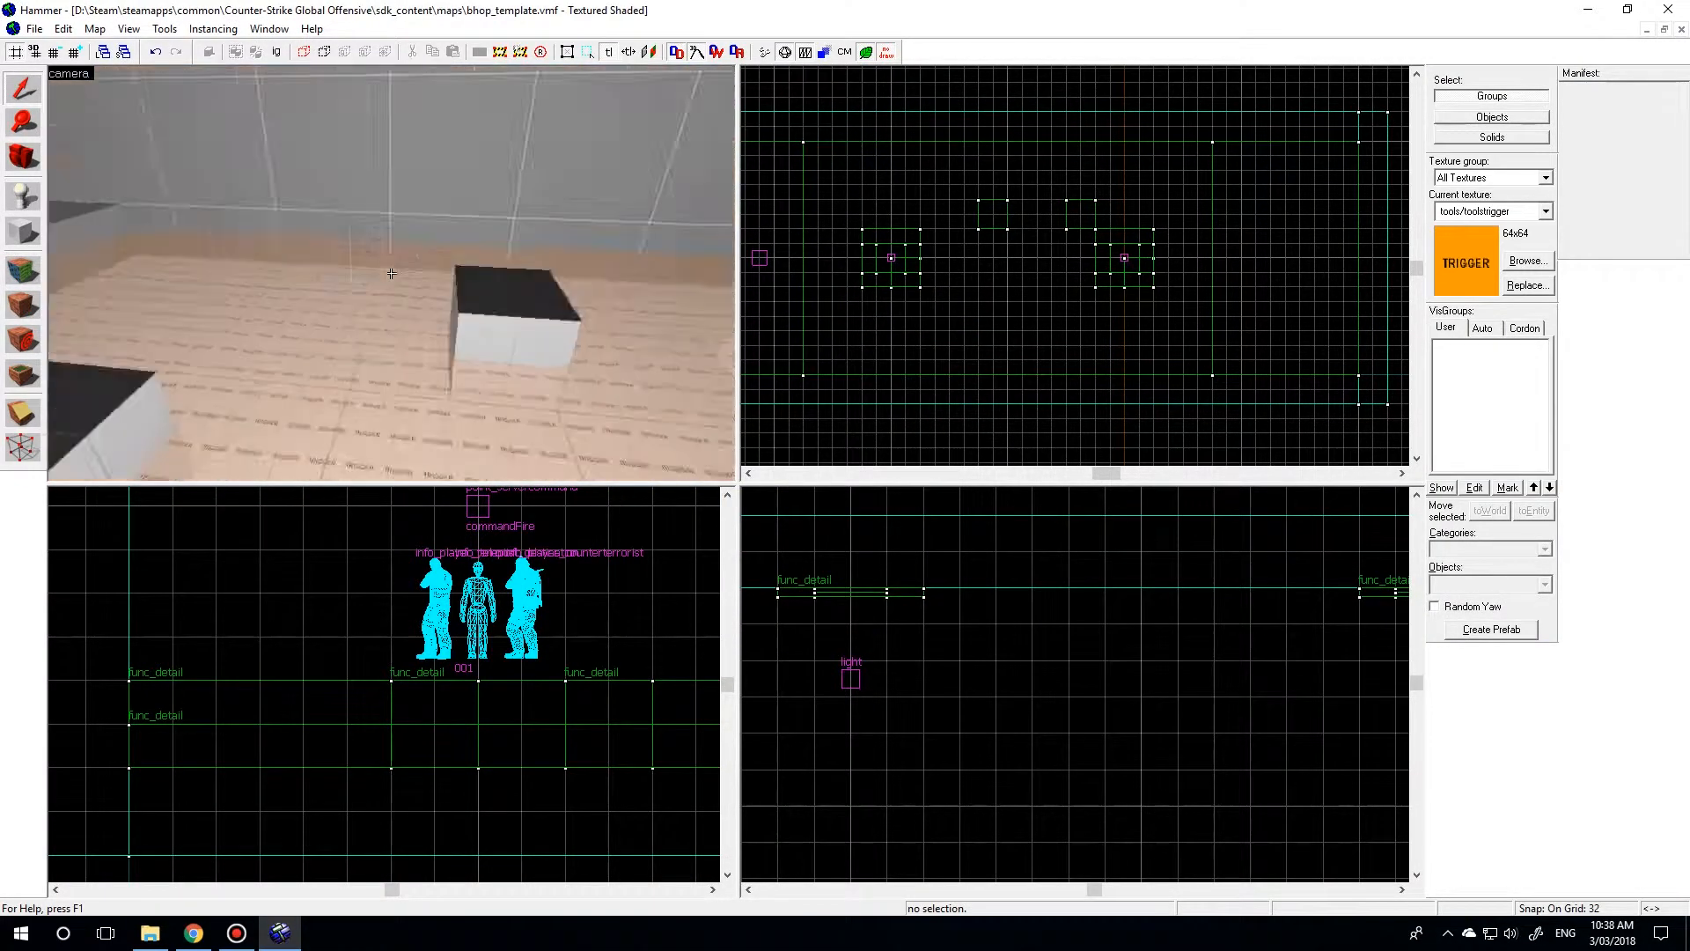
key("s")
key("z")
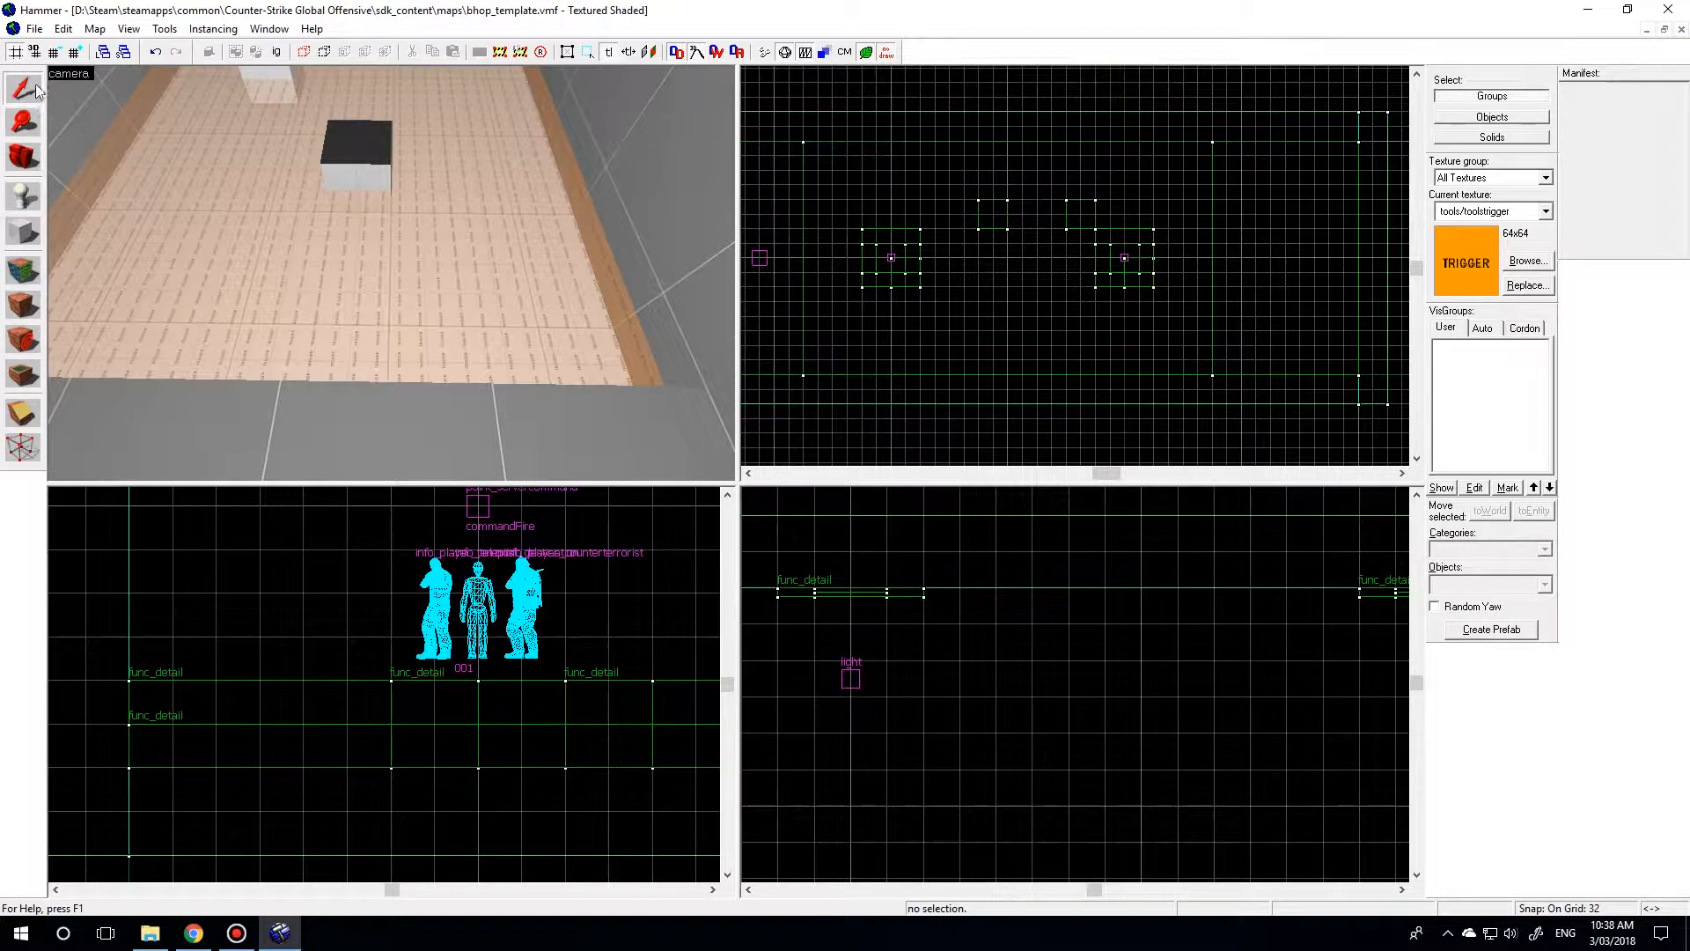
left_click(295, 334)
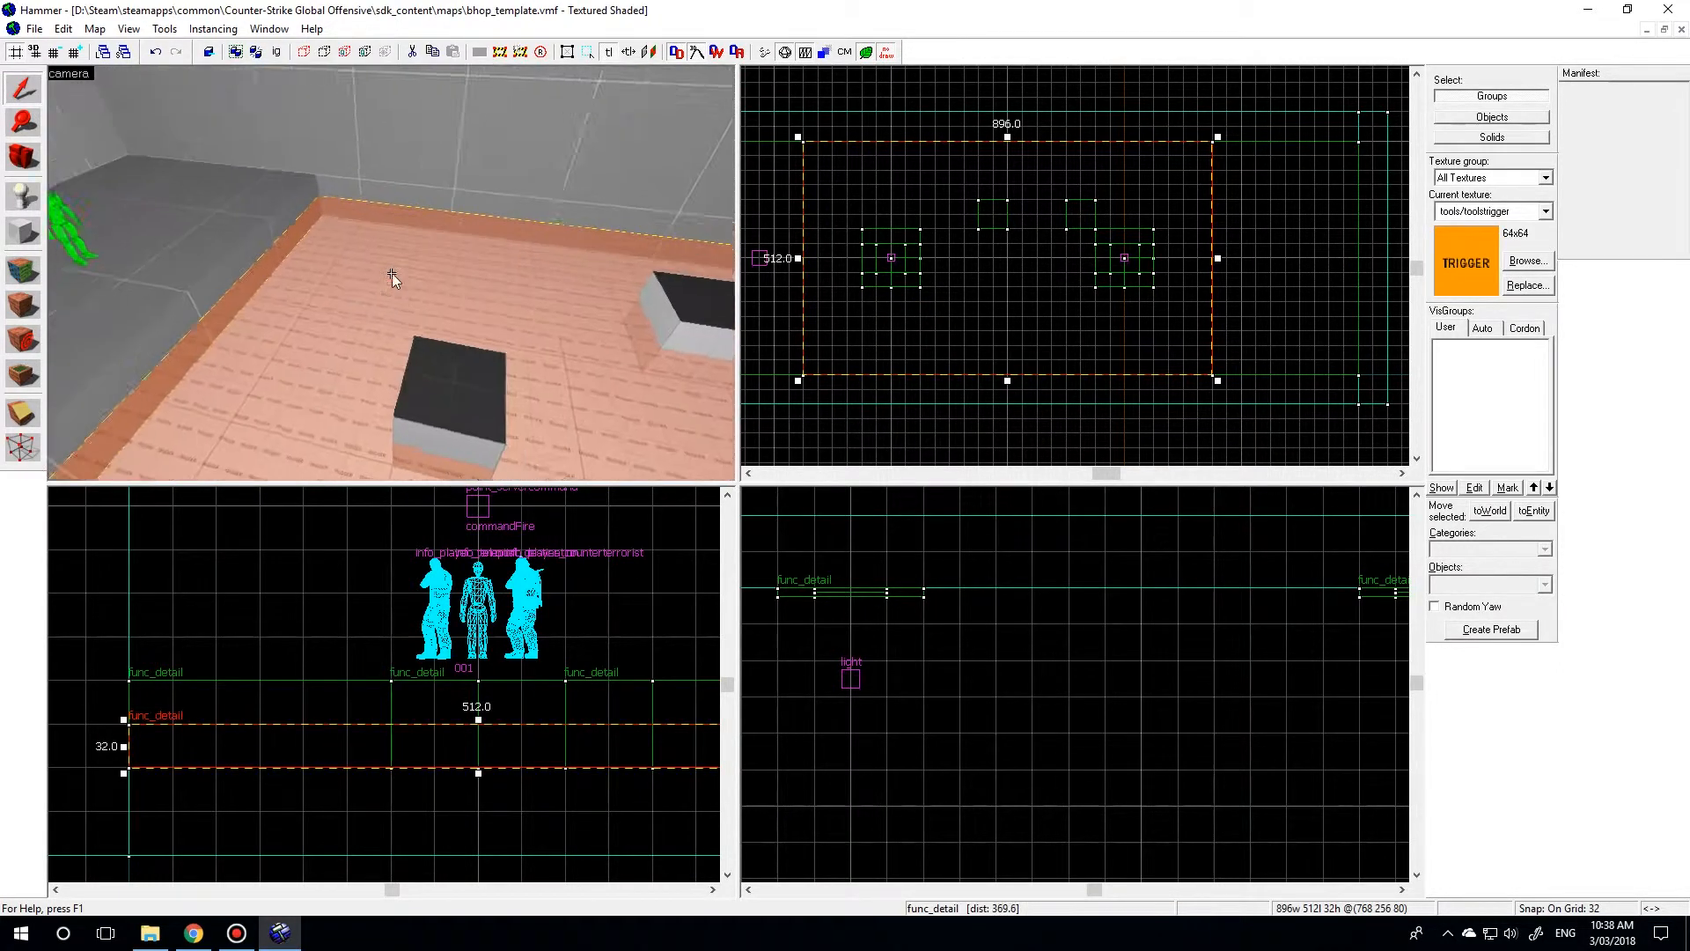
key("ctrl+t")
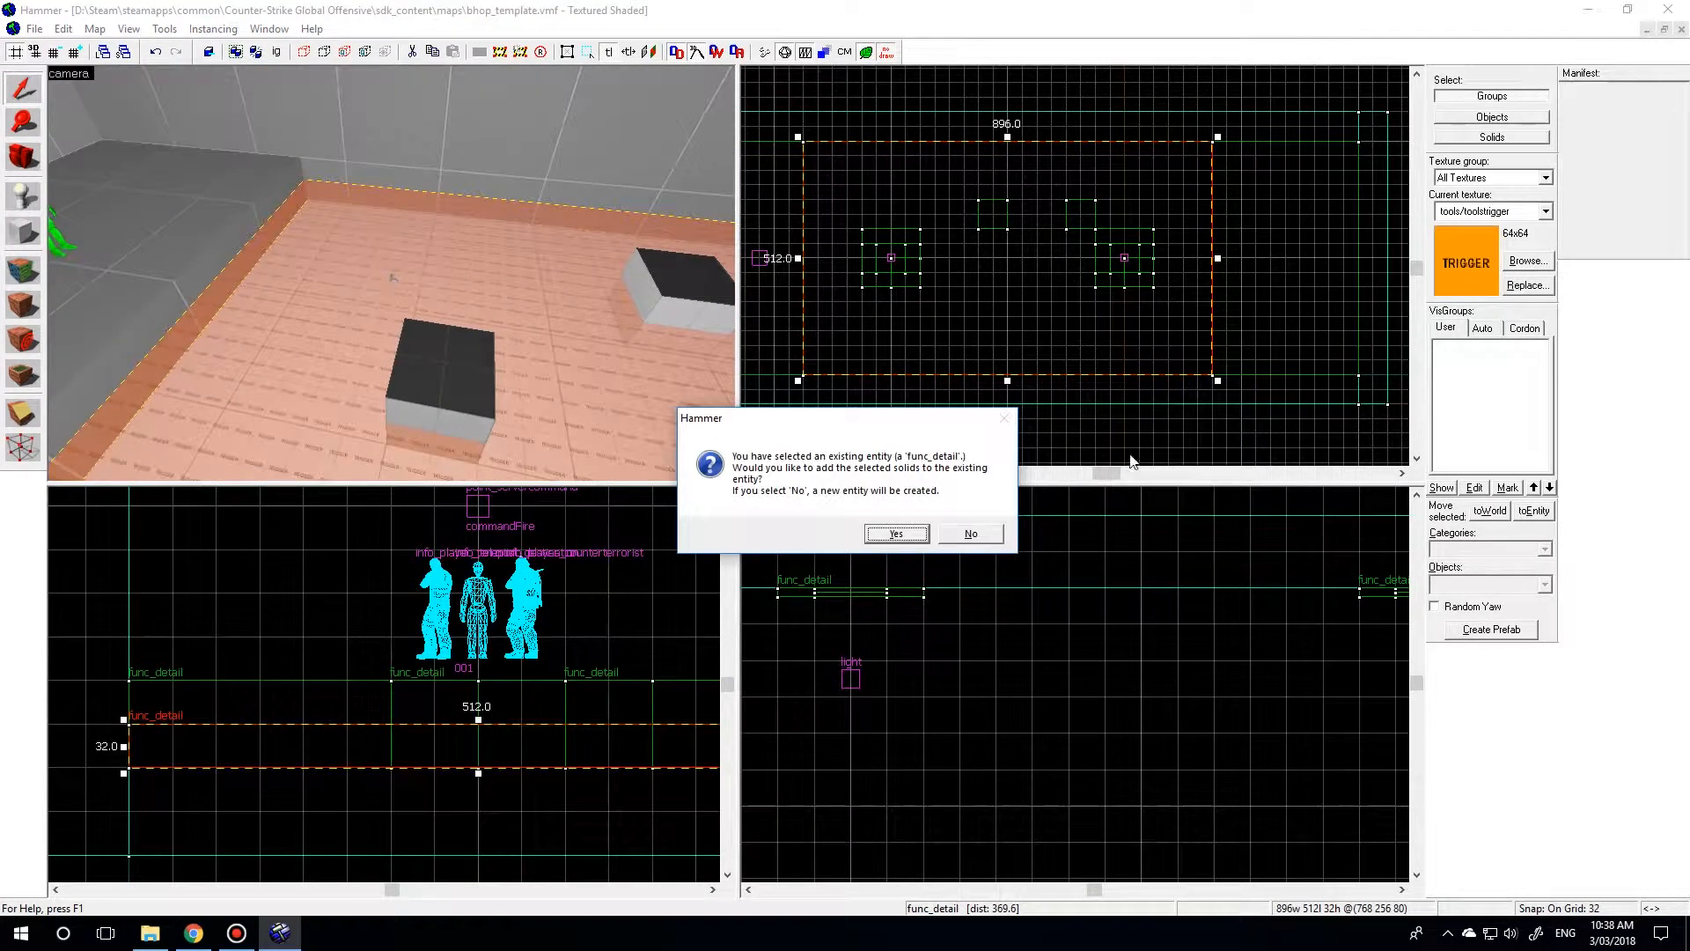
left_click(967, 534)
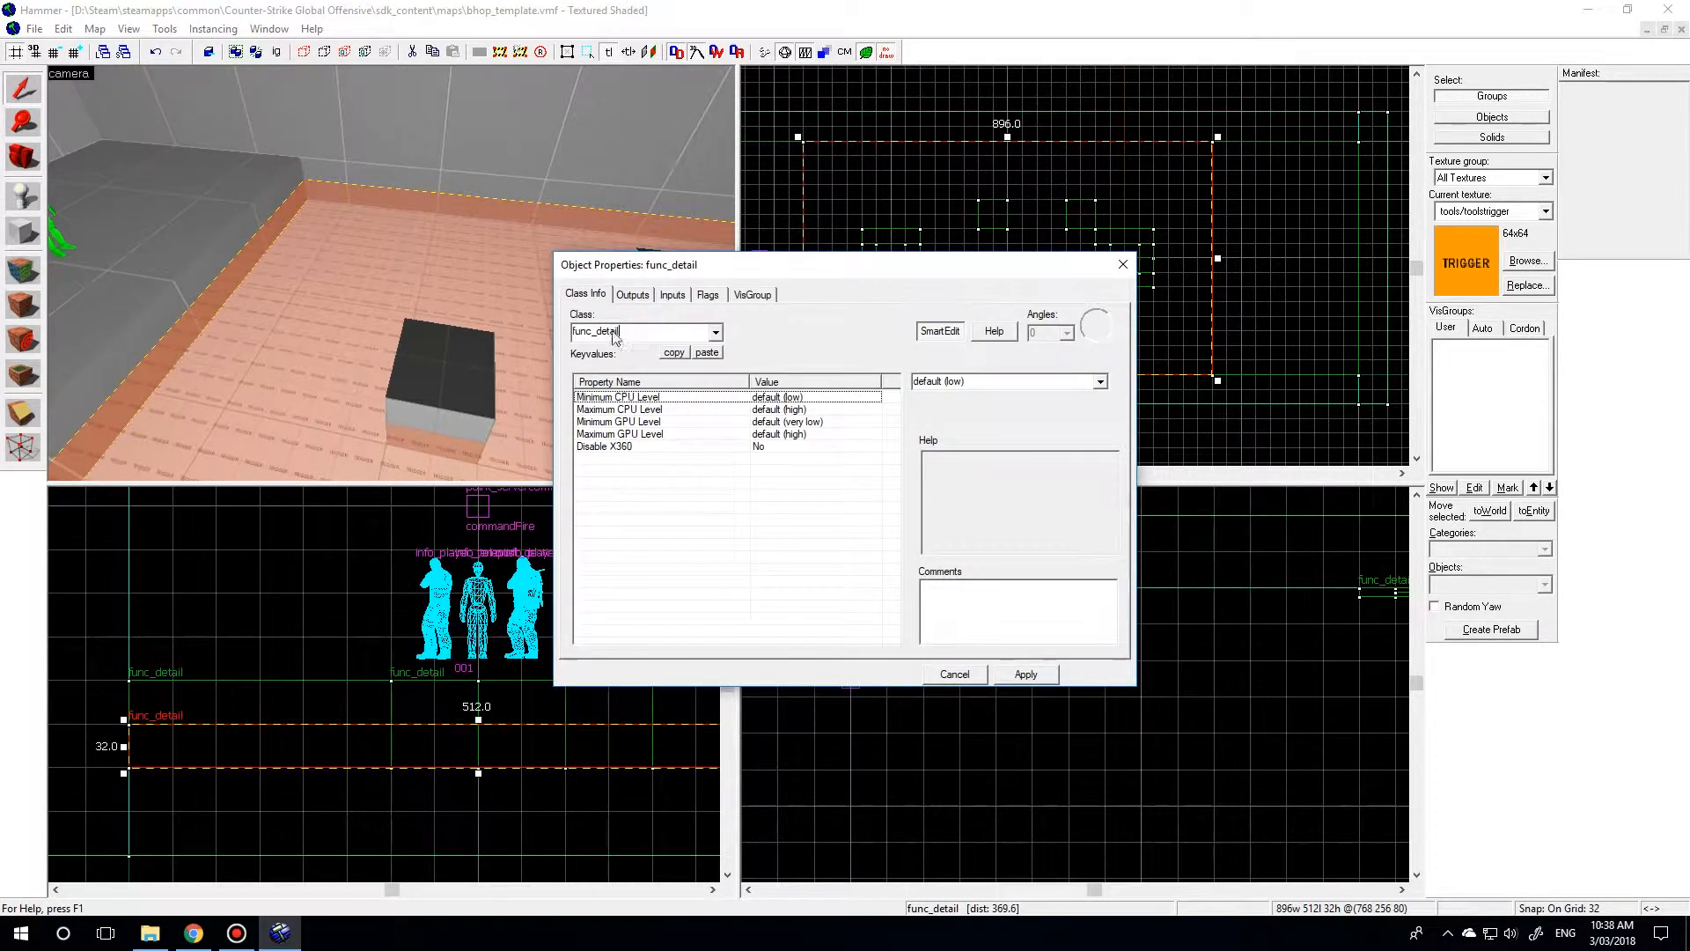
Change the floor block's entity class to trigger_teleport.
double_click(572, 334)
type("t")
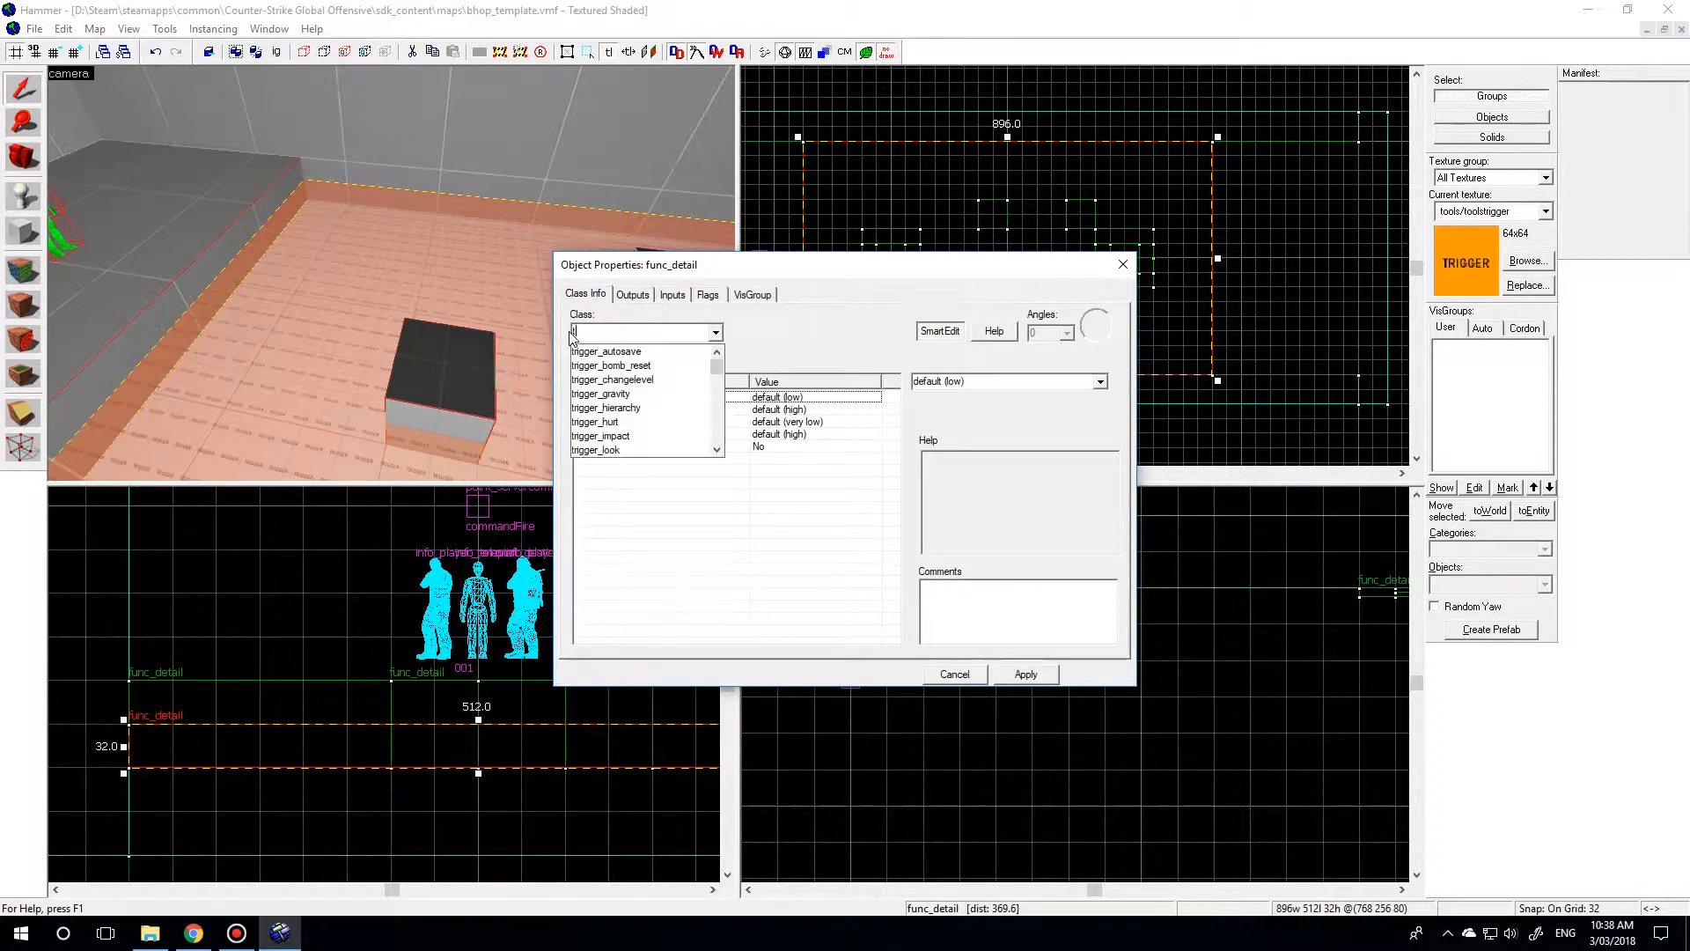
type("rigger_telep")
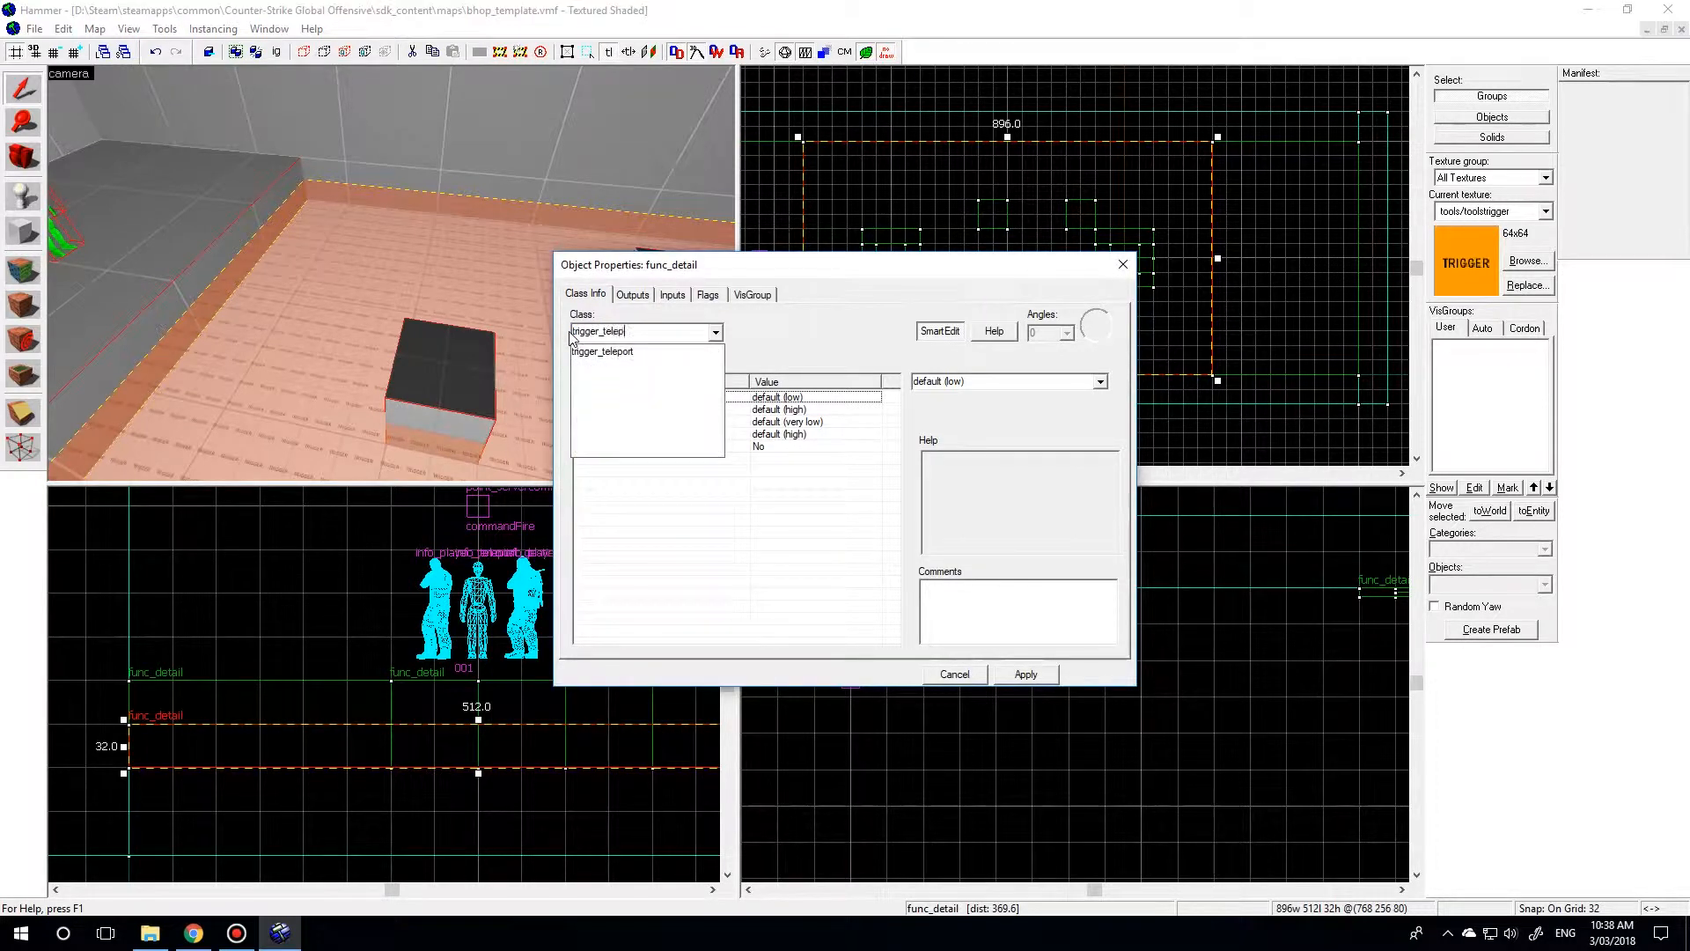
left_click(602, 351)
left_click(1026, 674)
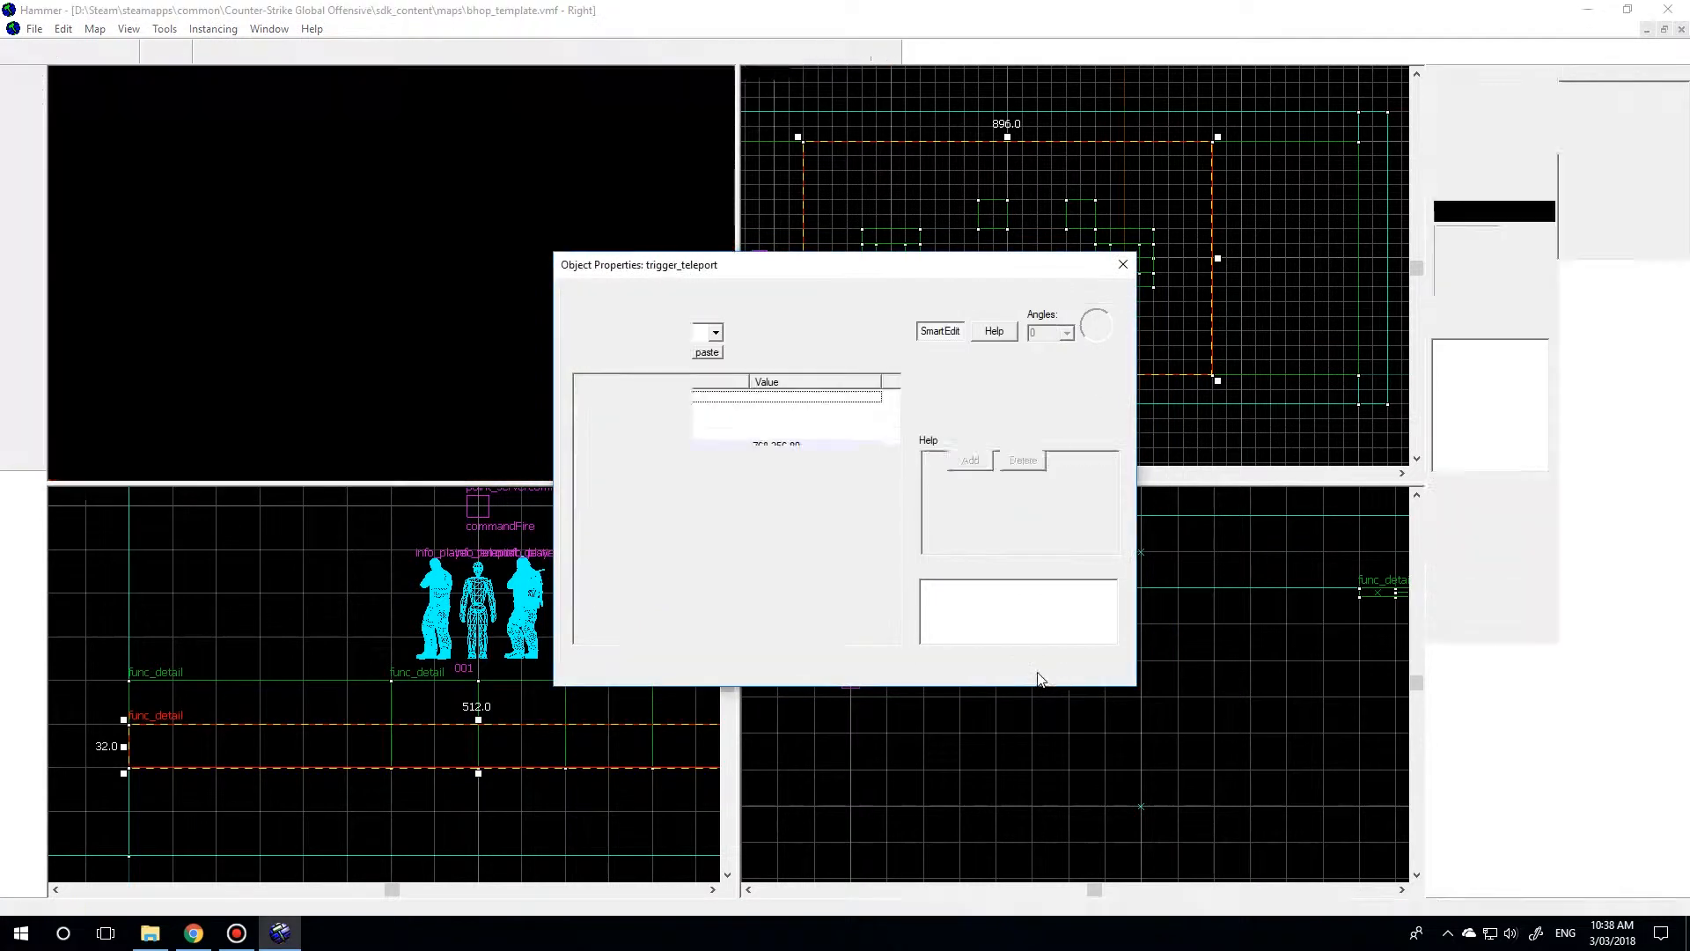
Set the teleport trigger's Remote Destination to 001.
left_click(607, 496)
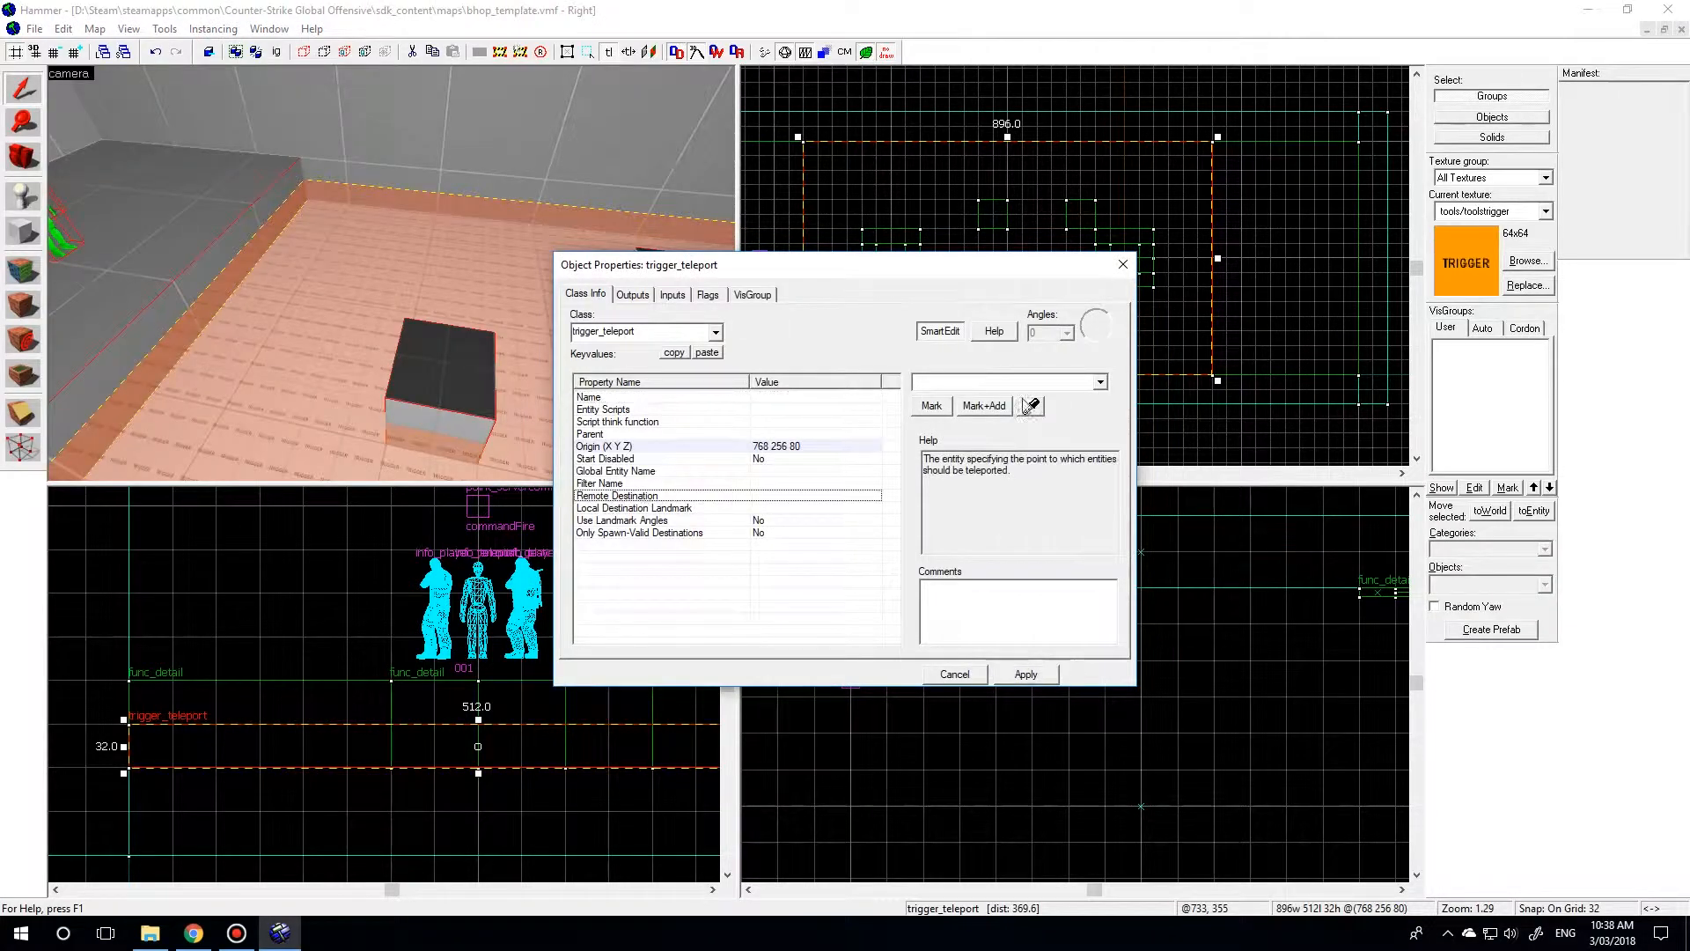
left_click(1100, 382)
left_click(938, 396)
left_click(1026, 674)
left_click(958, 682)
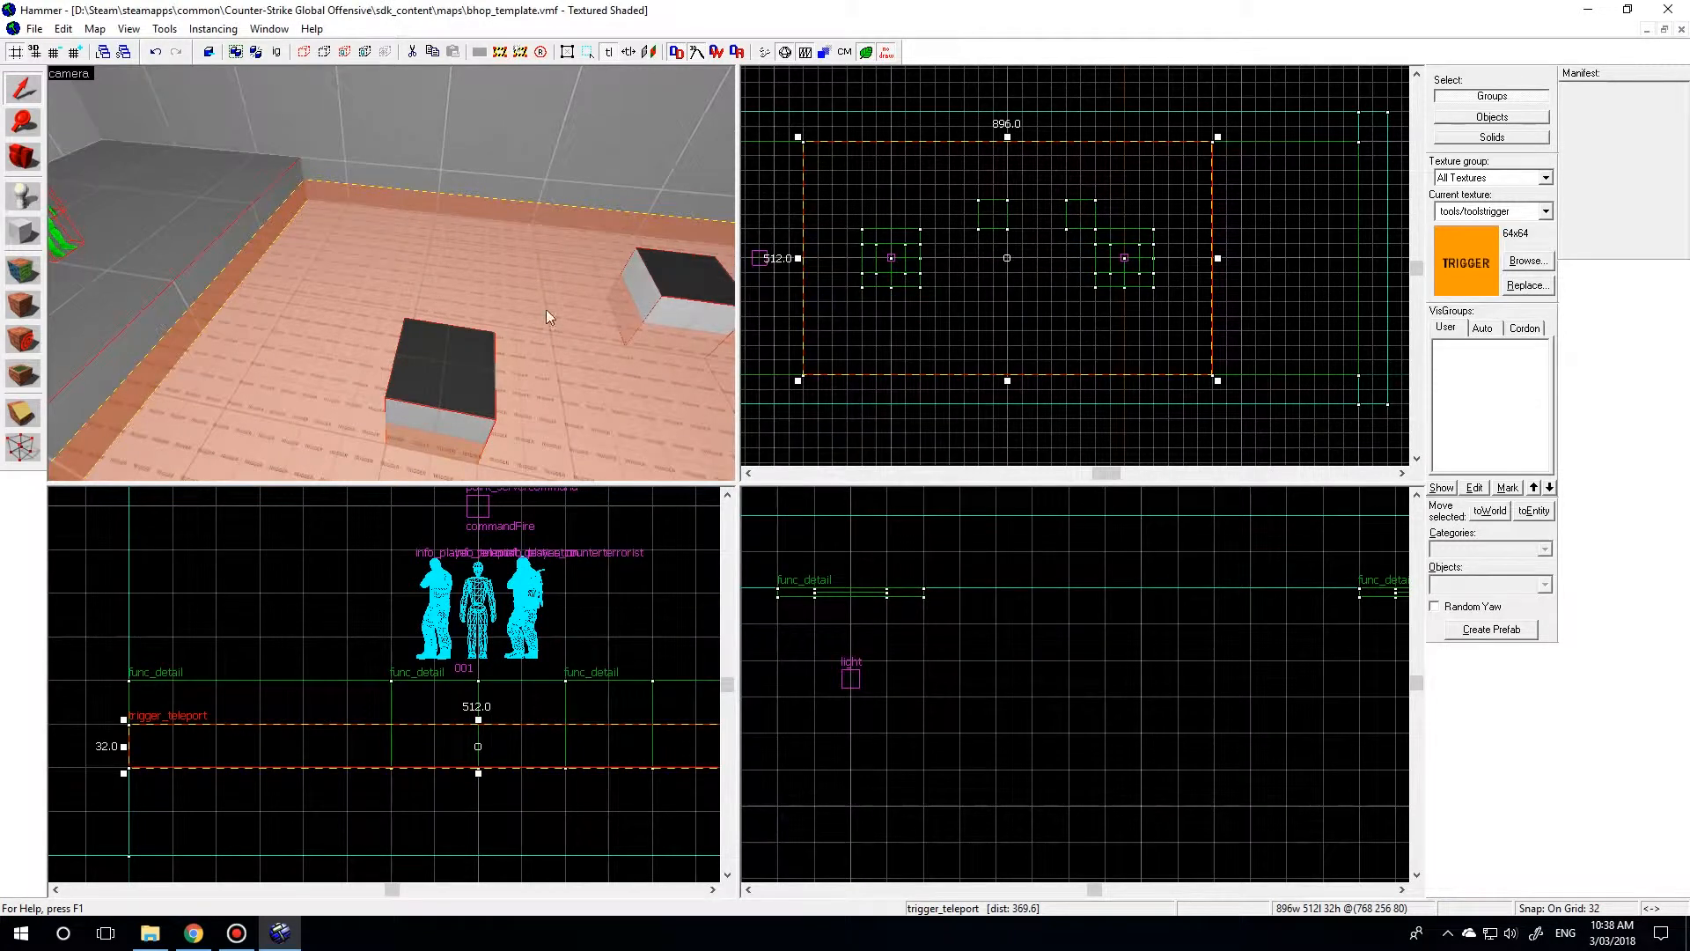
Inspect the floor teleport trigger, the jump blocks and the teleport destination on the starting platform in the 3D view.
key("z")
key("w")
key("s")
key("z")
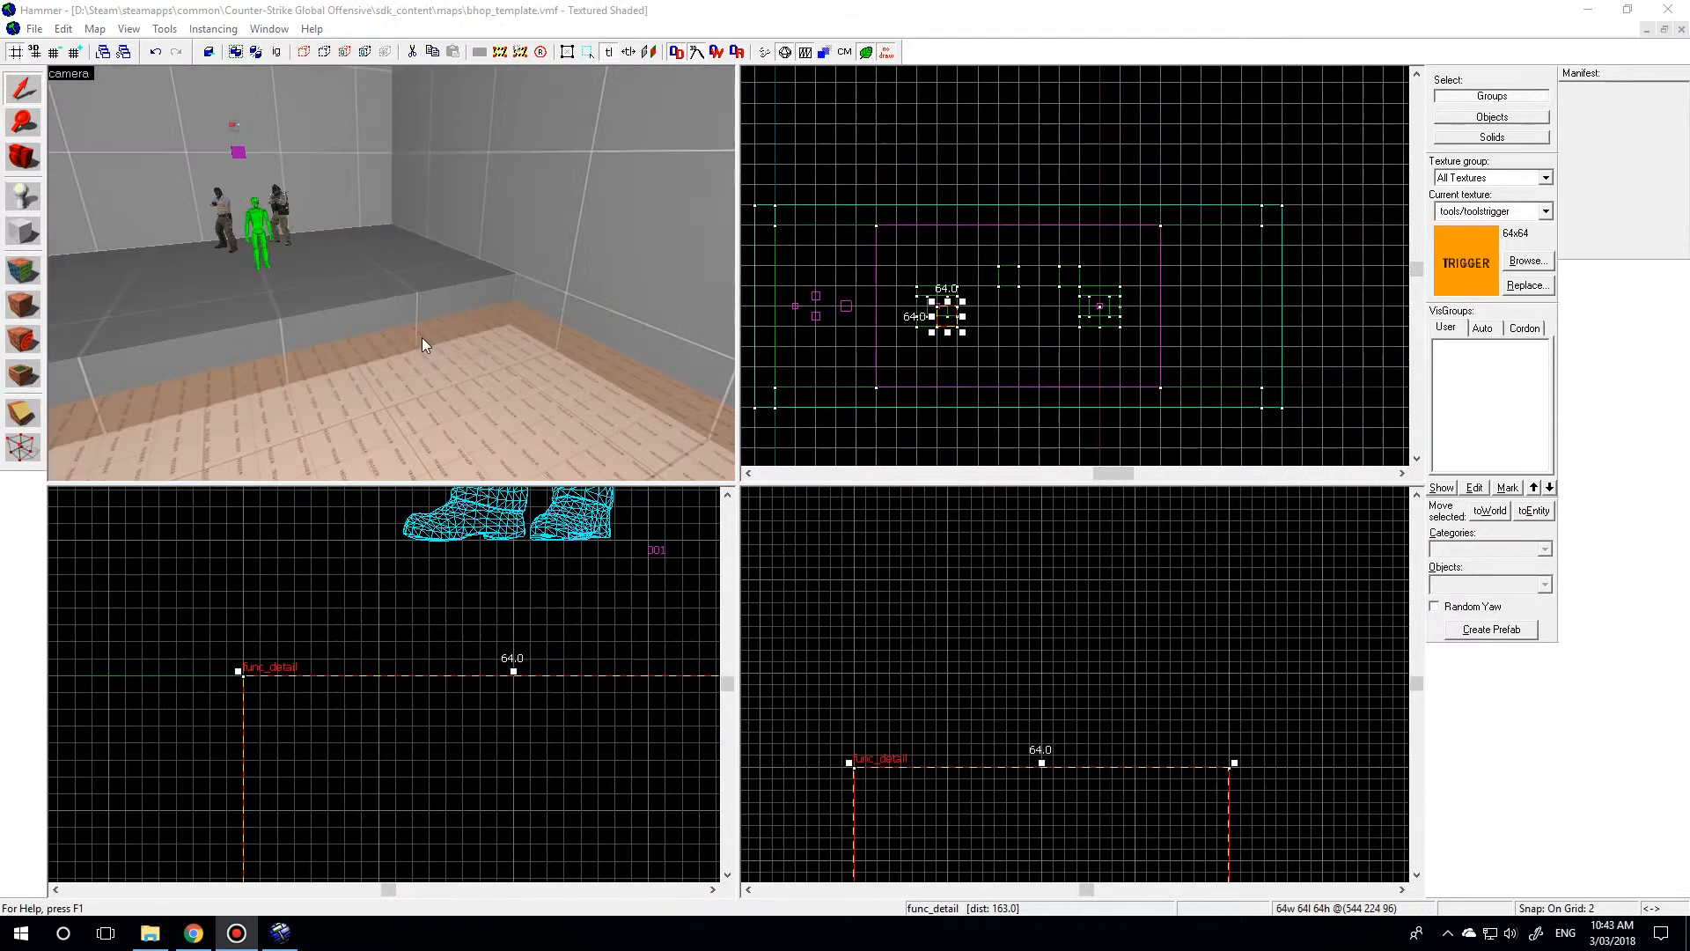
left_click(436, 343)
key("z")
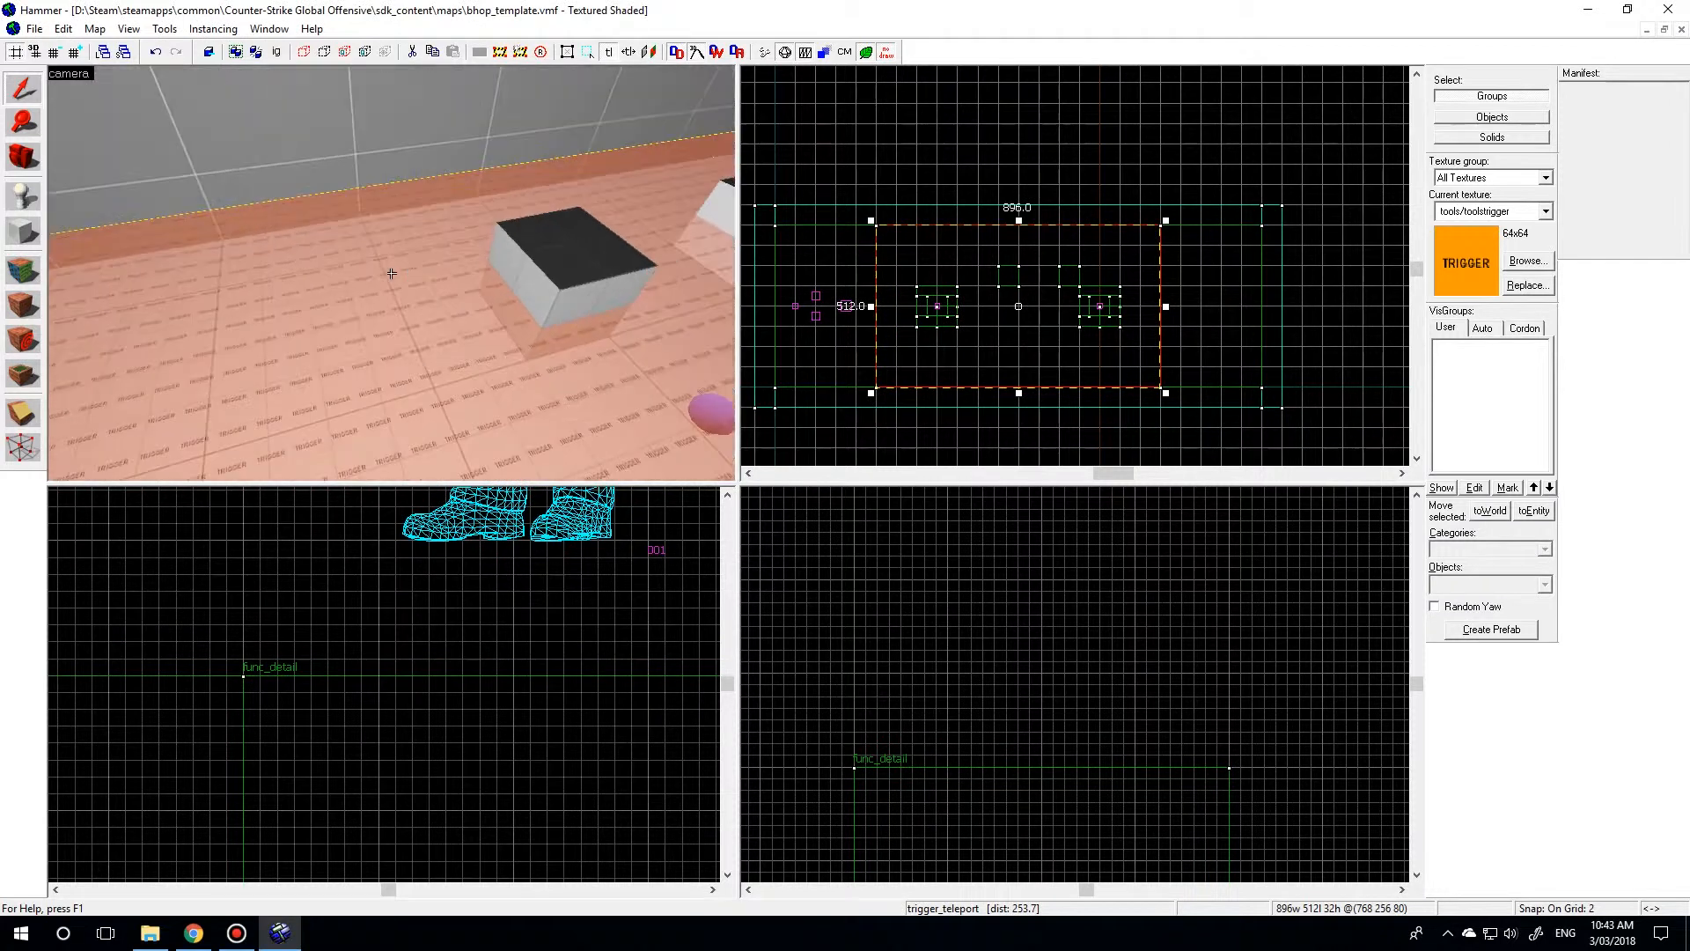
key("w")
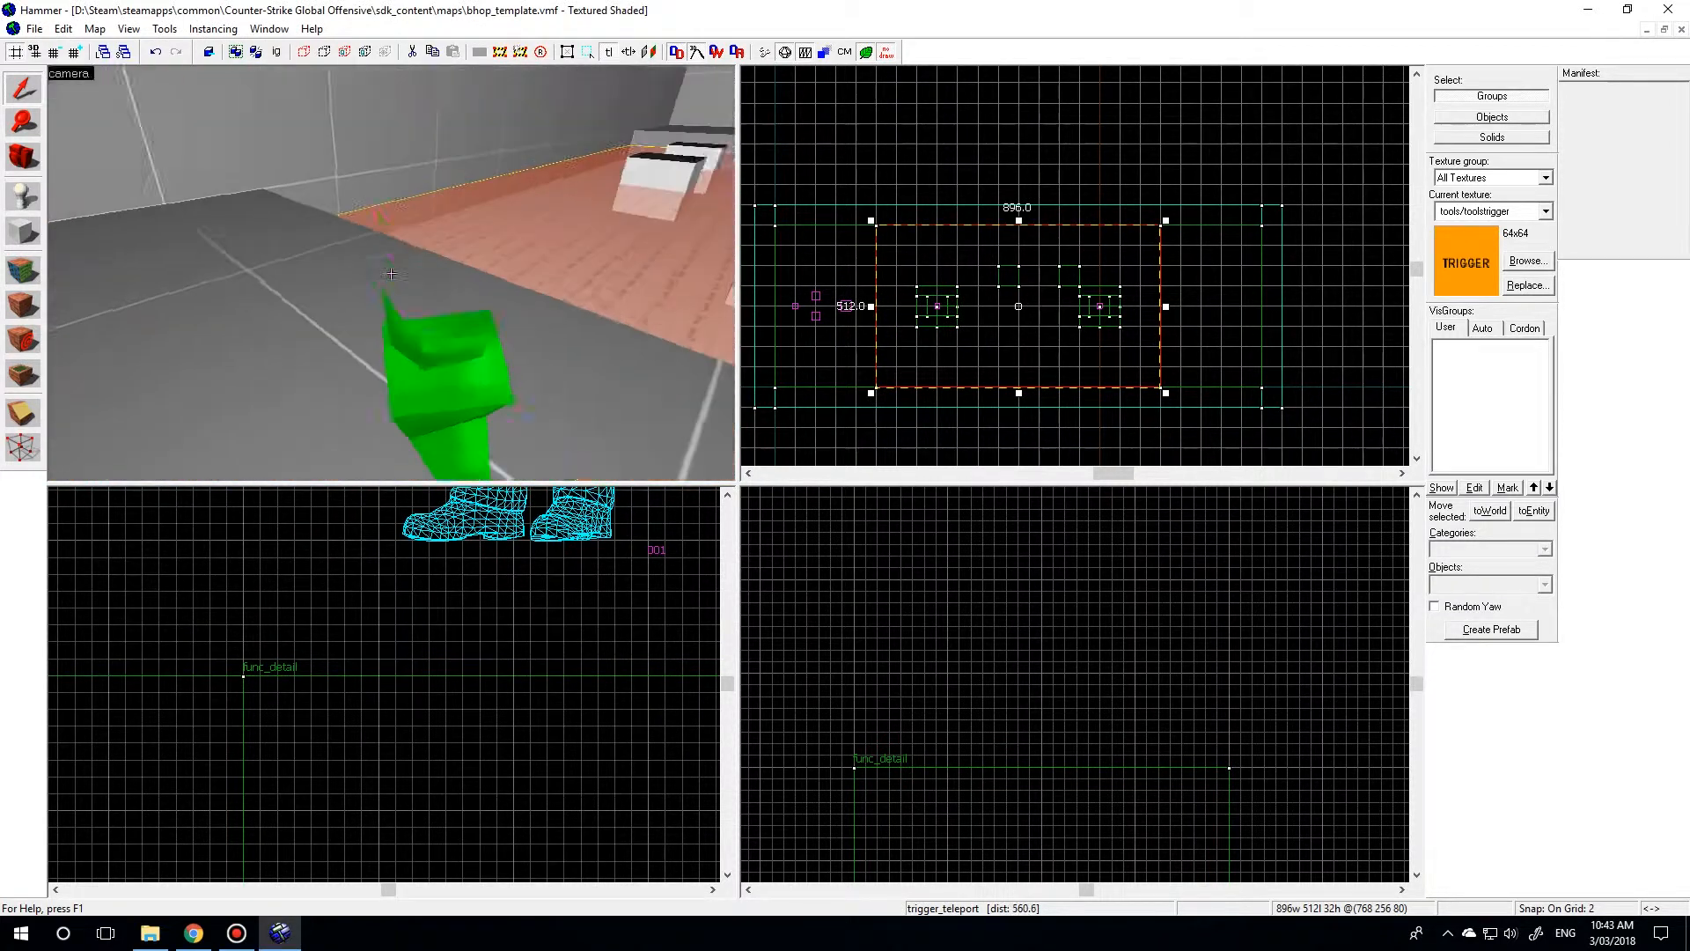
key("w")
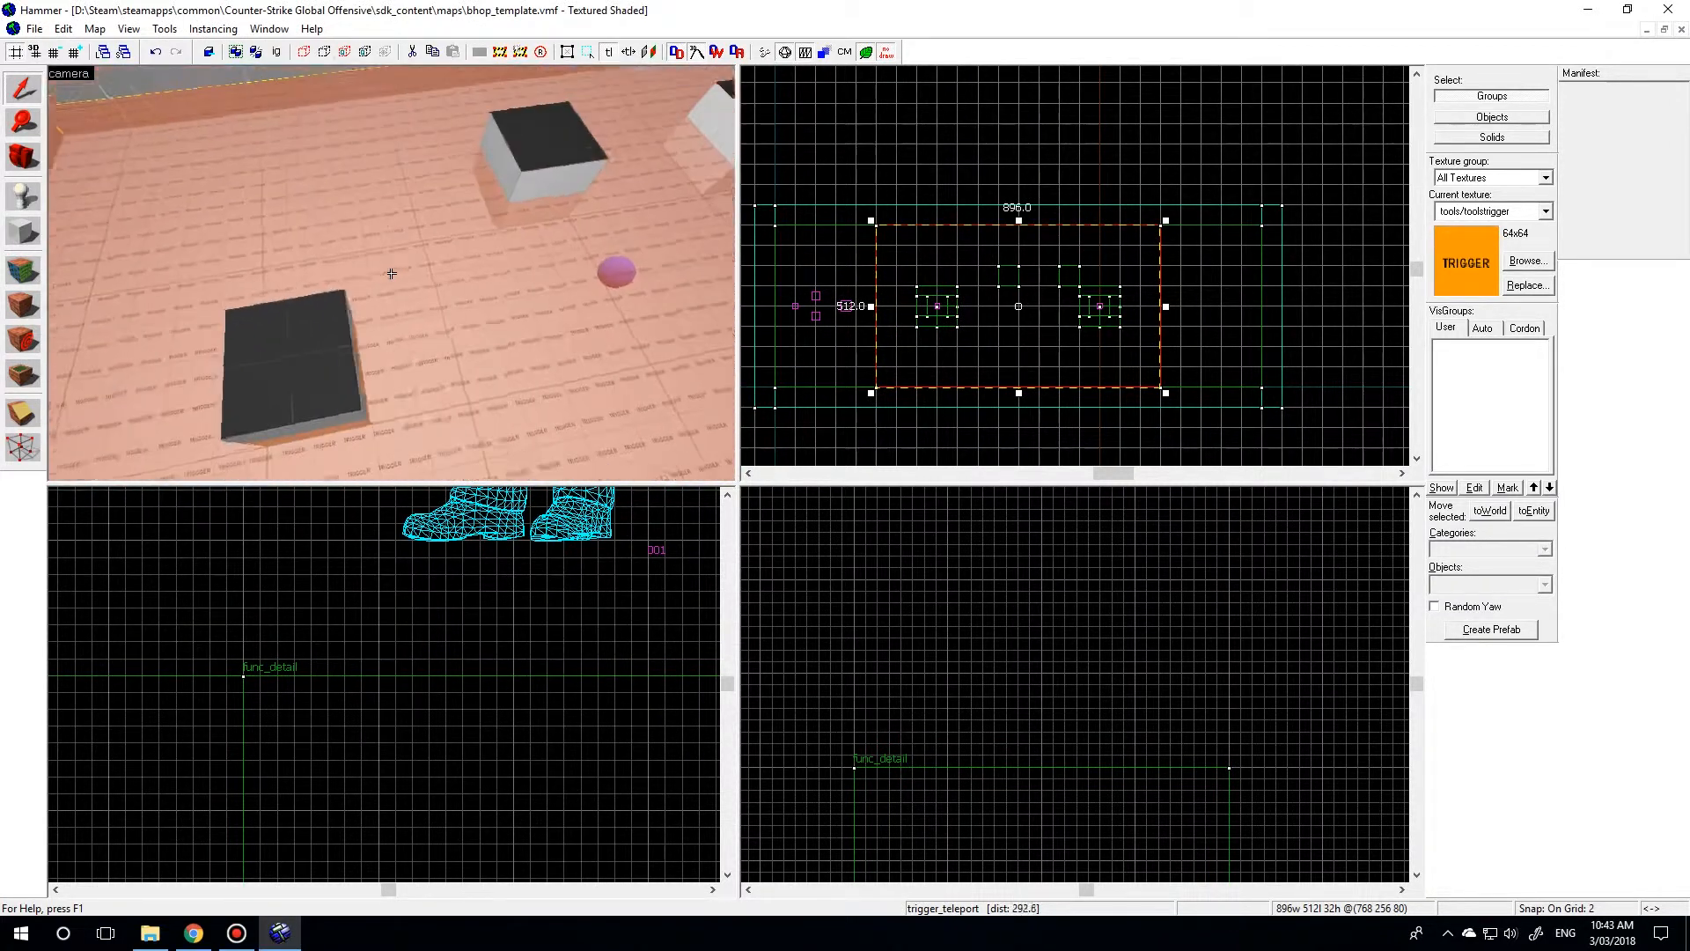
Examine the jump blocks and the teleport trigger floor around them in the 3D view.
key("w")
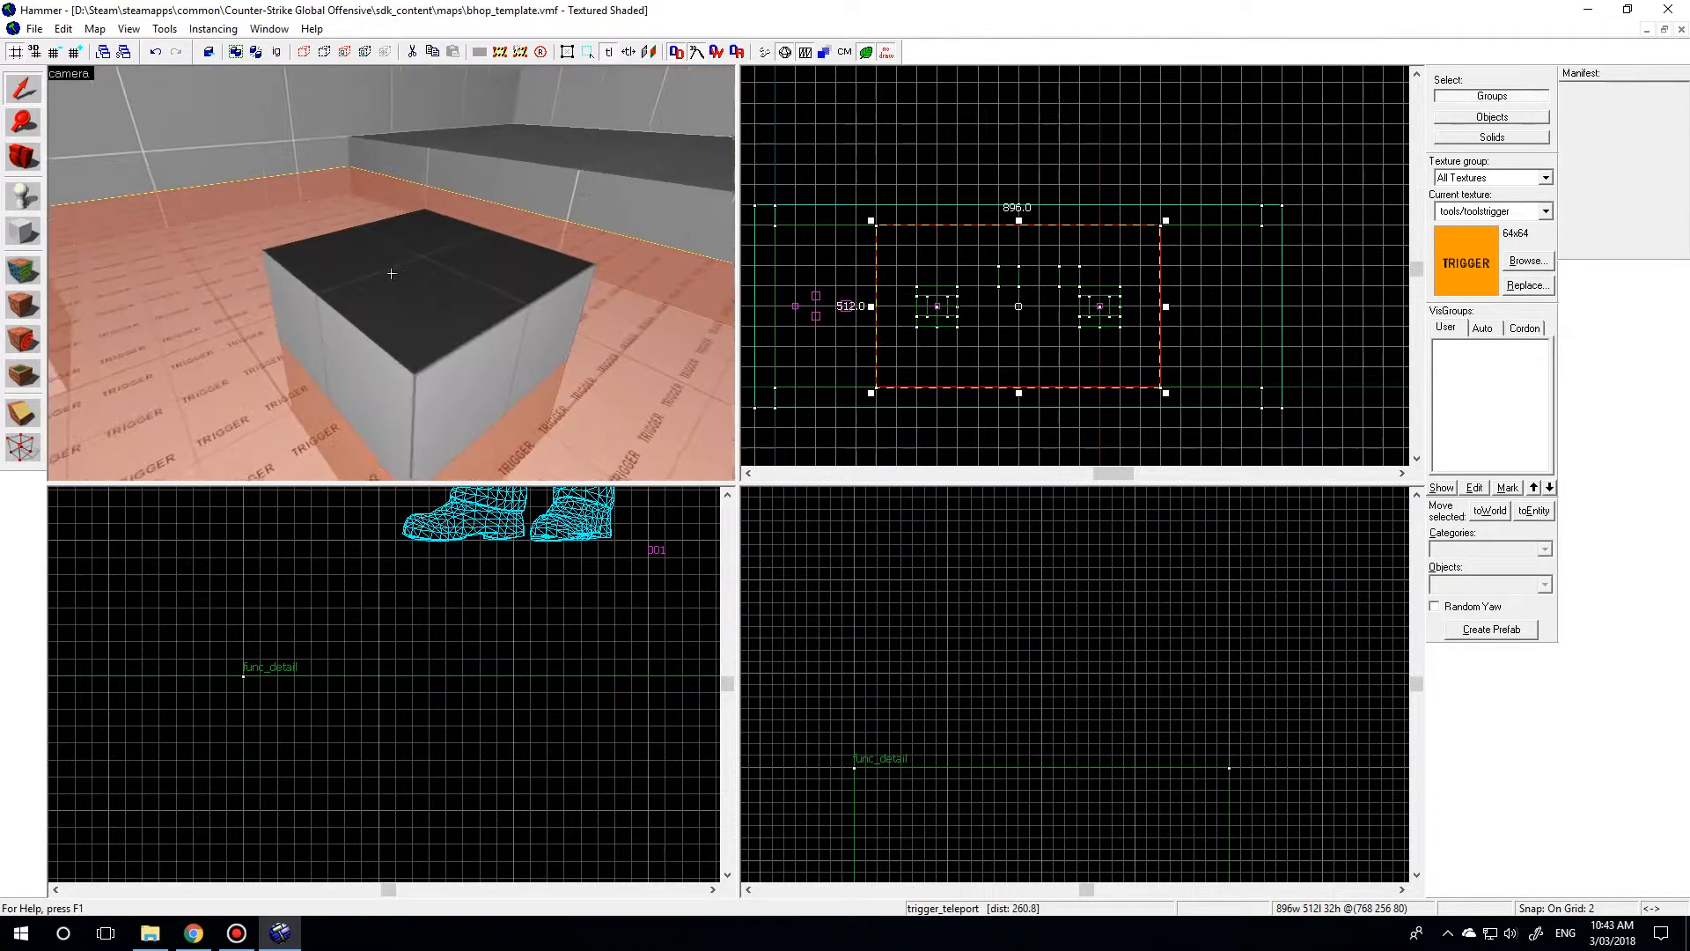
key("s")
key("w")
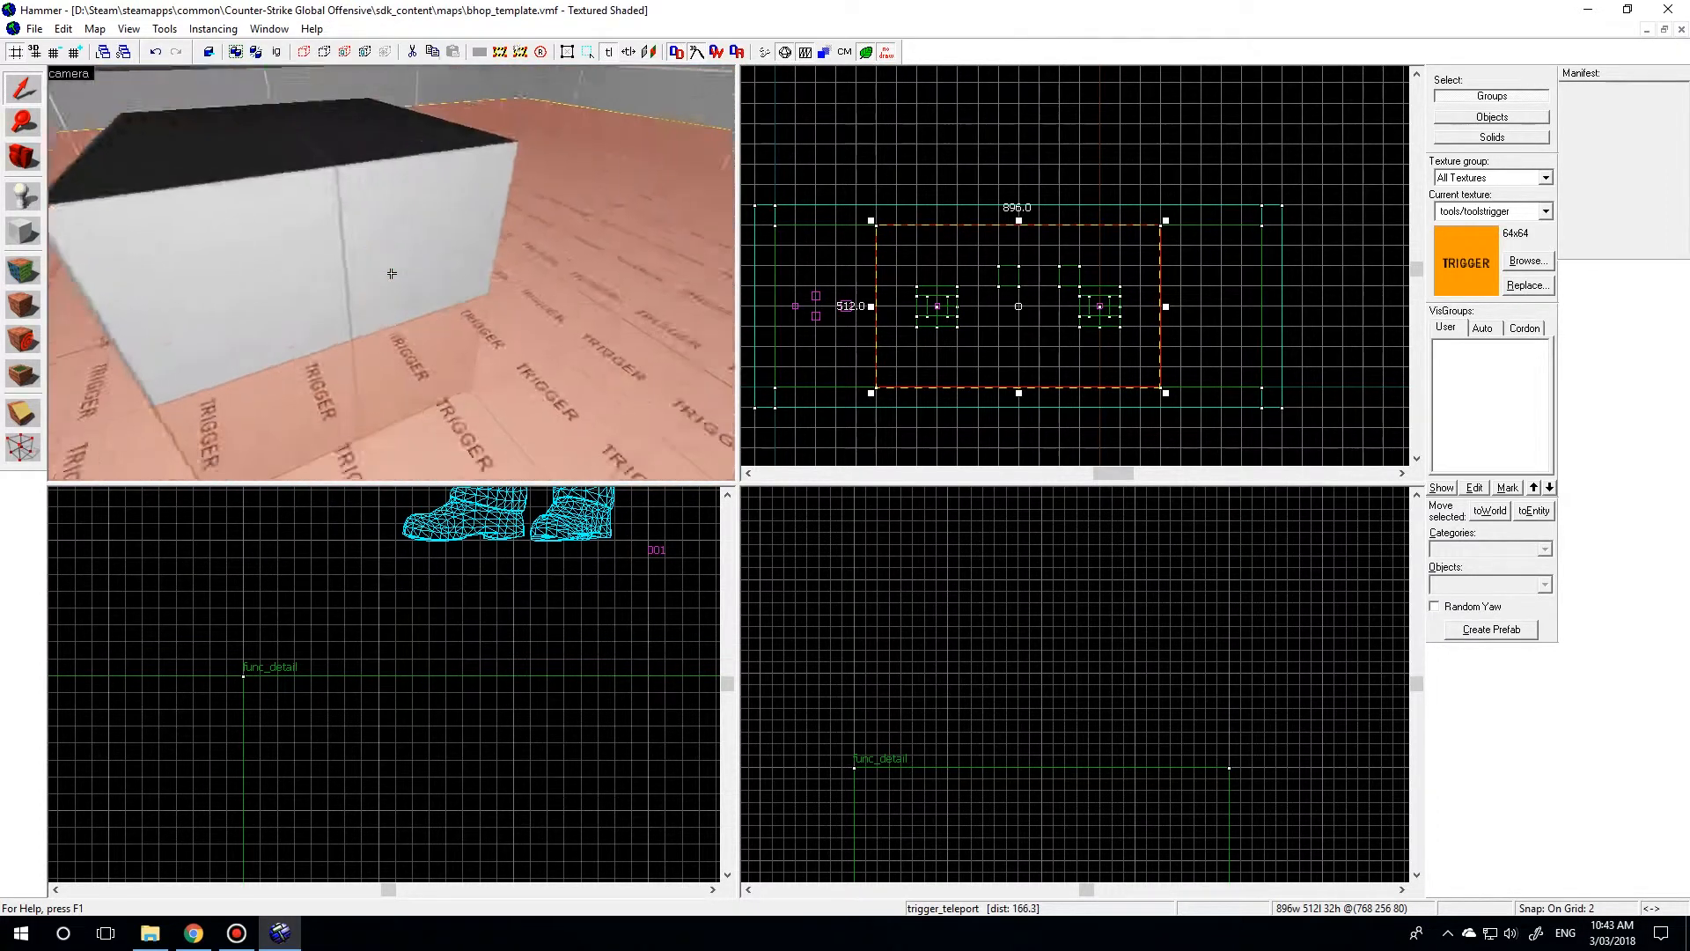
key("s")
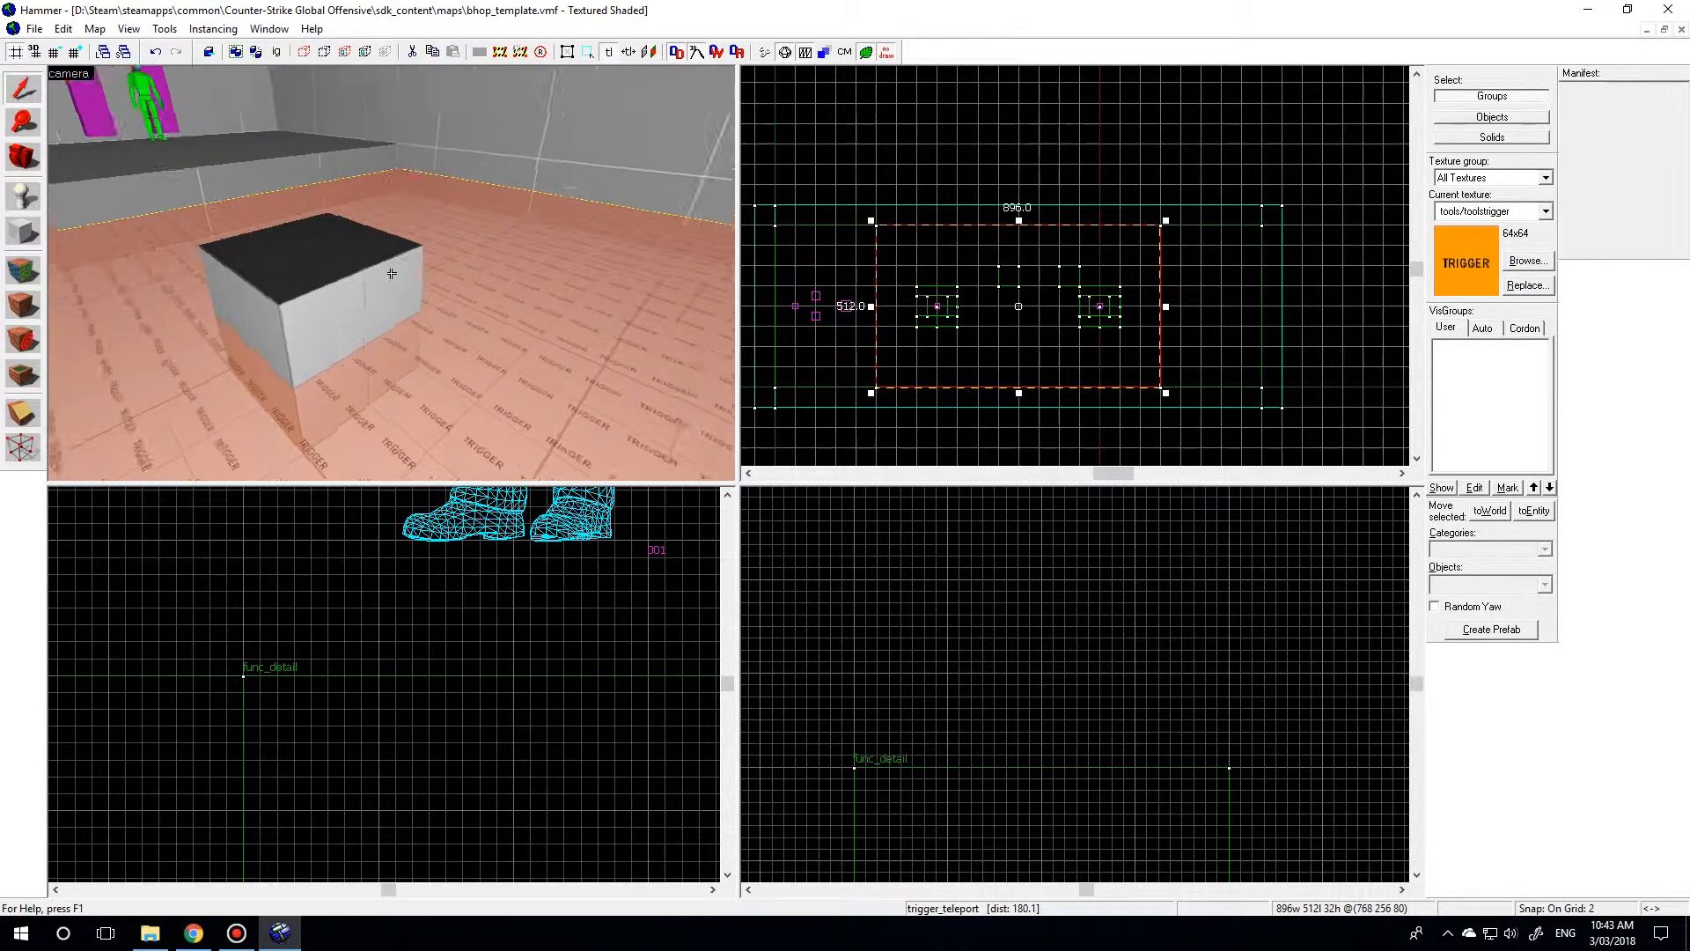
key("s")
key("w")
key("w")
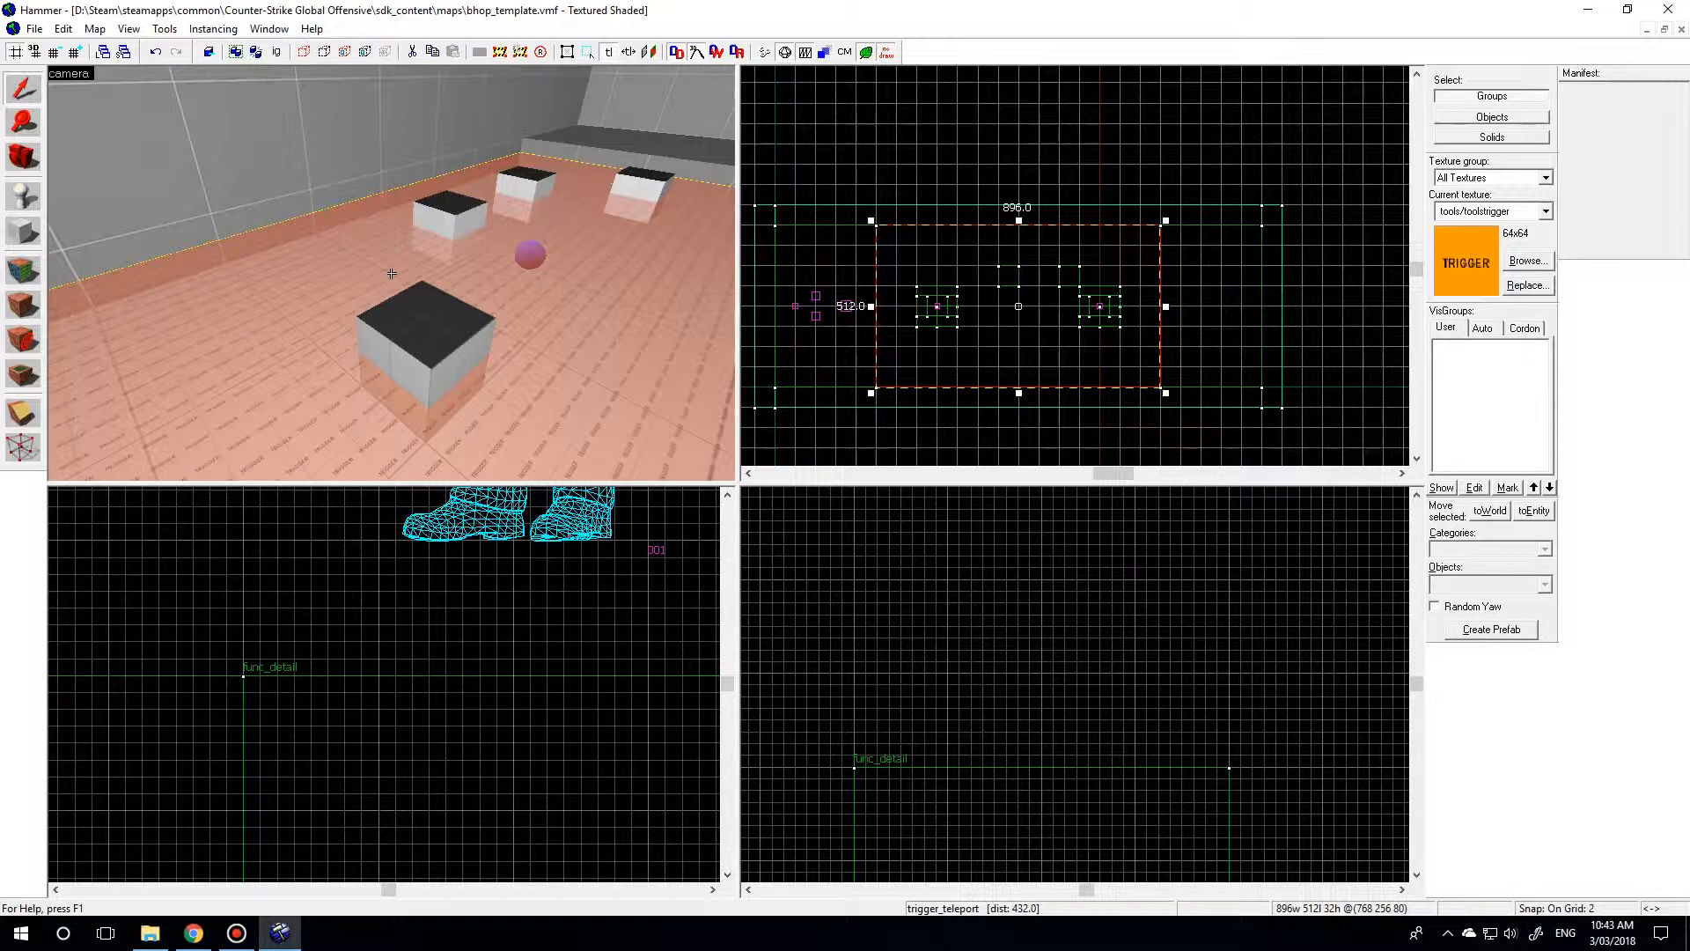
key("w")
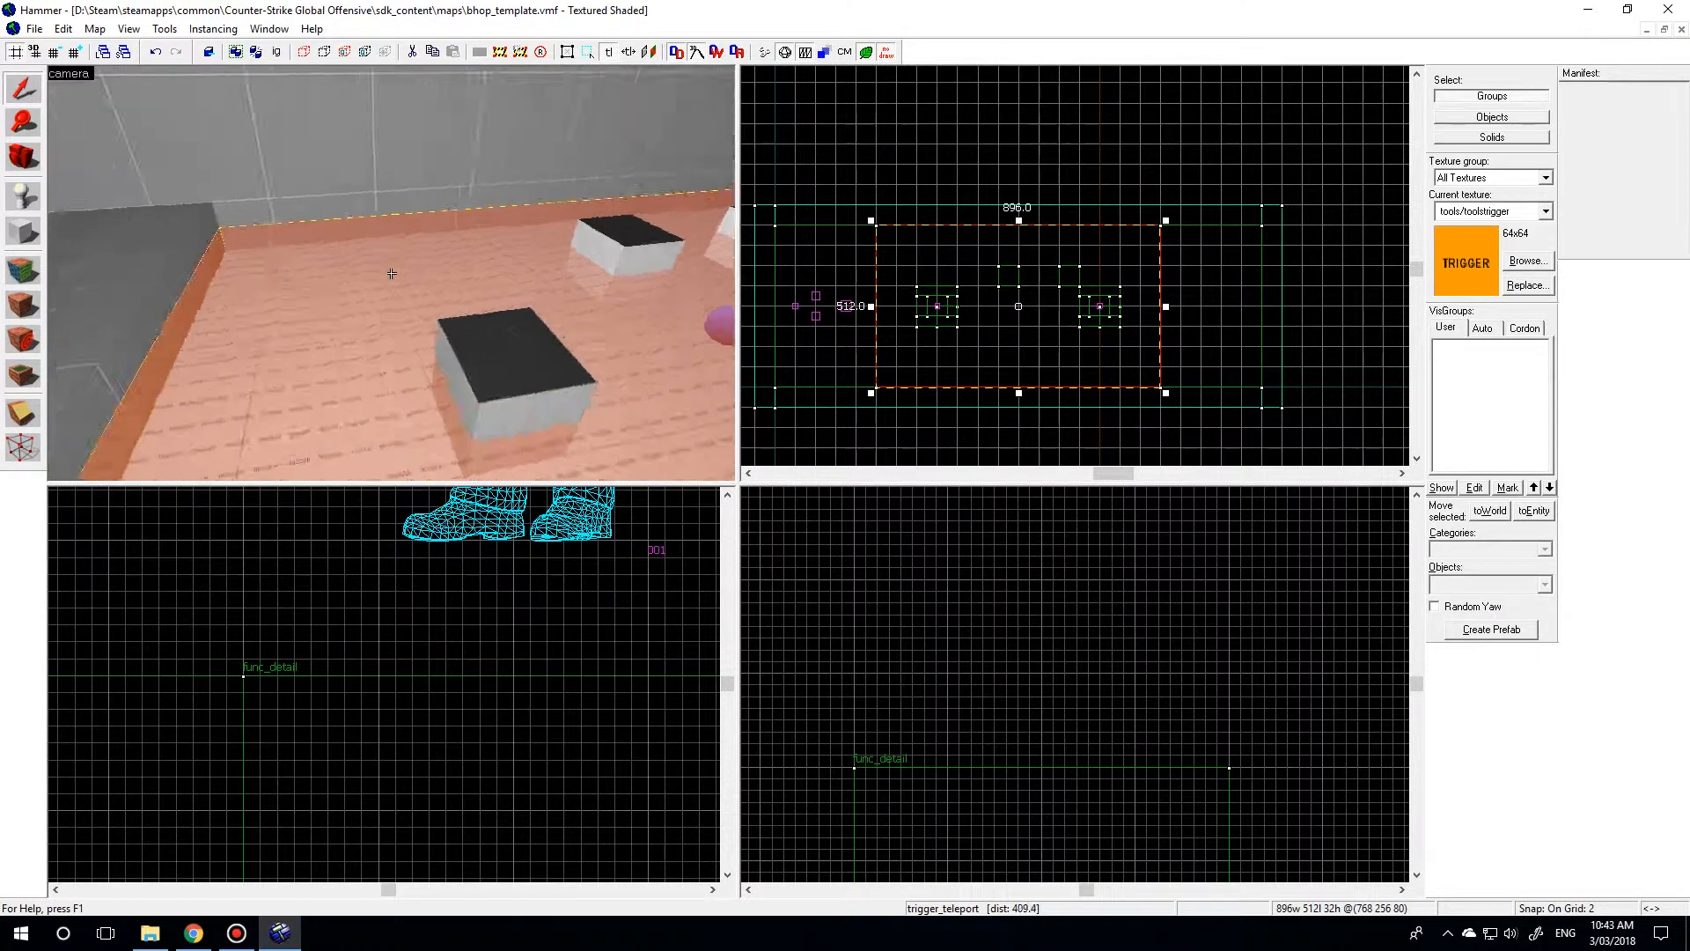
key("s")
left_click(392, 273)
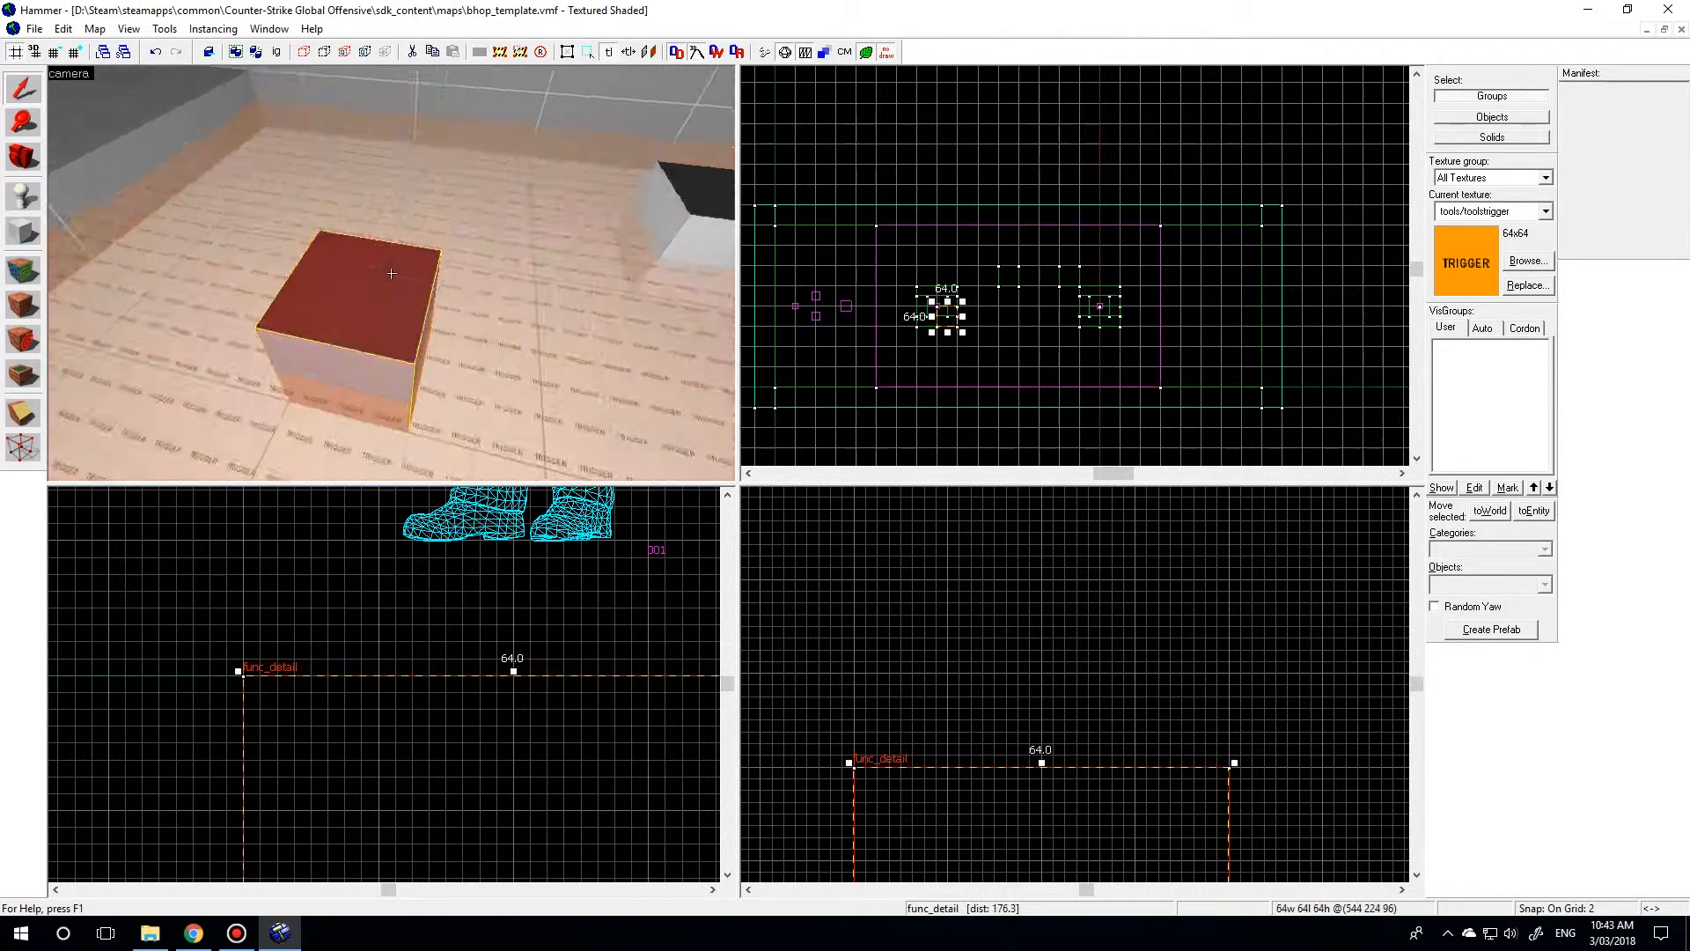
left_click(392, 273)
left_click(391, 273)
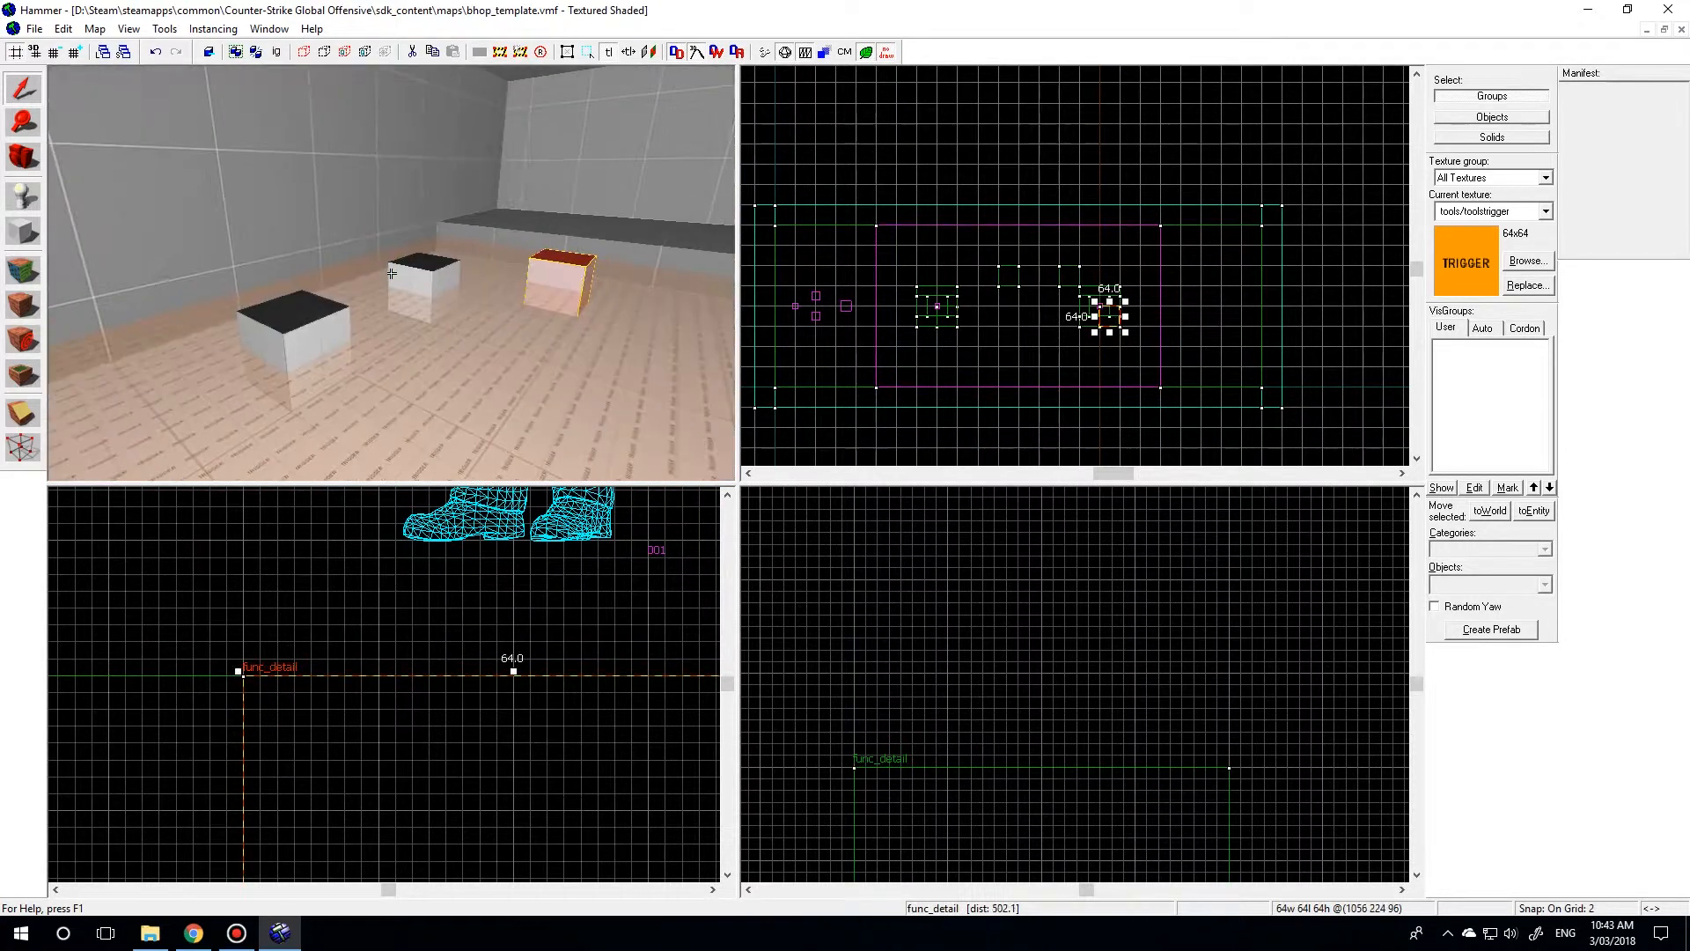
left_click(392, 273)
left_click(1122, 264)
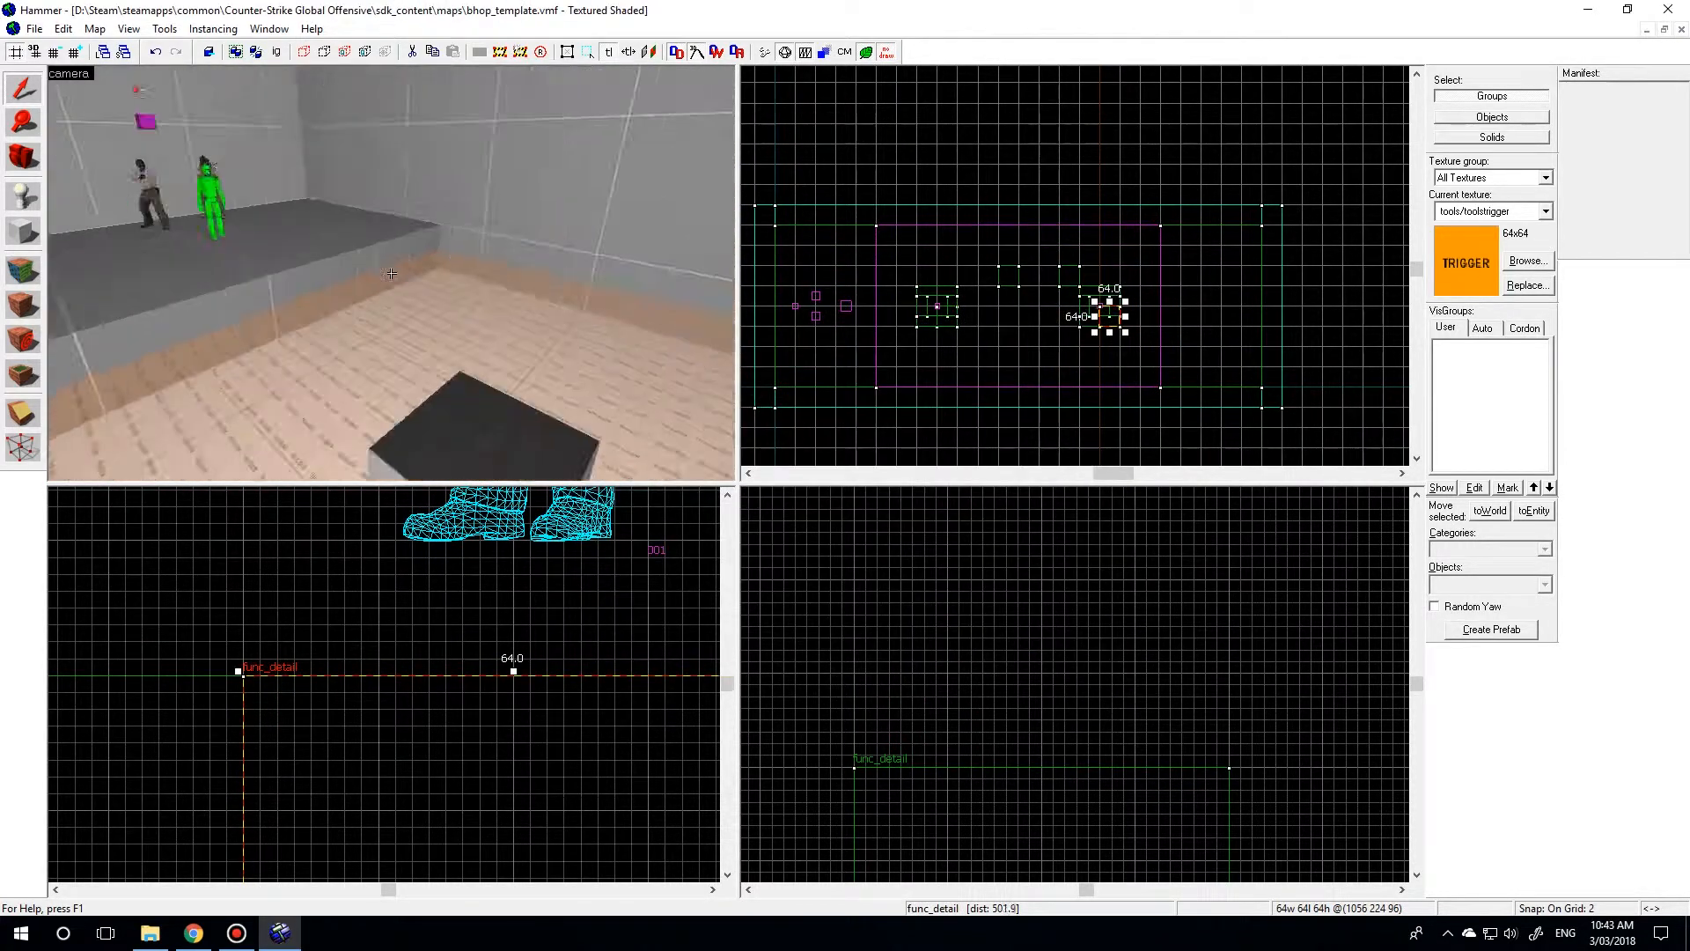
key("w")
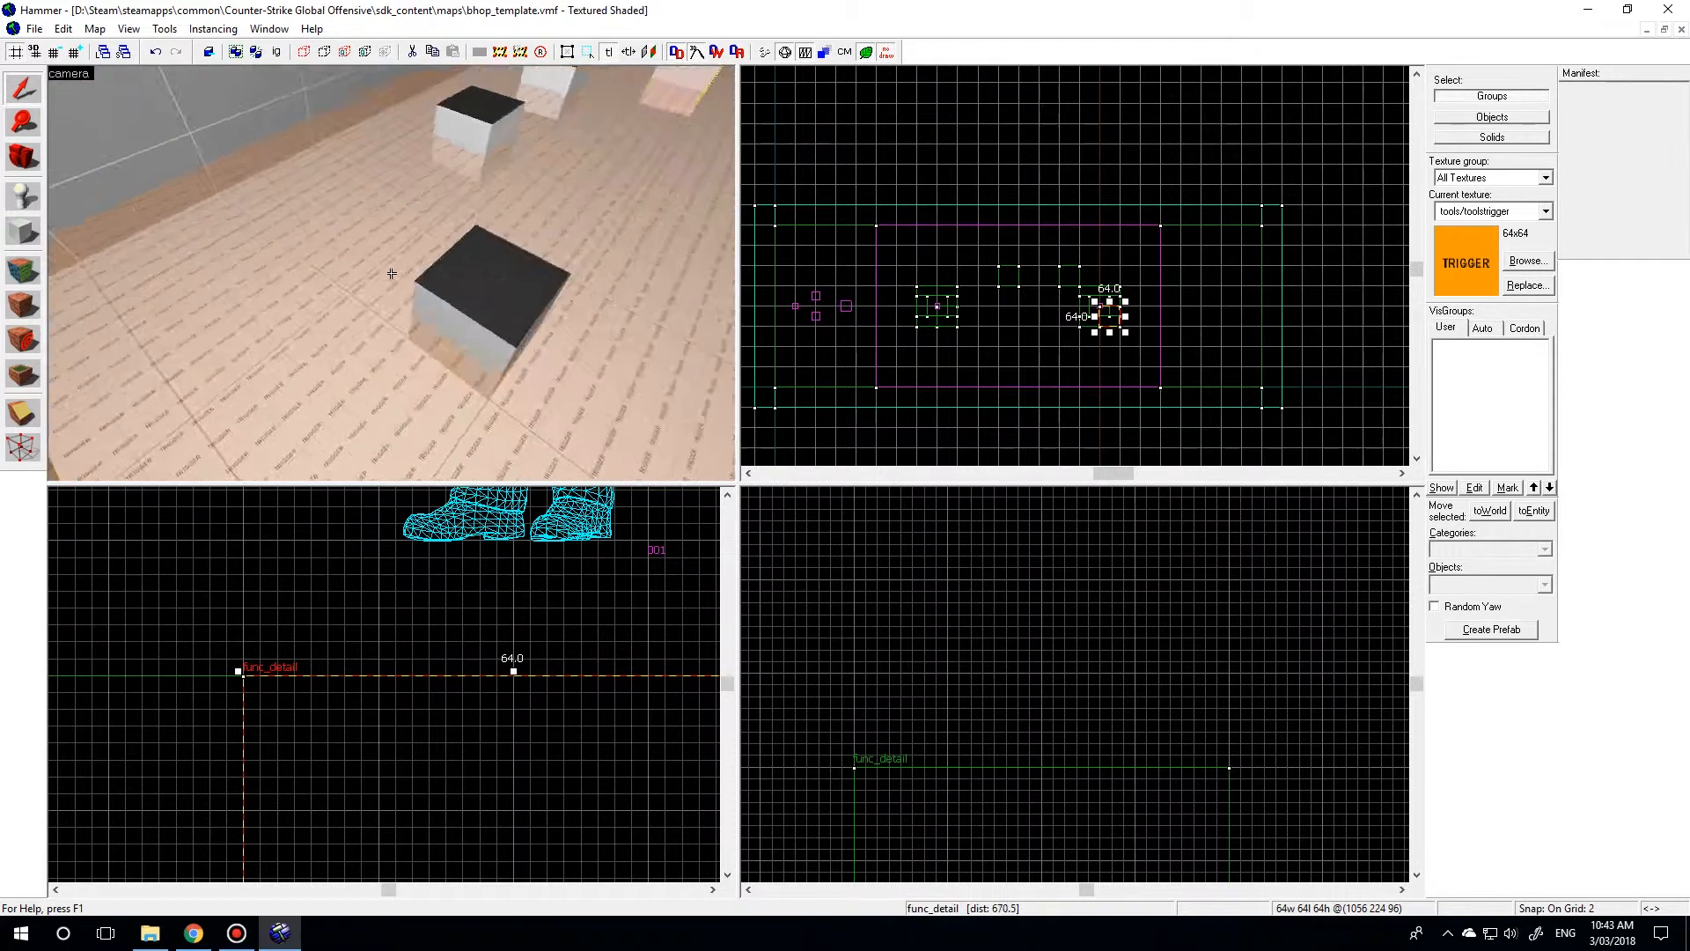
key("w")
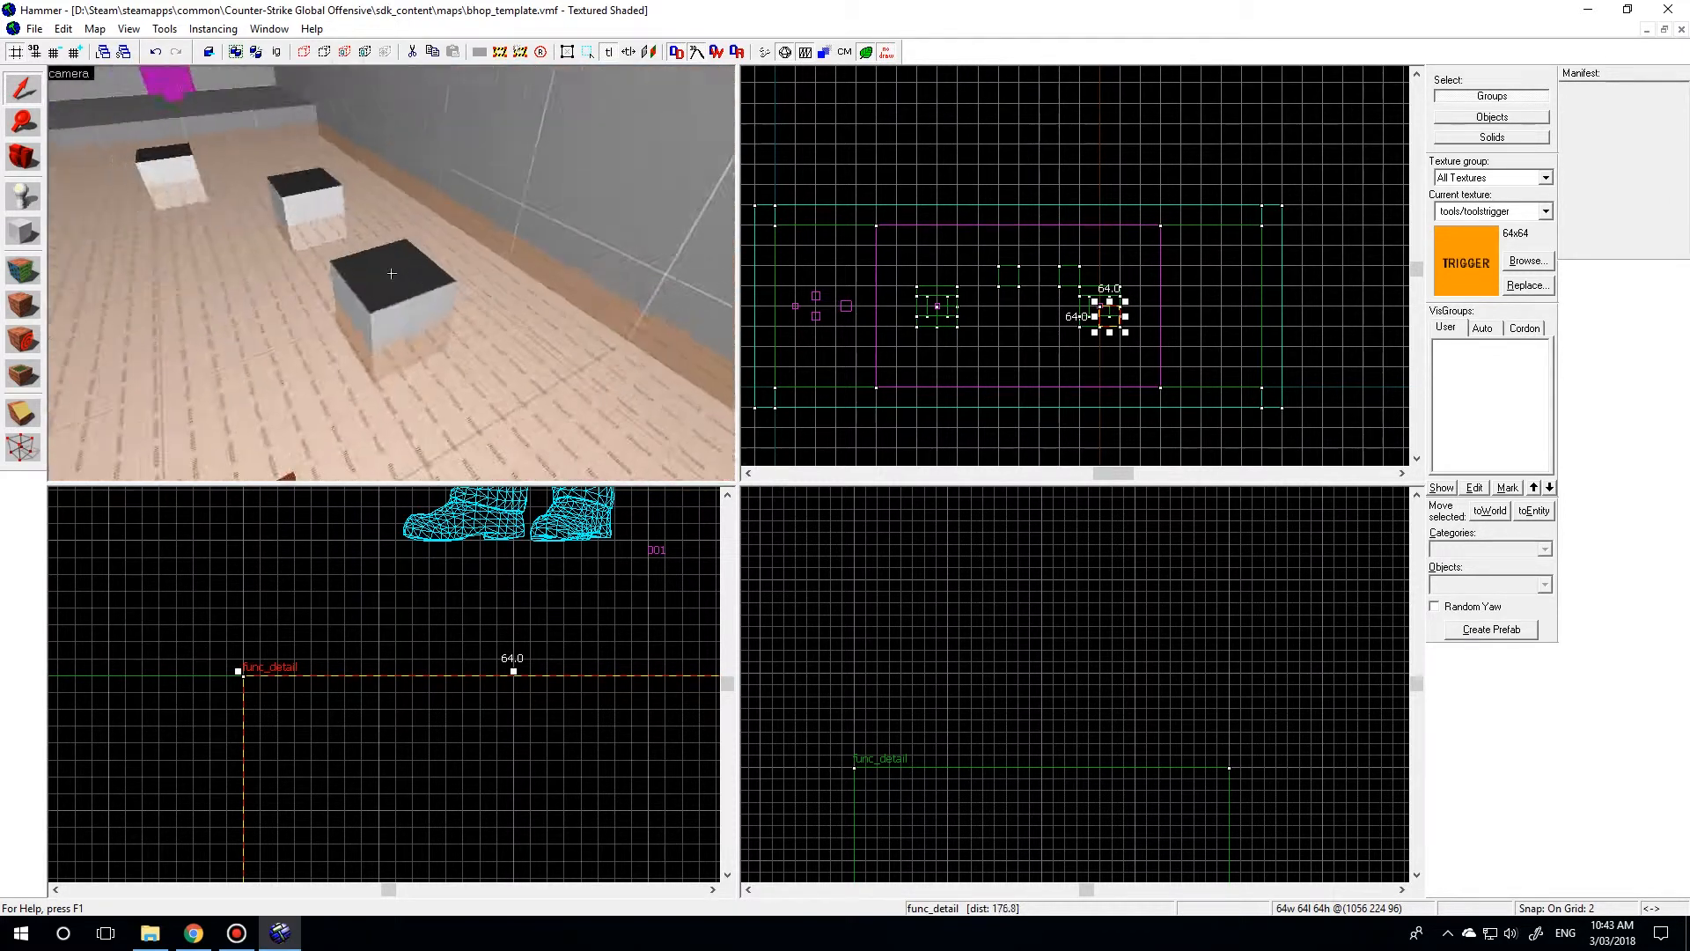
key("z")
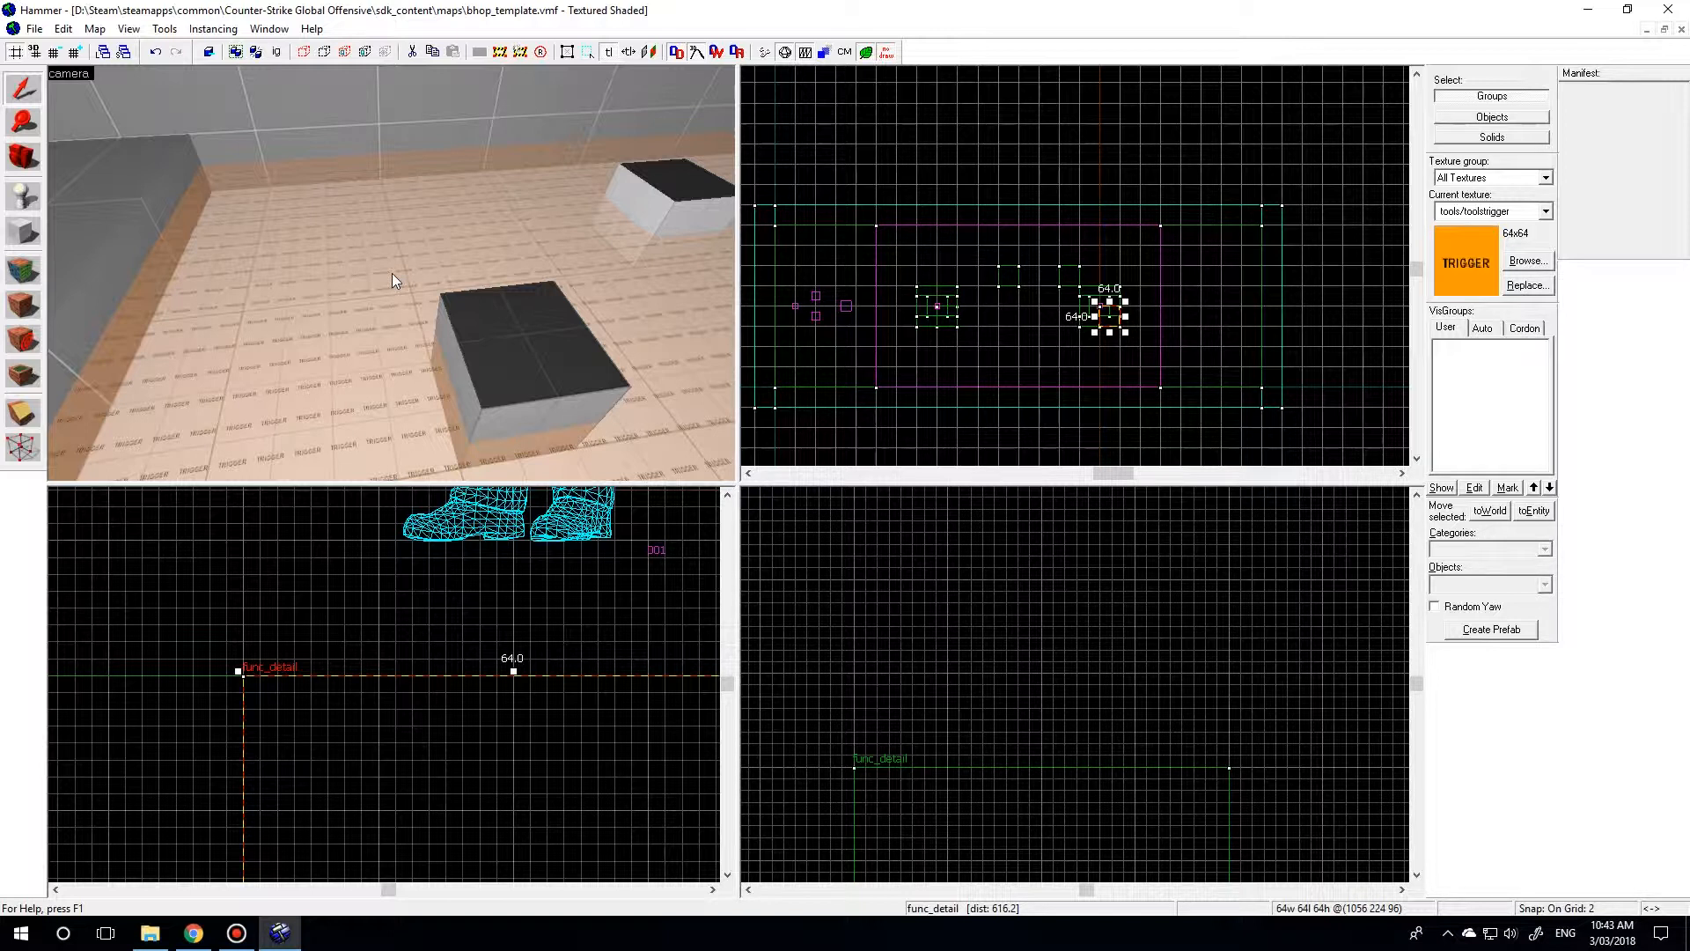
key("z")
key("d")
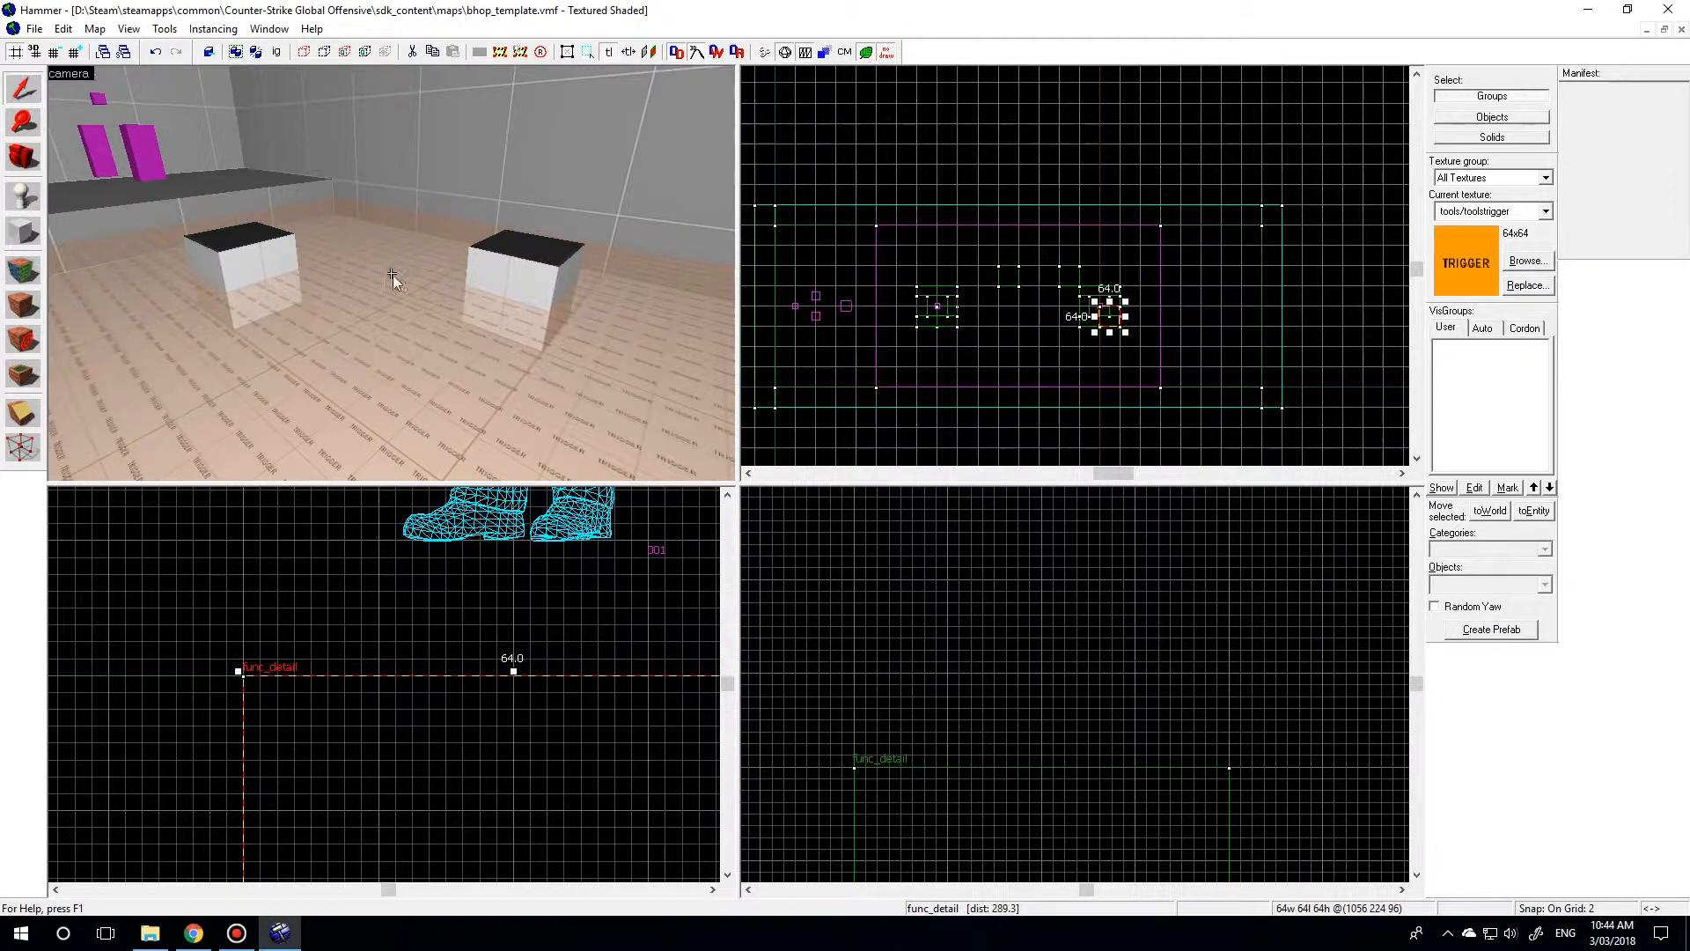
Place an info_player_terrorist point entity on the starting platform, between the teleport destination and the platform's edge.
key("w")
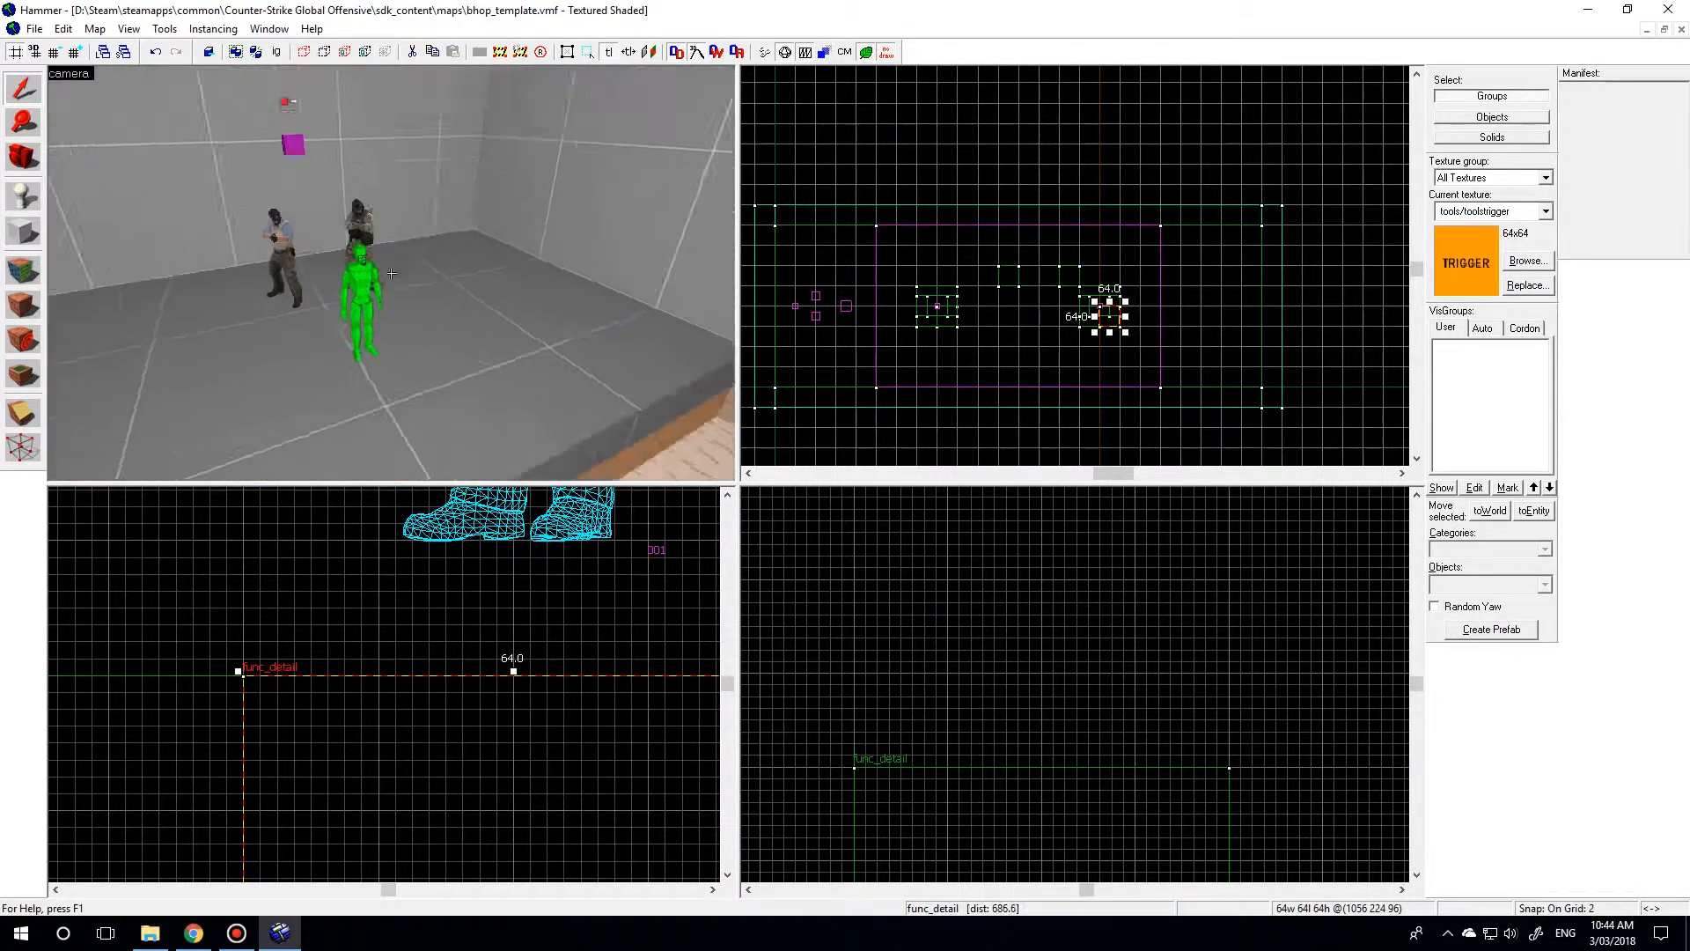
key("w")
key("s")
key("z")
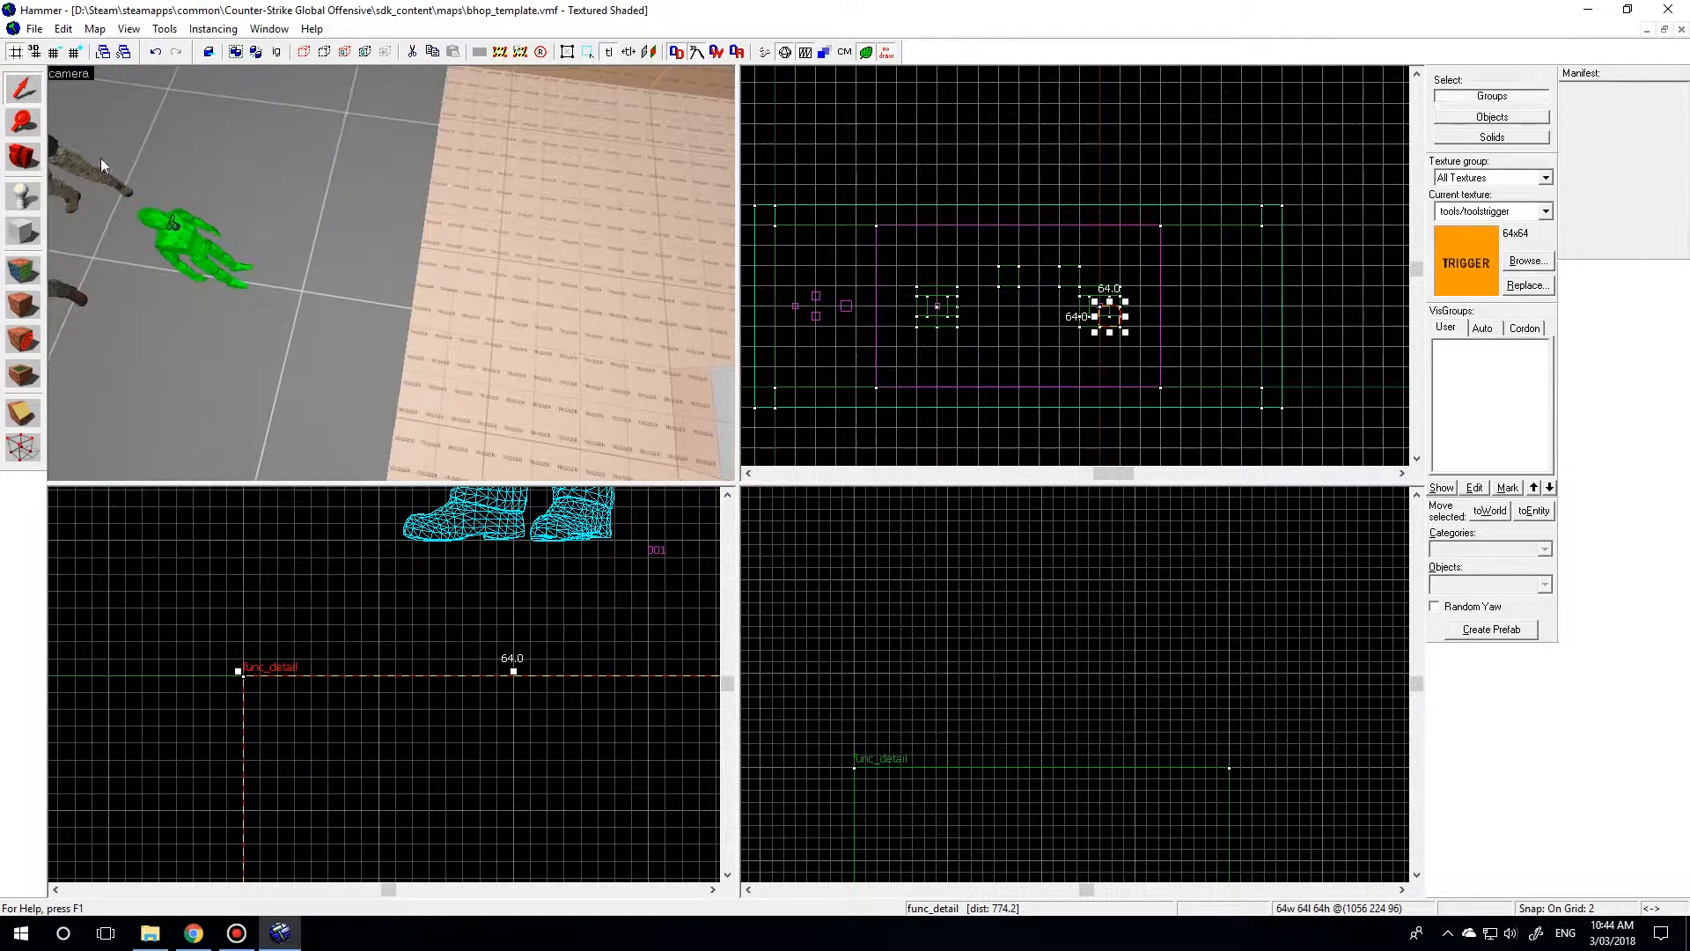
left_click(16, 201)
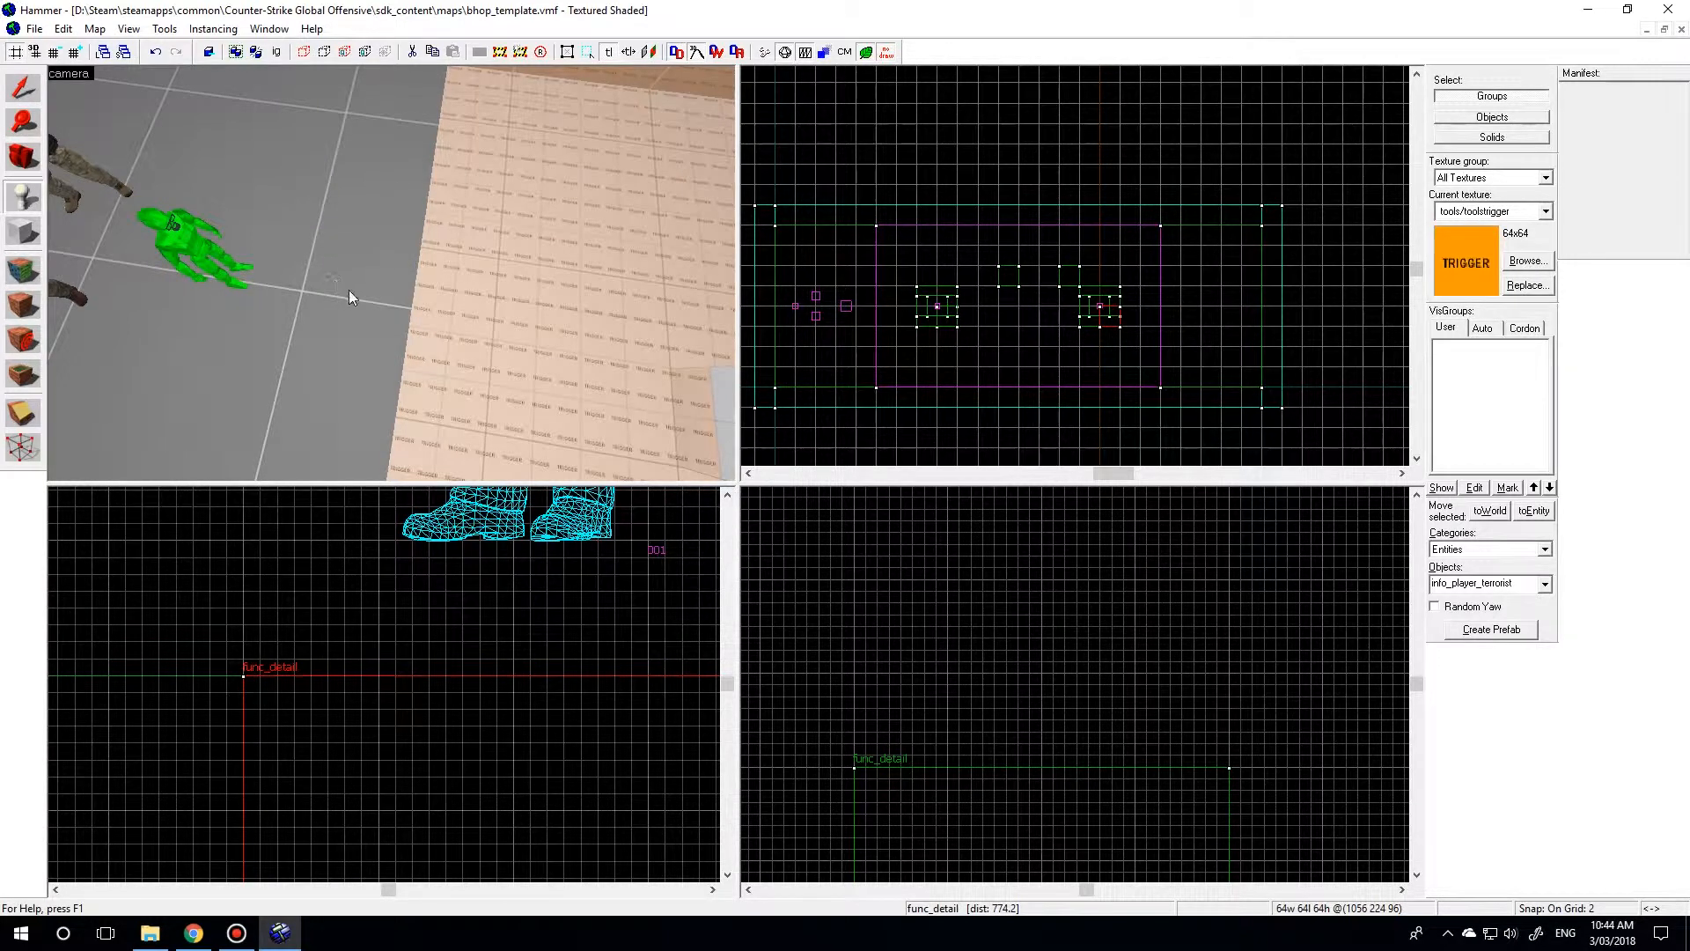
left_click(349, 289)
left_click(21, 89)
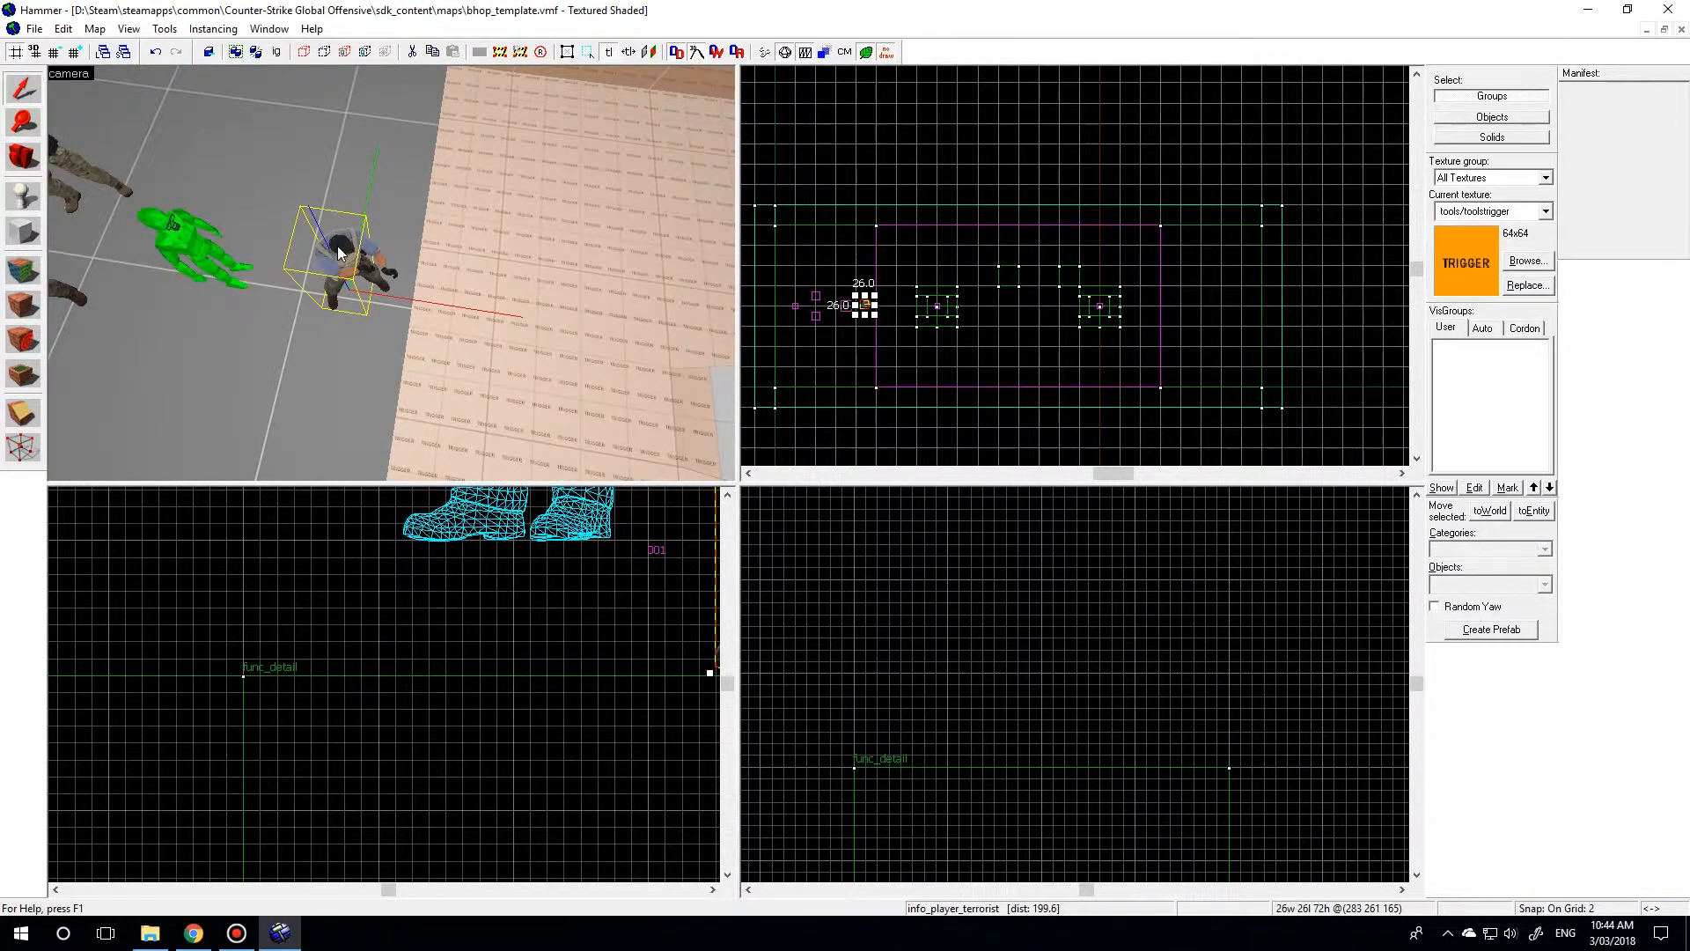
Change the newly placed entity's class to filter_activator_class.
double_click(337, 246)
left_click_drag(655, 331, 574, 330)
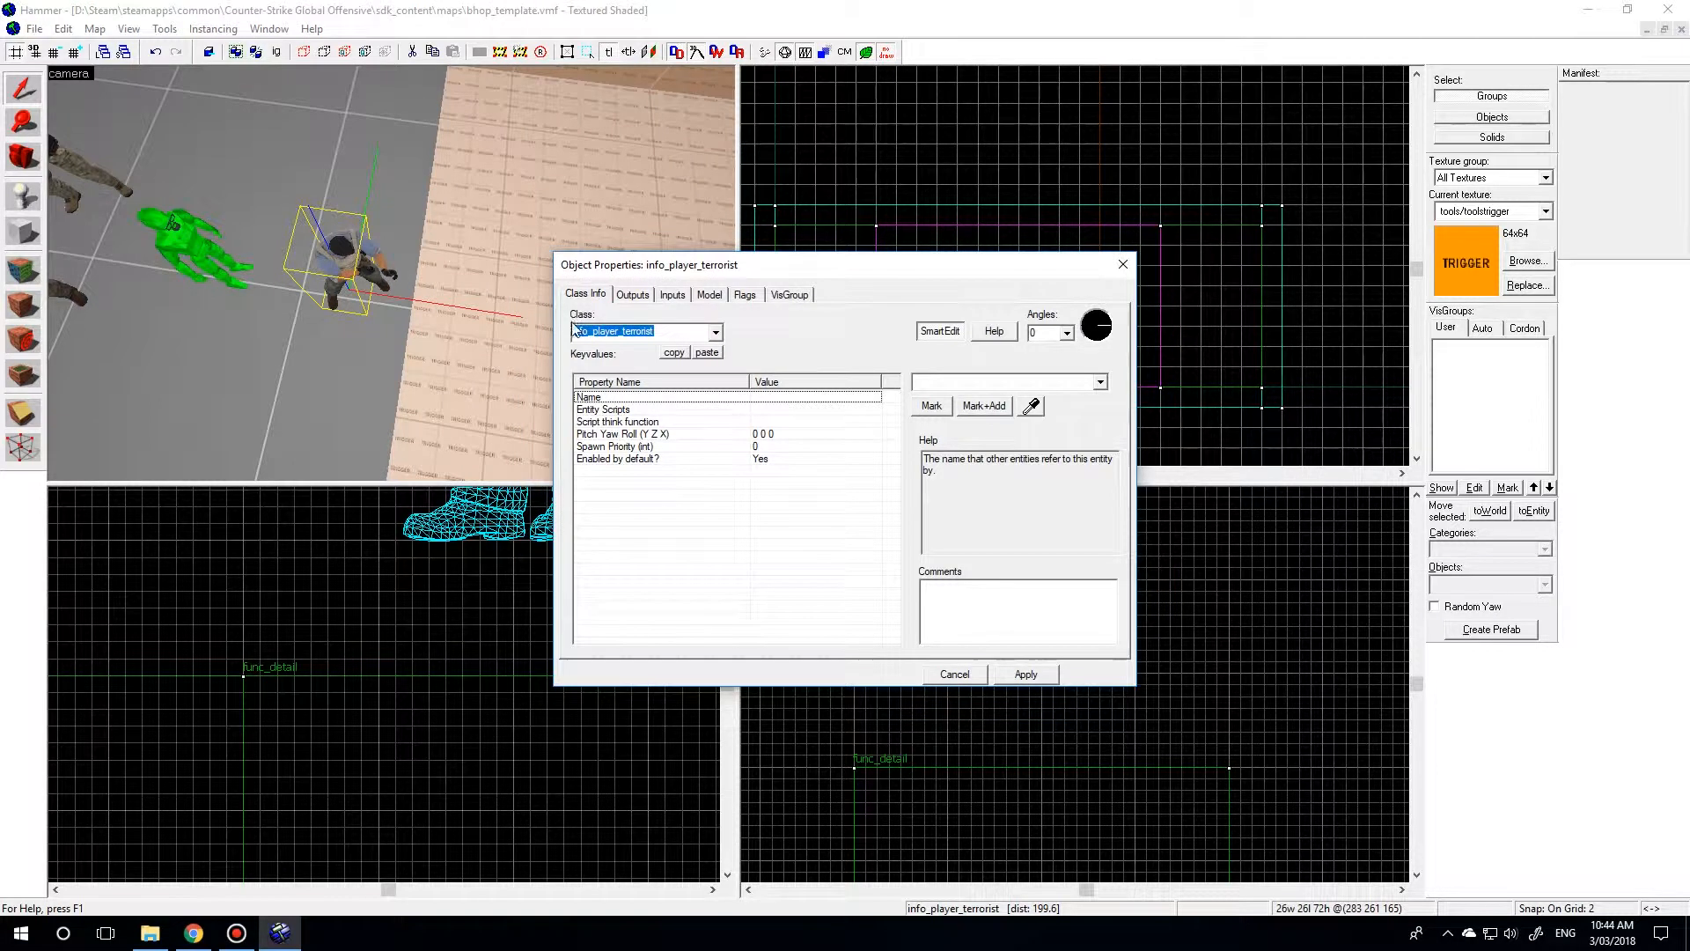
type("filter_")
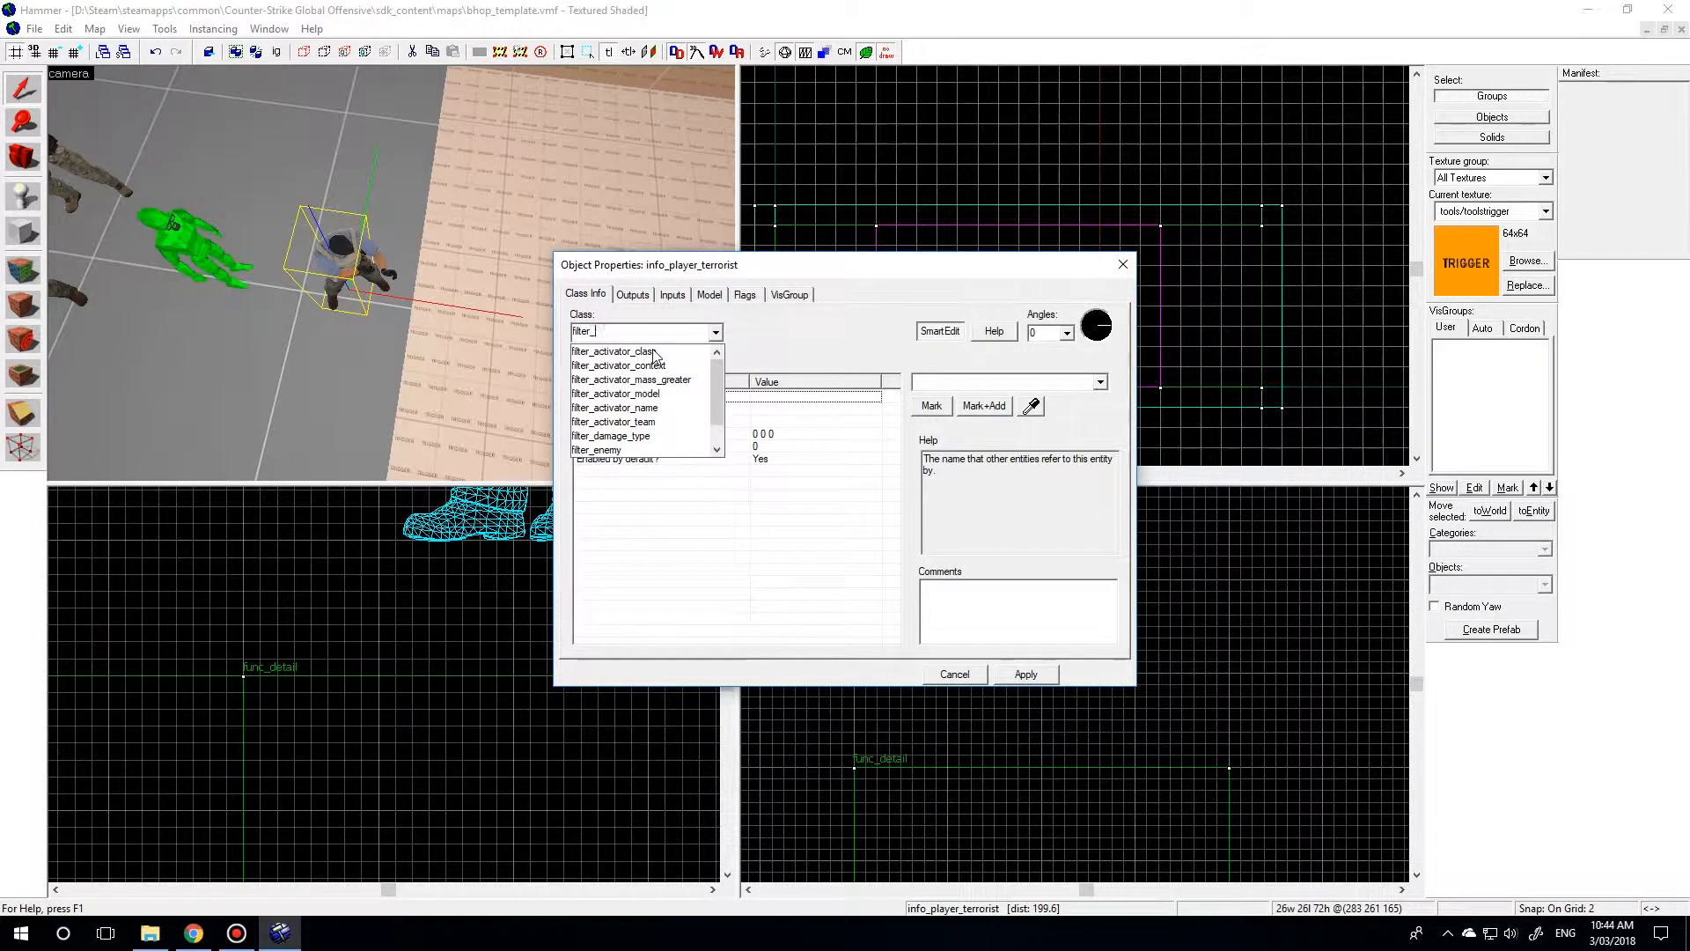
type("act")
left_click(654, 352)
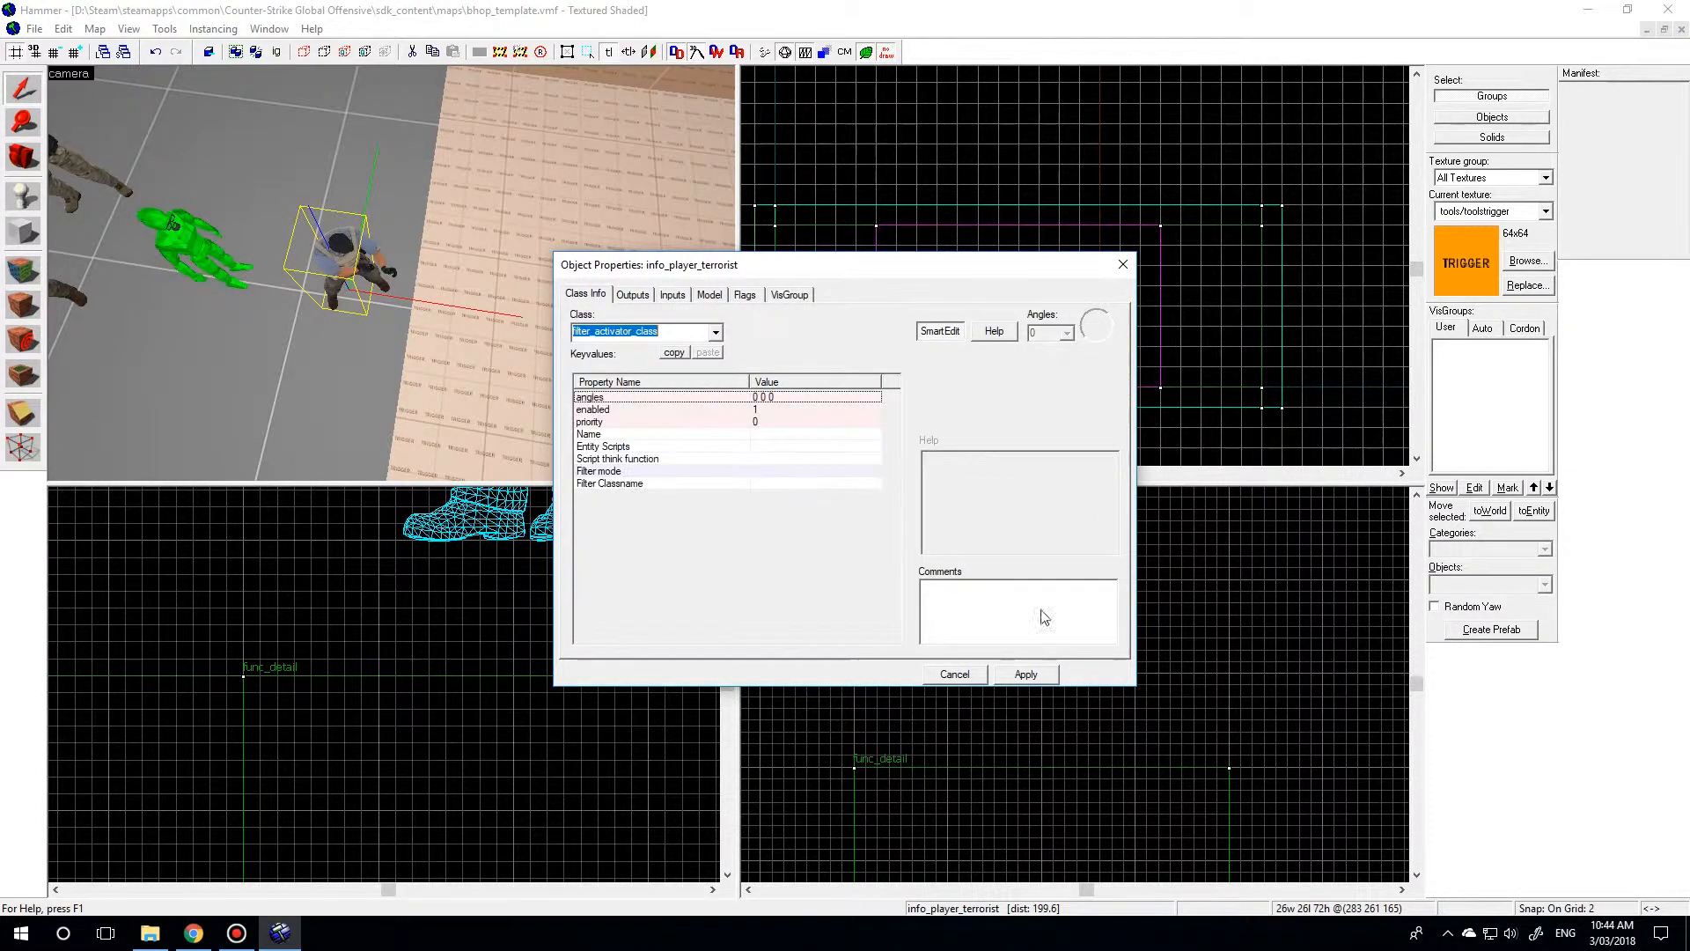
left_click(1026, 673)
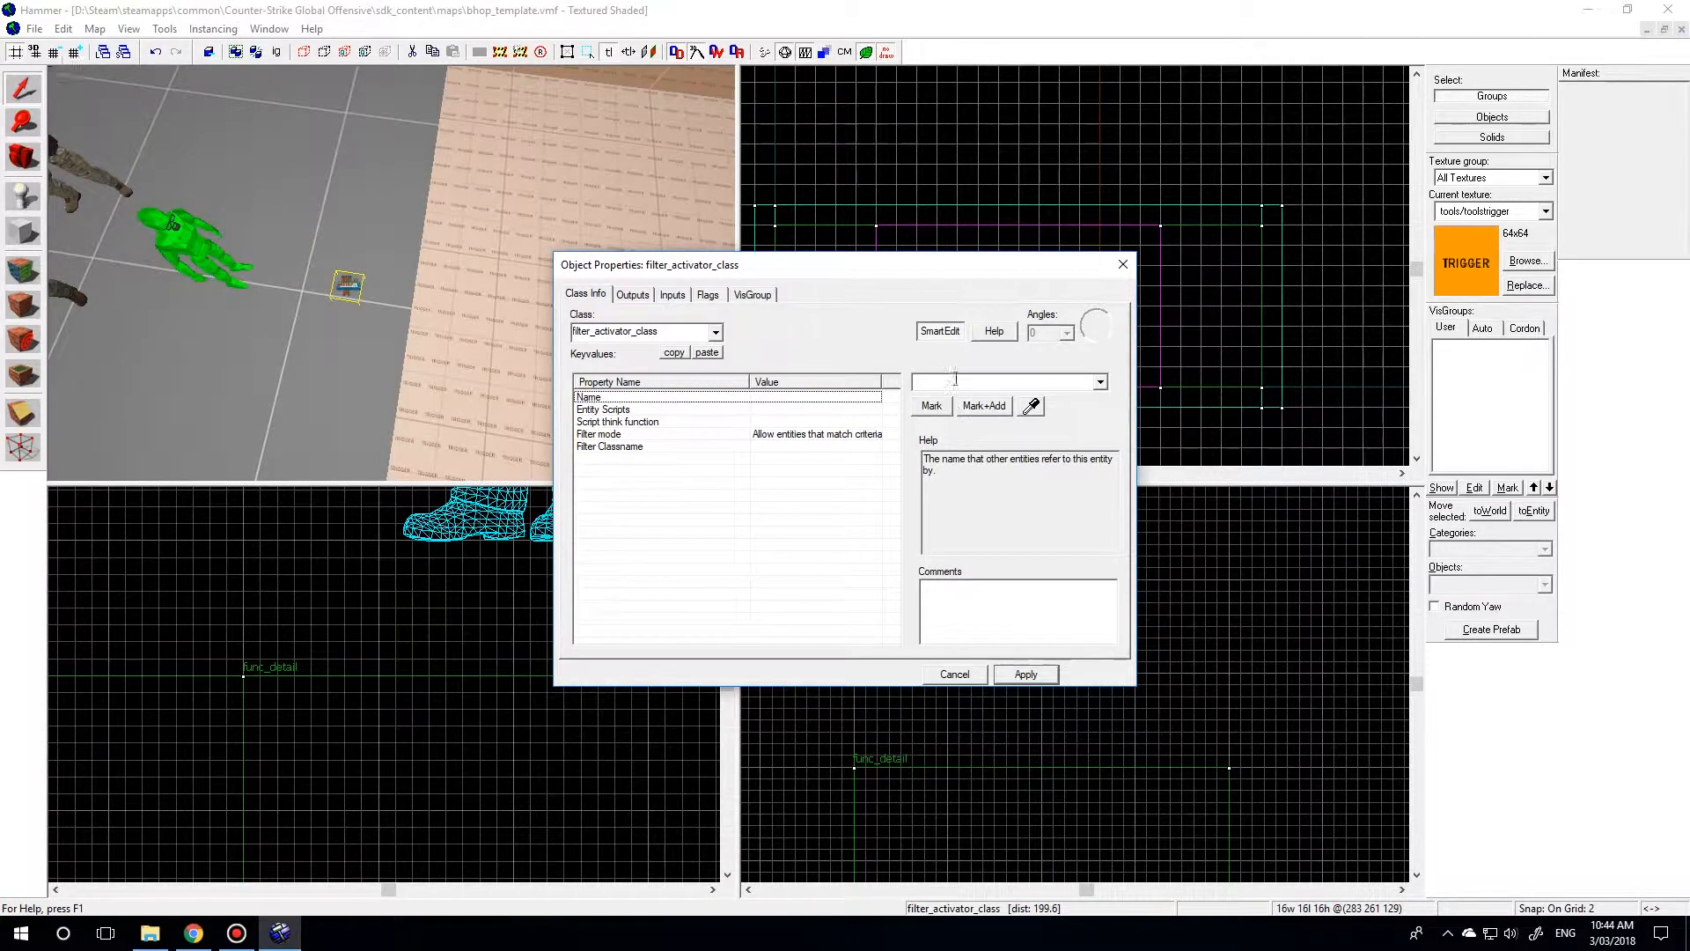
Name the filter entity bhopfail_filter and set its Filter Classname to bhopfail.
type("bhopf")
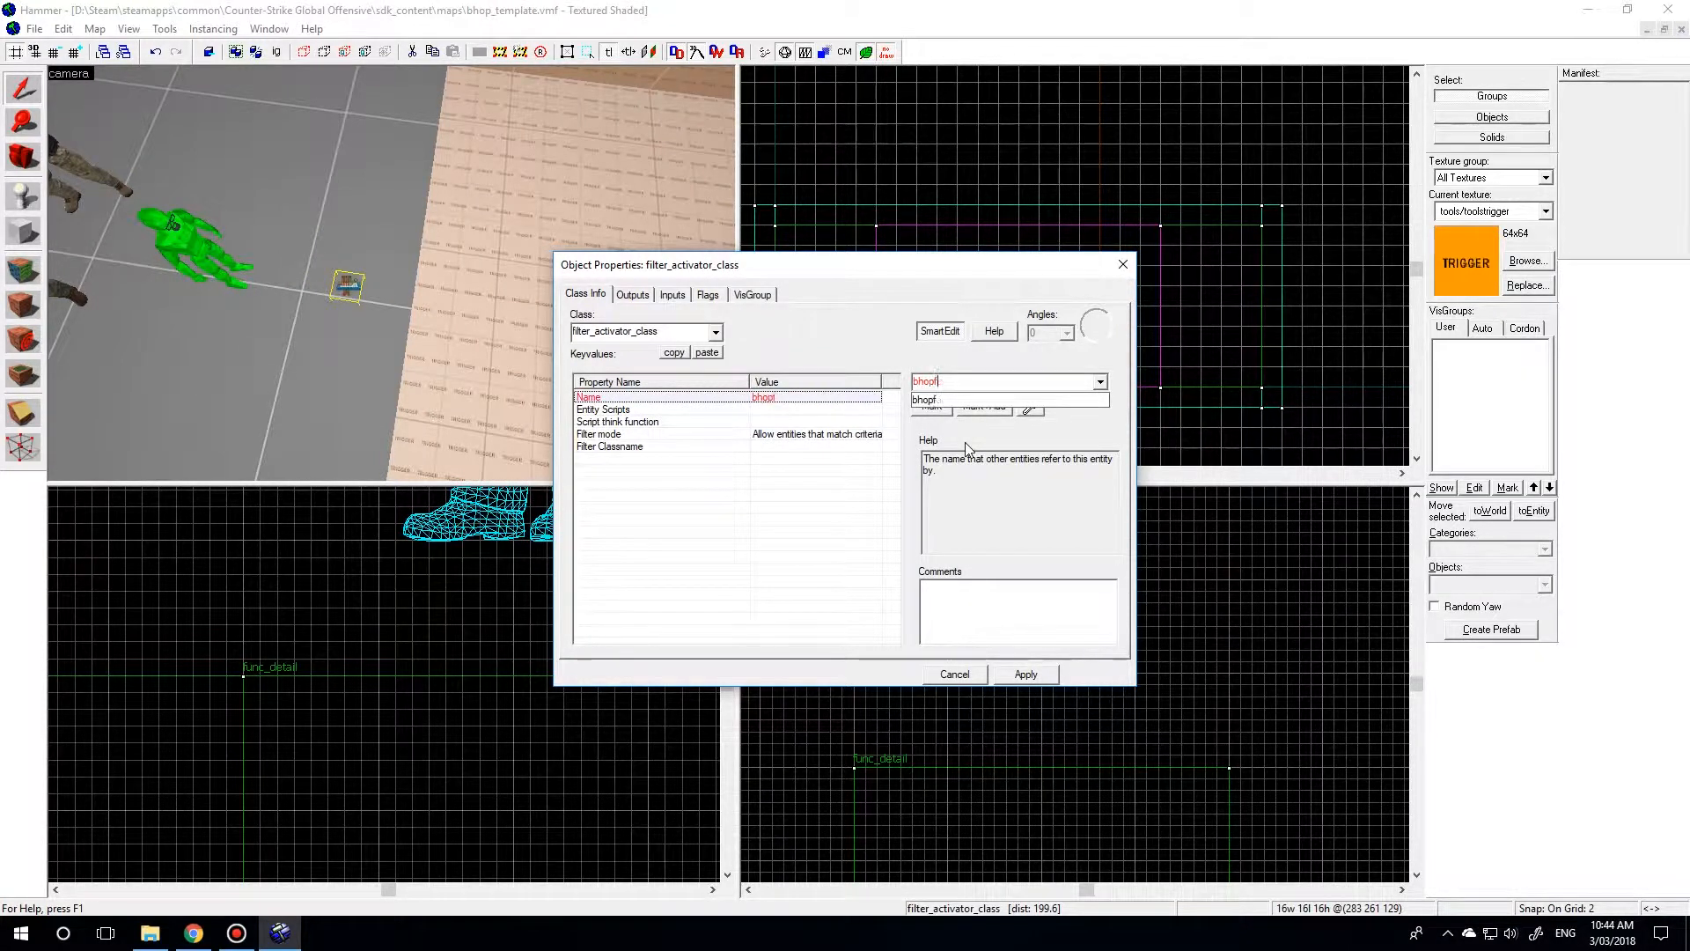
type("ail_filter")
left_click(1026, 675)
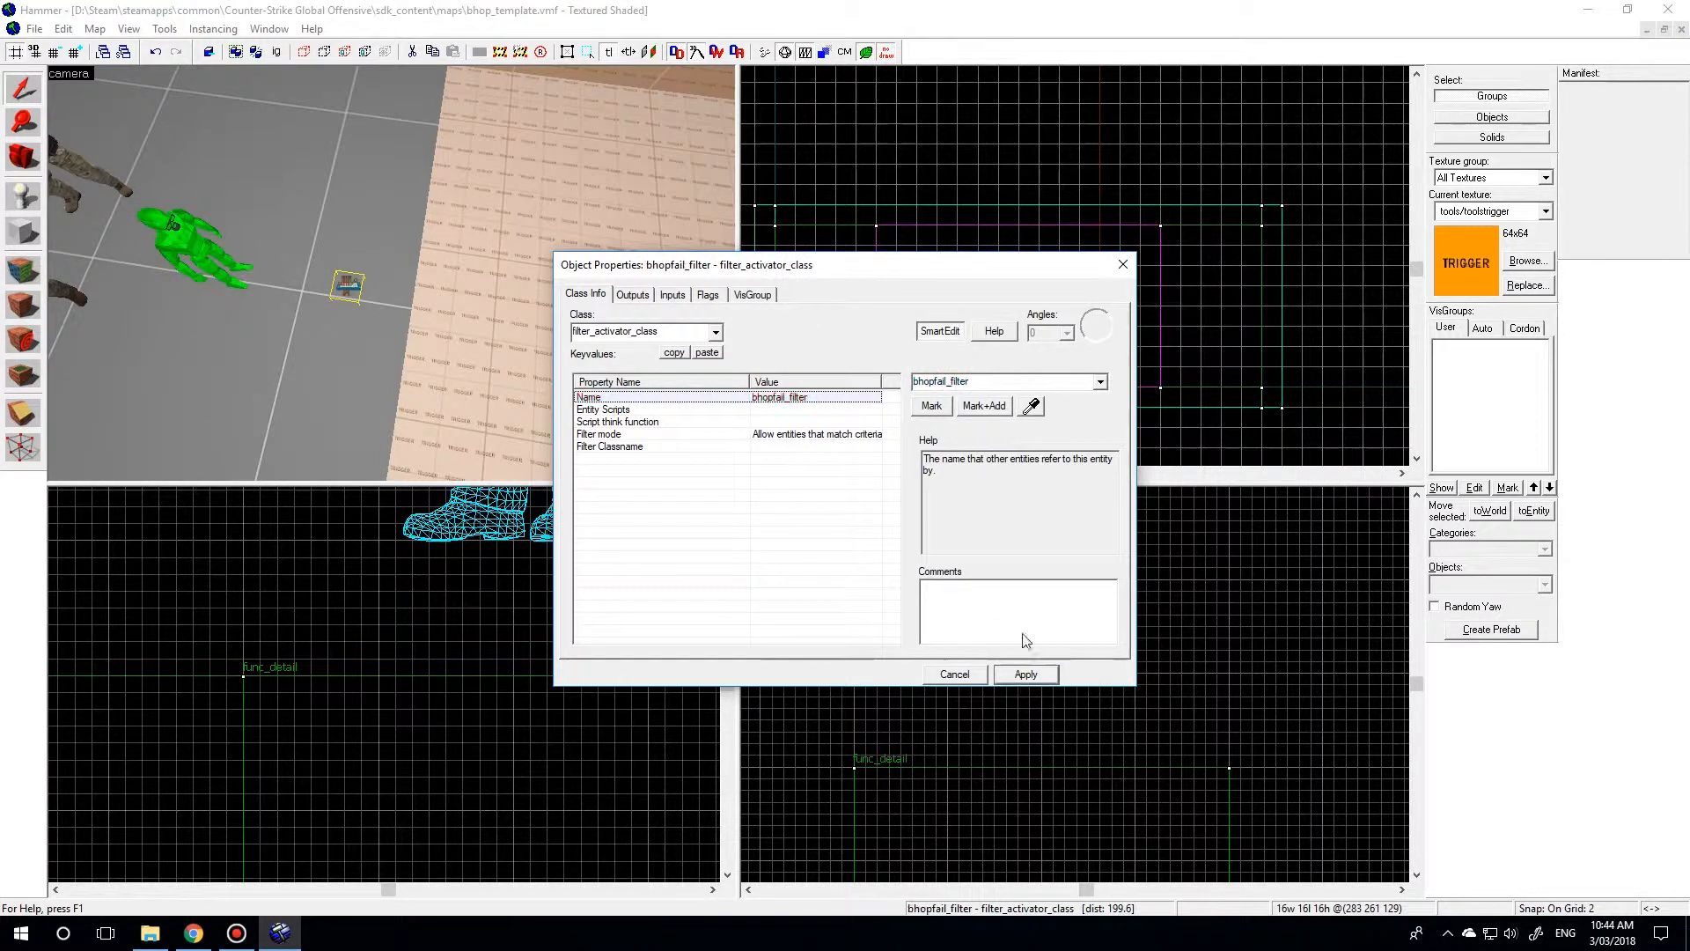
left_click(733, 446)
type("bhopfail")
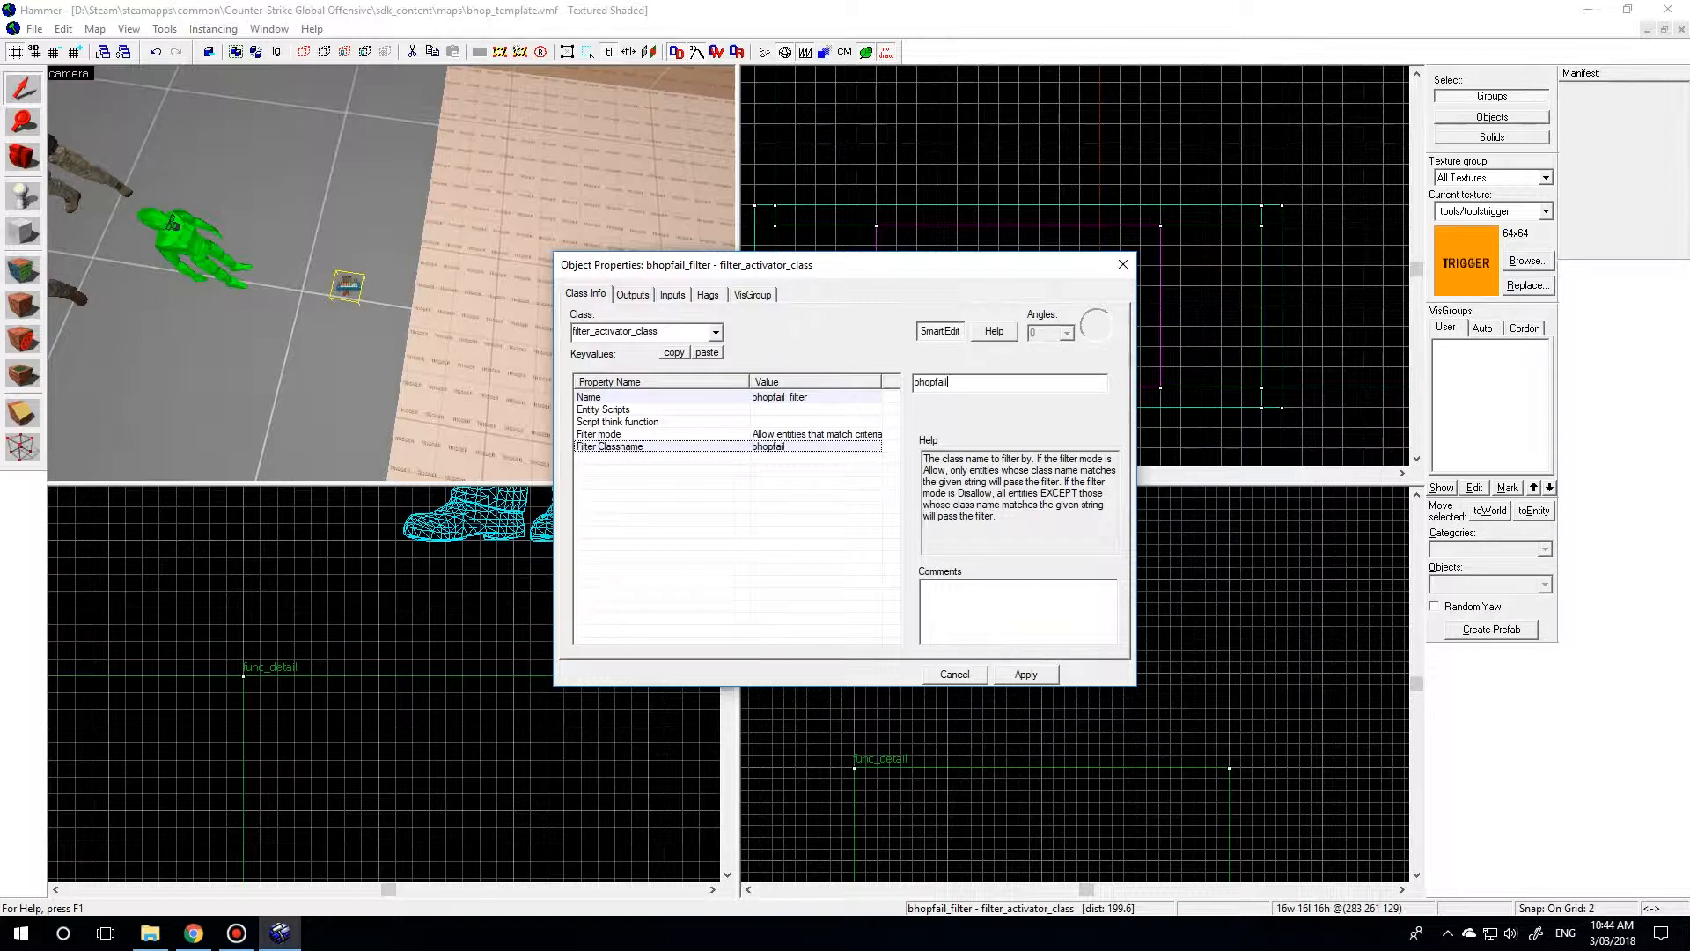
left_click(812, 436)
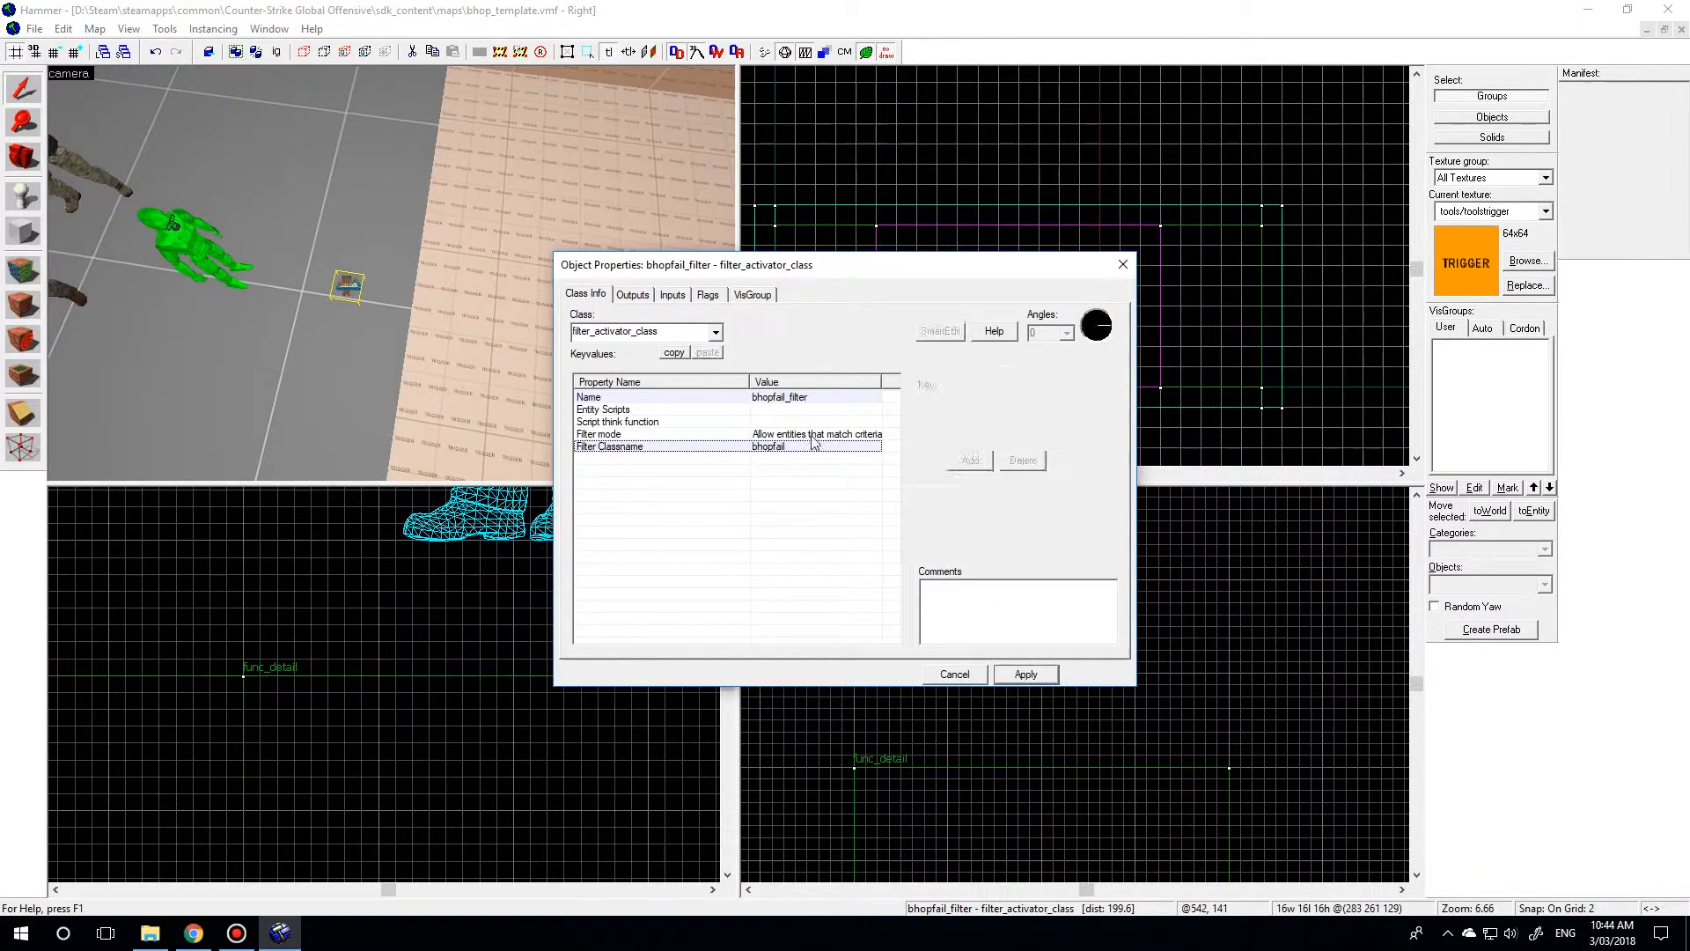
left_click(1028, 677)
left_click(956, 677)
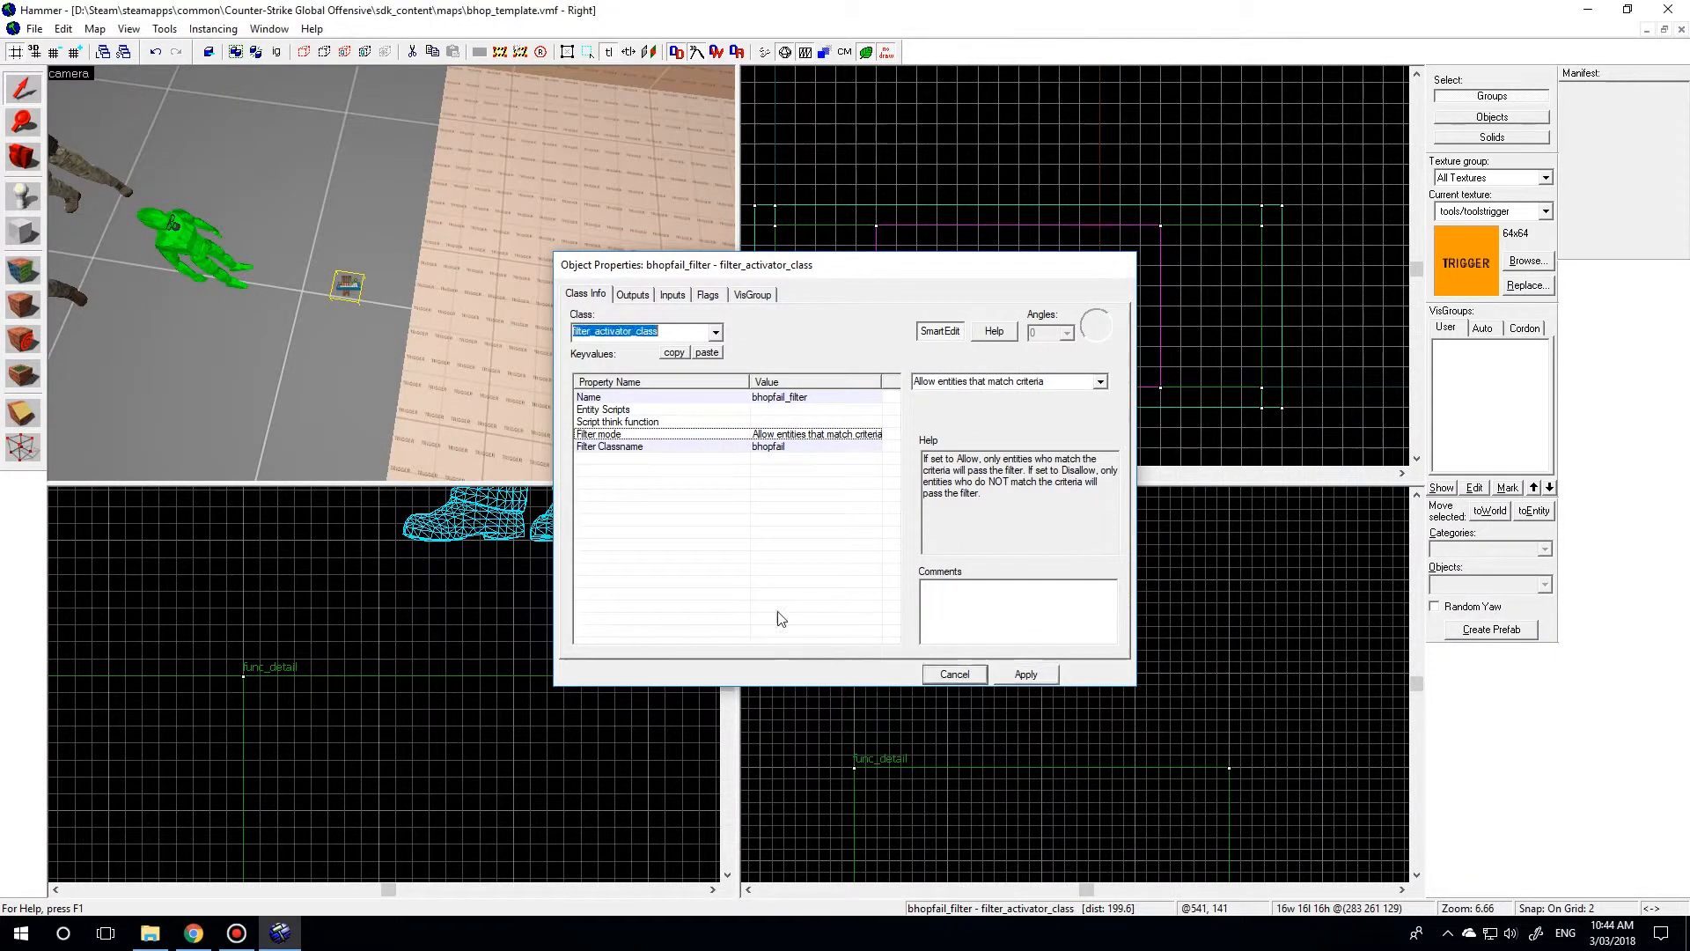
Move the filter entity on a 16-unit grid to the top of the point entity stack behind the player spawns.
scroll(1065, 729, "down", 9)
scroll(1061, 718, "down", 4)
scroll(878, 724, "up", 3)
key("bracketright")
key("bracketright")
key("bracketright")
scroll(1030, 797, "down", 1)
left_click_drag(1000, 782, 830, 630)
scroll(786, 298, "up", 6)
scroll(786, 298, "up", 3)
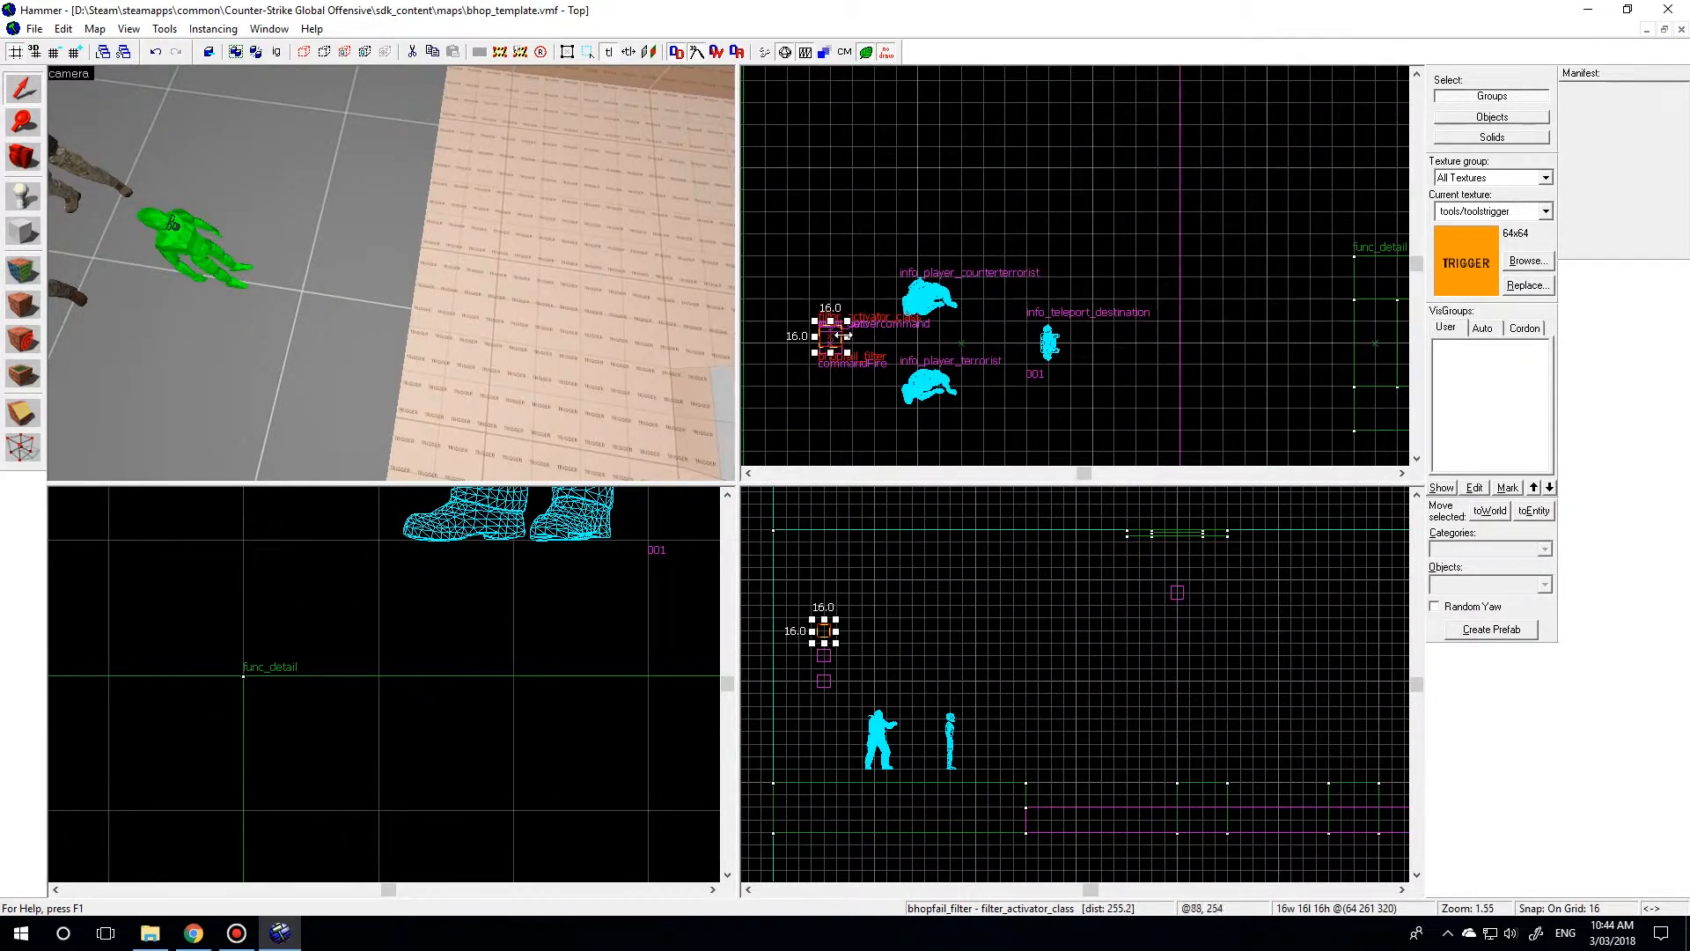
Copy the jump block nearest the starting platform upward and reduce the copy to a slab 16 units high.
key("w")
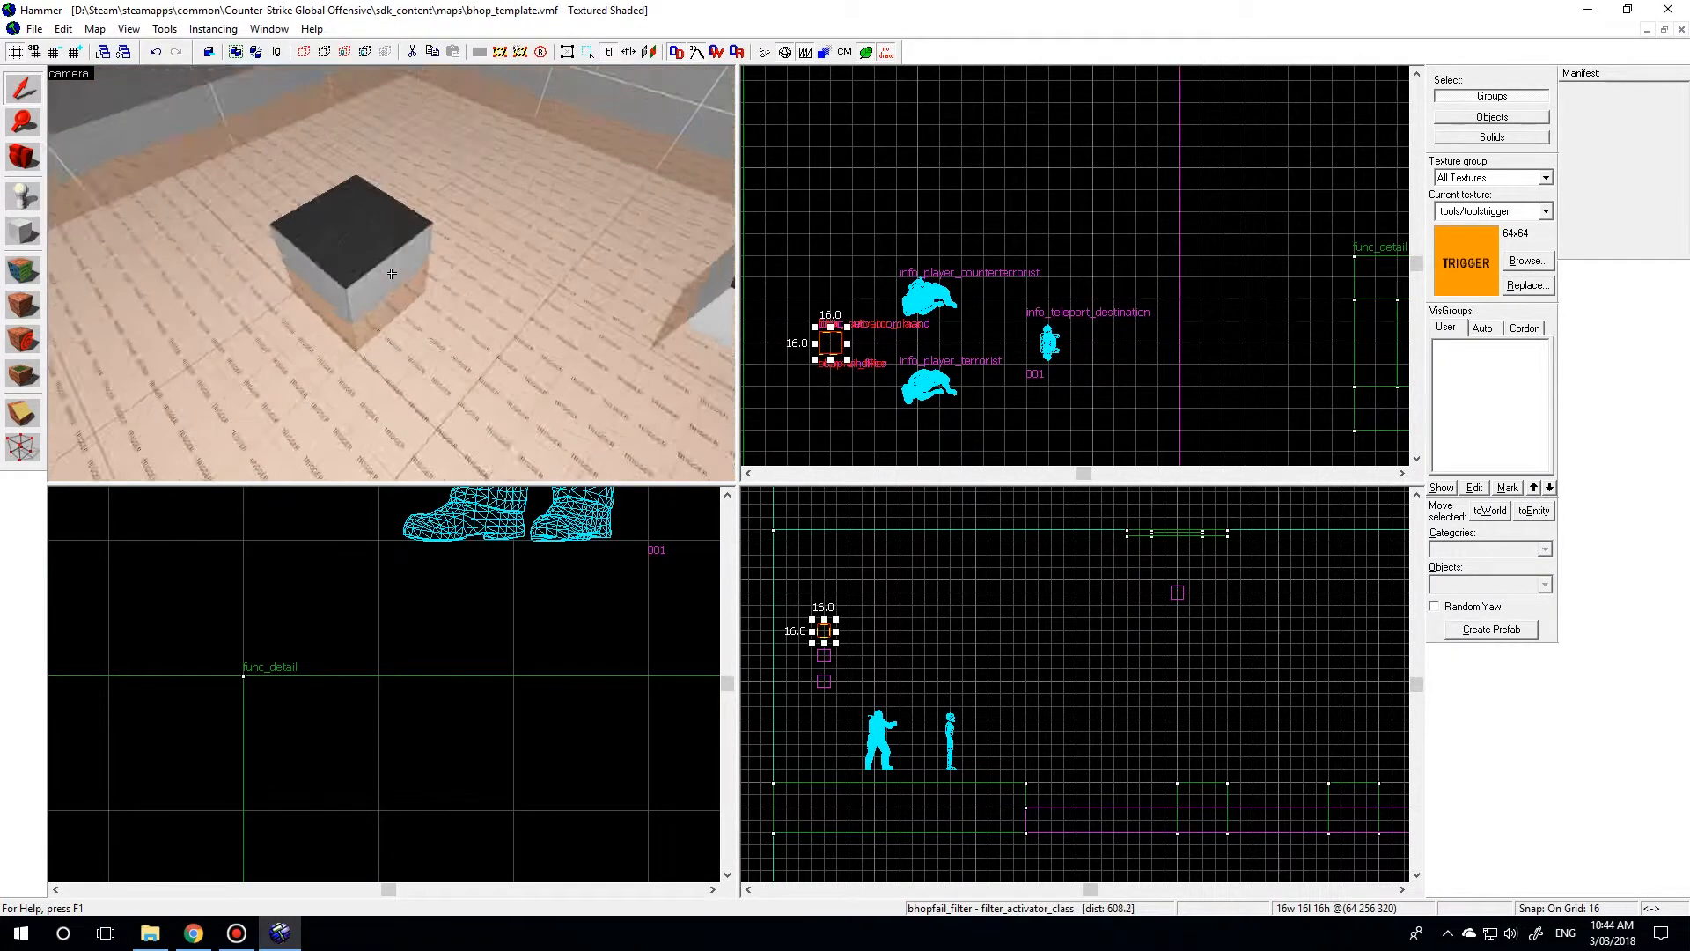
left_click(391, 273)
scroll(1168, 792, "up", 2)
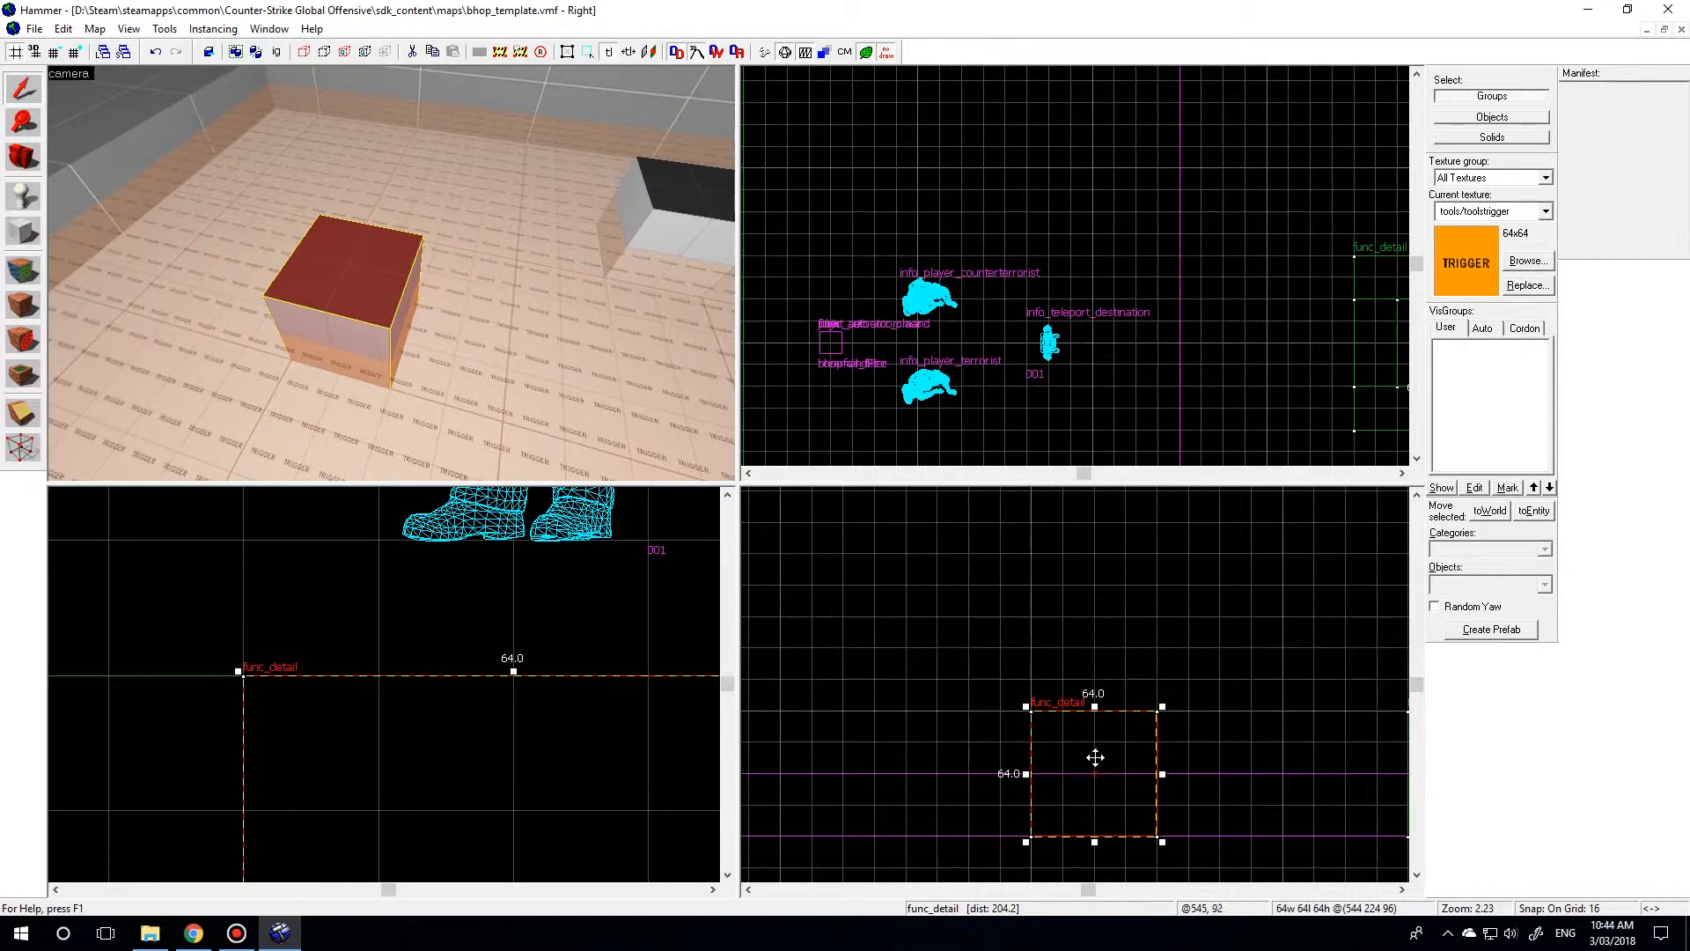
left_click_drag(1094, 756, 1093, 725, "shift")
left_click_drag(1093, 810, 1112, 664)
key("z")
key("d")
key("z")
key("z")
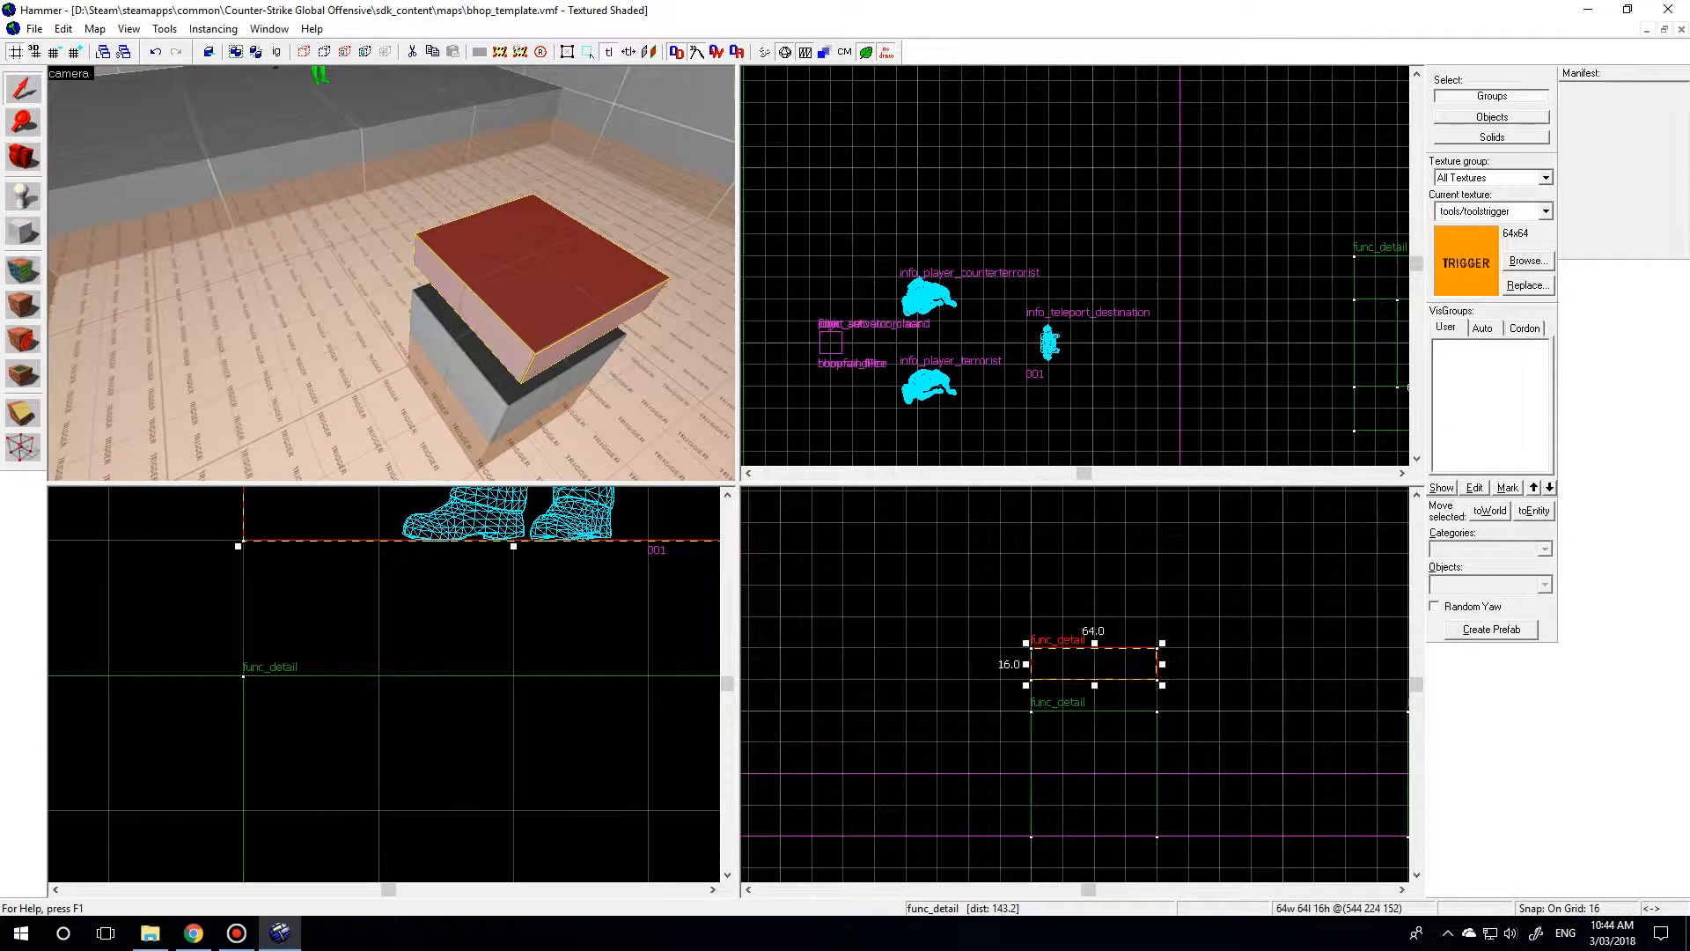
Apply the tools/toolstrigger texture to all faces of the slab above the jump block.
left_click(24, 274)
left_click(811, 524)
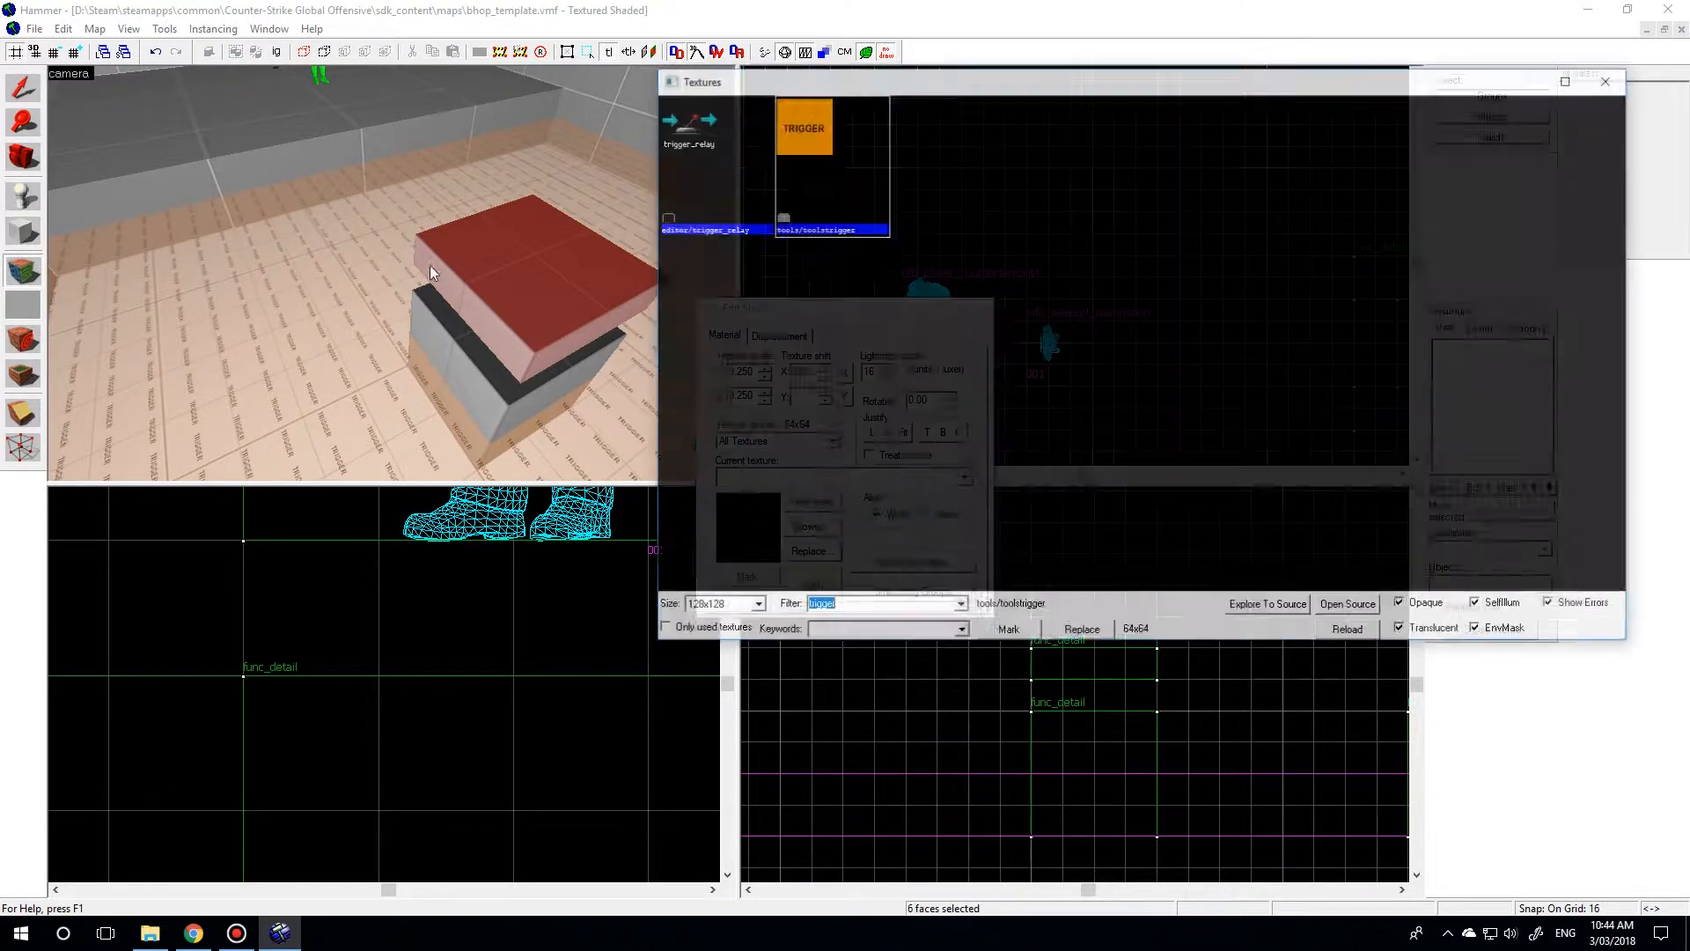
double_click(819, 155)
left_click(811, 584)
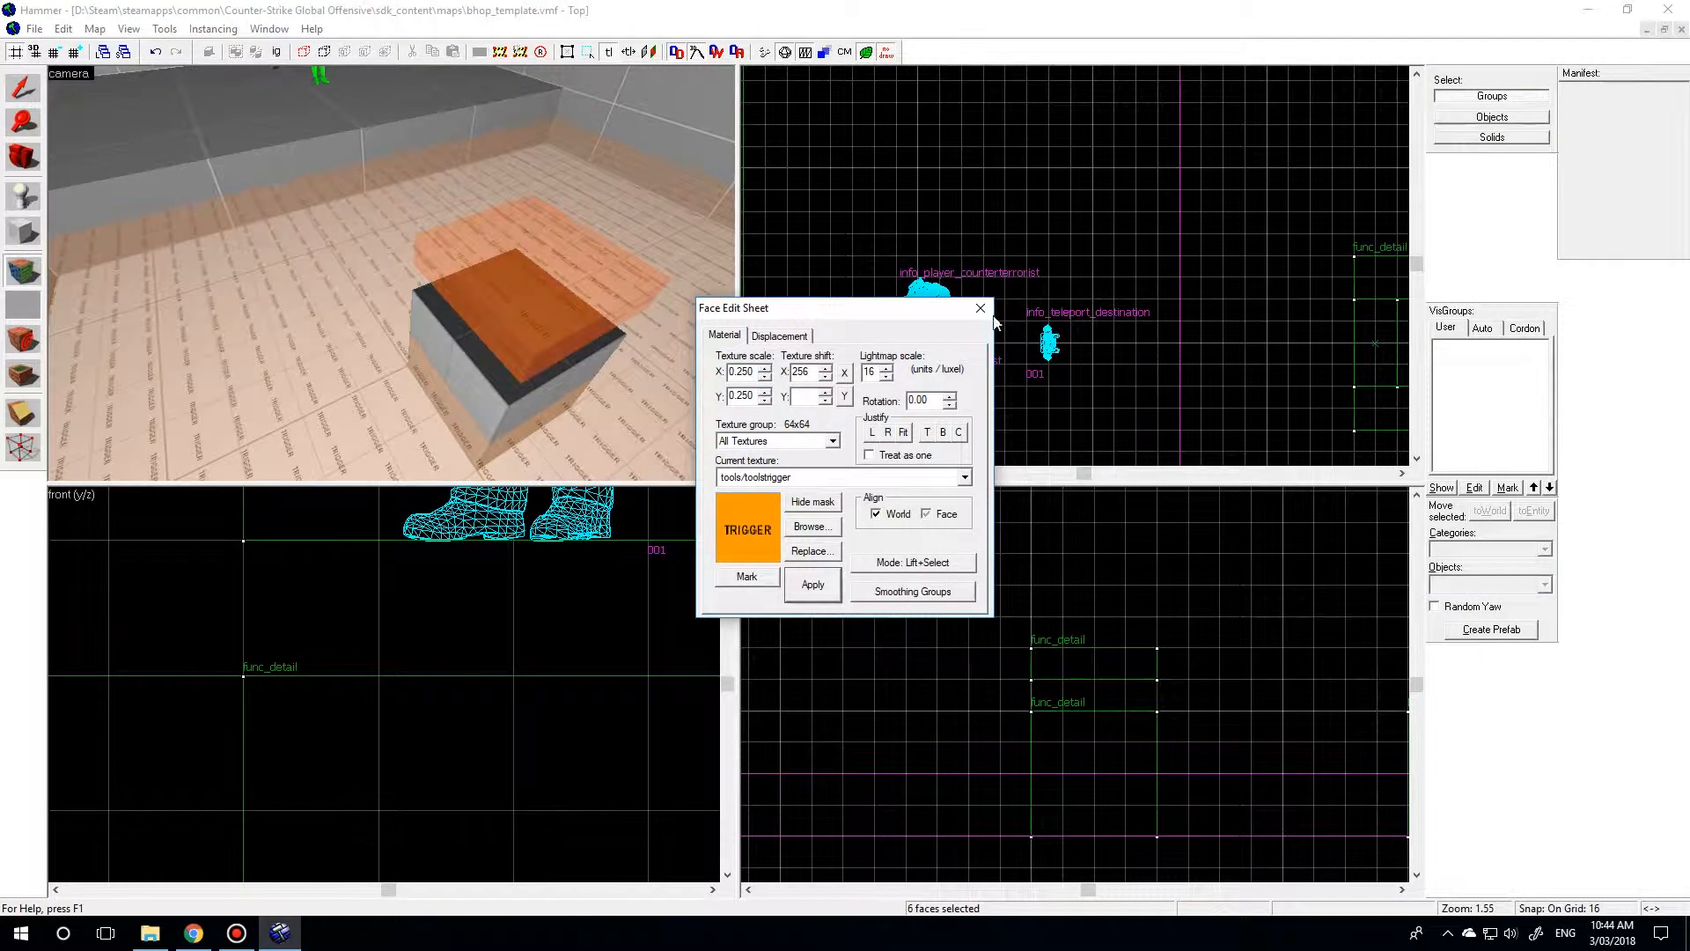
Lower the trigger slab onto the jump block's top face and thin it to 2 units high on a 2-unit grid.
key("shift+s")
scroll(1037, 640, "up", 5)
left_click_drag(1037, 640, 1037, 705)
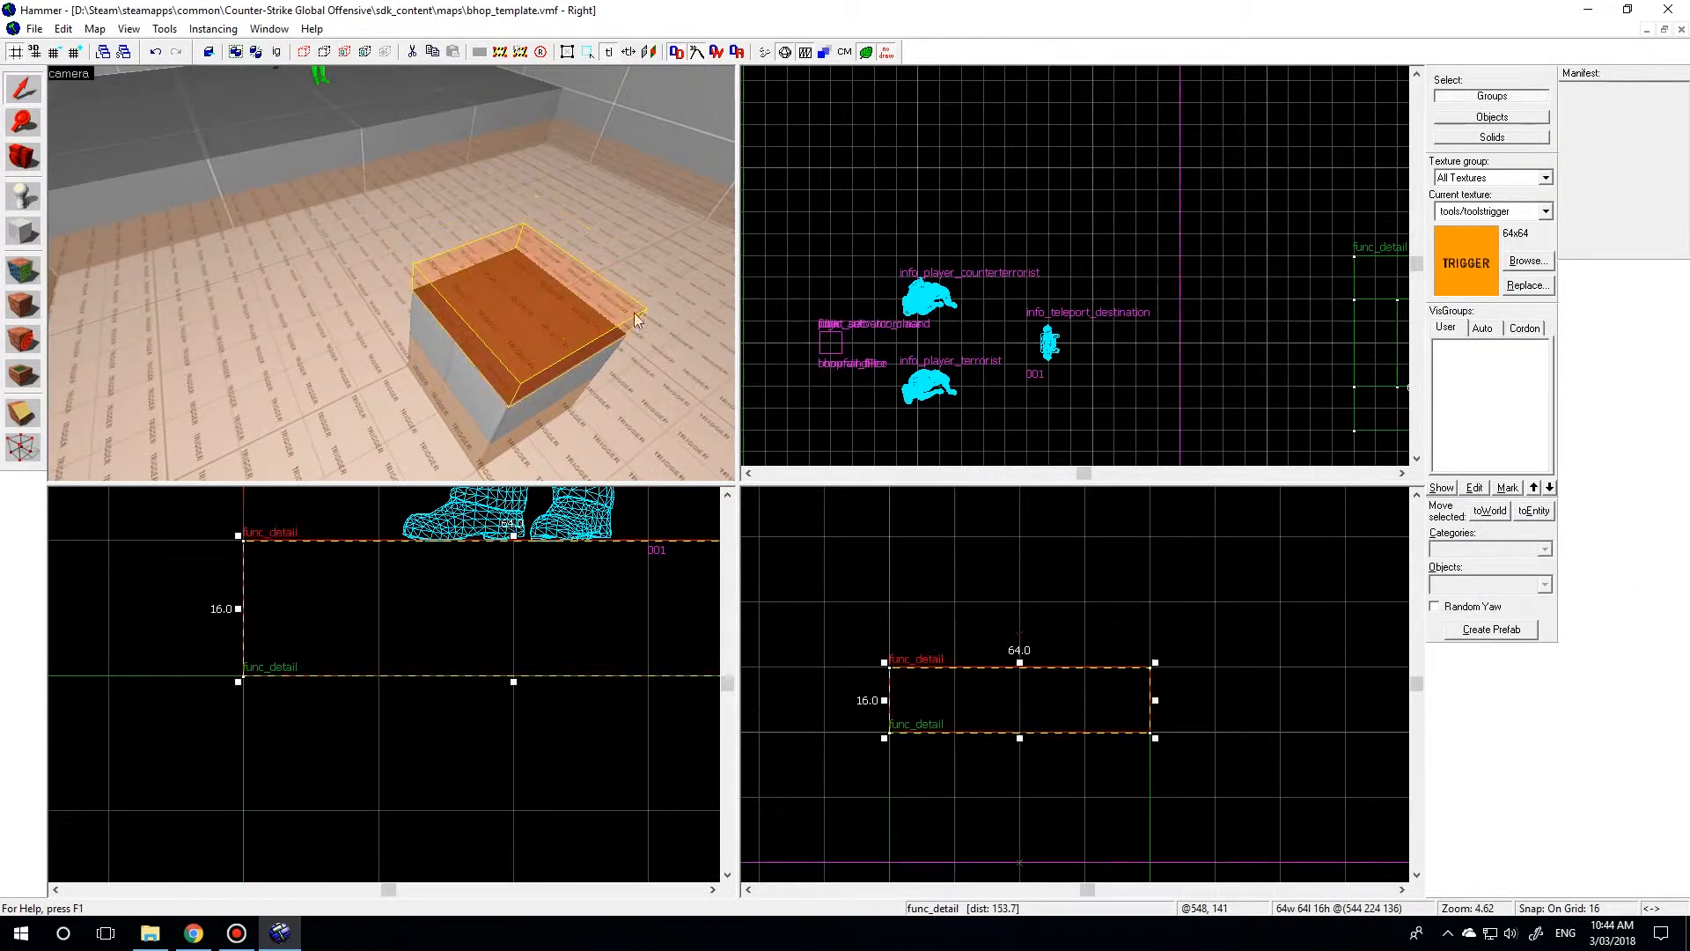
key("bracketleft")
key("bracketleft")
key("bracketleft")
left_click_drag(1020, 662, 1020, 724)
scroll(1033, 722, "up", 4)
scroll(1058, 727, "down", 2)
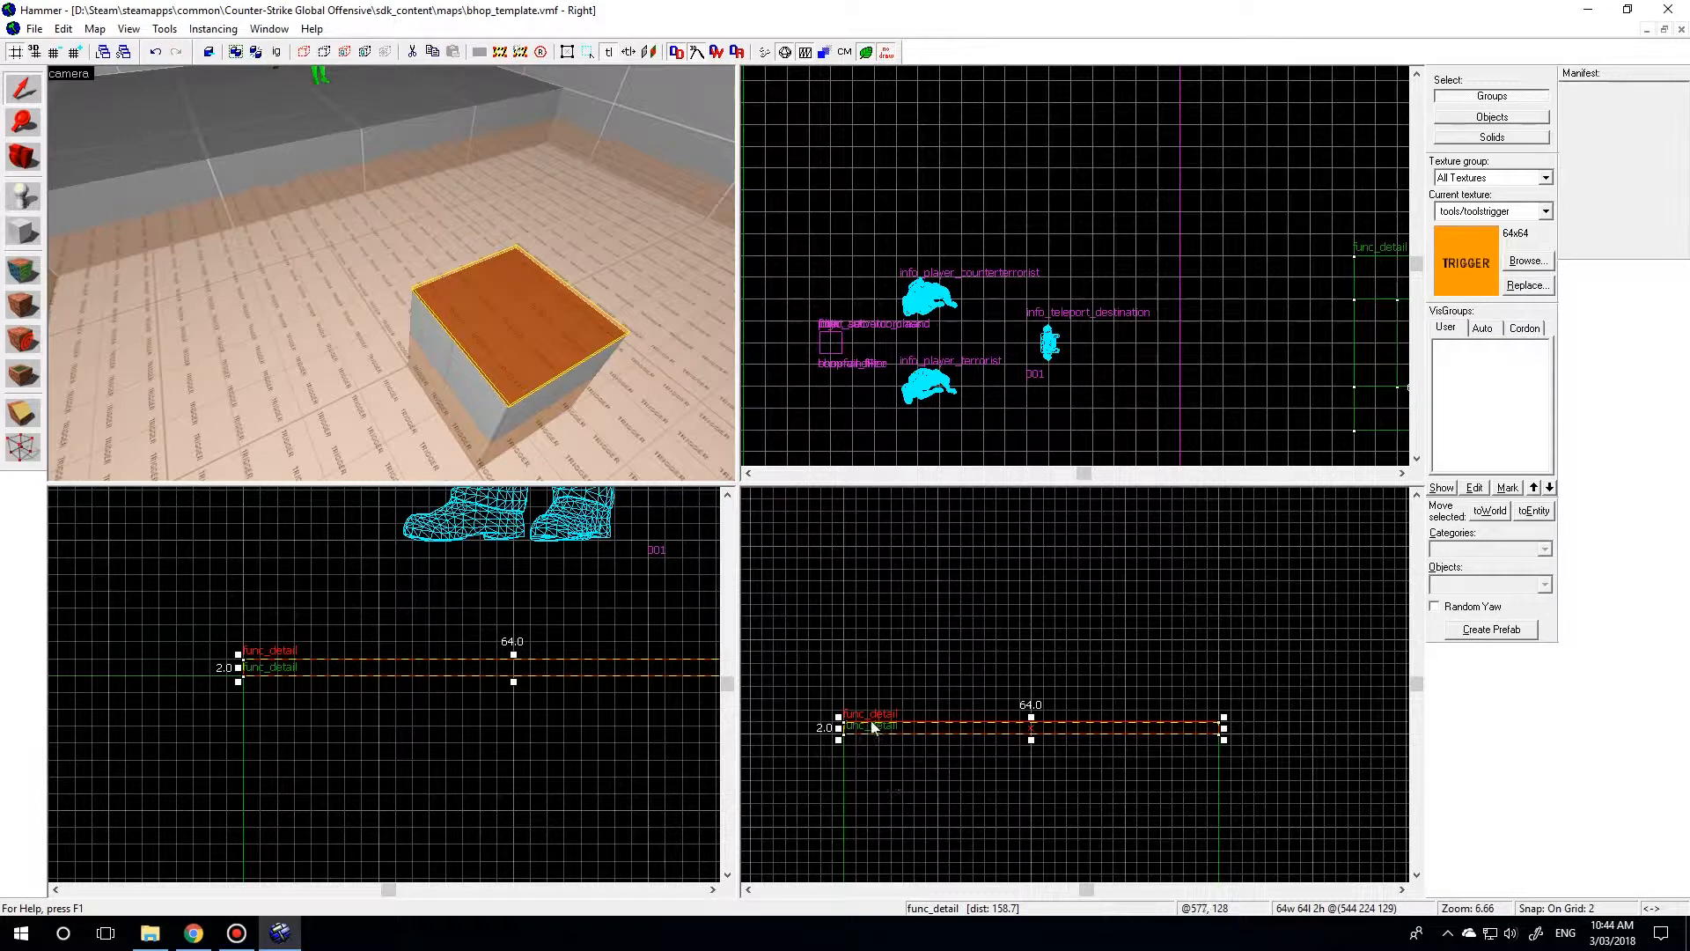
scroll(822, 728, "up", 1)
scroll(921, 709, "up", 1)
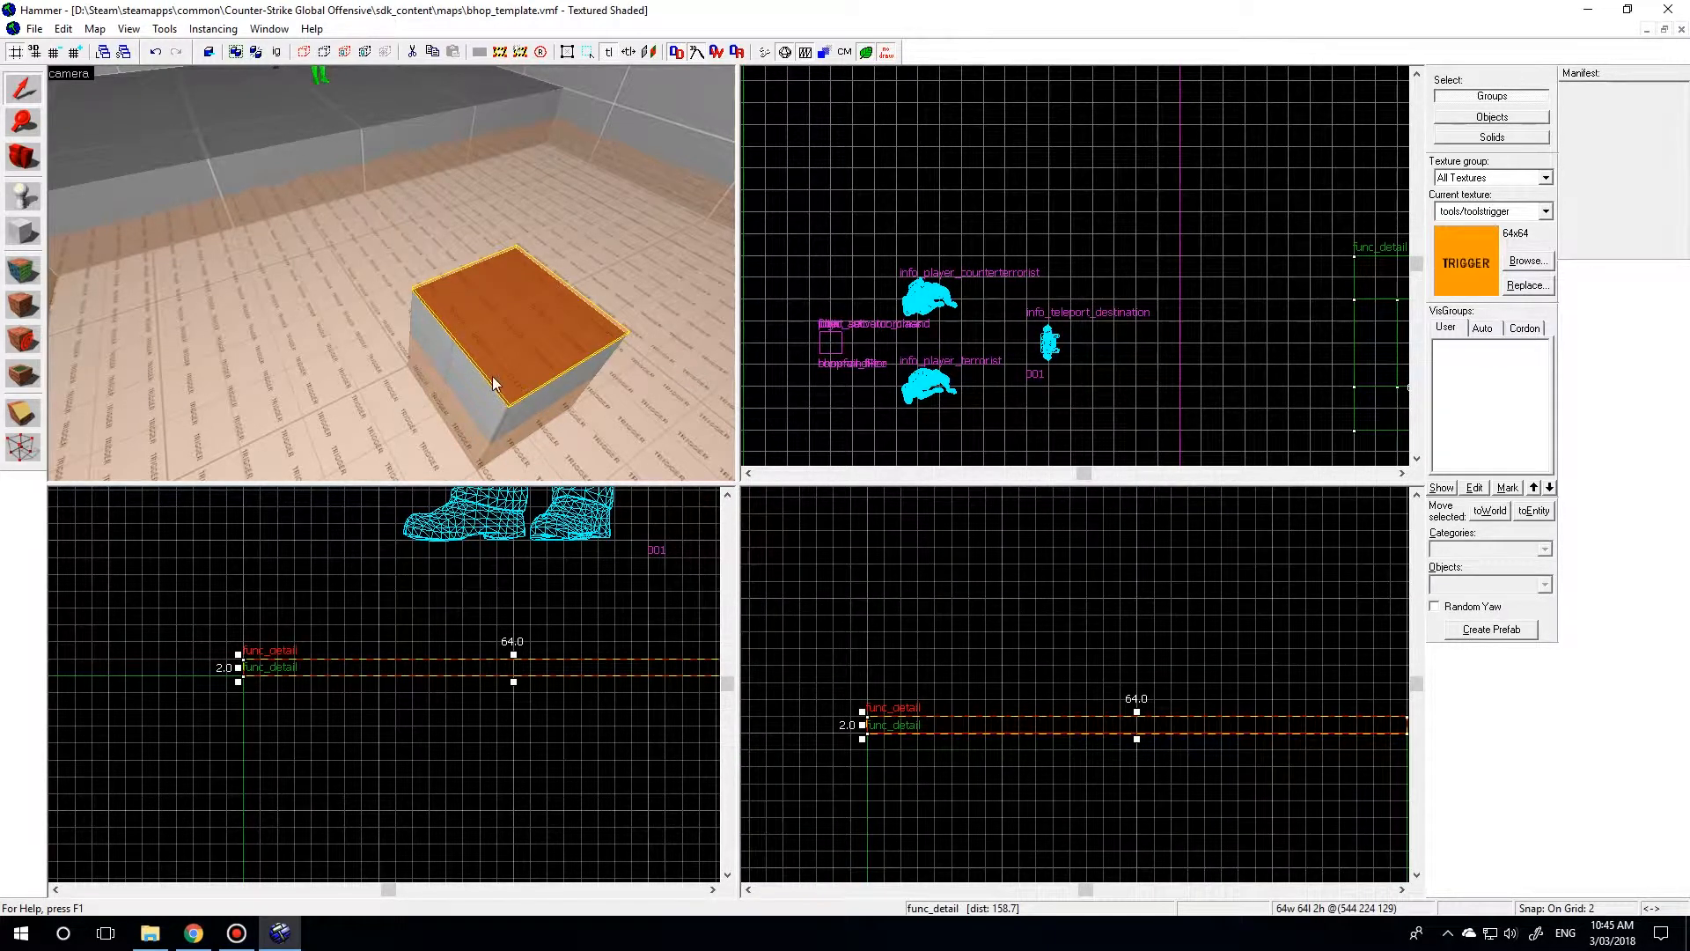
Tie the thin trigger slab on top of the jump block to an entity.
scroll(393, 273, "up", 4)
key("ctrl+t")
key("Return")
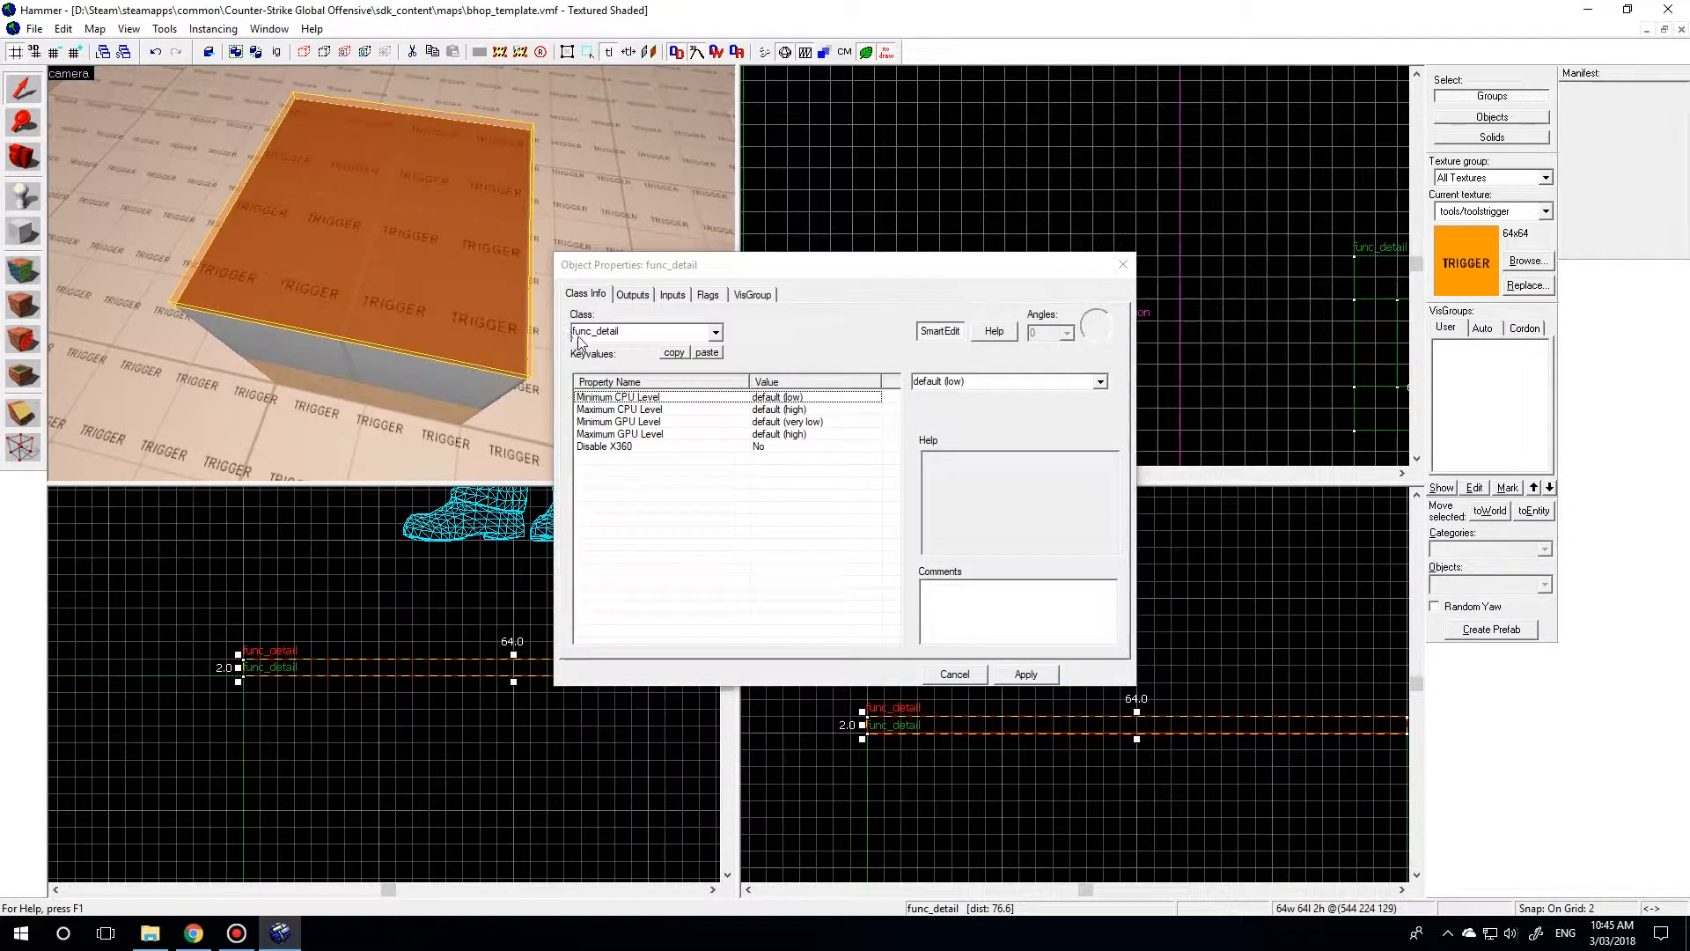
Change the class of the thin trigger slab on top of the jump block to trigger_teleport.
left_click(631, 331)
type("trigger_tel")
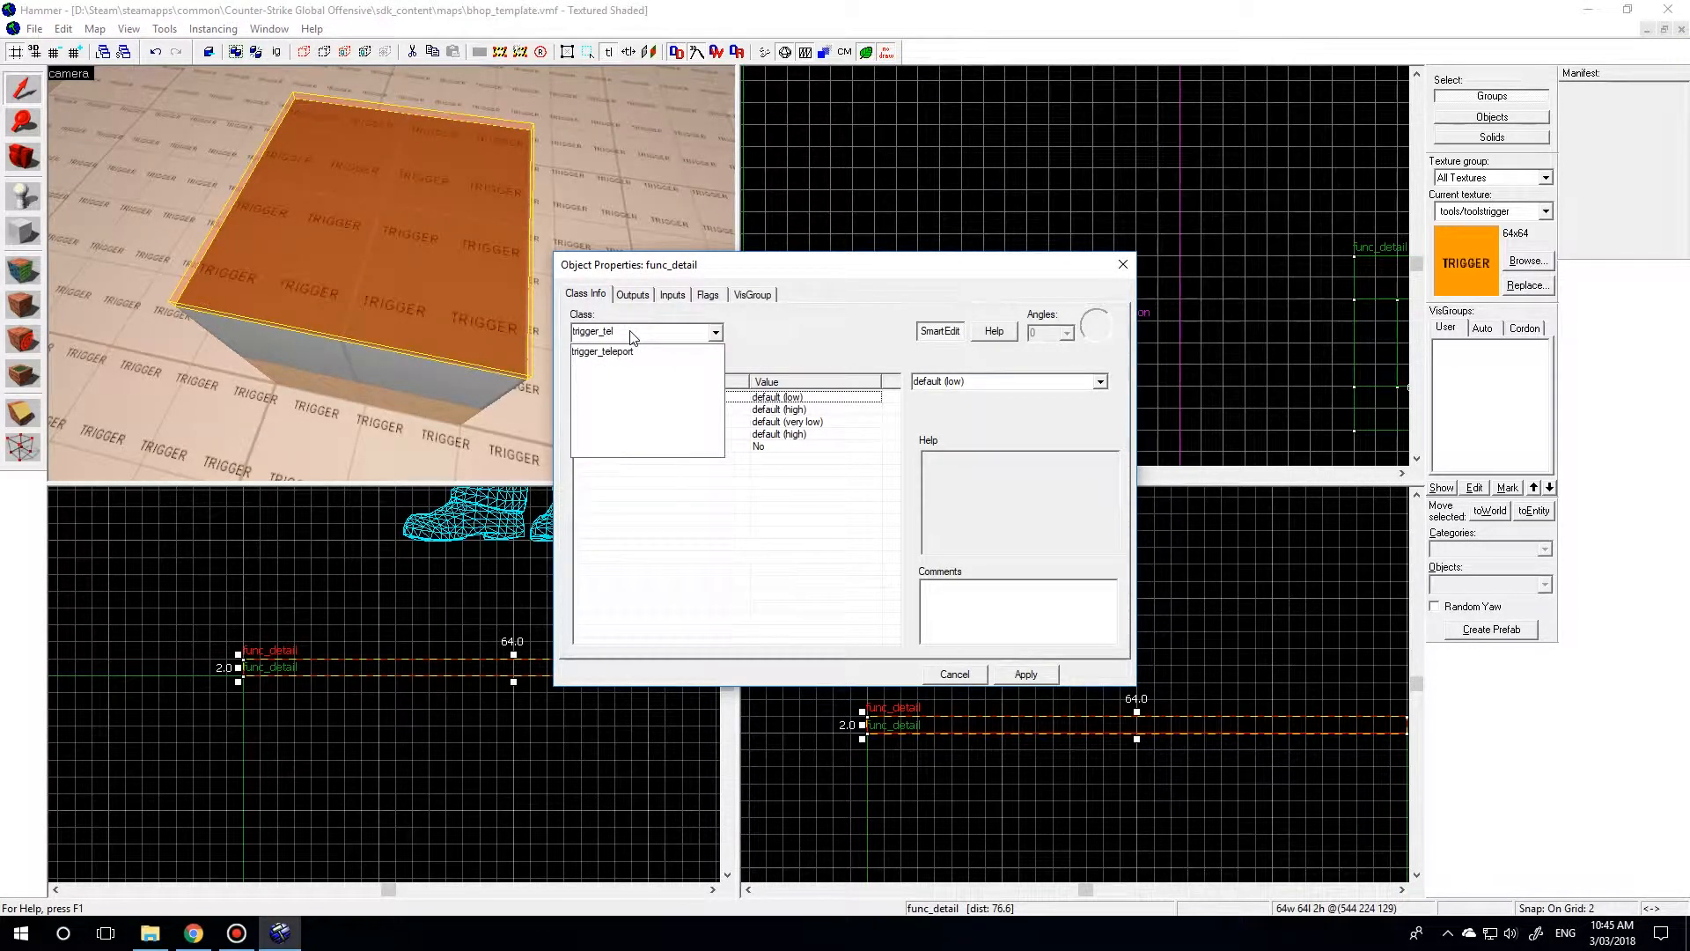
left_click(642, 352)
key("Return")
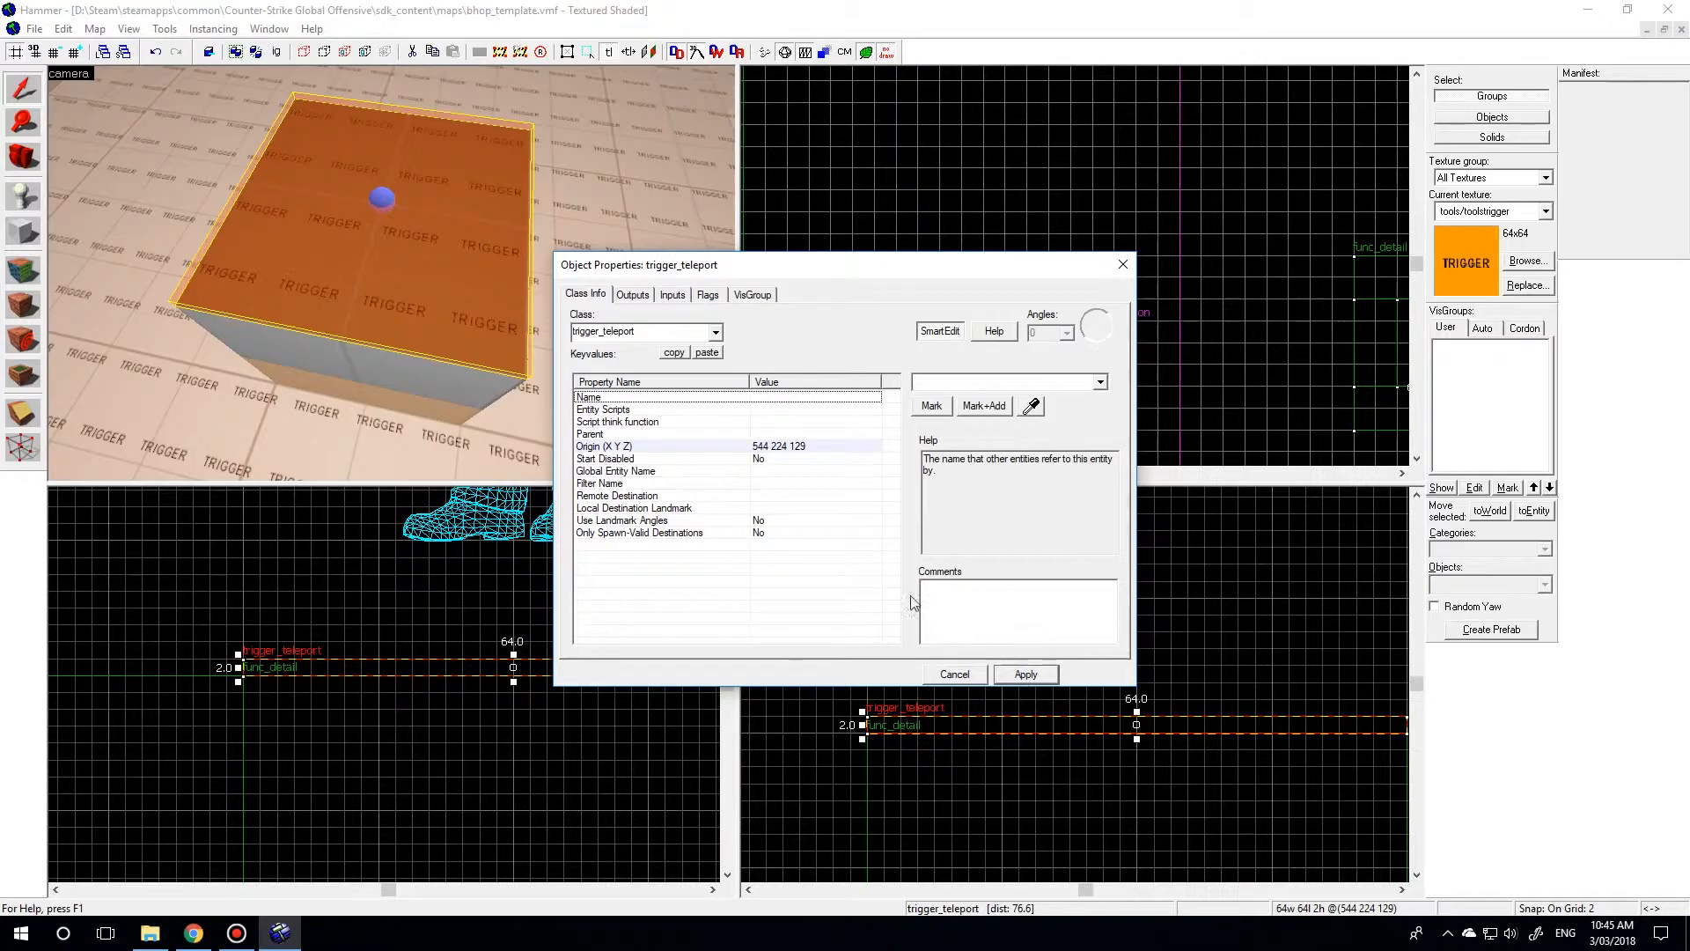
Set the teleport trigger's remote destination to 001 and its filter name to bhopfail_filter.
left_click(660, 495)
left_click(1102, 382)
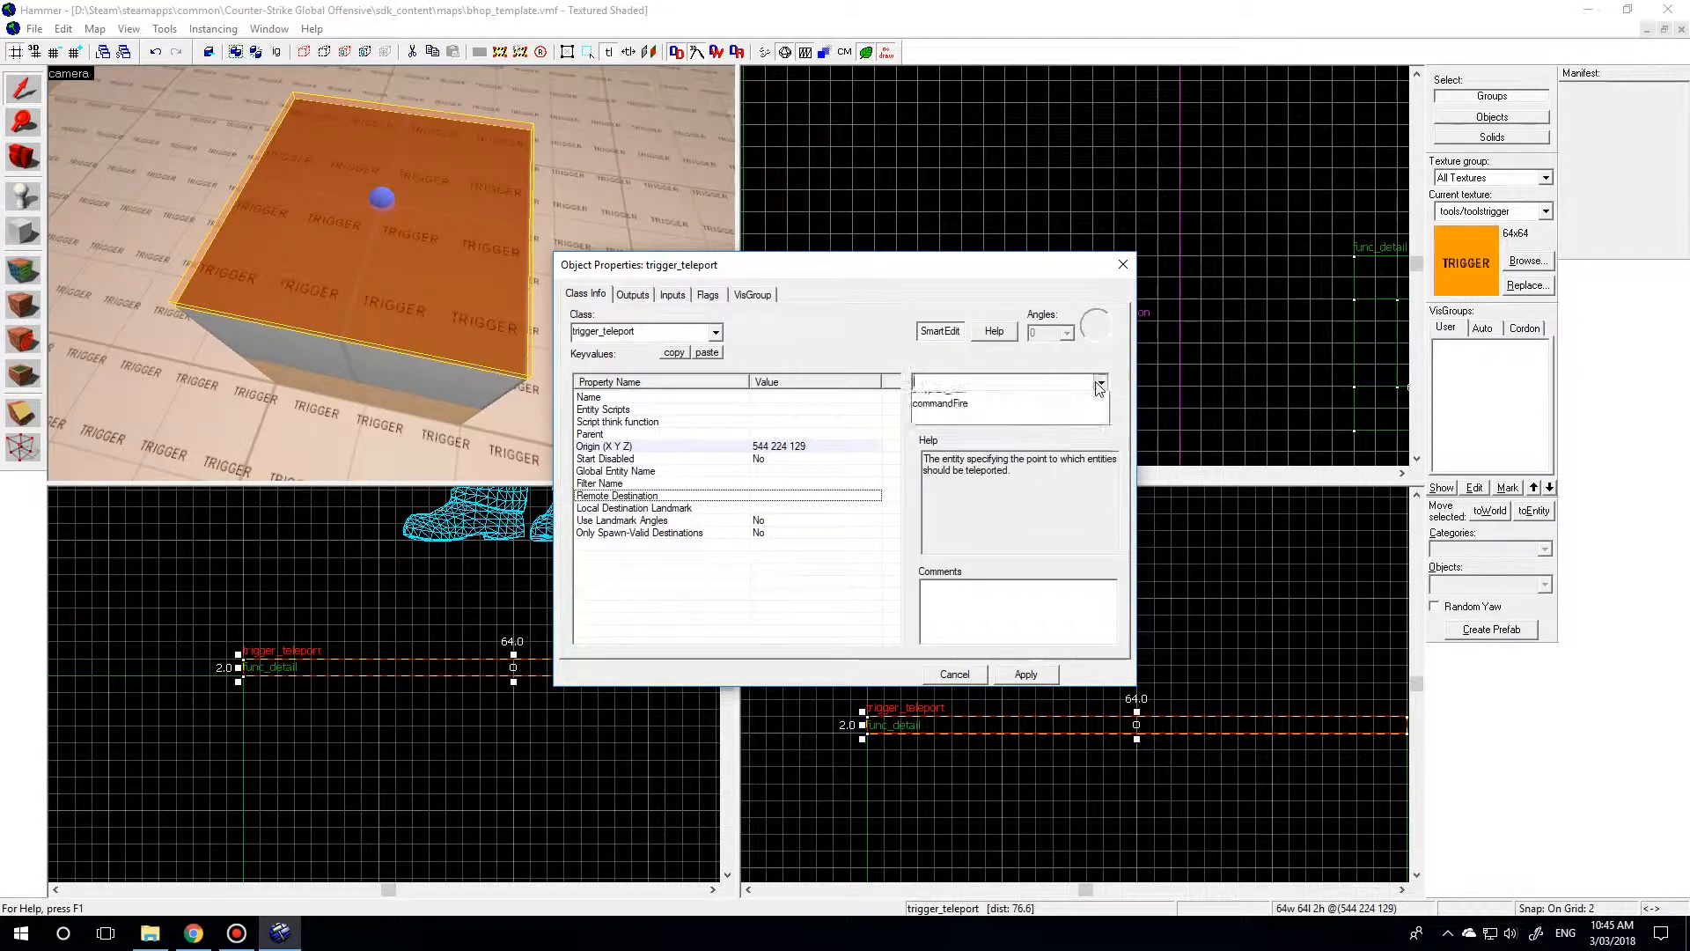
left_click(1004, 393)
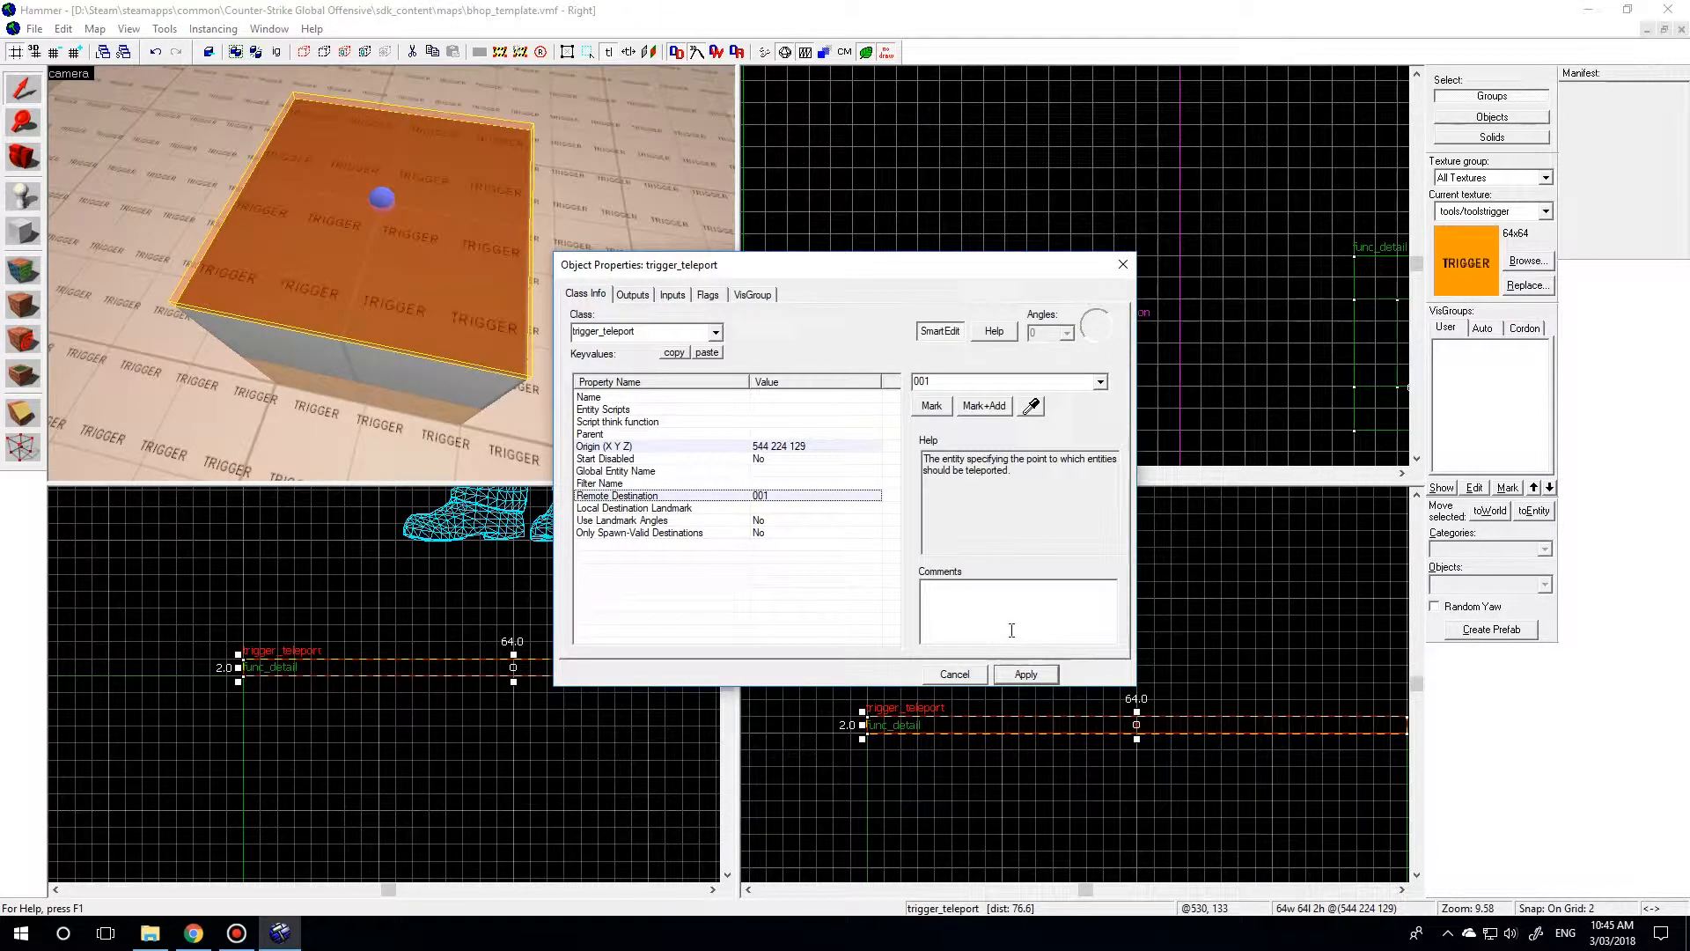
left_click(669, 483)
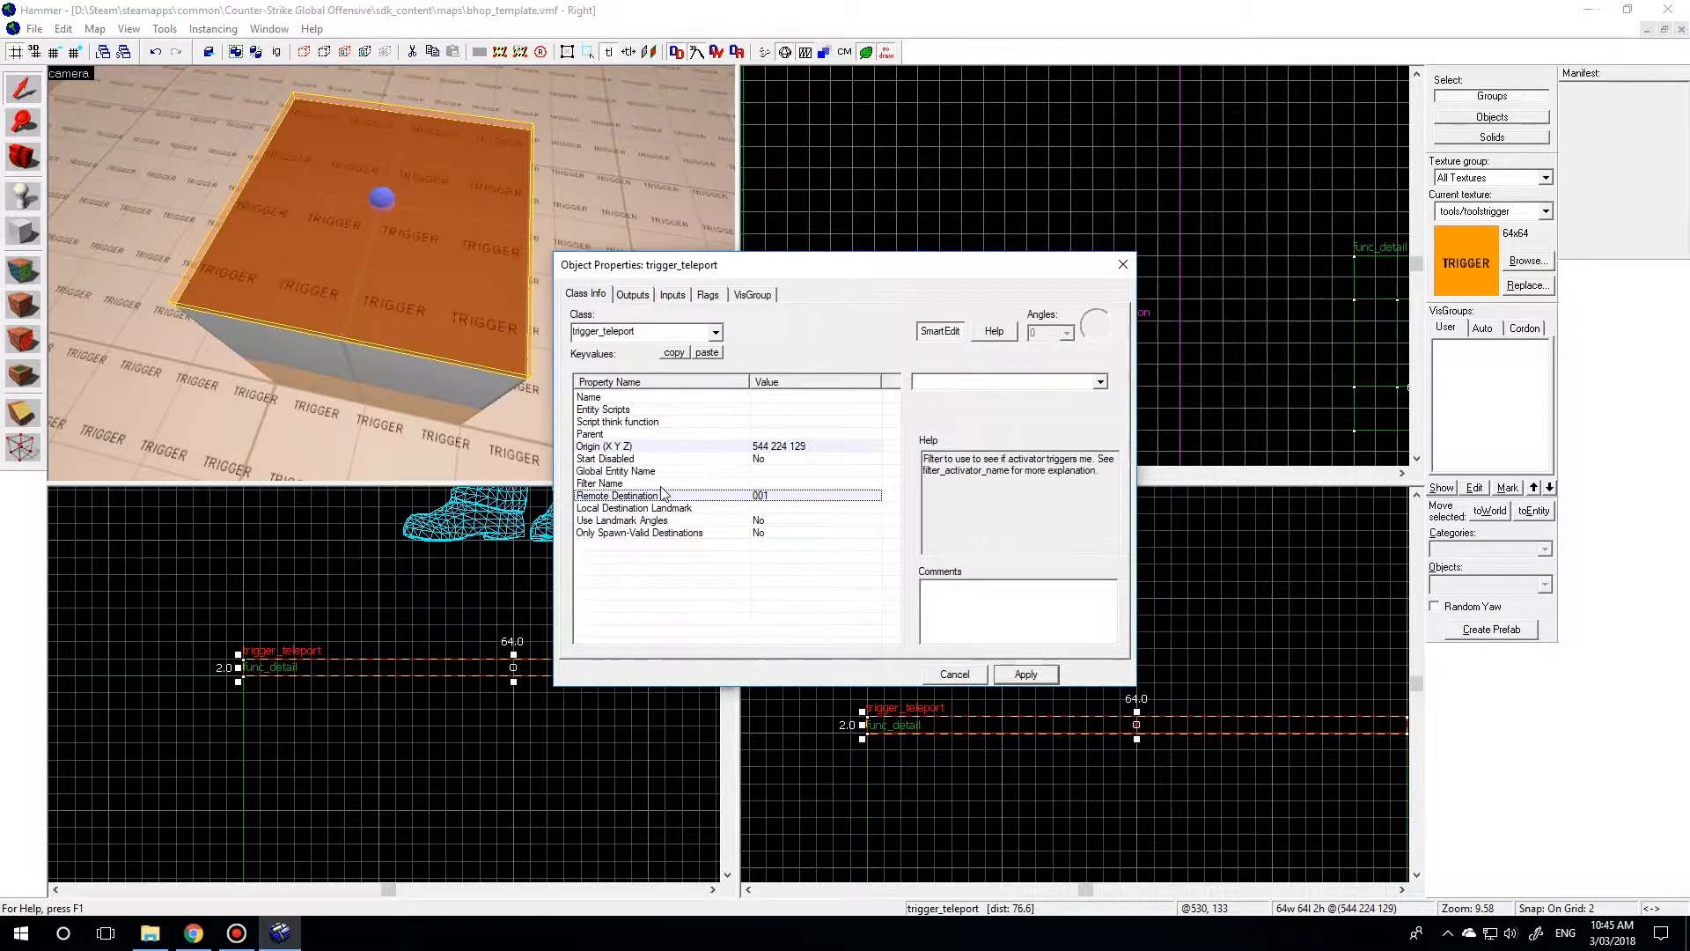
left_click(1100, 382)
left_click(1056, 398)
left_click(1025, 673)
left_click(955, 674)
Copy the trigger_teleport slab and stack the copy directly on top of the original above the jump block.
key("z")
key("a")
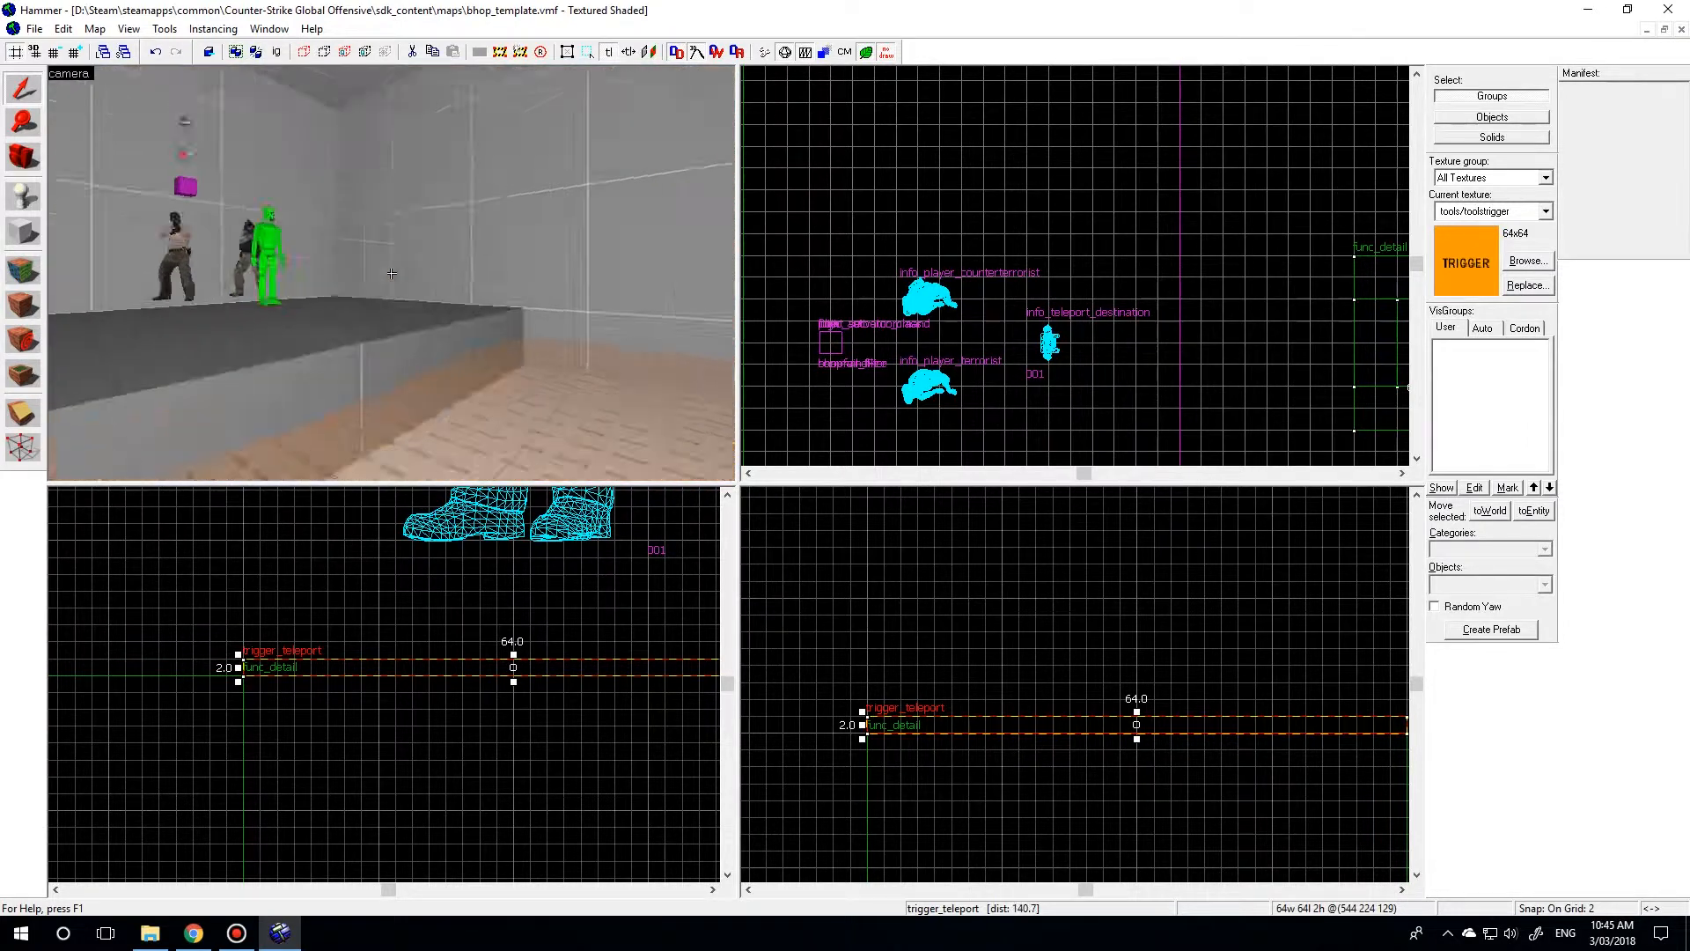
key("w")
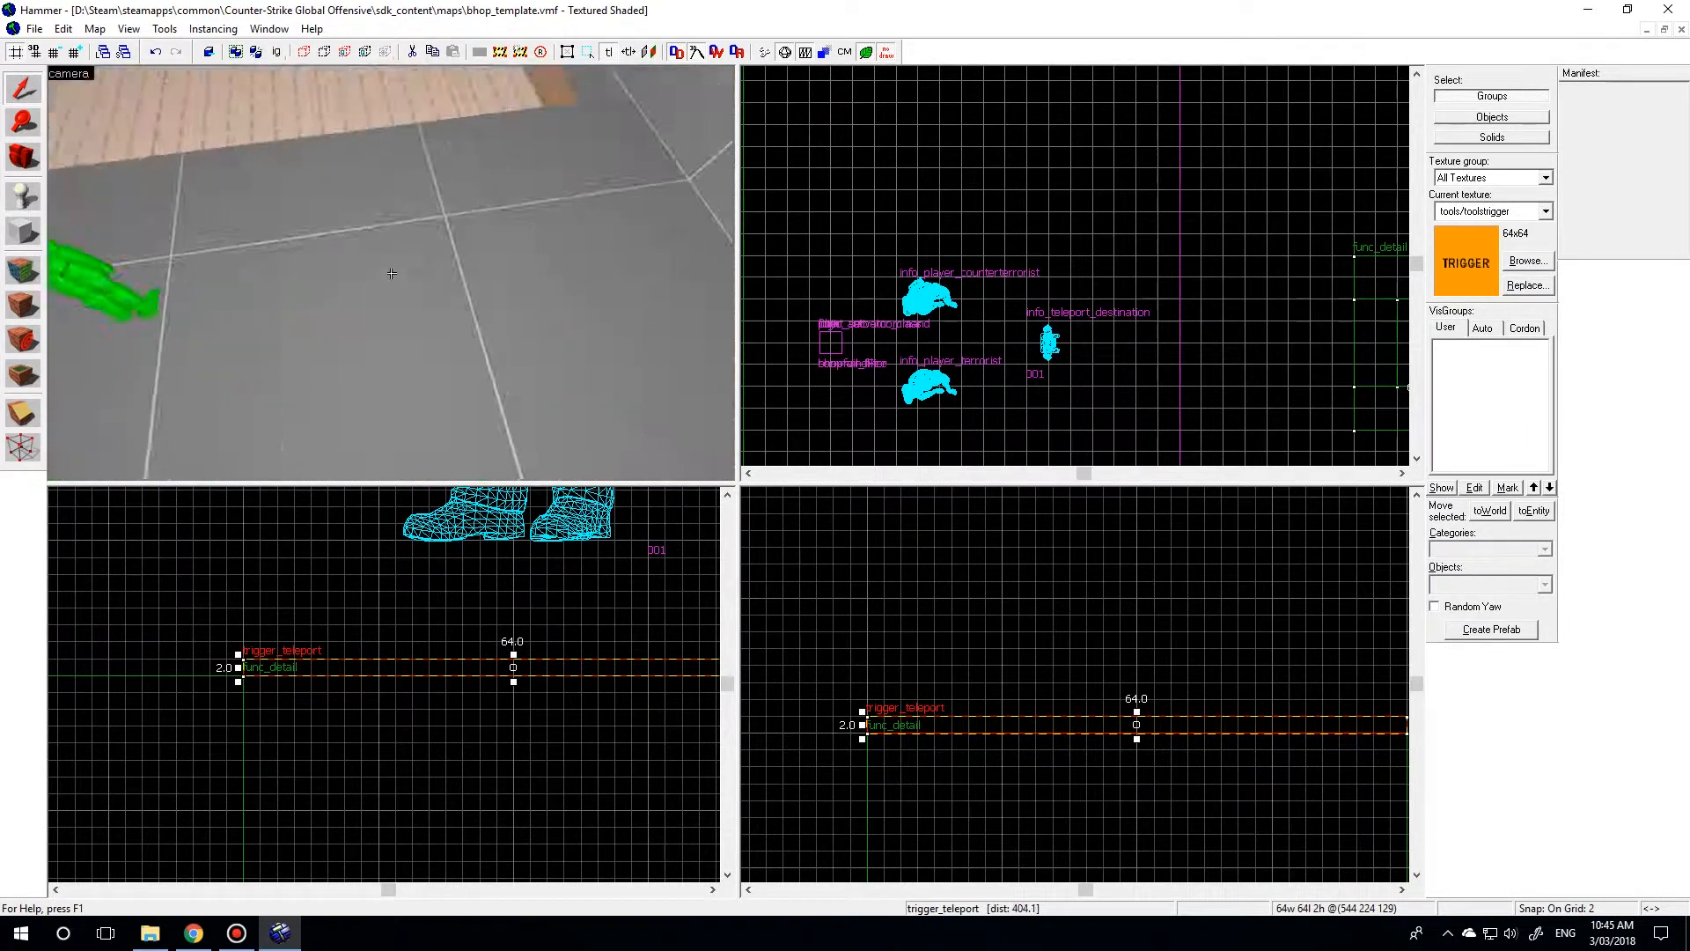
key("s")
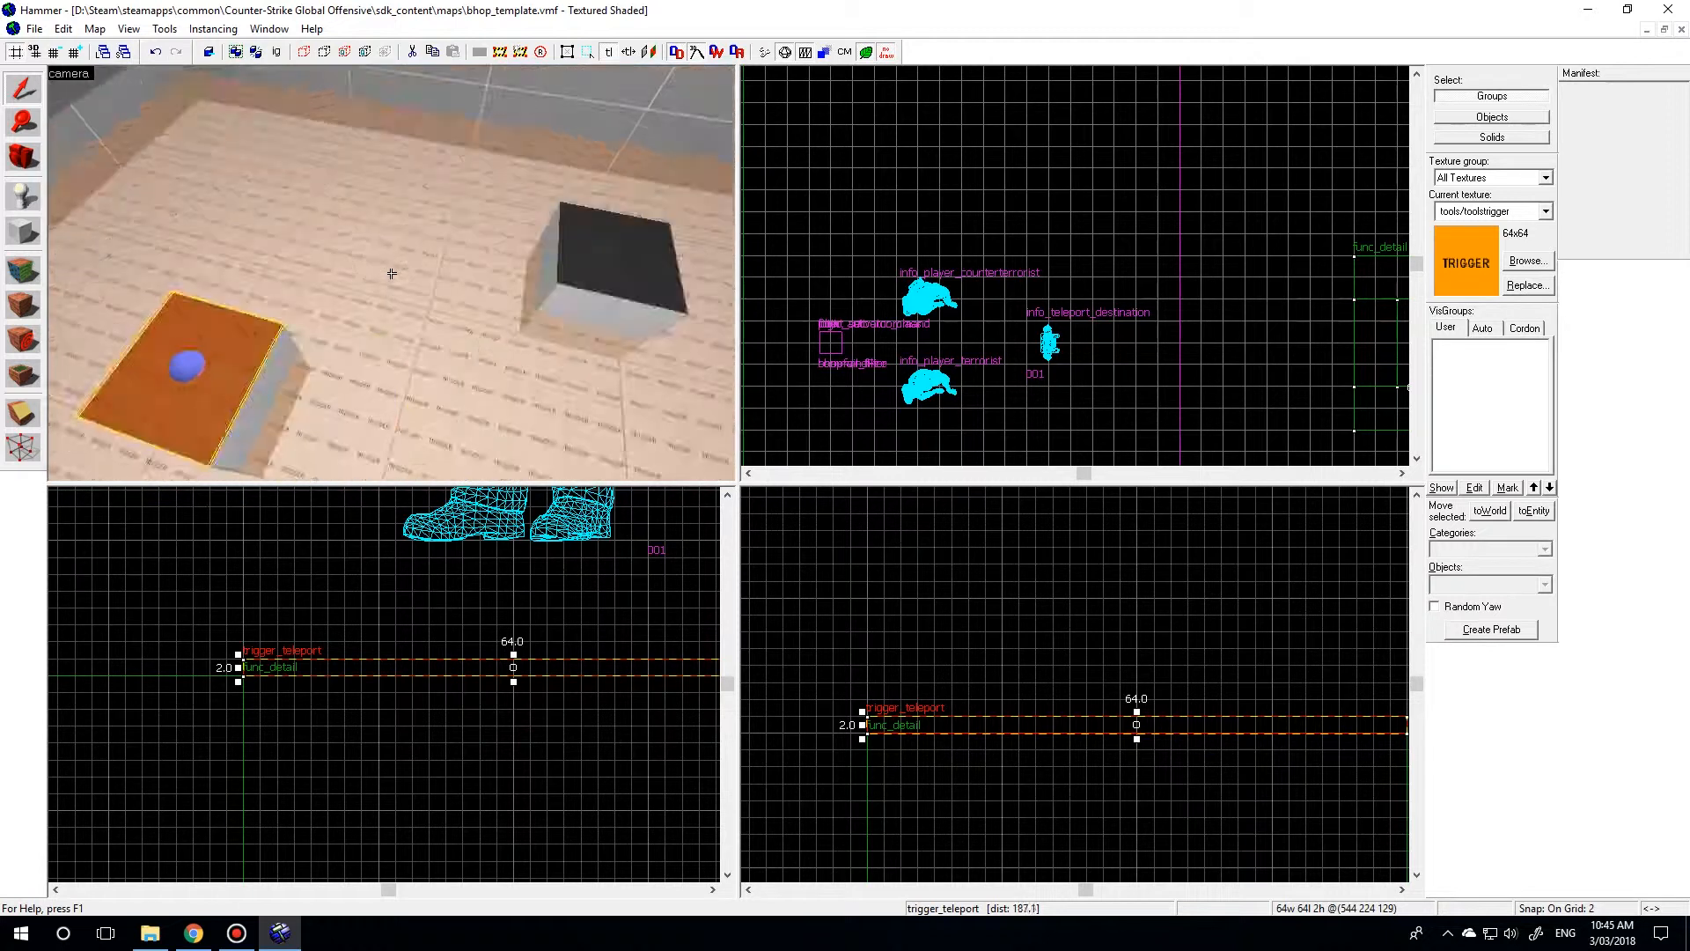
key("d")
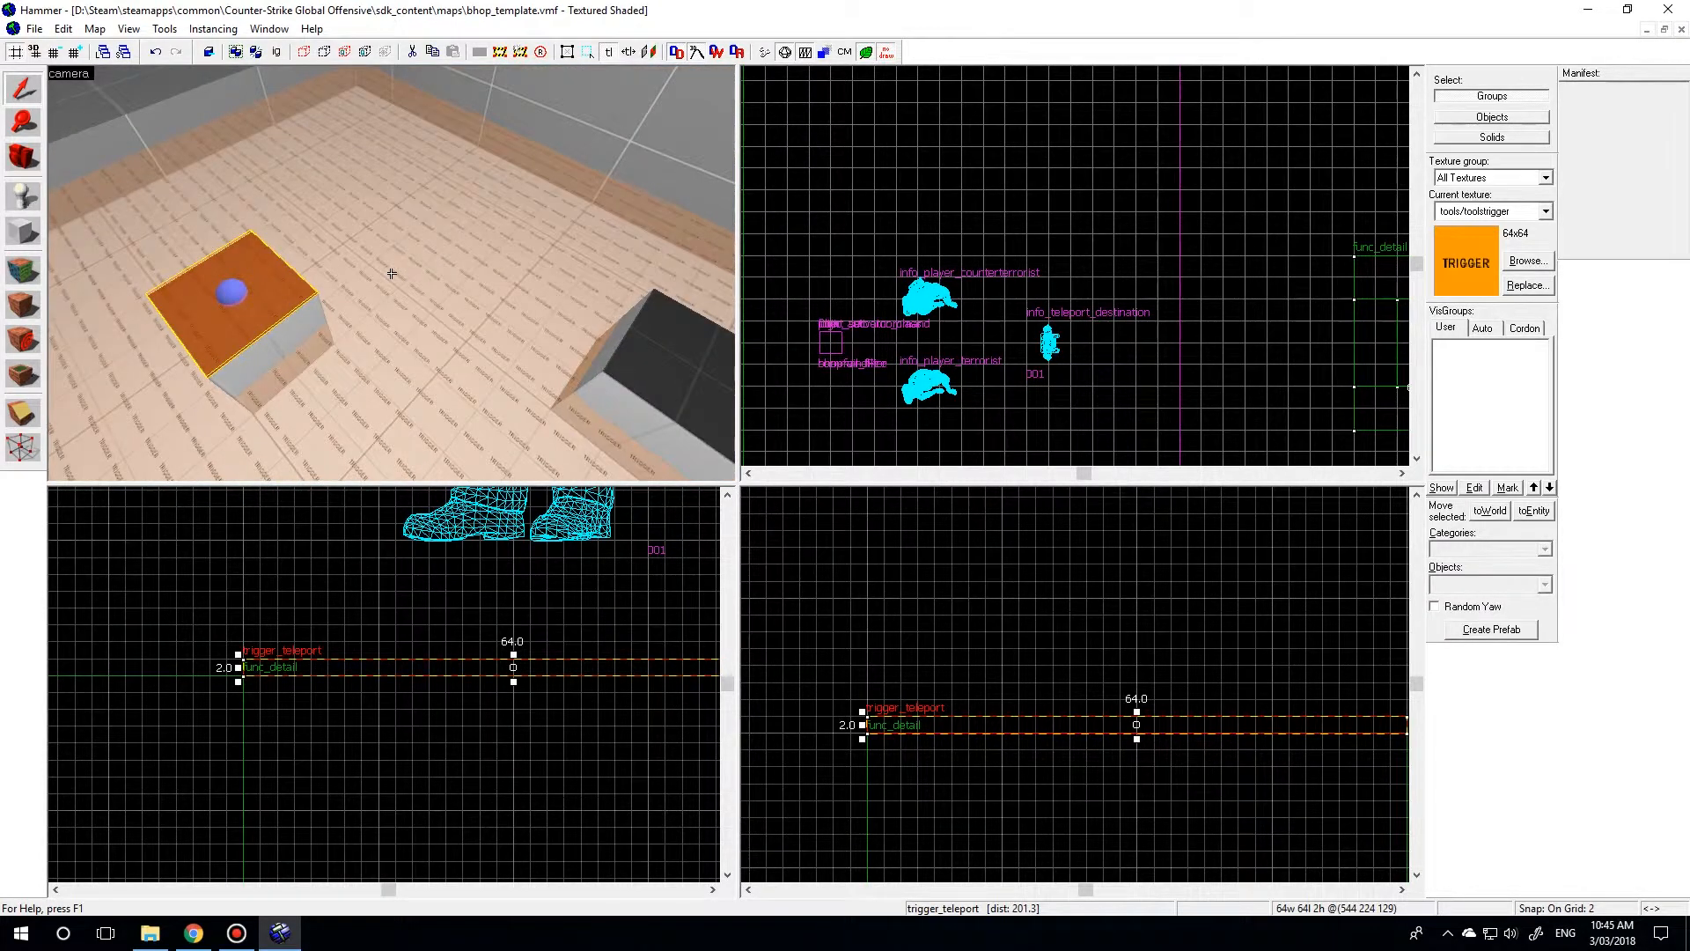
key("w")
key("z")
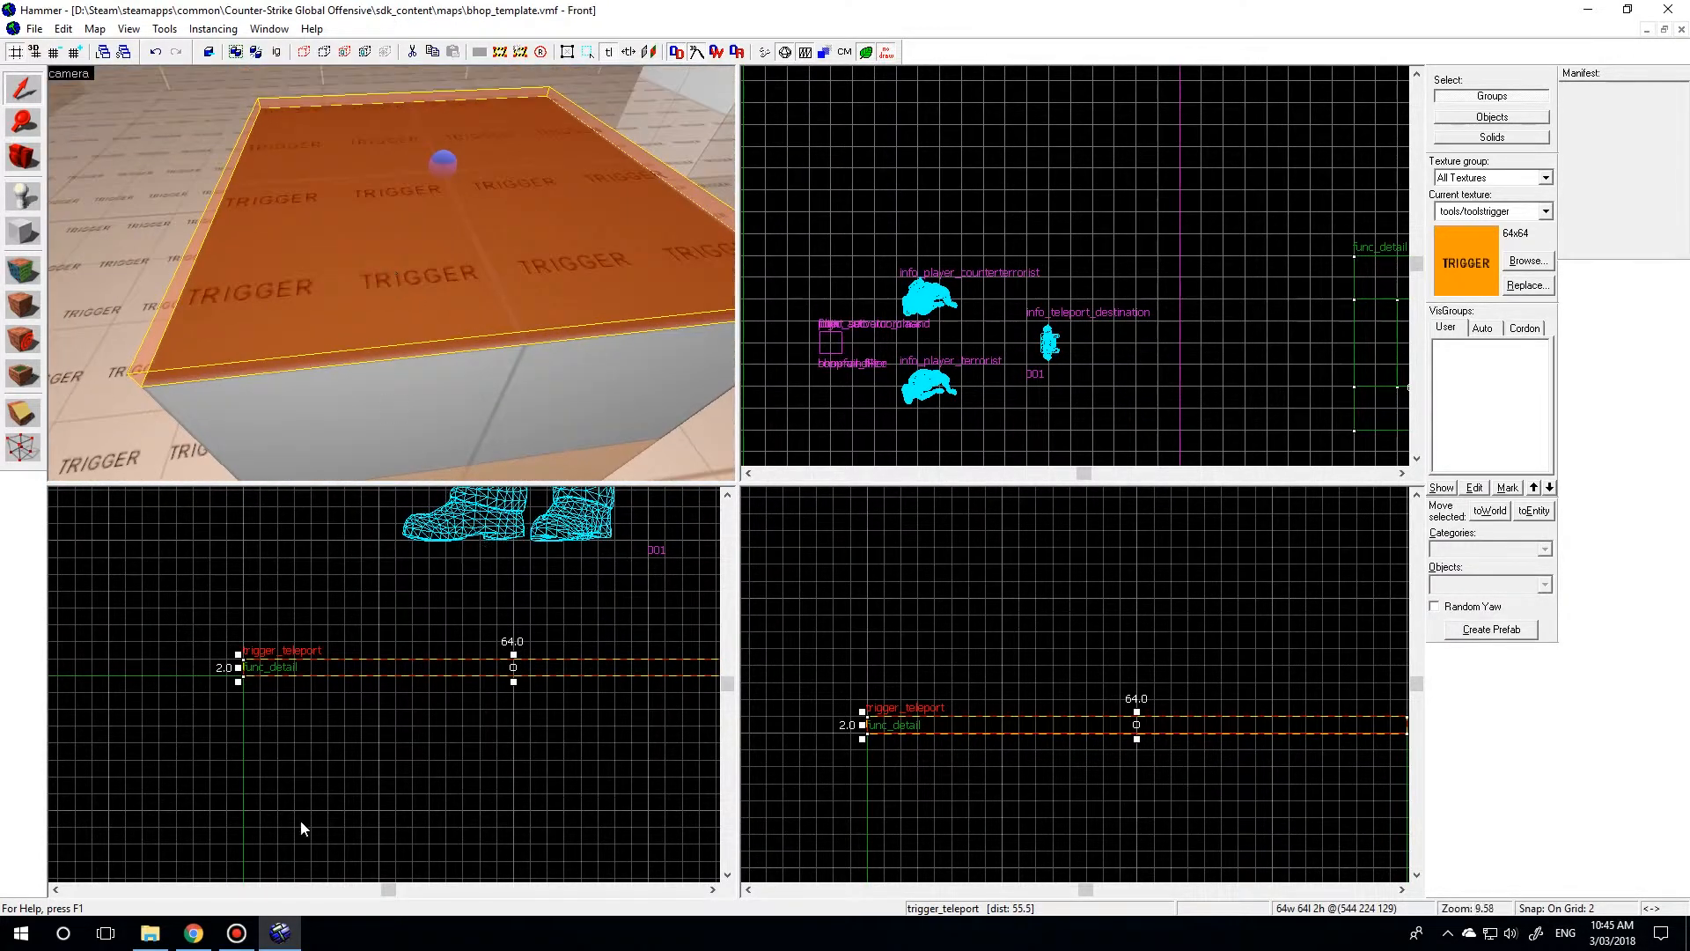
middle_click_drag(394, 674, 361, 739)
left_click_drag(353, 736, 351, 719, "shift")
Change the class of the upper trigger slab on the jump block to trigger_multiple.
key("z")
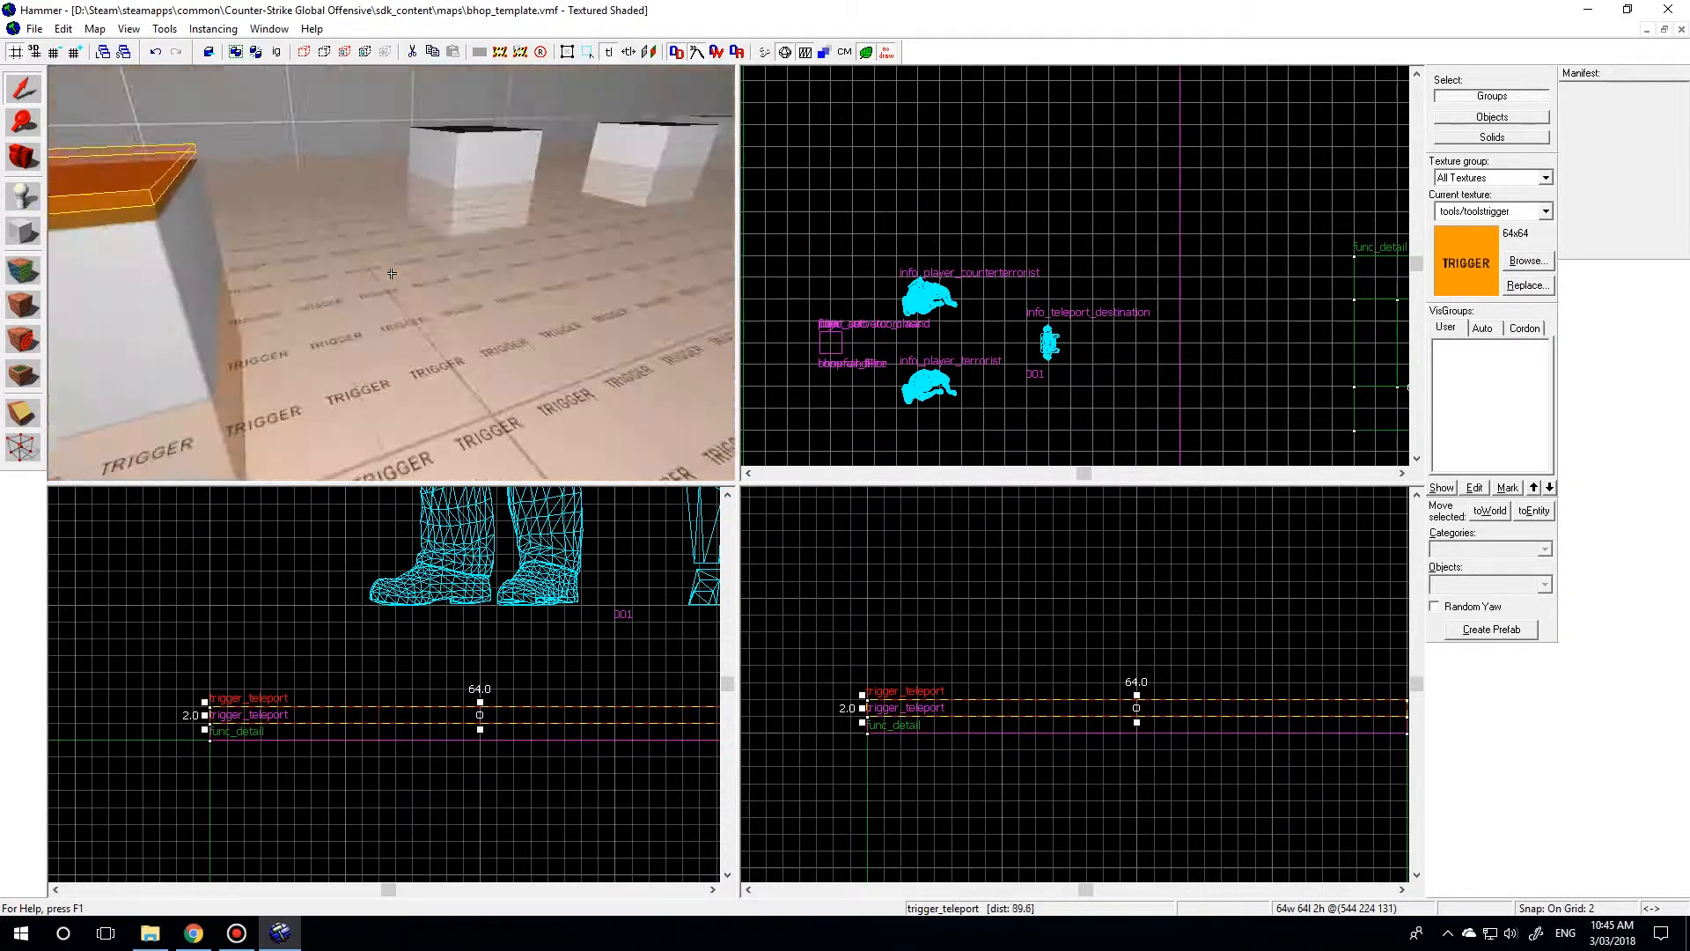
key("w")
key("a")
left_click(392, 273)
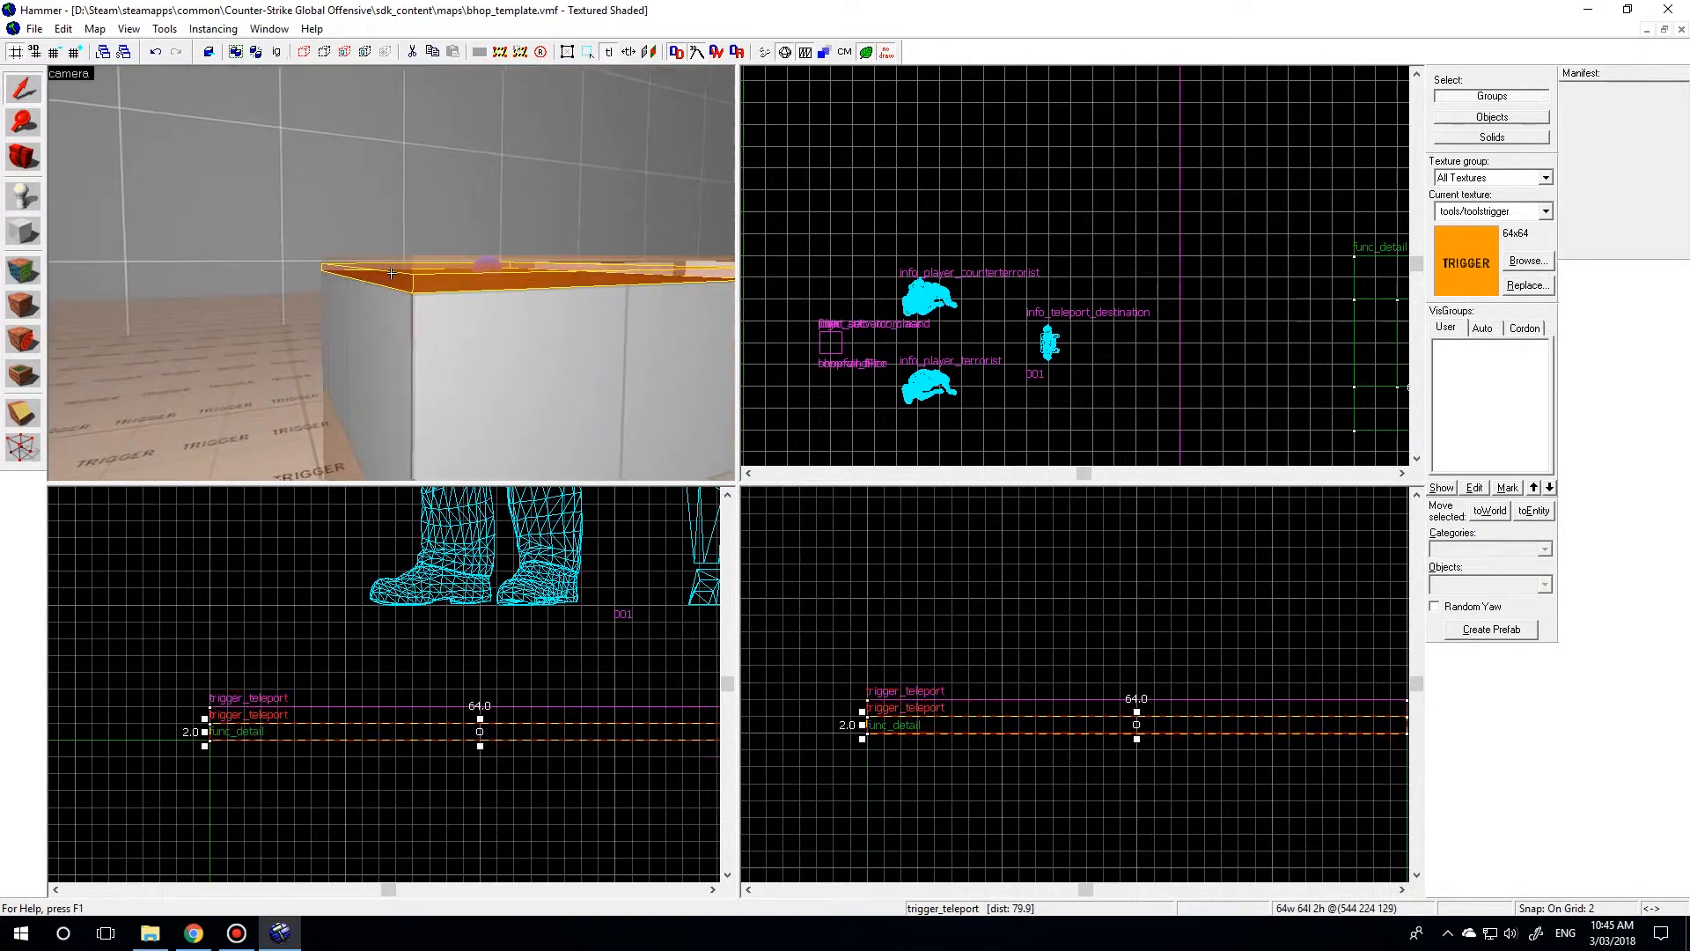
double_click(391, 273)
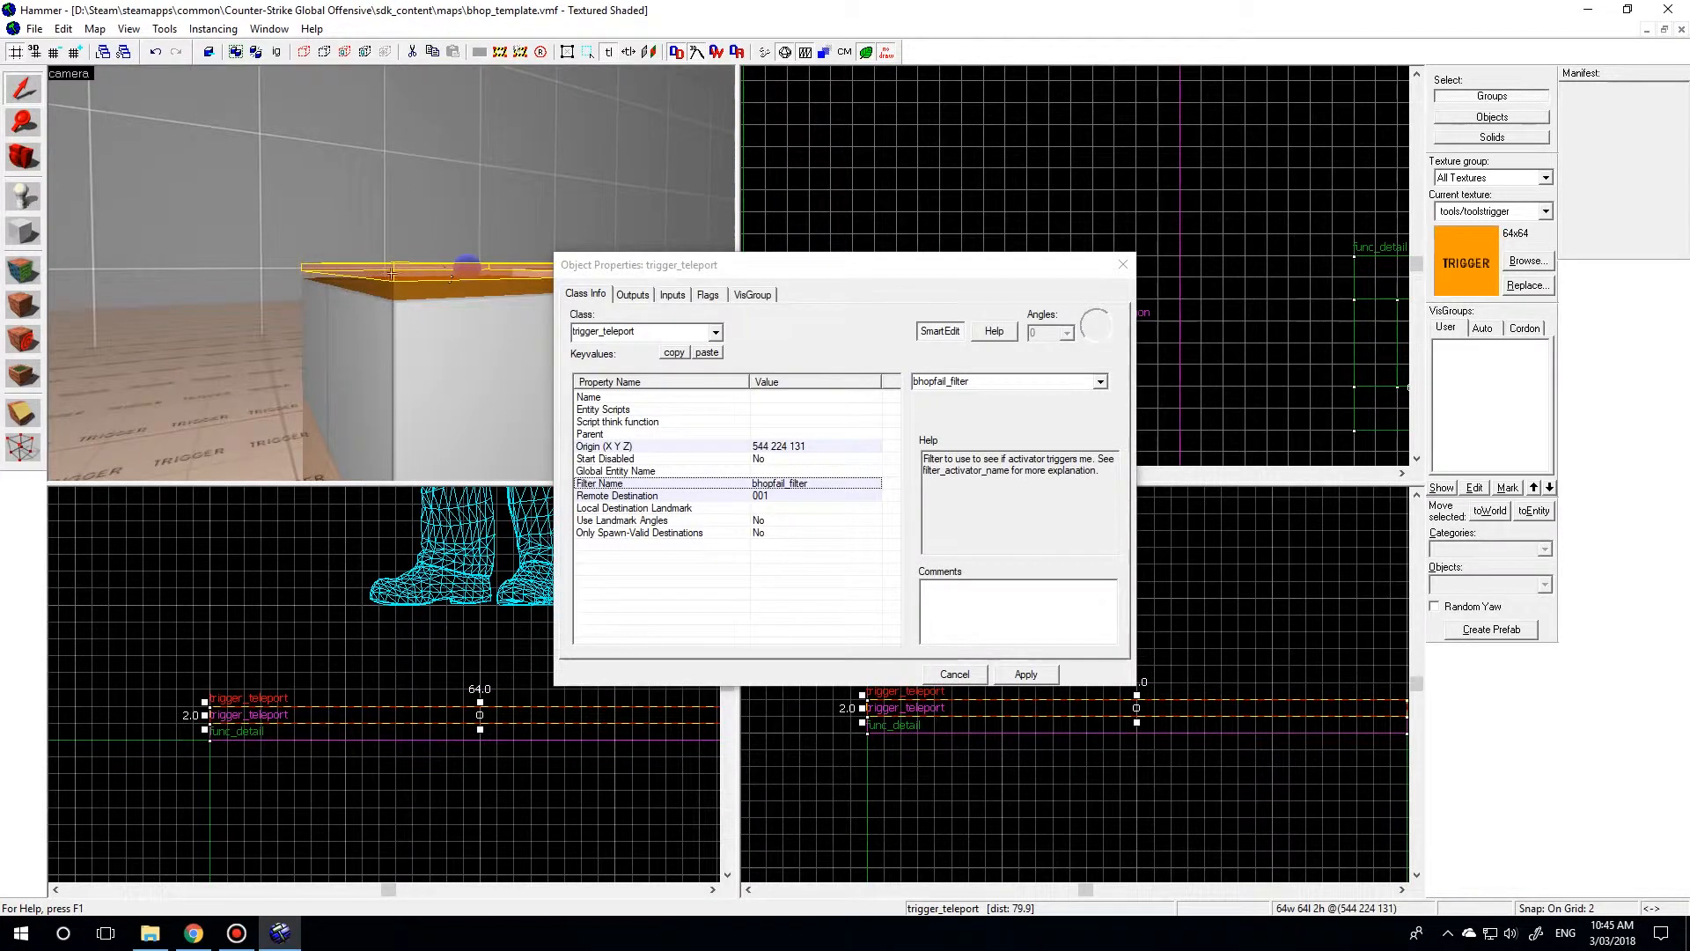
key("w")
key("z")
left_click(605, 331)
double_click(607, 337)
type("trigger_multi")
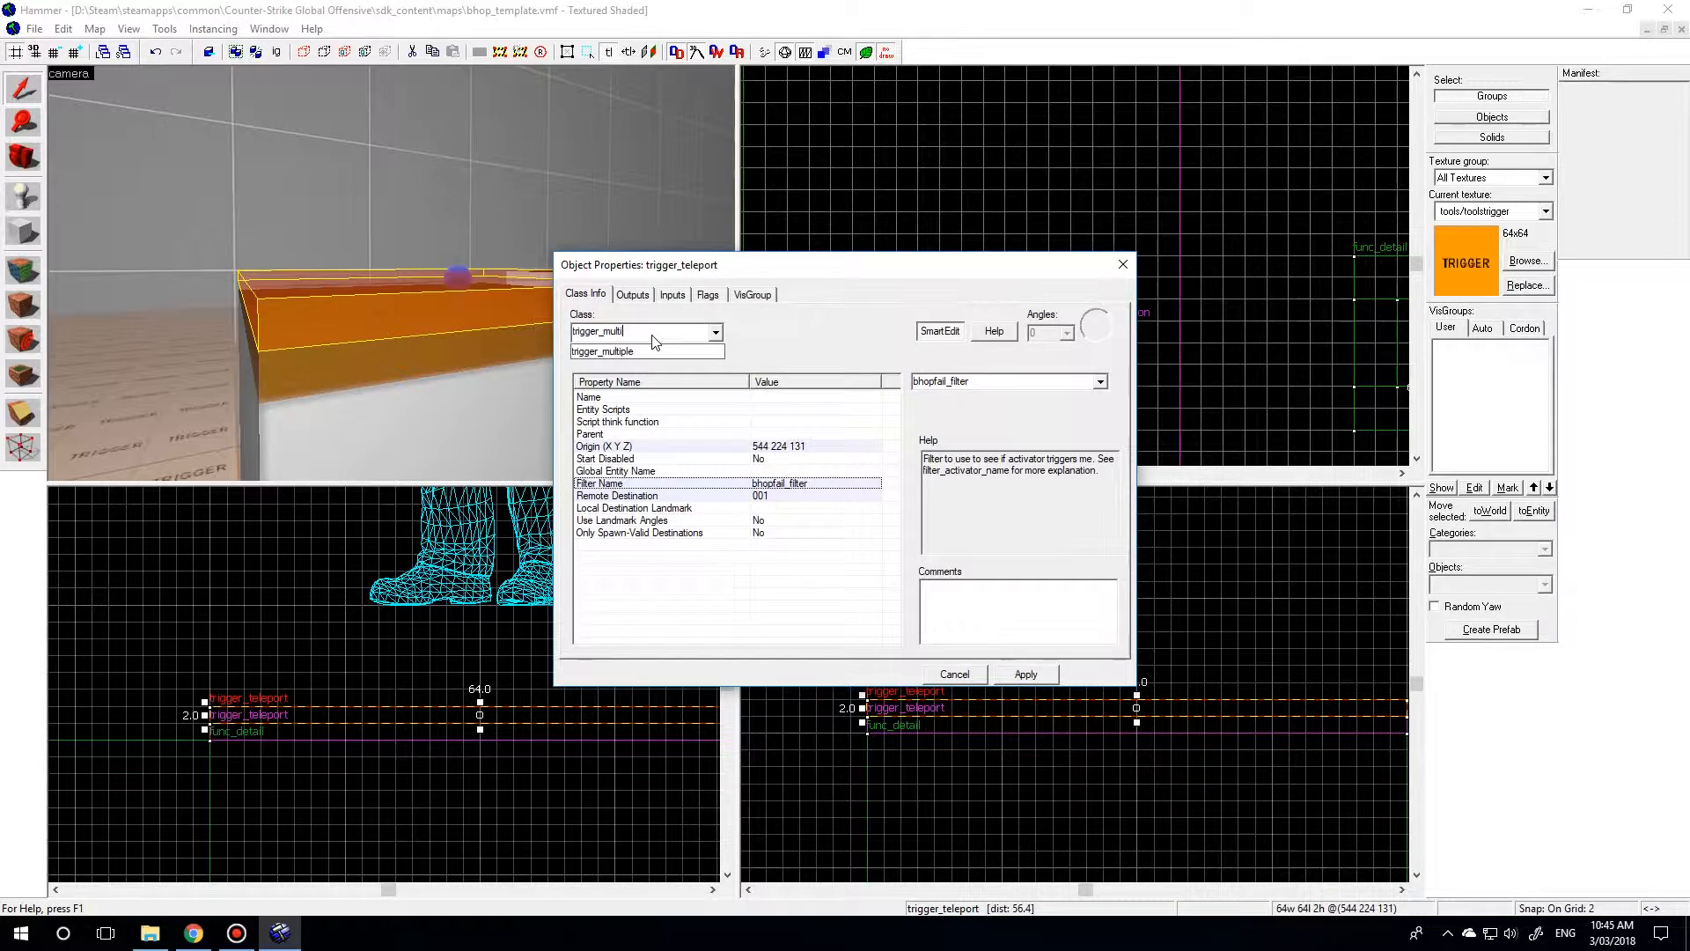
left_click(652, 349)
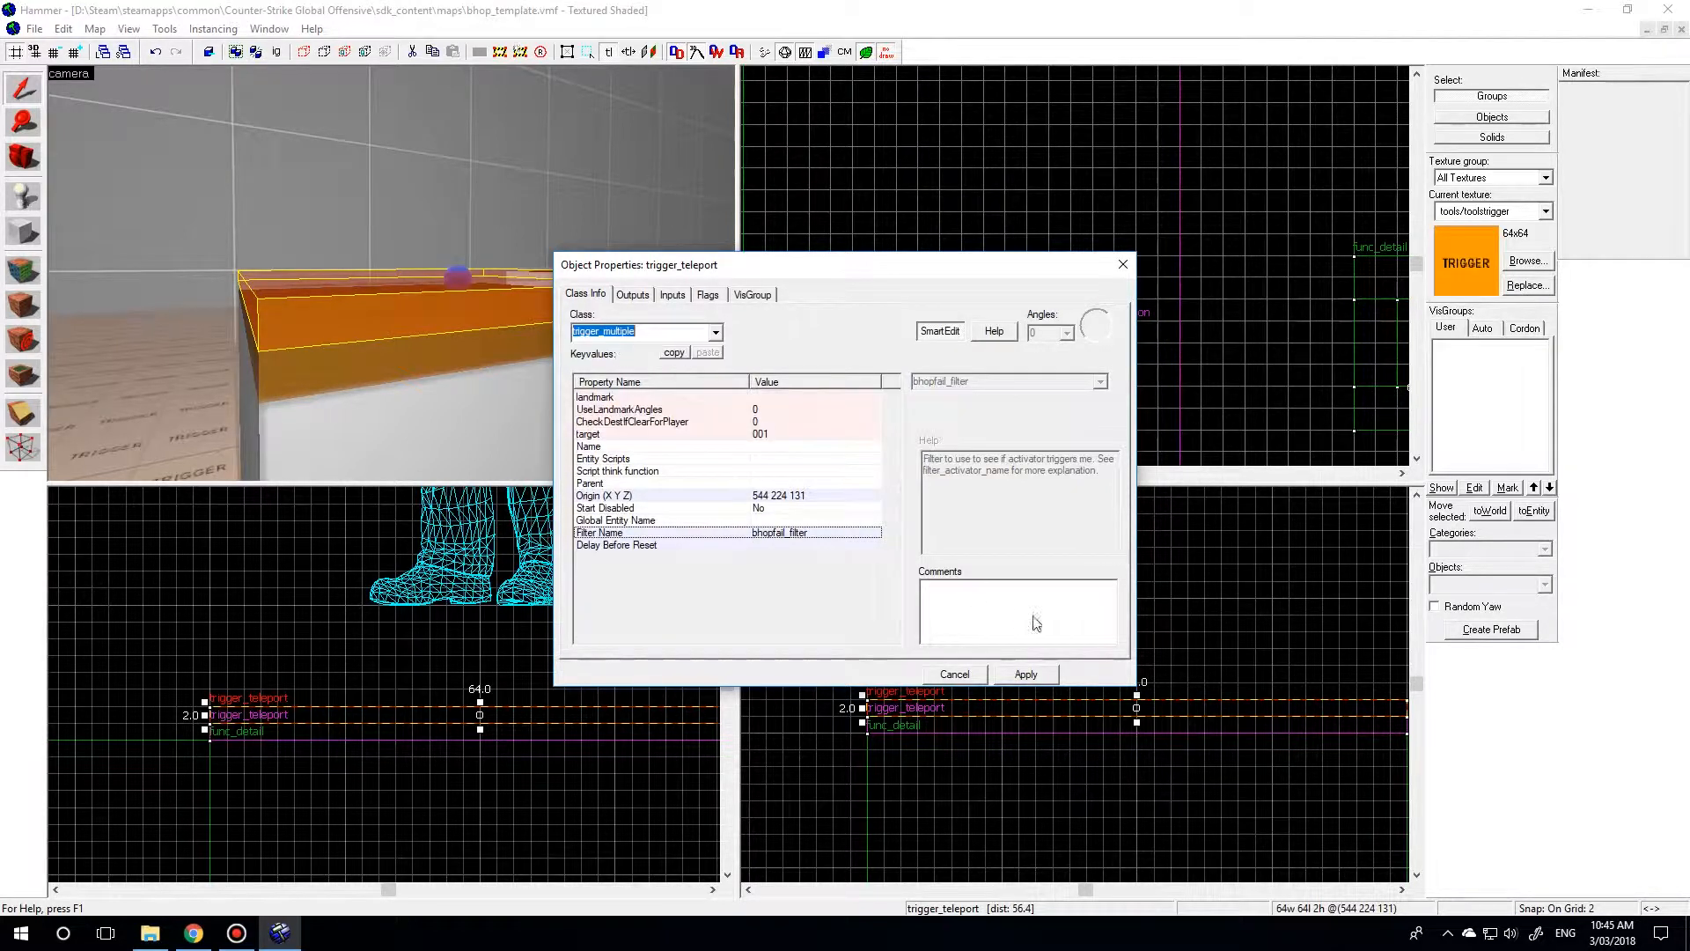
left_click(1028, 675)
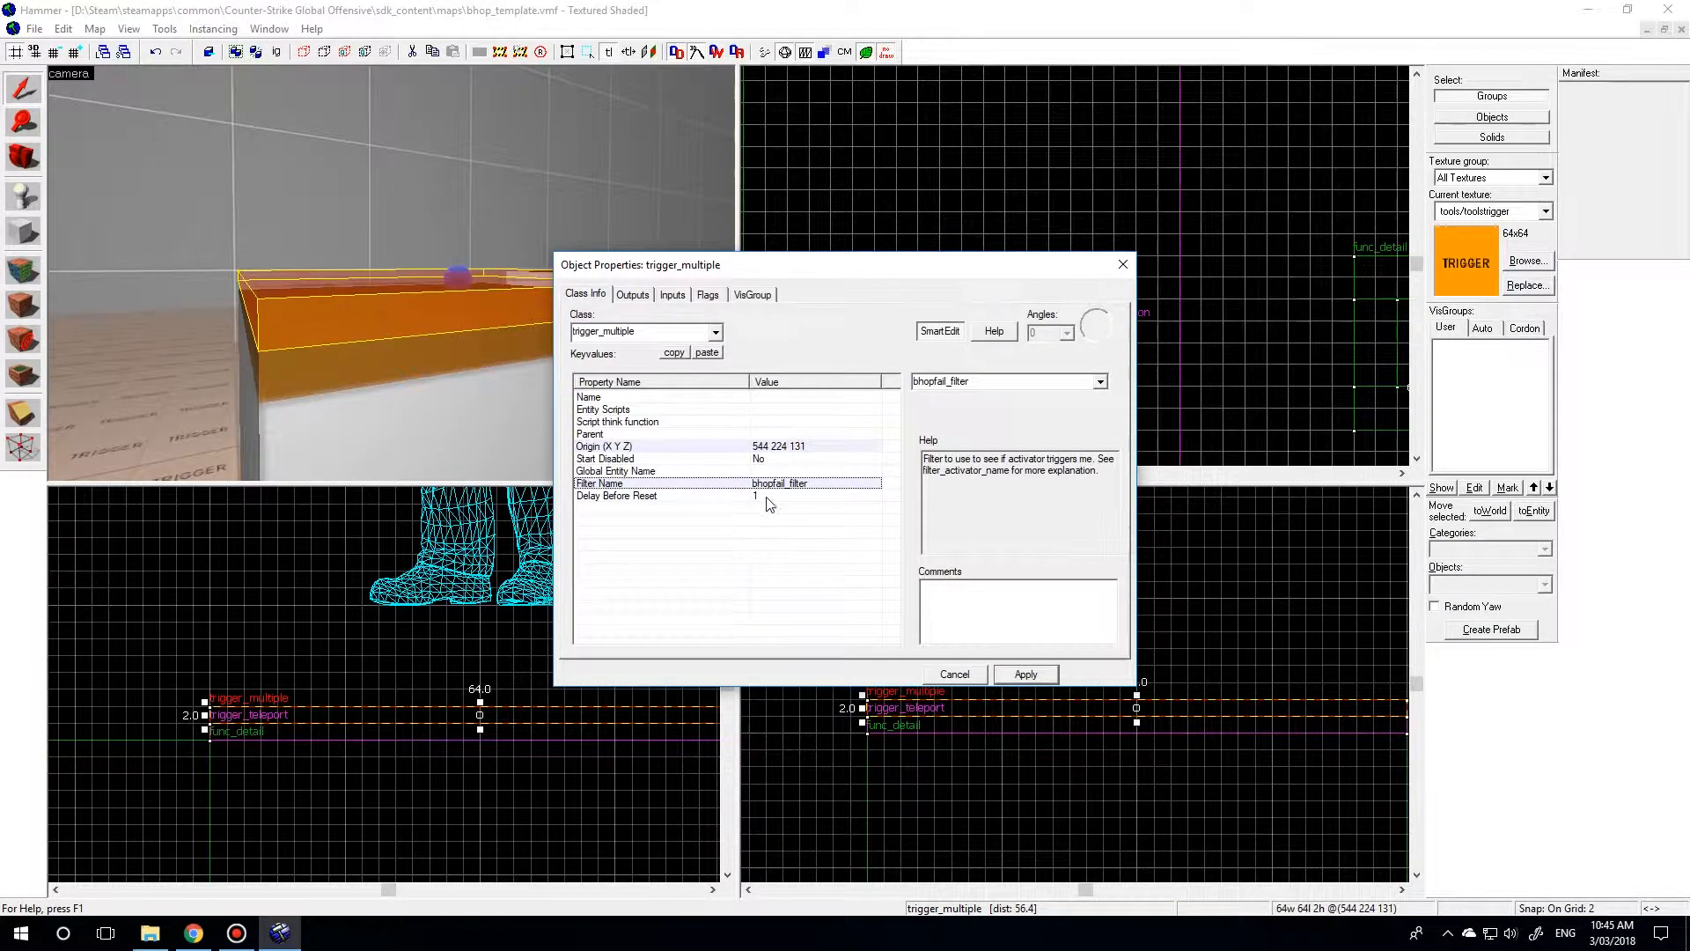
Clear the filter name of the trigger_multiple slab.
left_click(1102, 382)
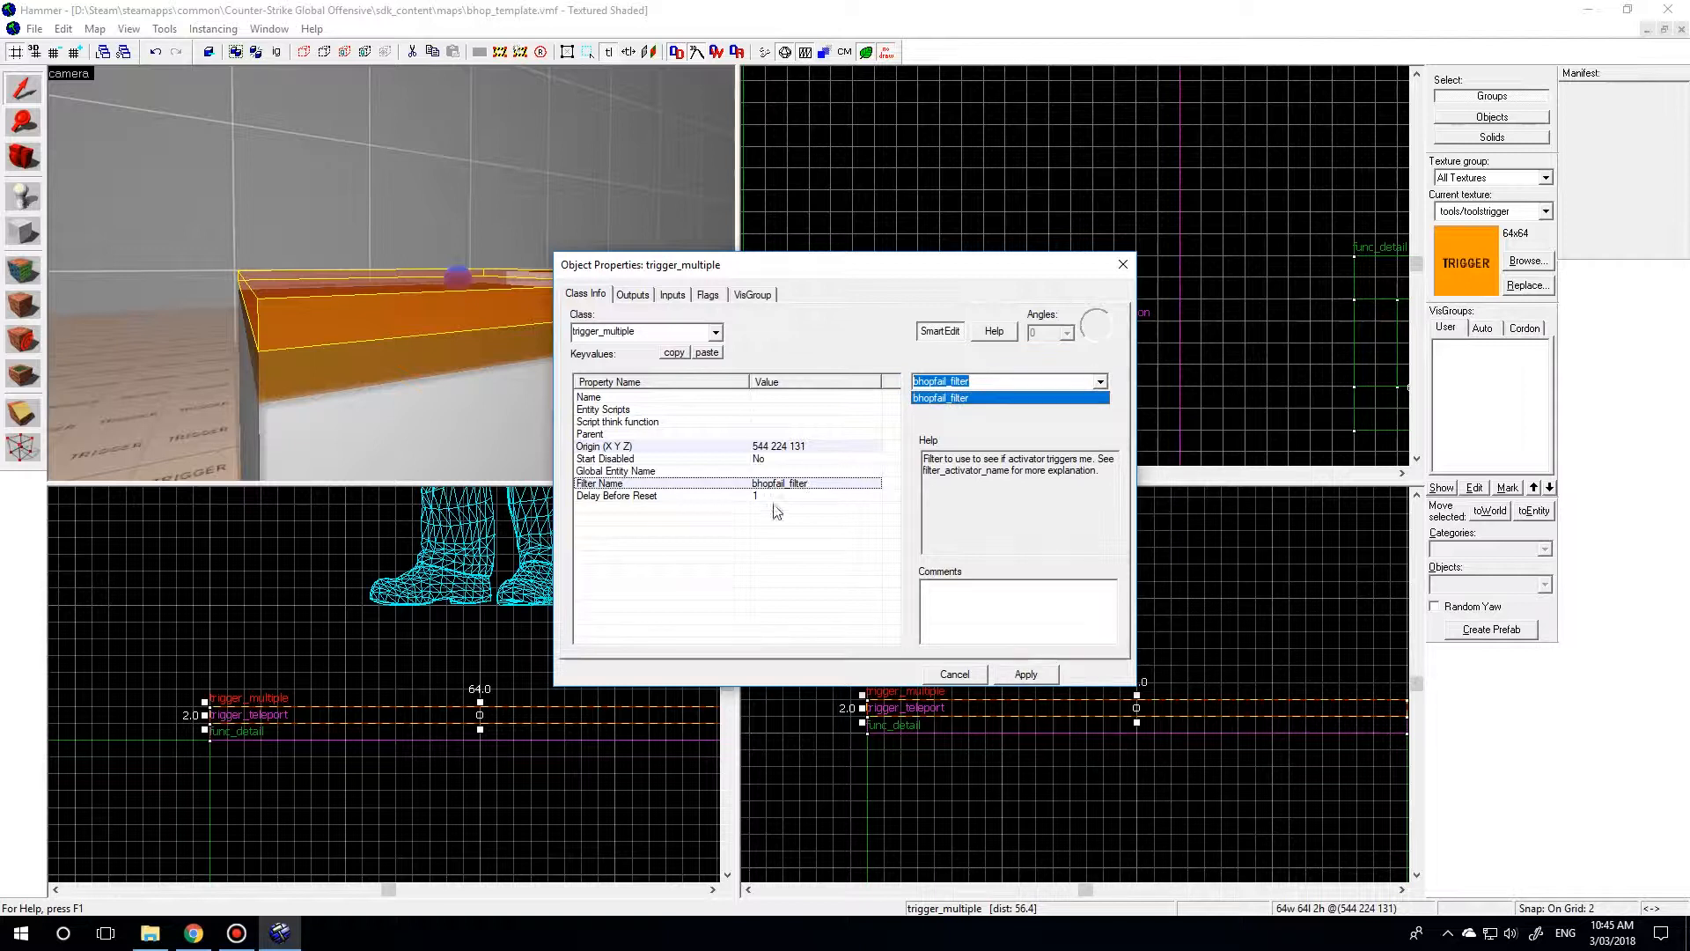
left_click(777, 482)
left_click(954, 384)
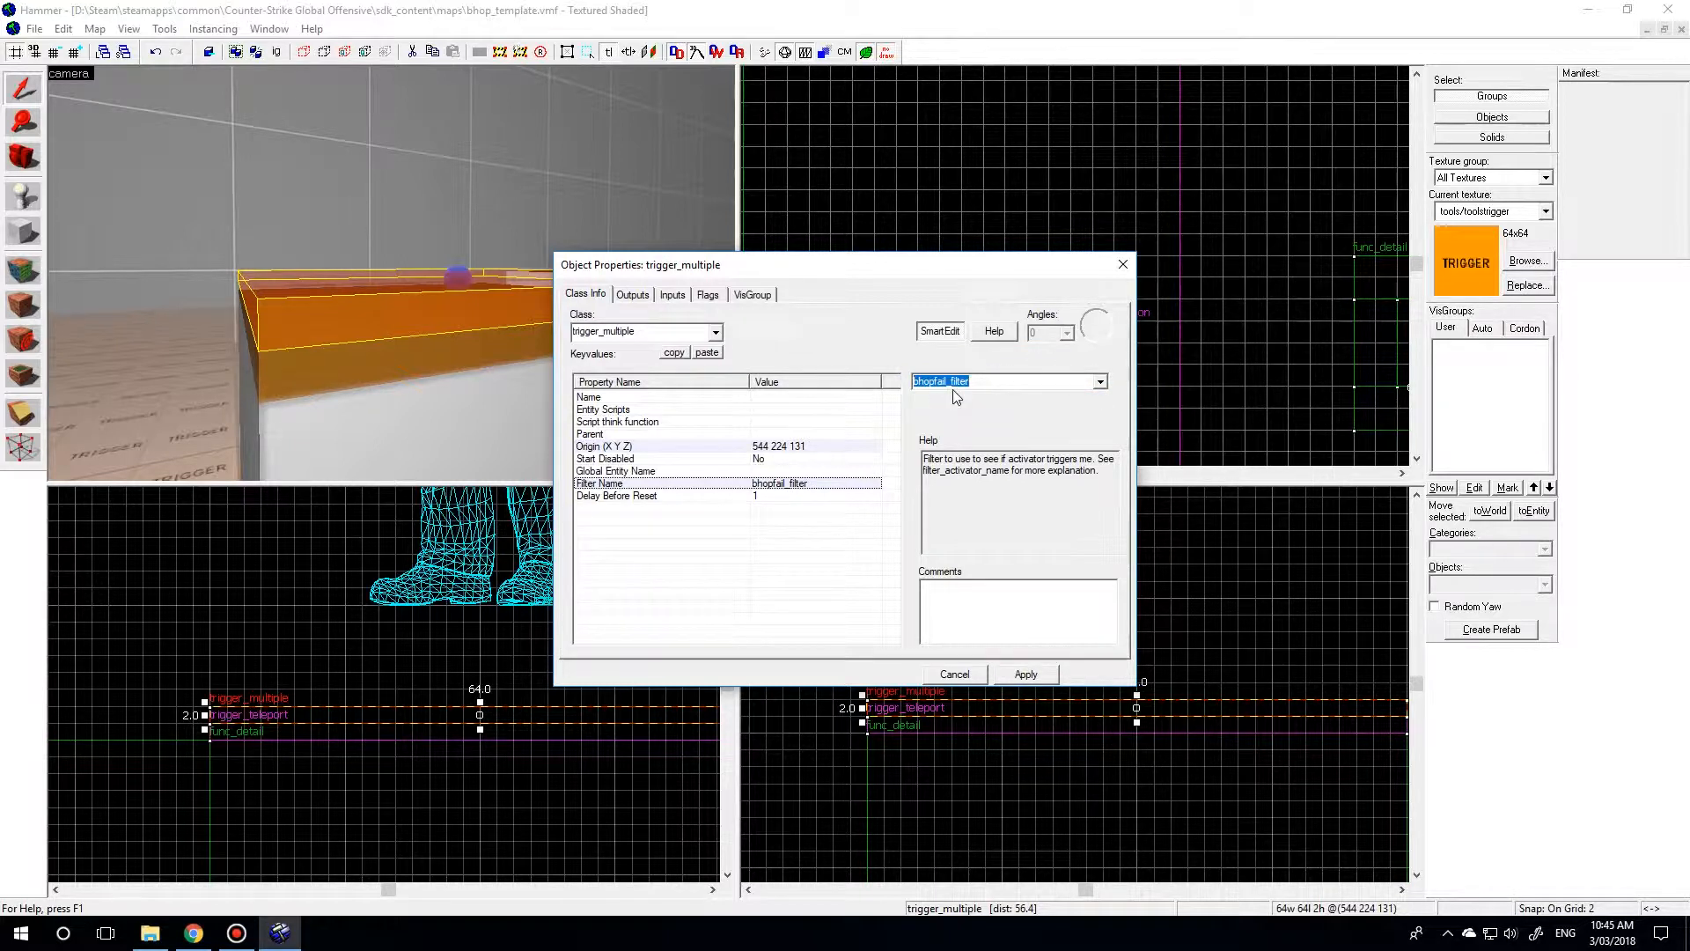
key("Delete")
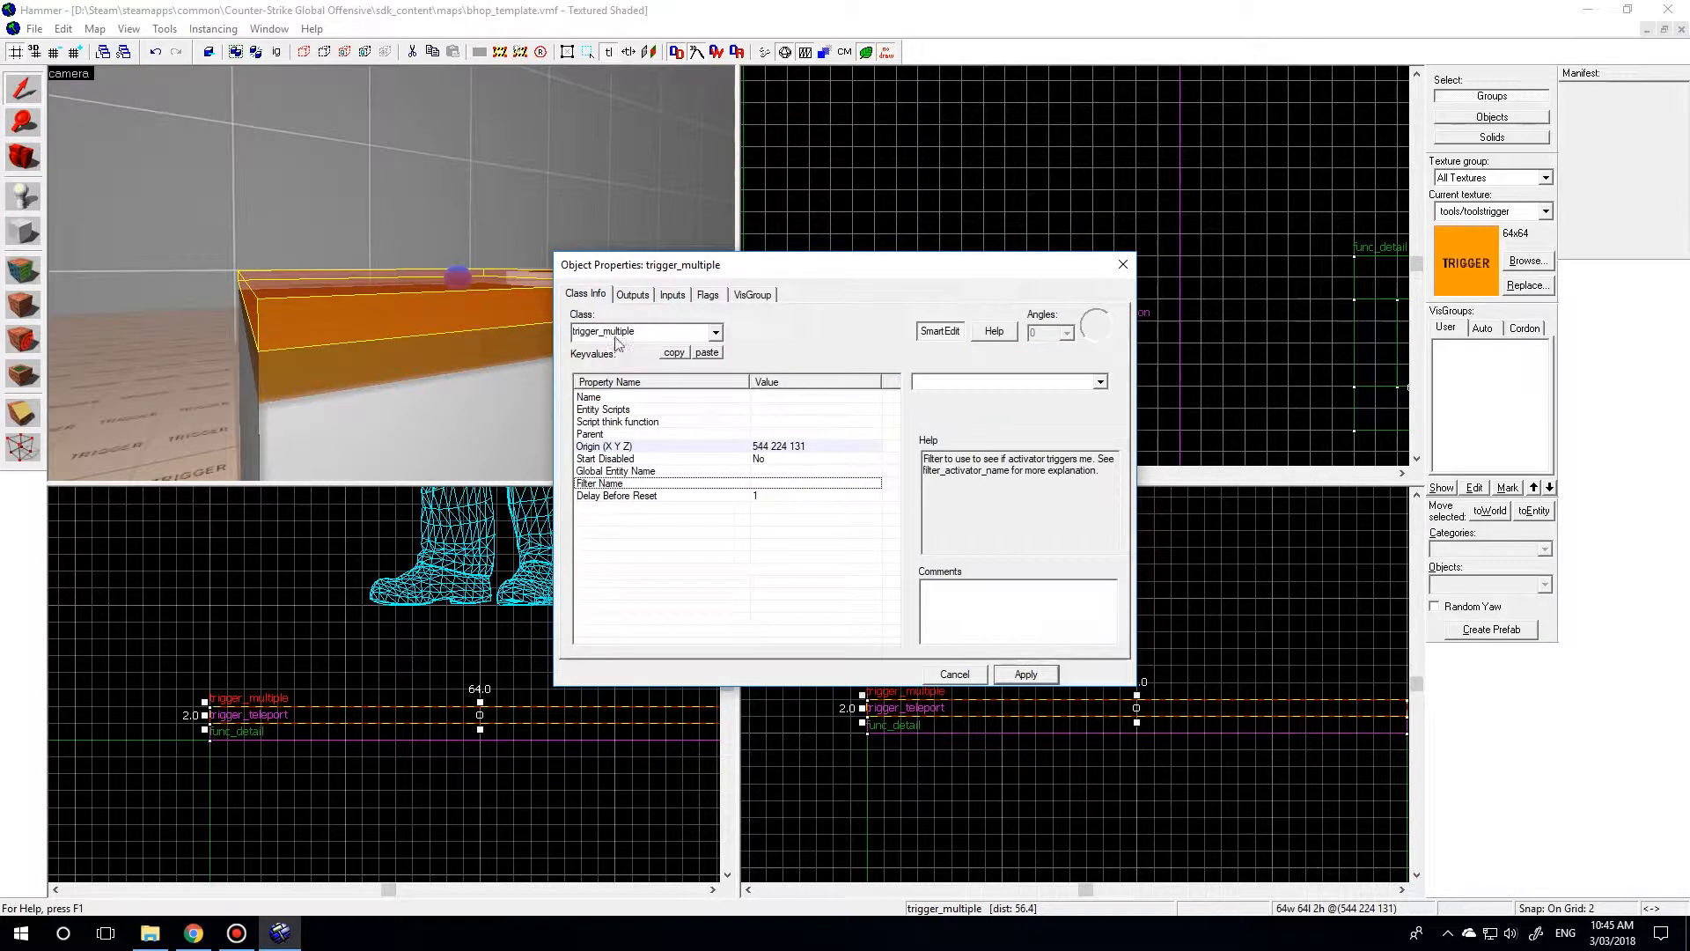
Add an OnTrigger output to the trigger_multiple that targets !activator.
left_click(632, 295)
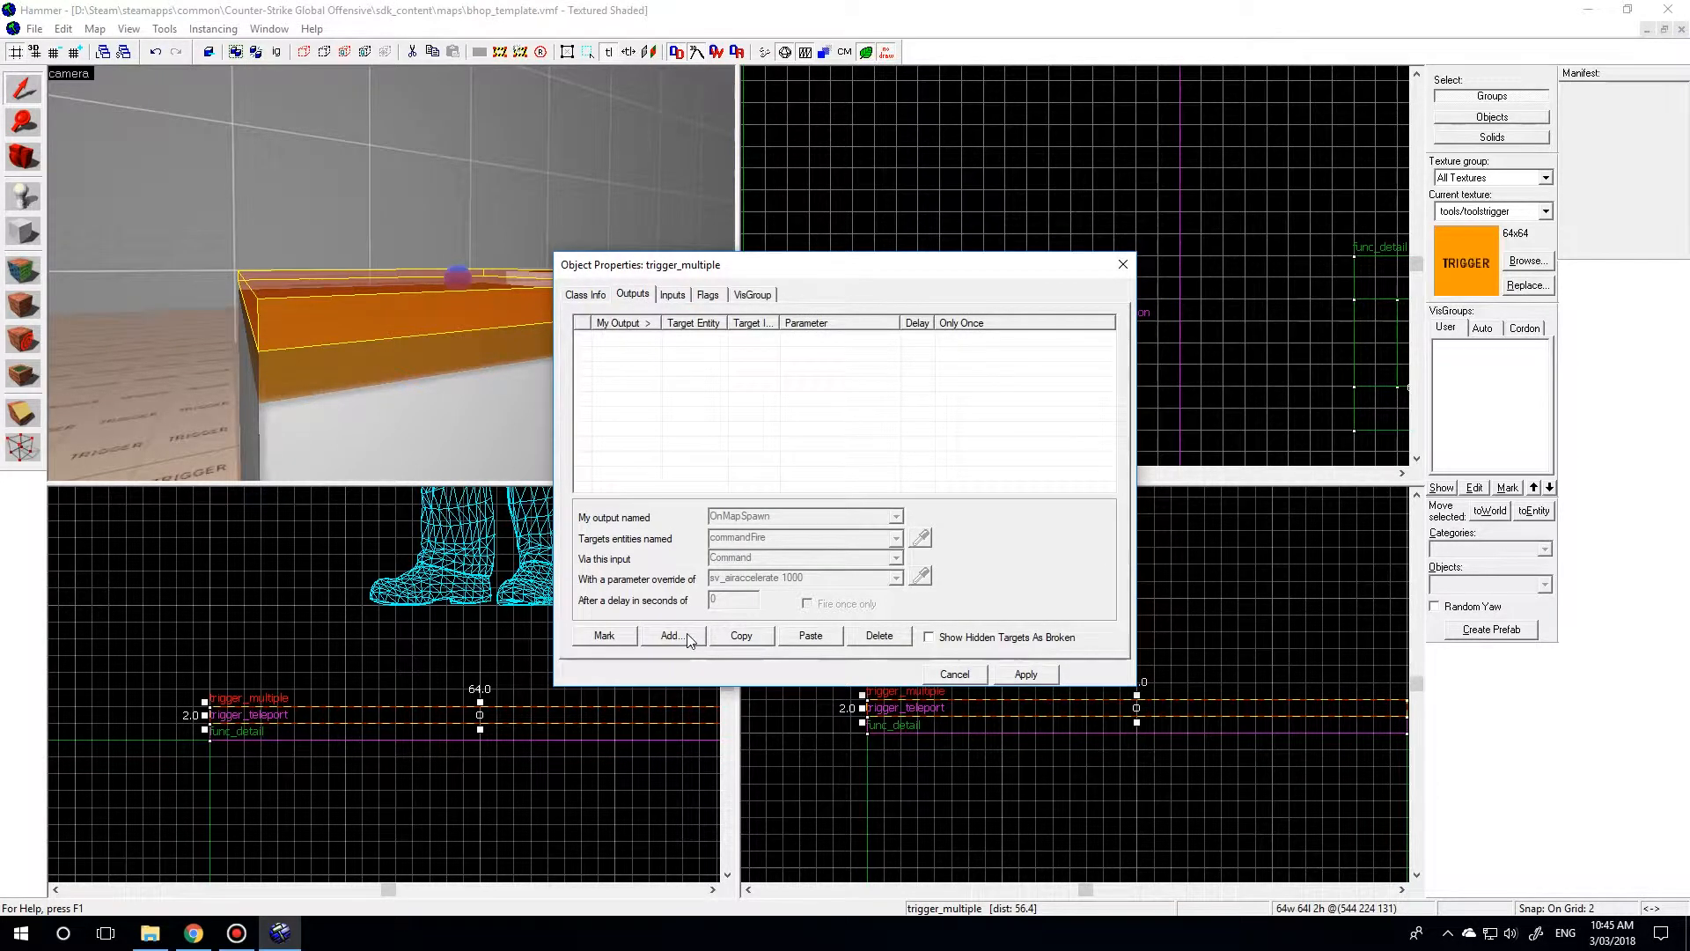
left_click(689, 639)
left_click(896, 517)
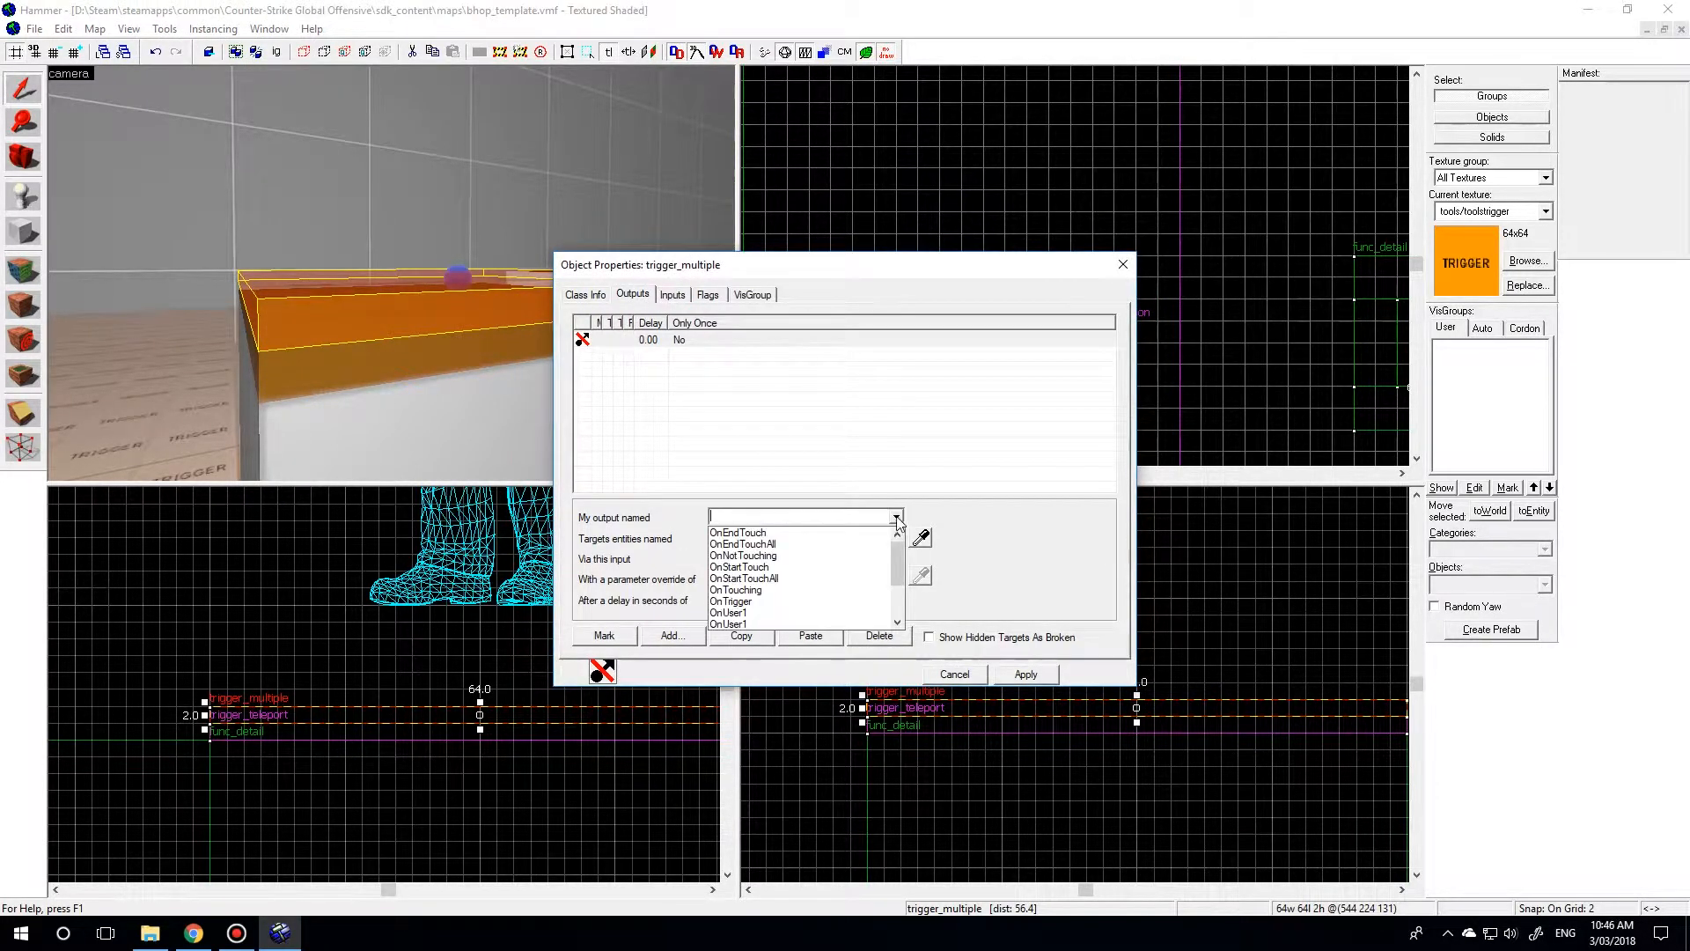
left_click(736, 602)
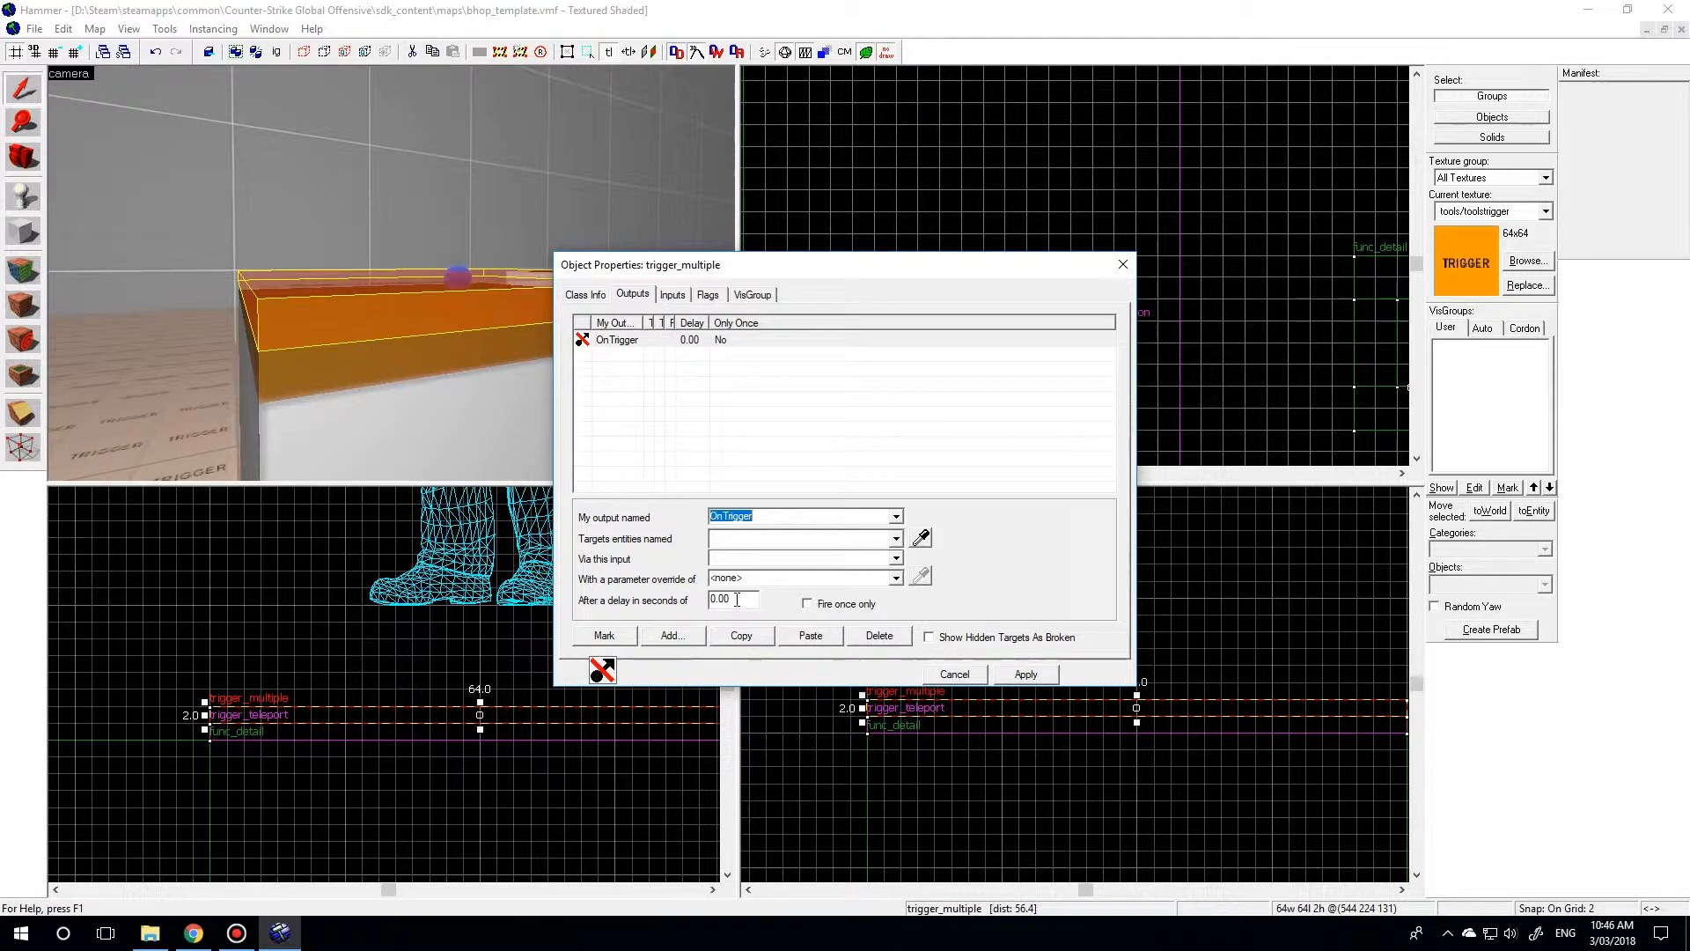
left_click(852, 545)
left_click(896, 539)
left_click(850, 546)
type("!activ")
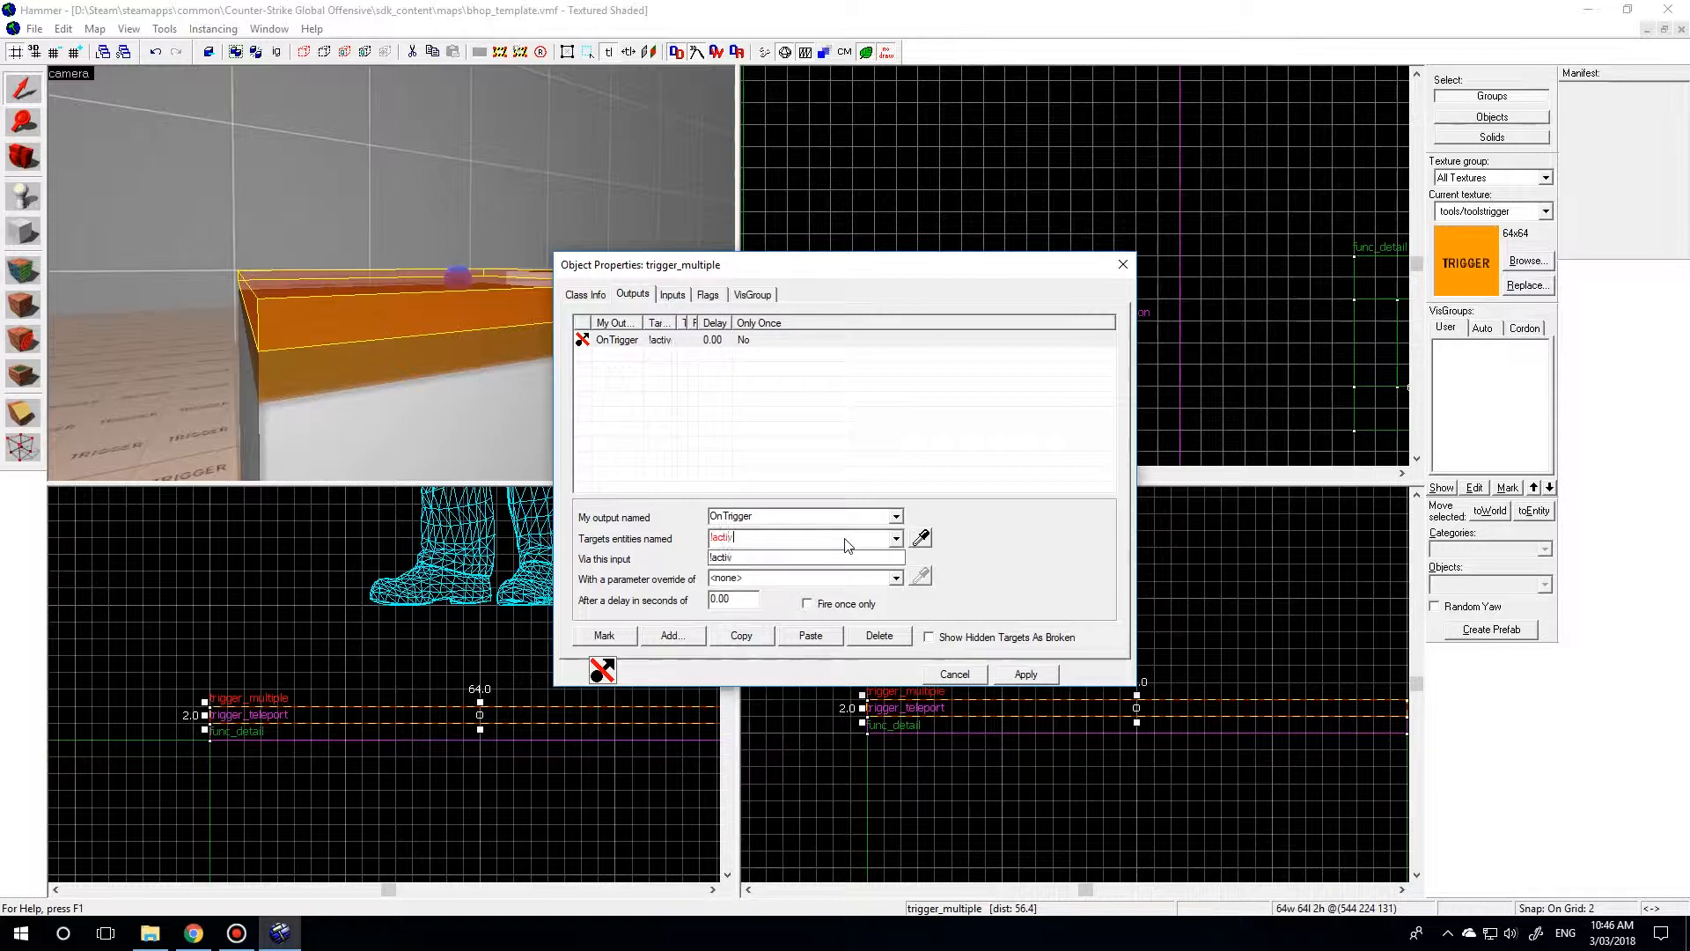
type("ator")
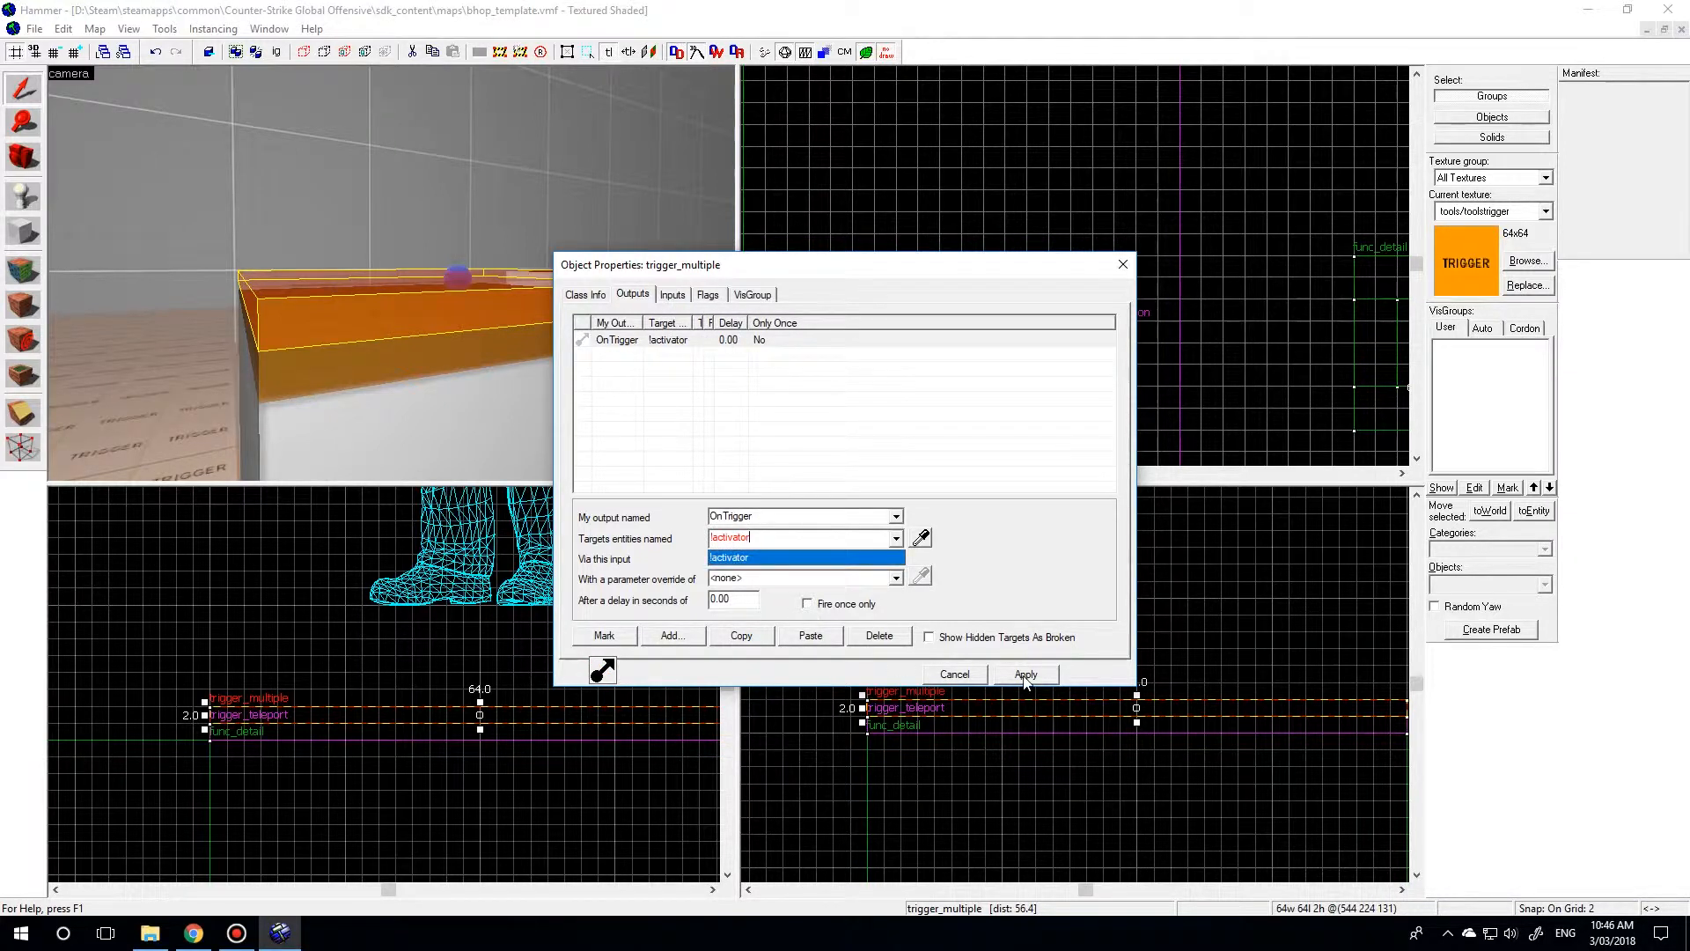
left_click(1026, 674)
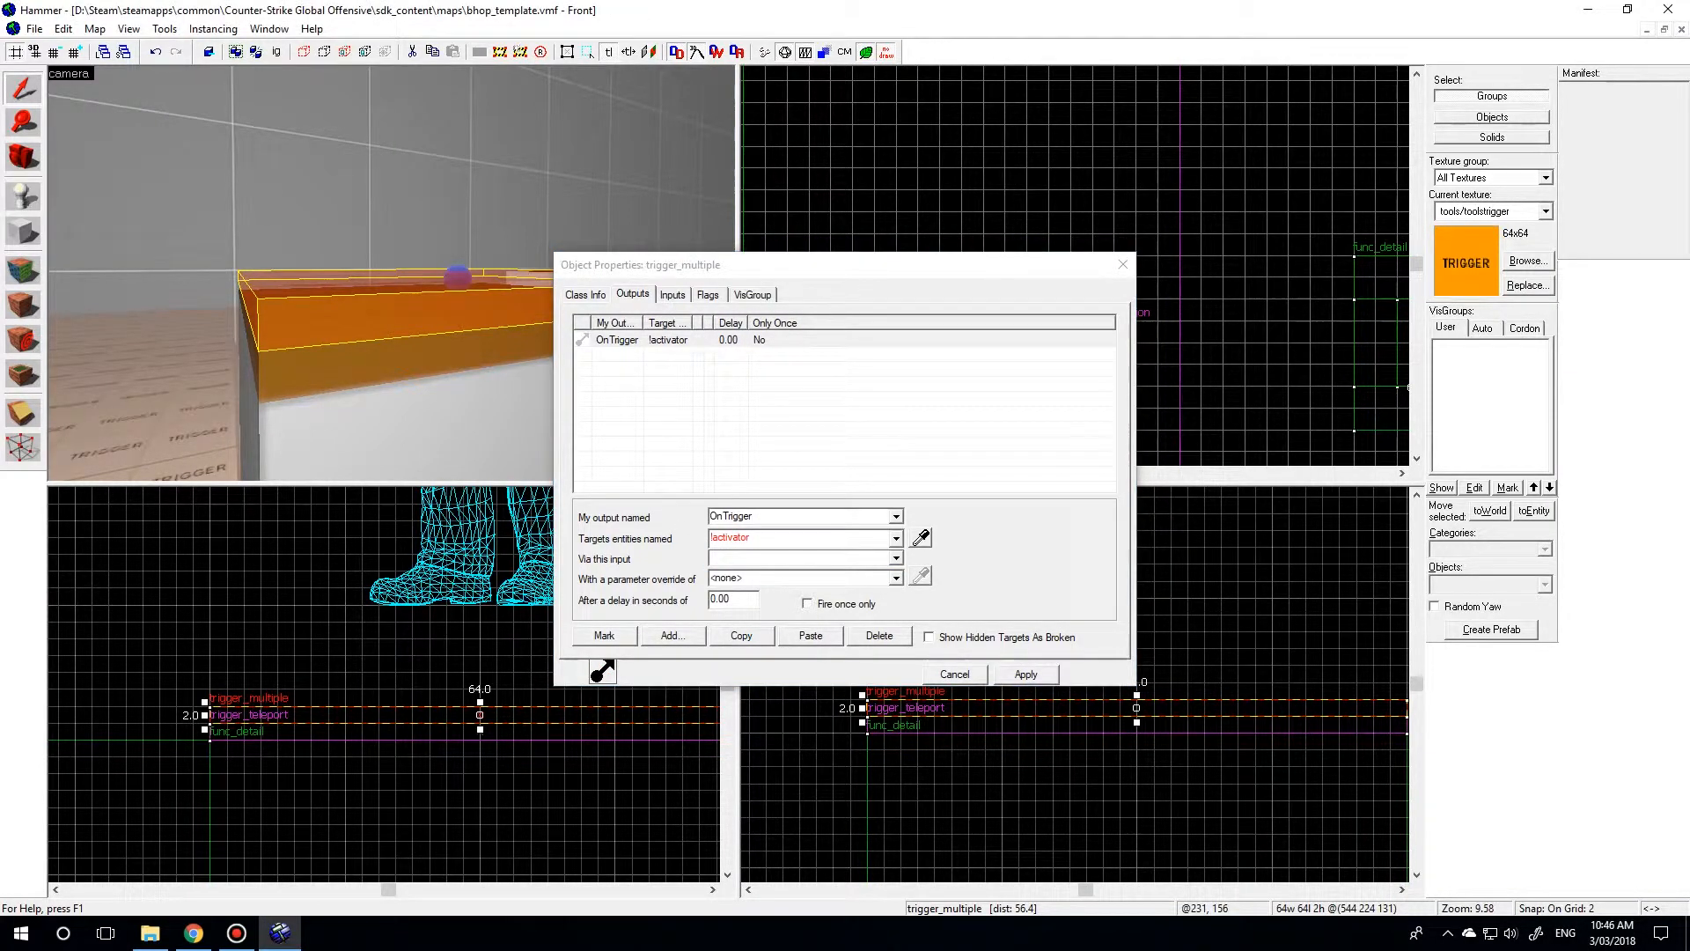
Make the OnTrigger output use the AddOutput input with the parameter override targetname bhopfail.
key("alt+Tab")
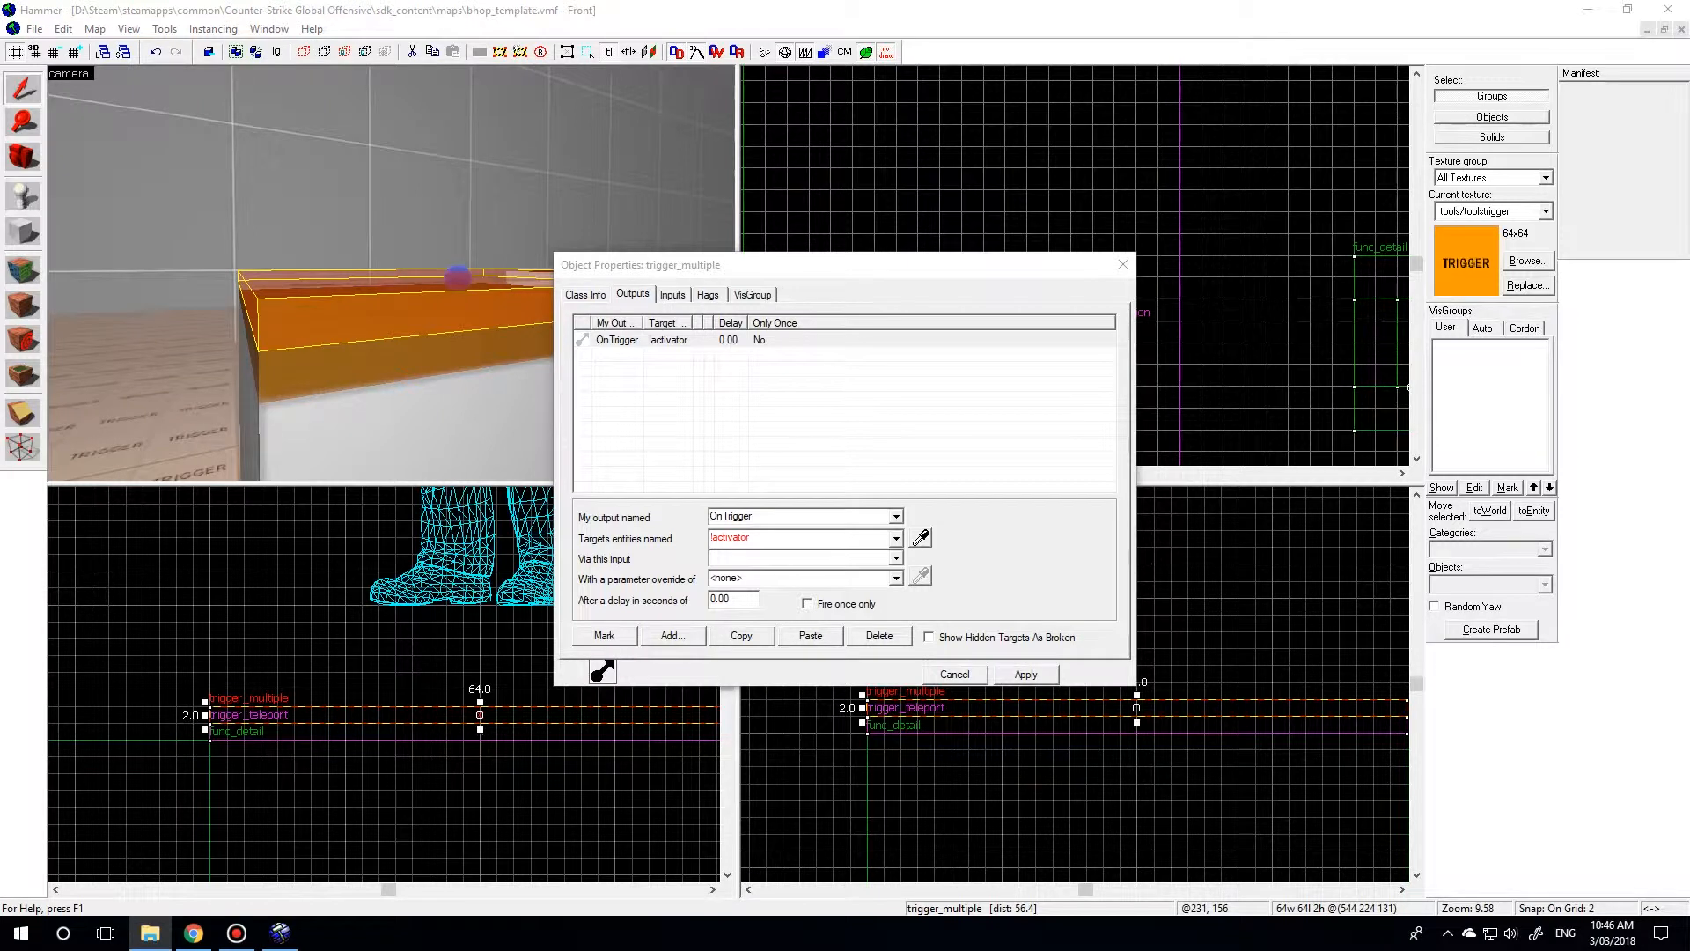
key("alt+Tab")
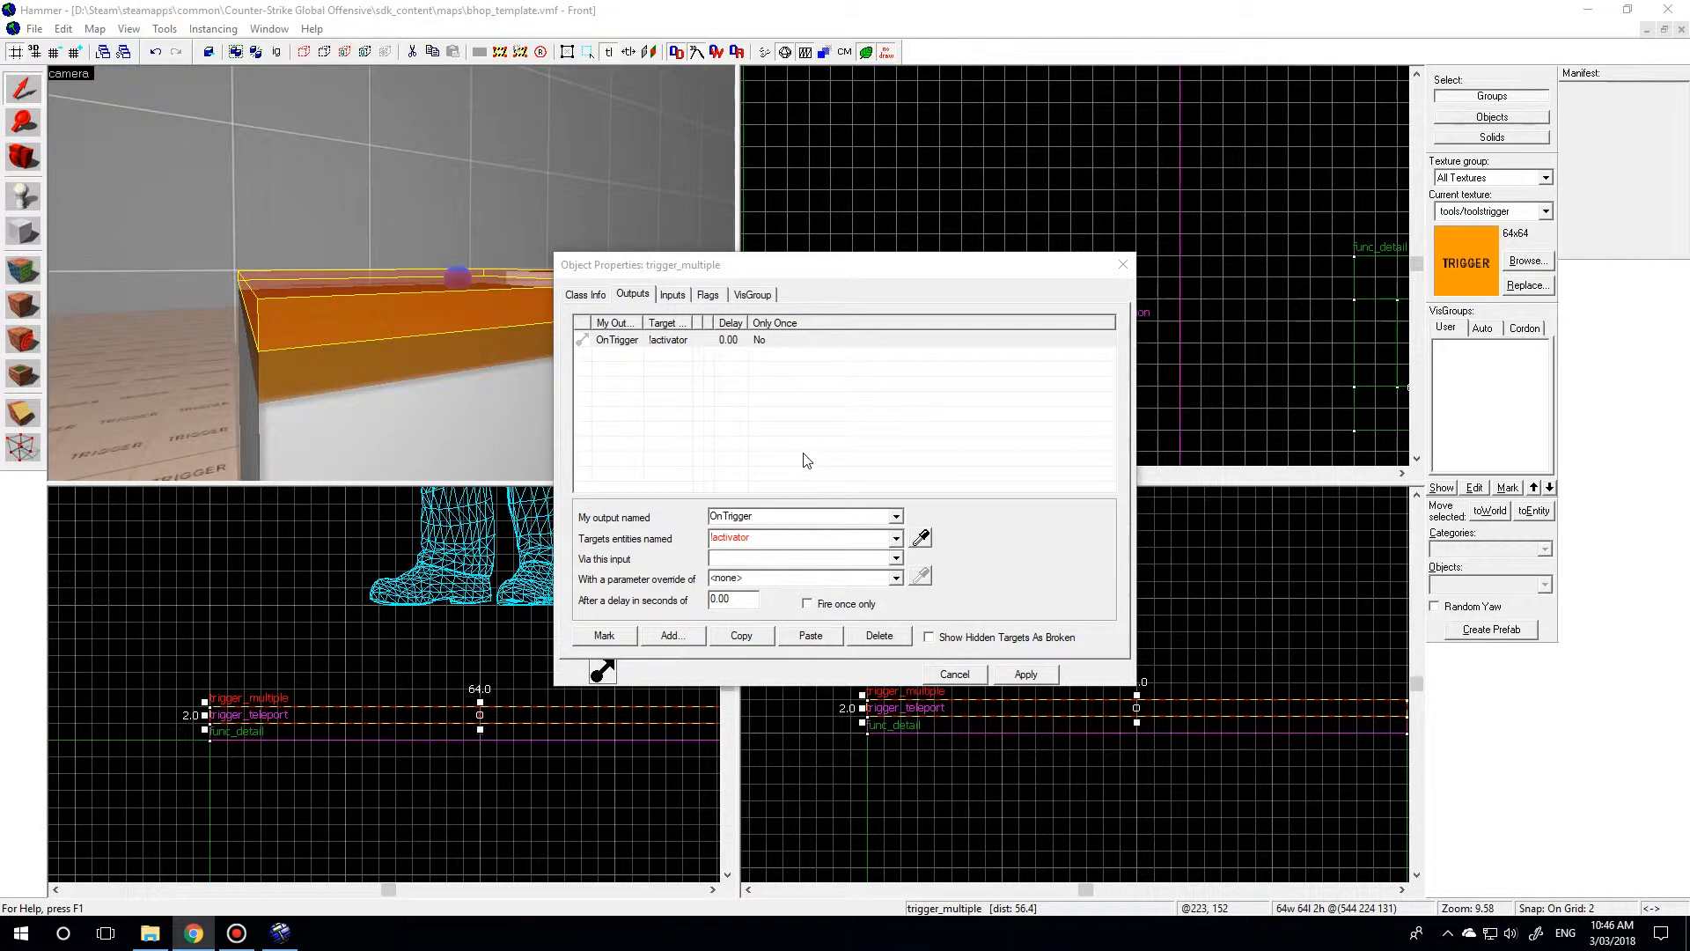
left_click(659, 354)
left_click(660, 341)
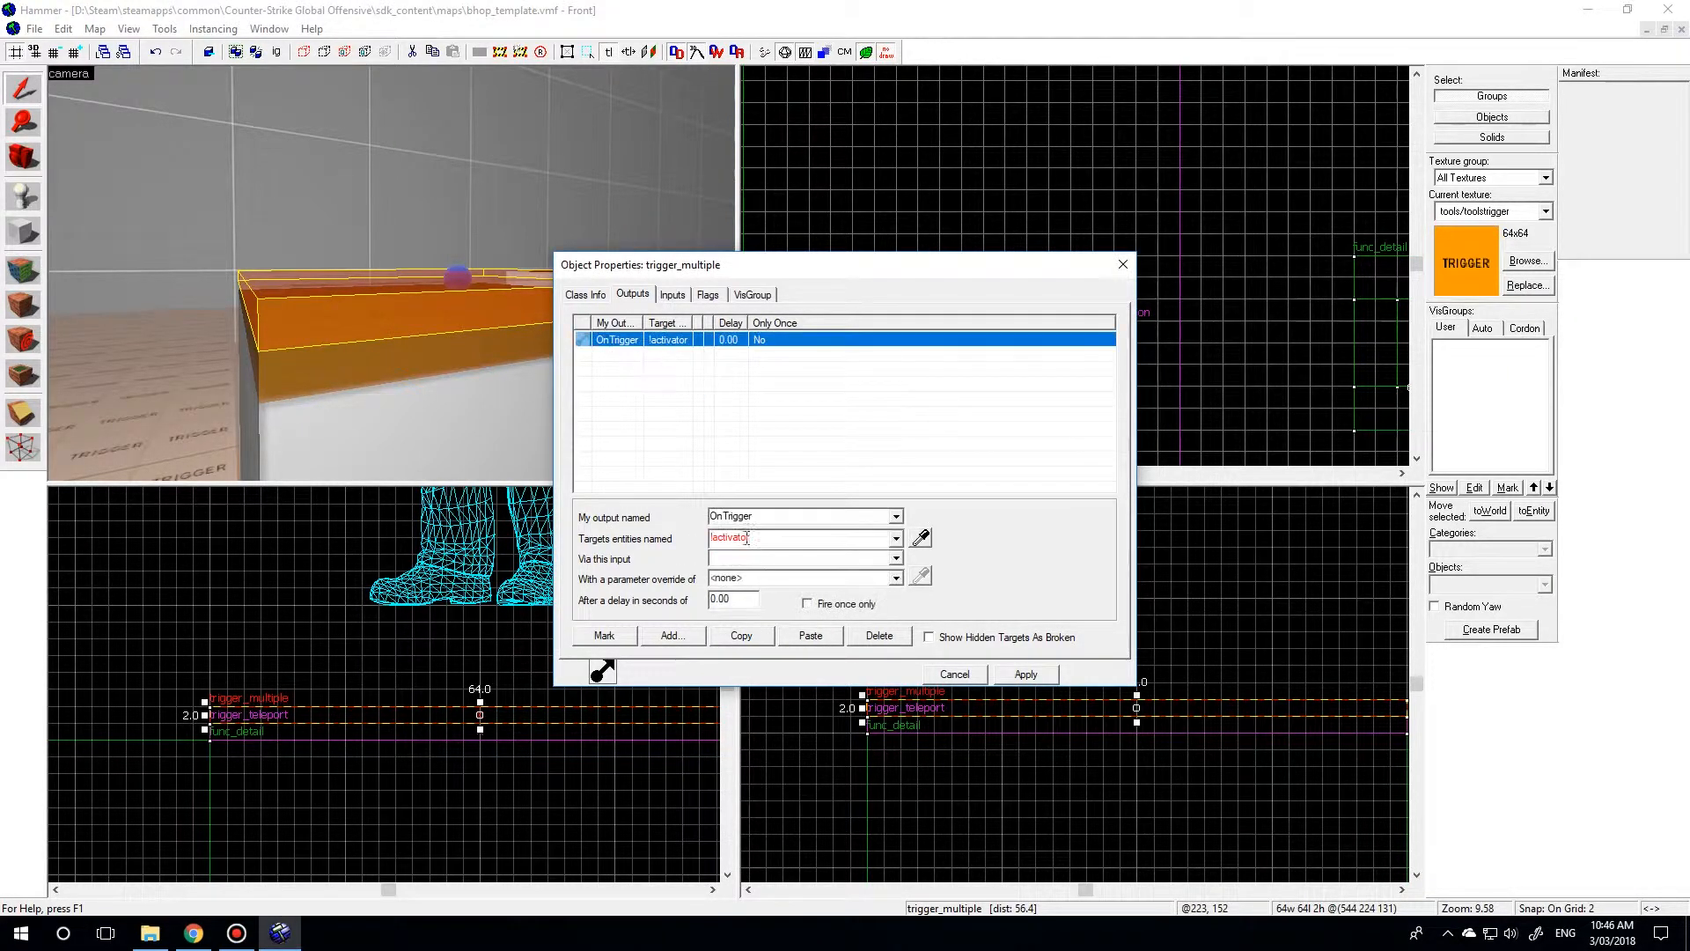
left_click(895, 560)
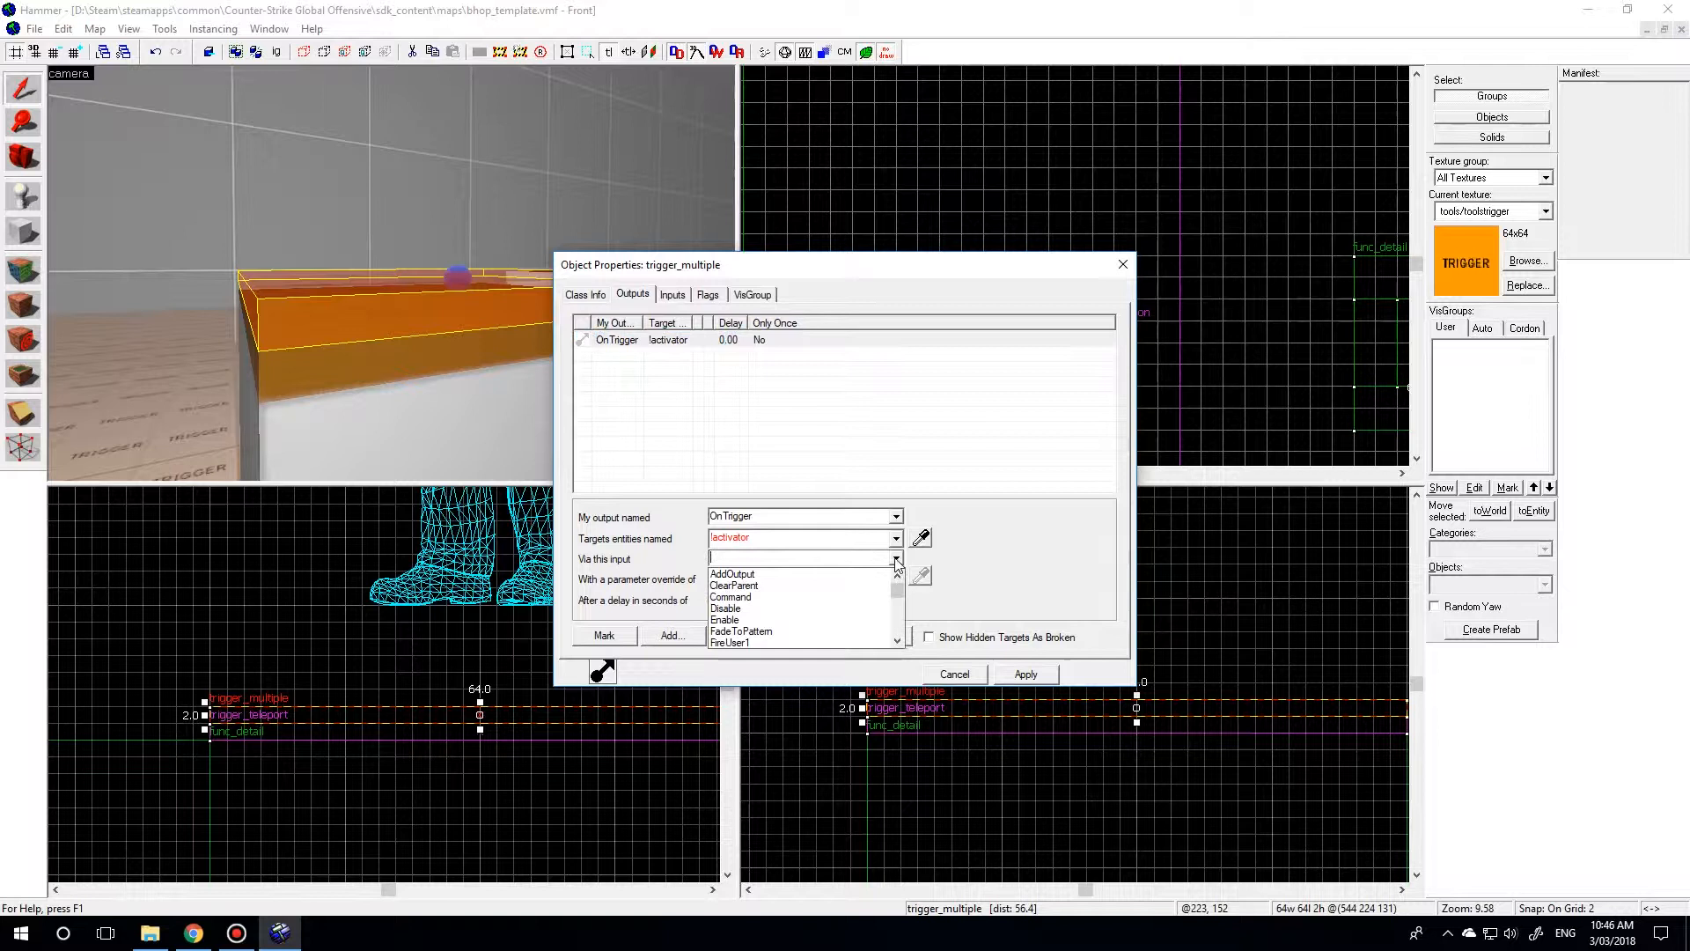
left_click(804, 575)
left_click(762, 575)
type("ta")
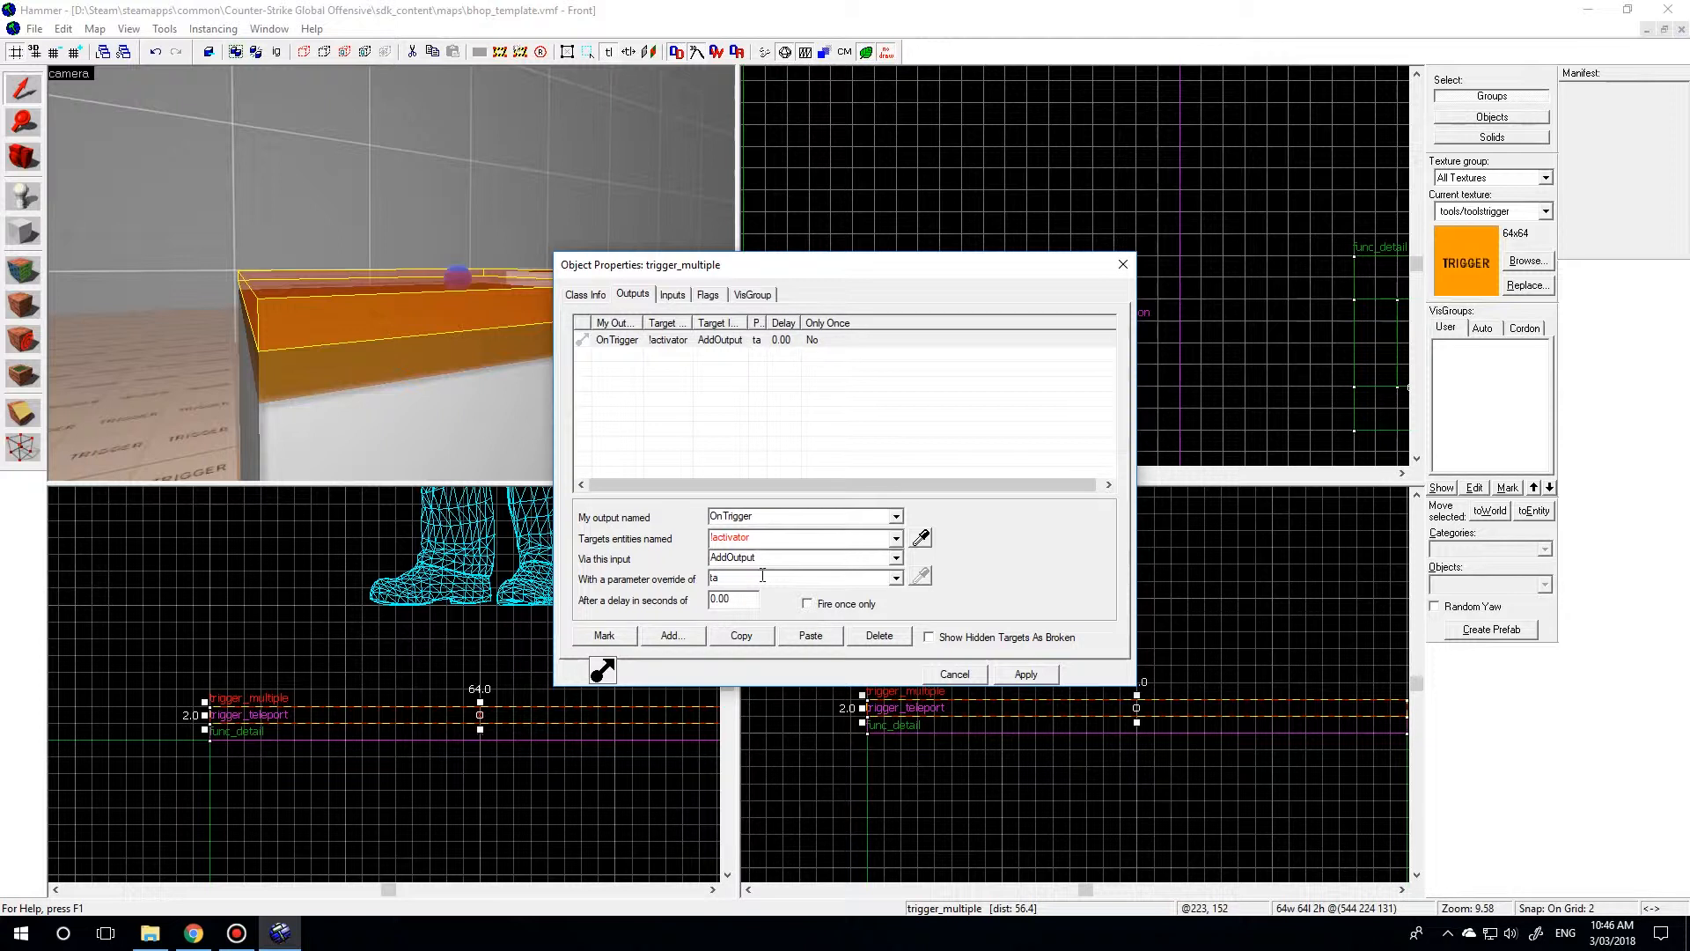
type("rgetnam")
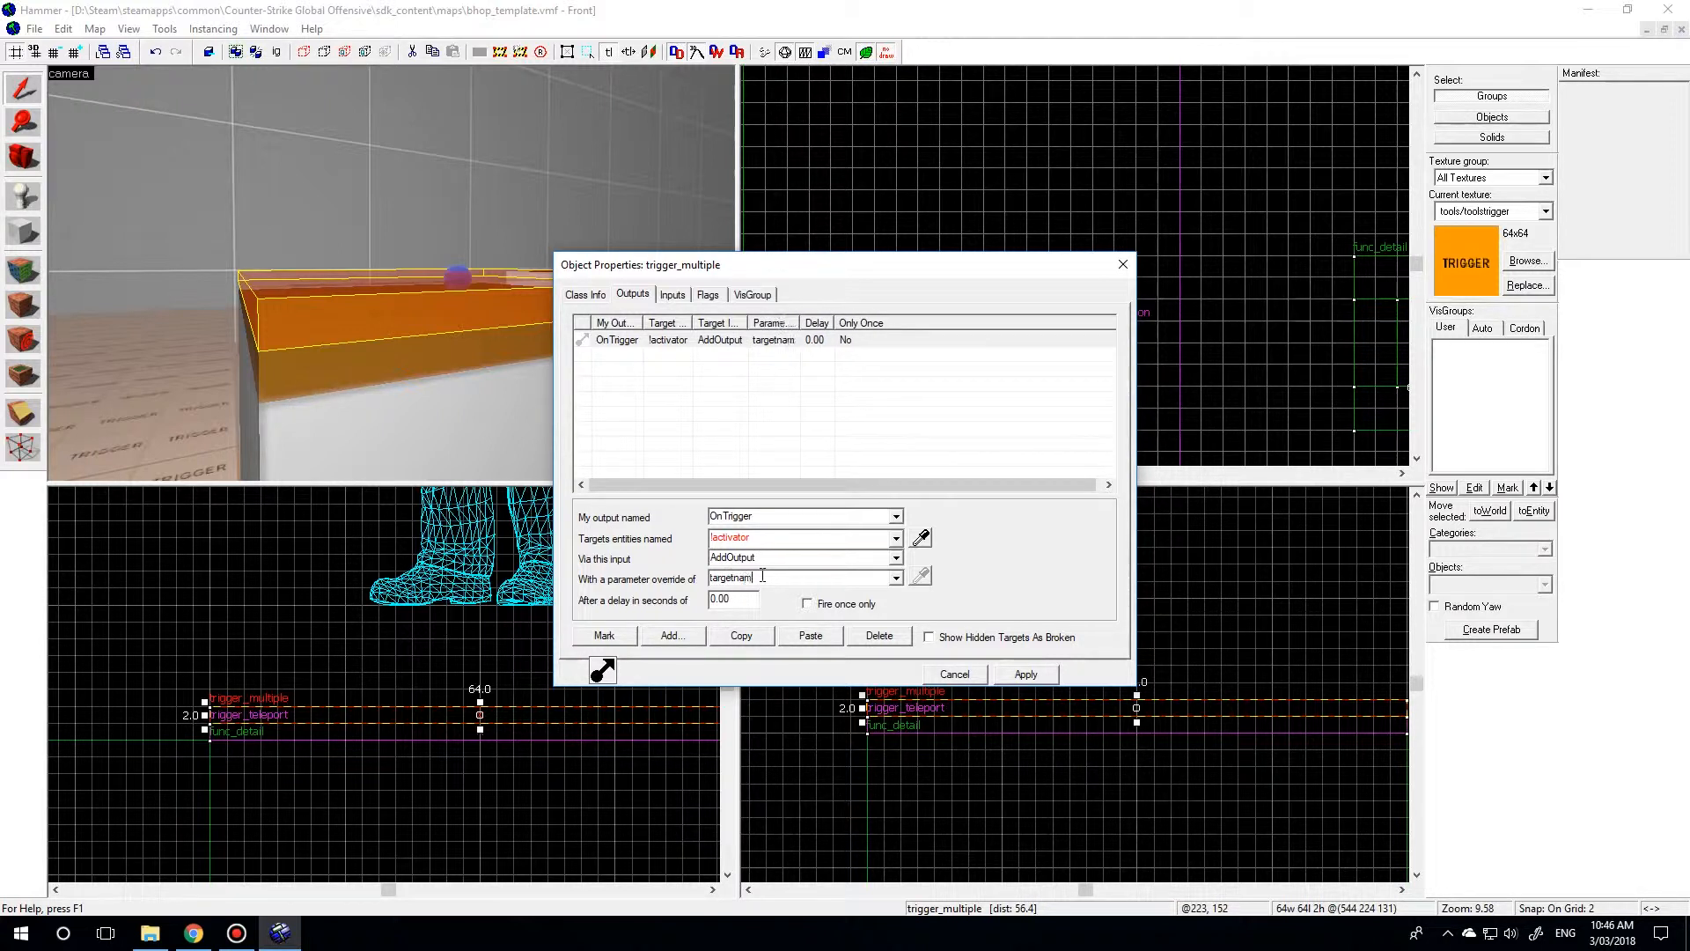
type("e bhopfail")
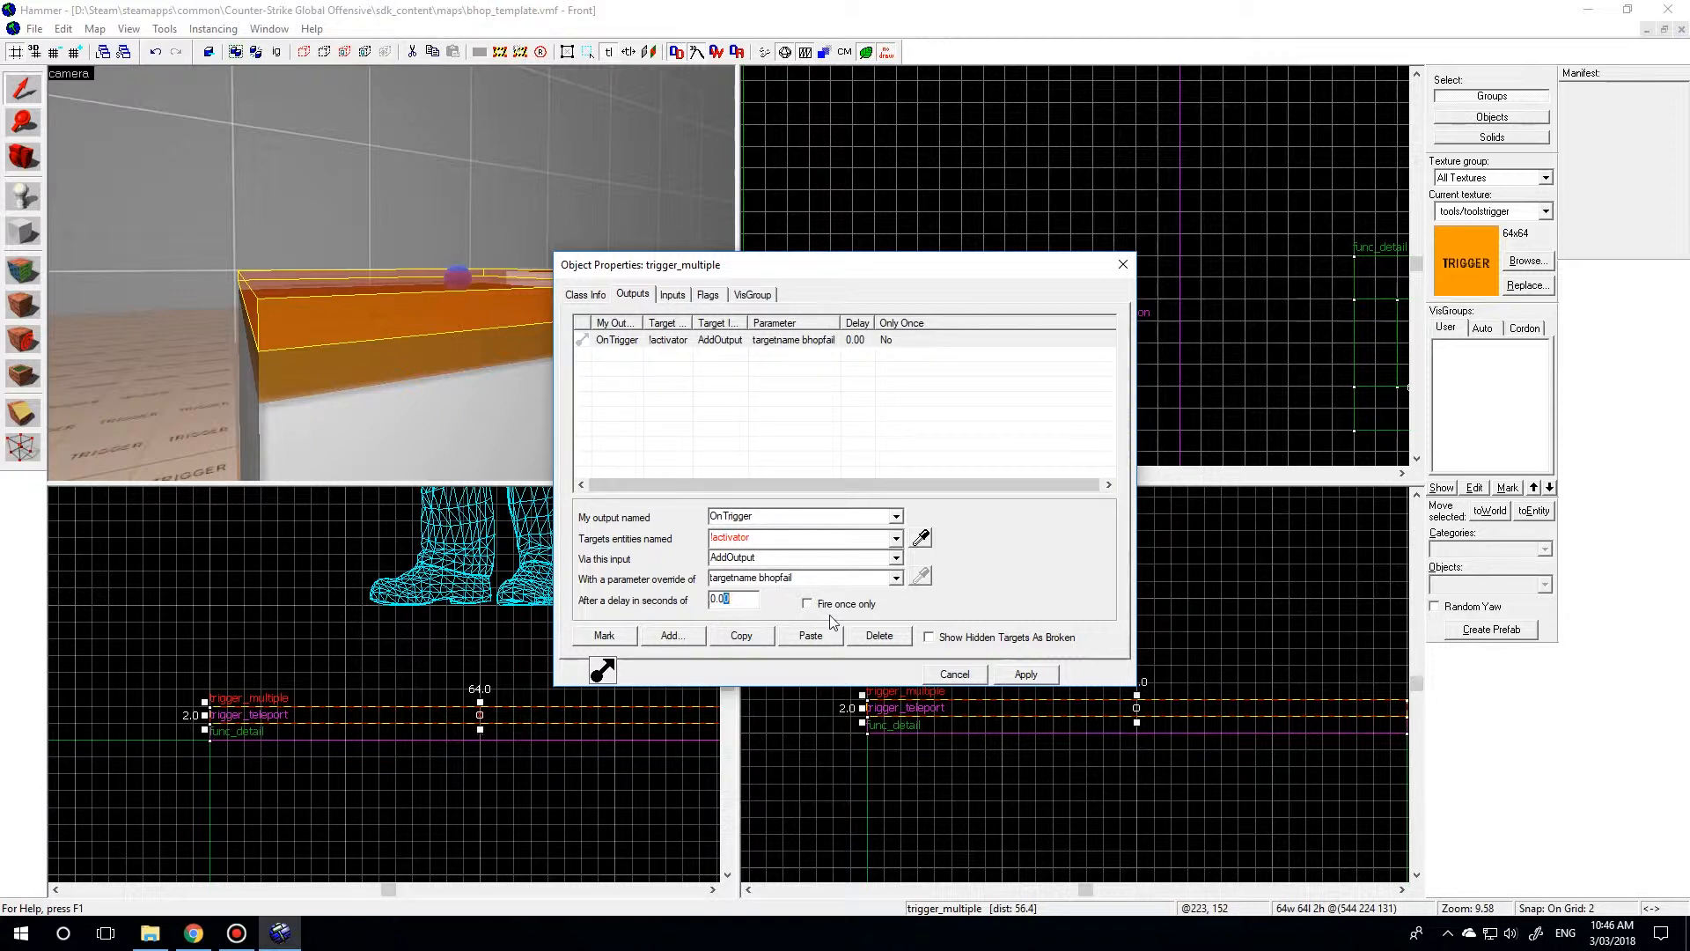
type("9")
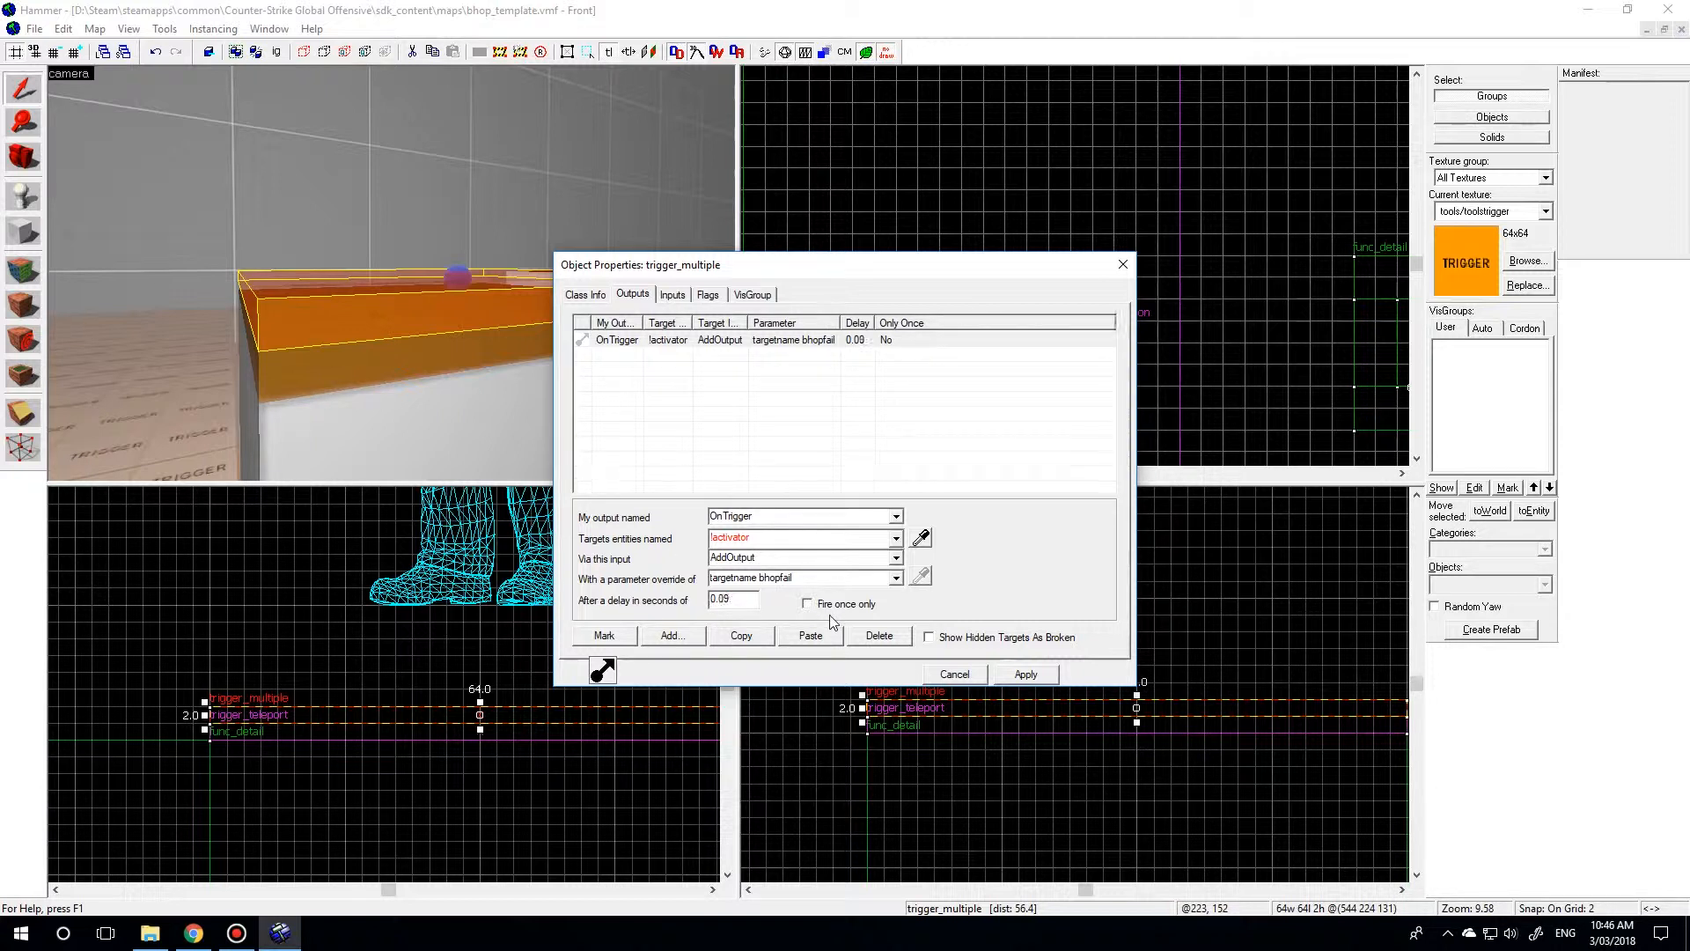
Set the delay of the bhopfail output to 0.09 seconds and apply it to the trigger_multiple.
left_click(1024, 678)
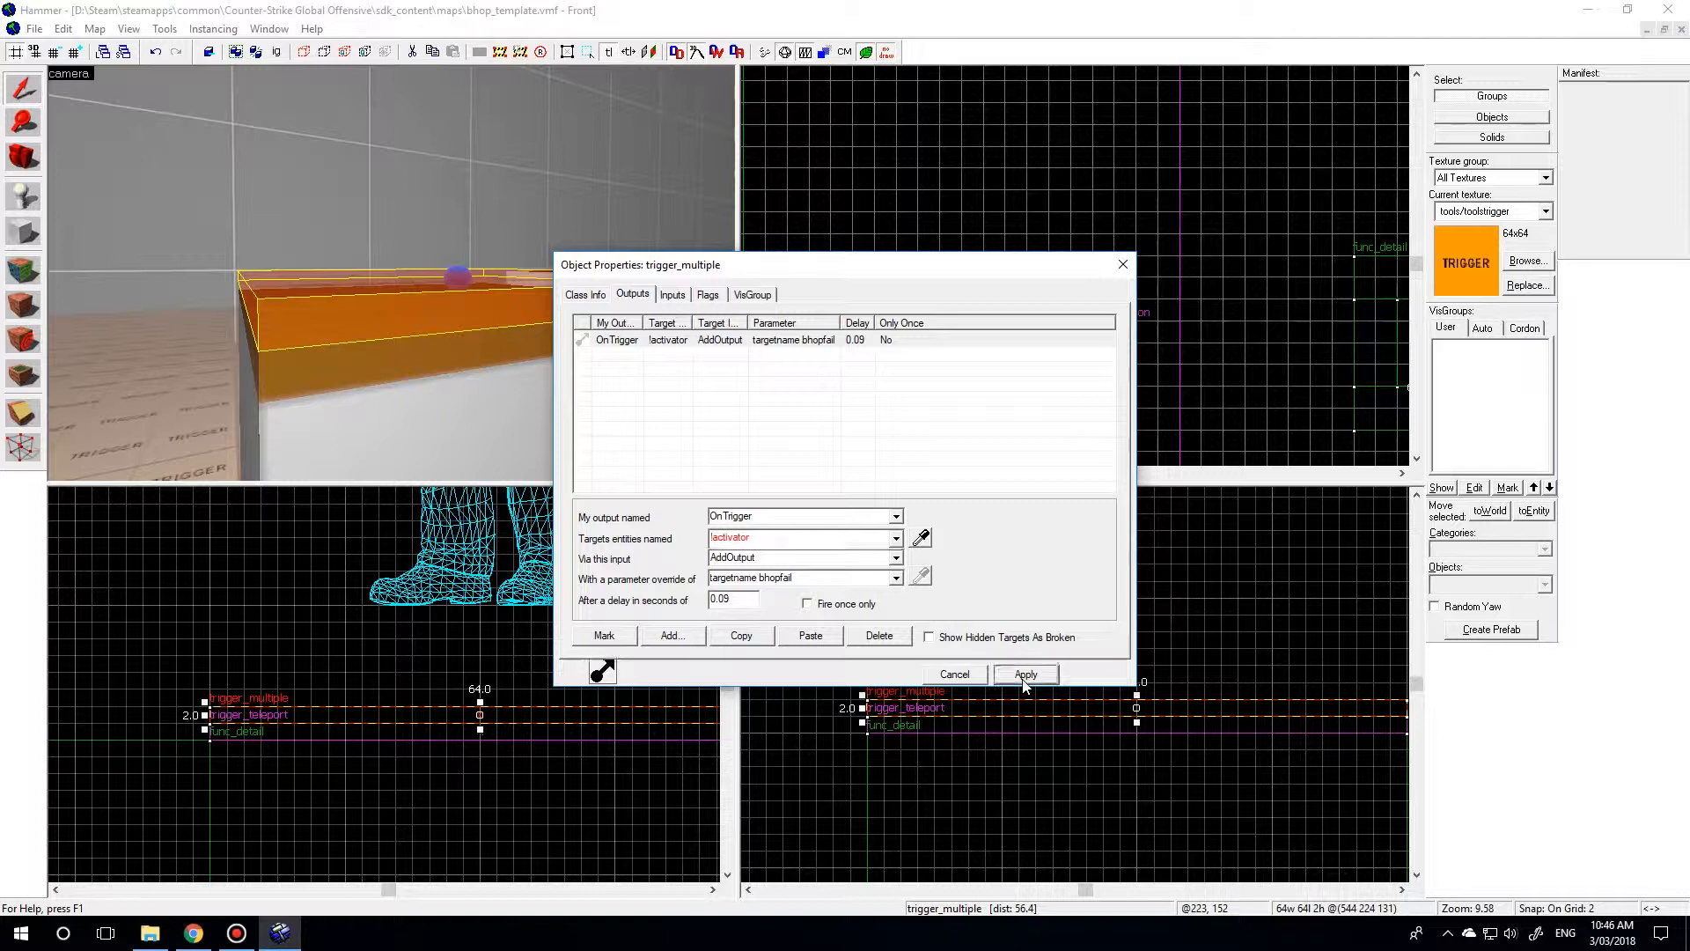
left_click(754, 343)
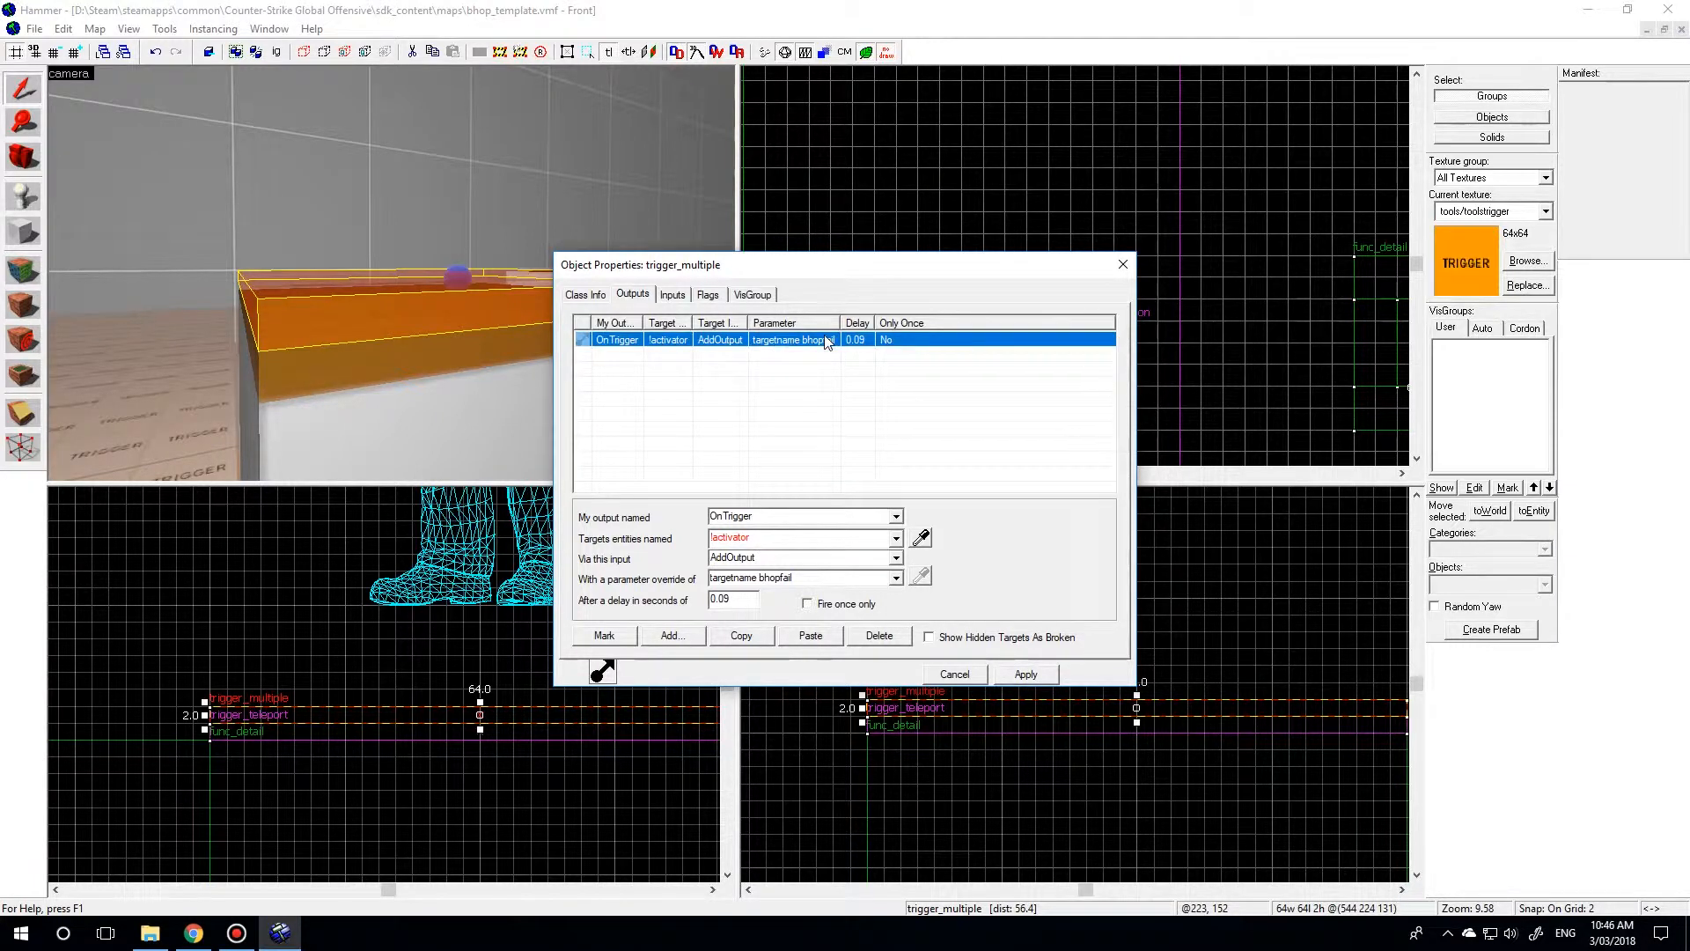
left_click(320, 368)
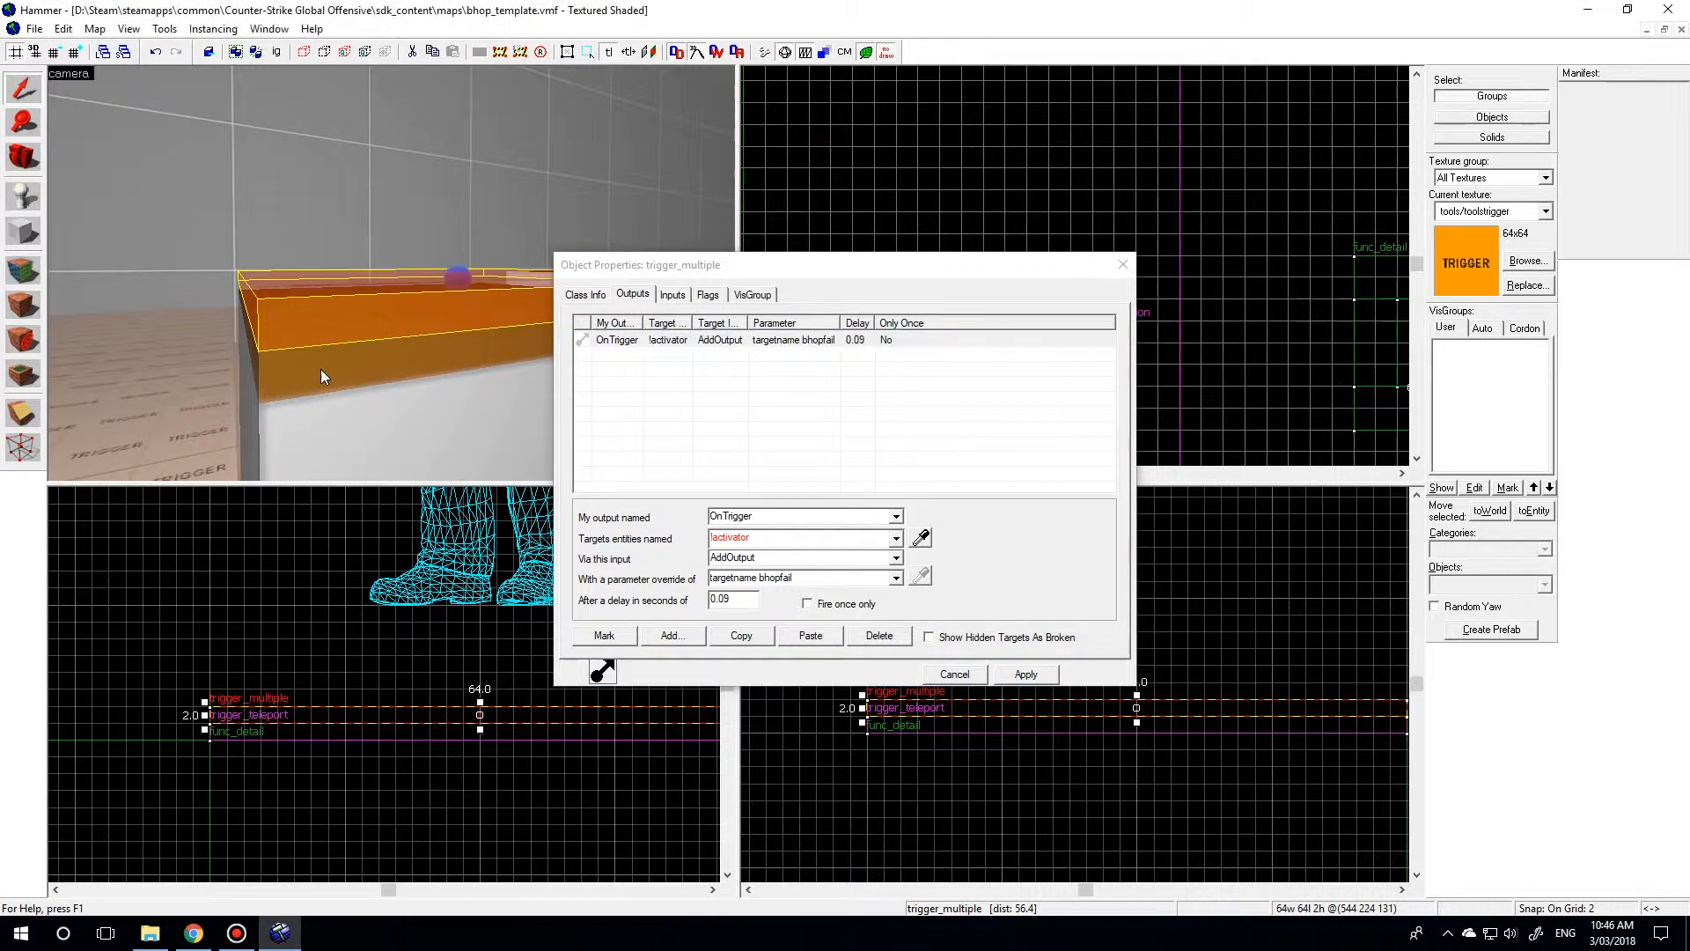
Duplicate the bhopfail OnTrigger output of the trigger_multiple slab by copying and pasting it in the outputs list.
left_click(356, 321)
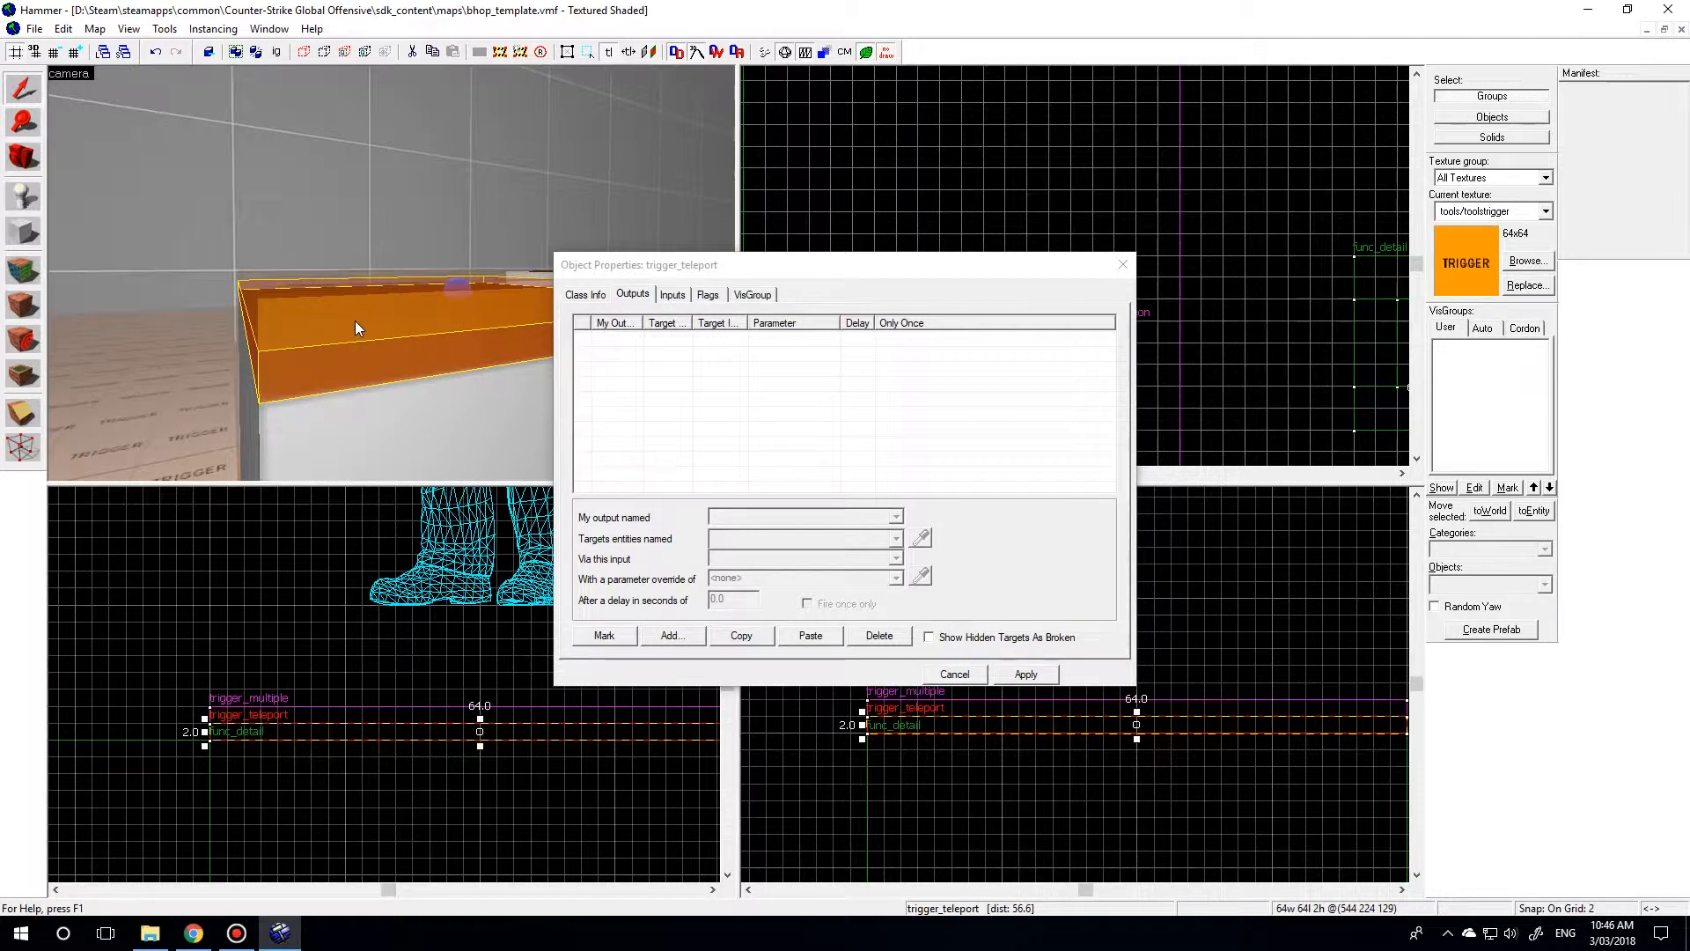
left_click(358, 323)
left_click(865, 345)
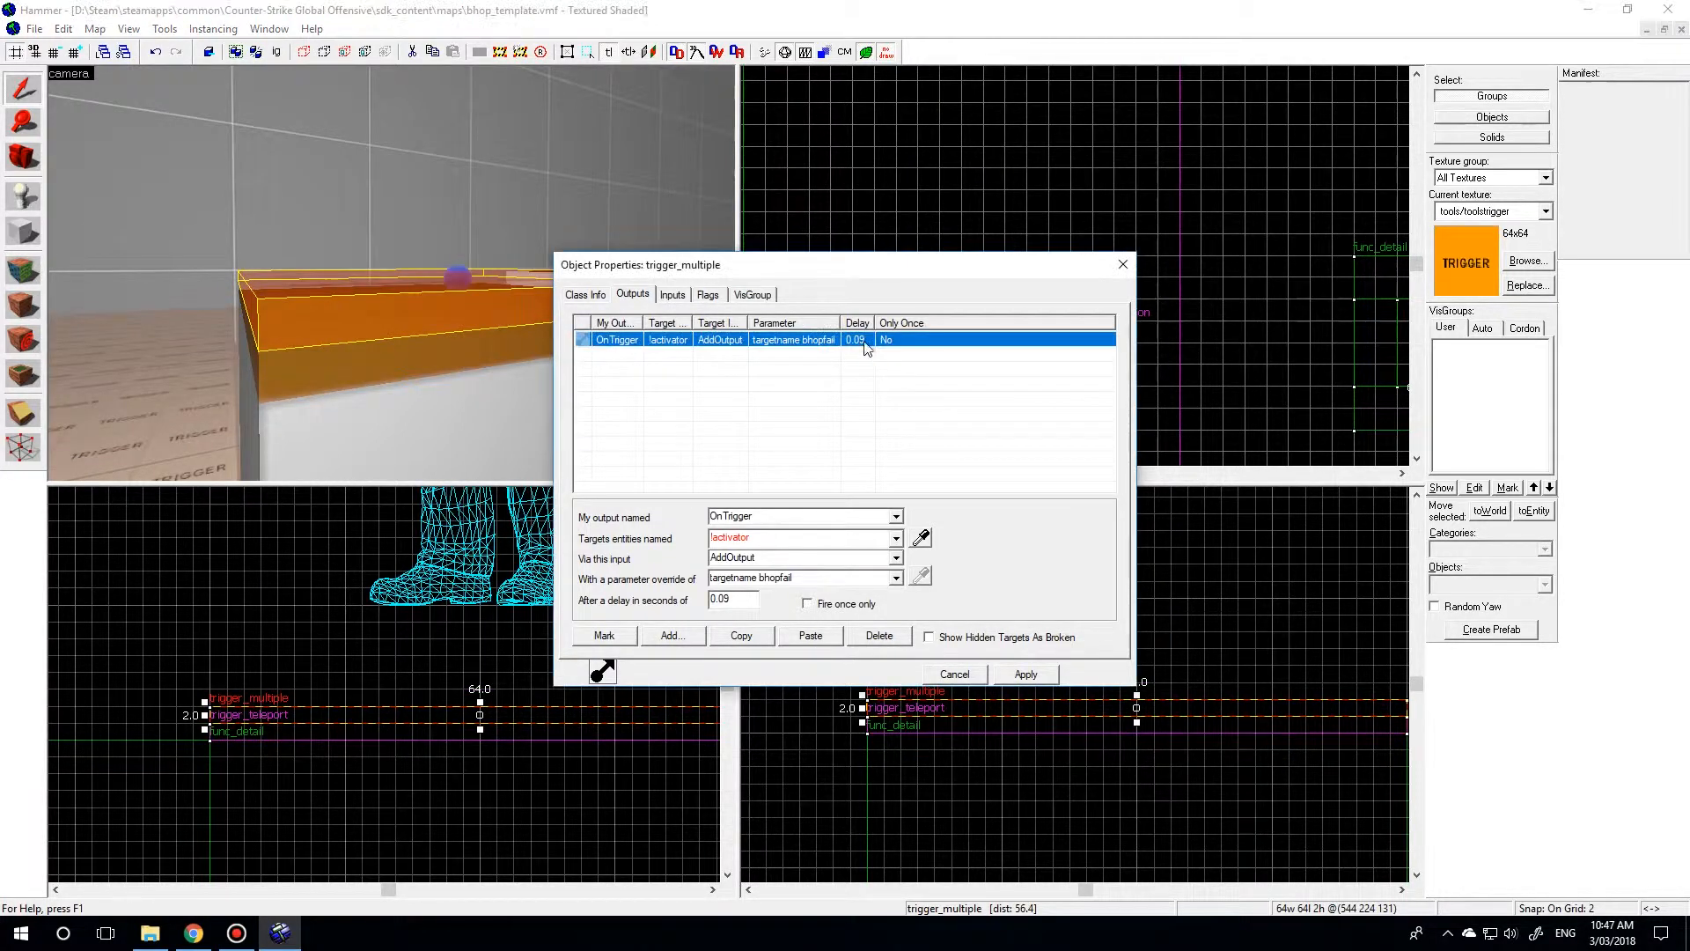
double_click(727, 601)
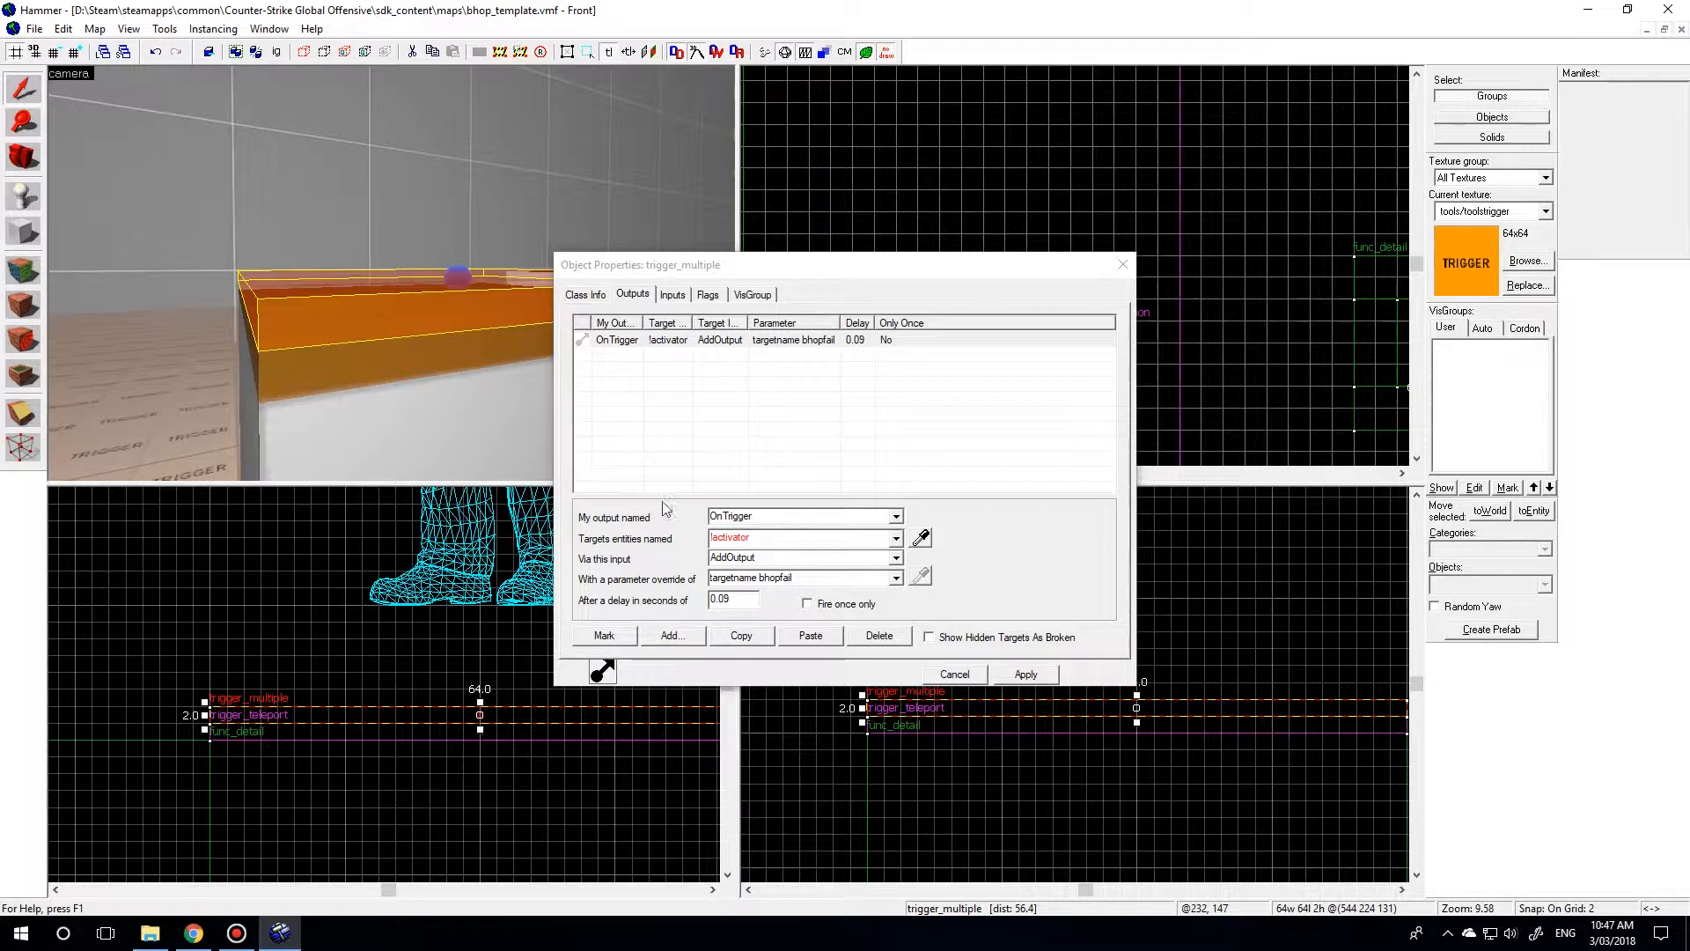
left_click(780, 342)
left_click(756, 637)
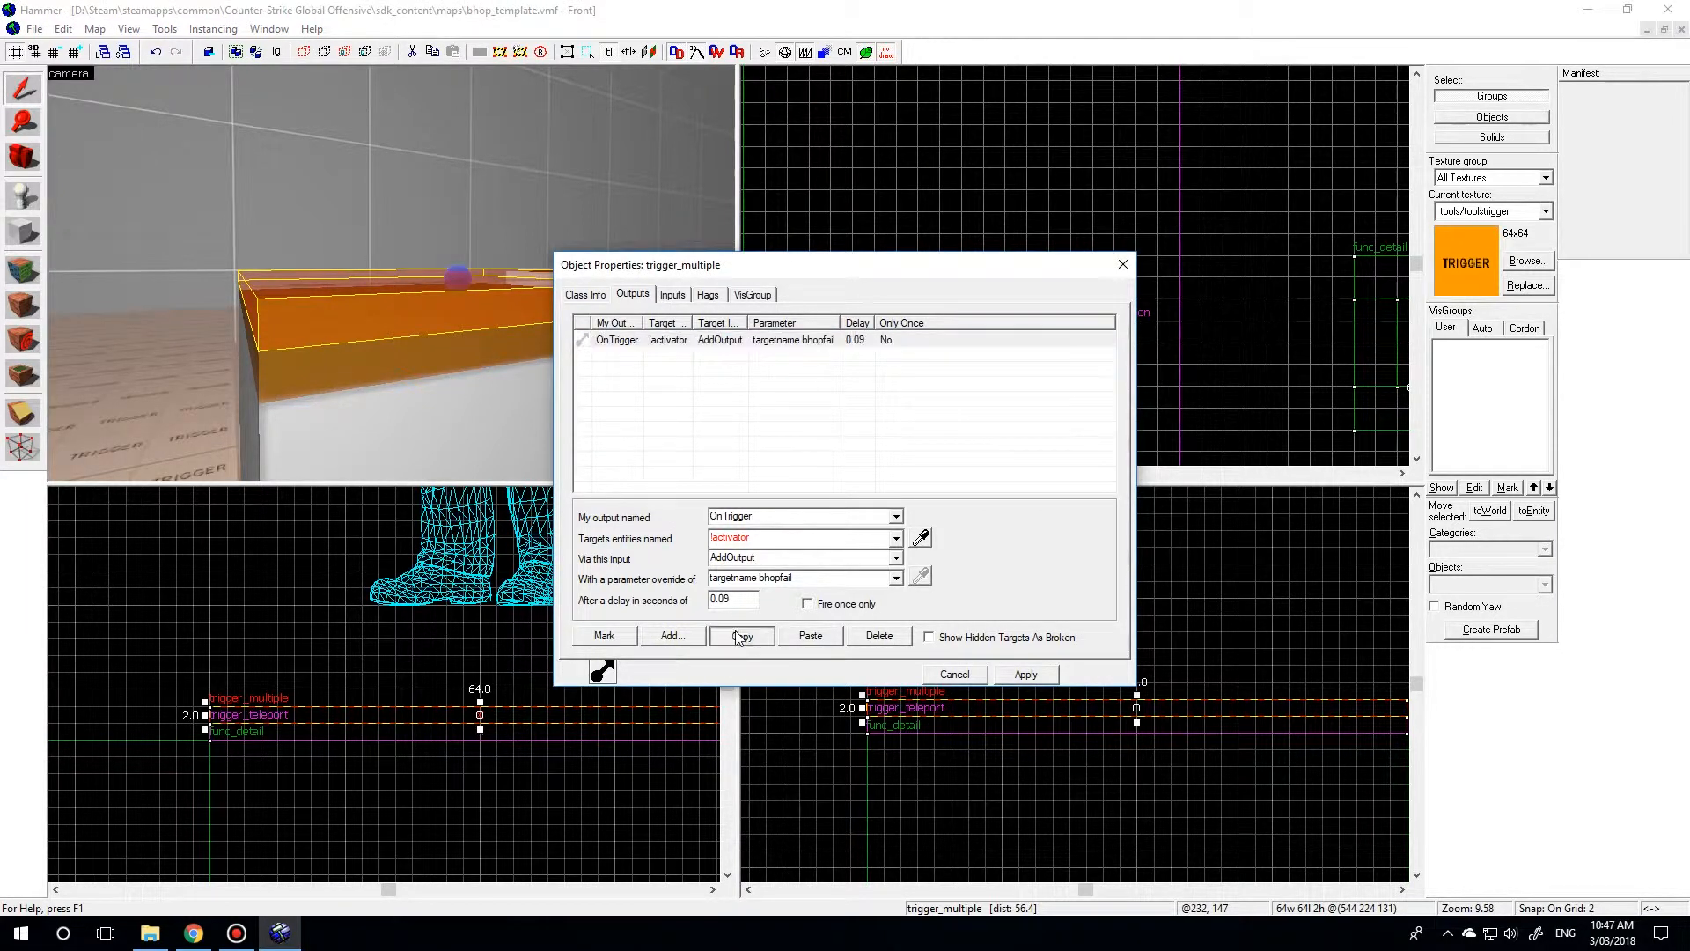
left_click(724, 342)
left_click(811, 635)
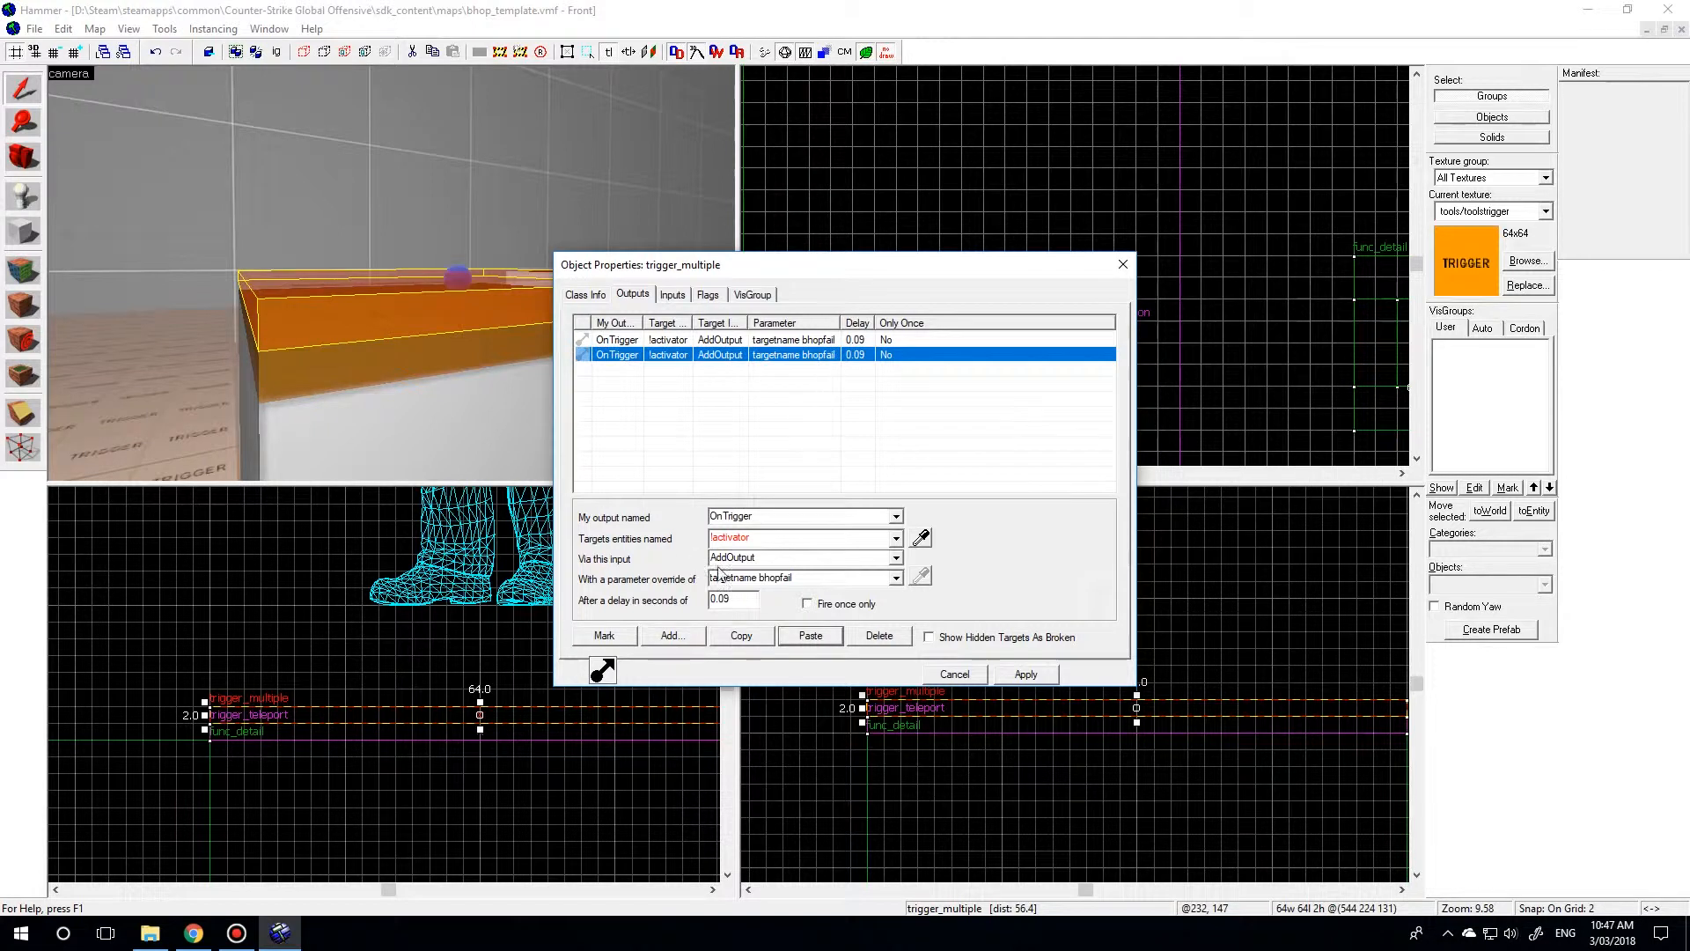
Set the duplicated output to a 0.10 second delay with the parameter override targetname default, then apply and close the properties.
left_click(723, 600)
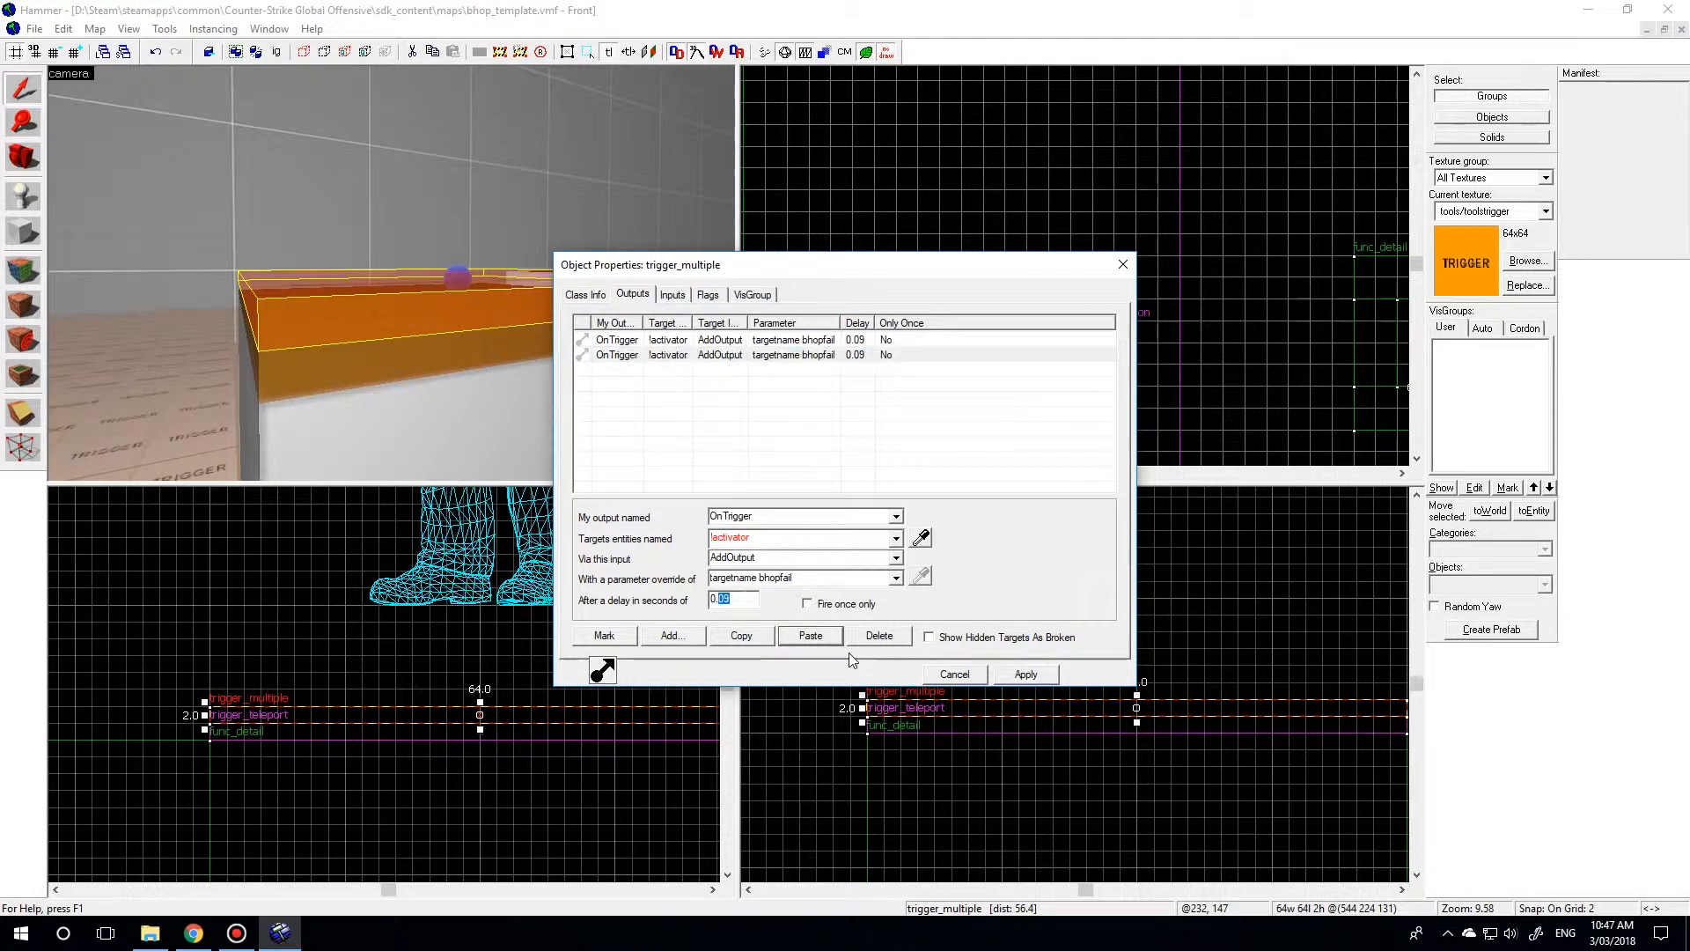
type("10")
left_click(793, 580)
left_click(814, 580)
left_click_drag(812, 580, 766, 581)
left_click_drag(759, 580, 808, 581)
type("default")
left_click(1017, 675)
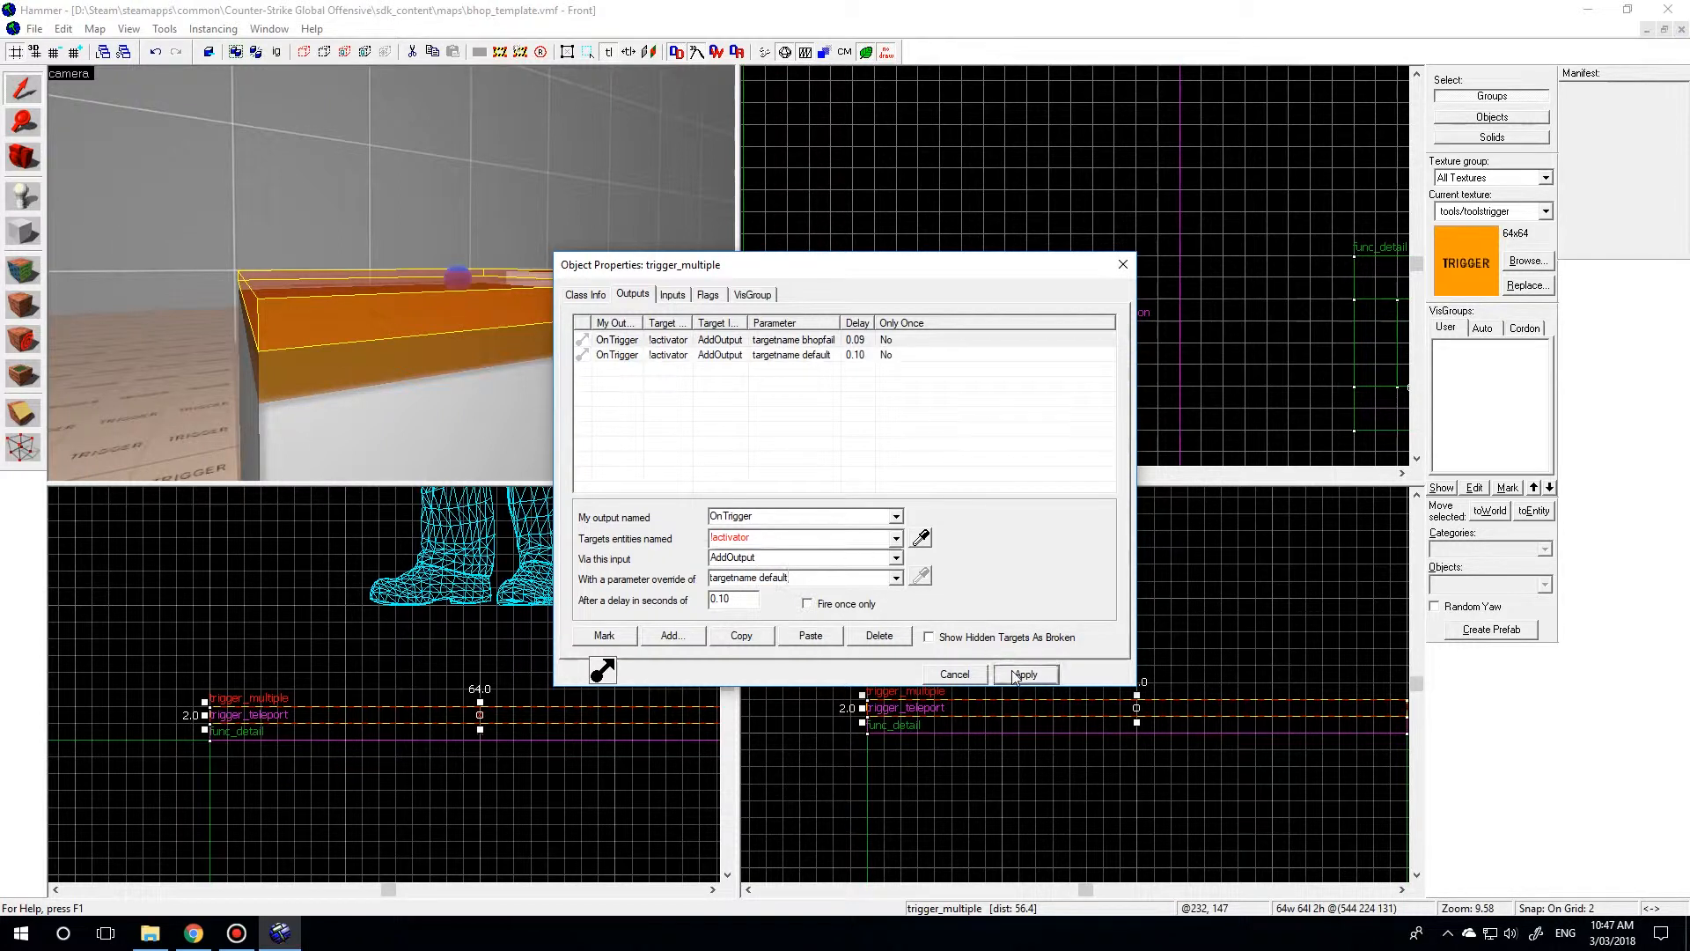
left_click(956, 674)
Review the filter name and remote destination of the trigger_teleport slab on the first jump block.
key("z")
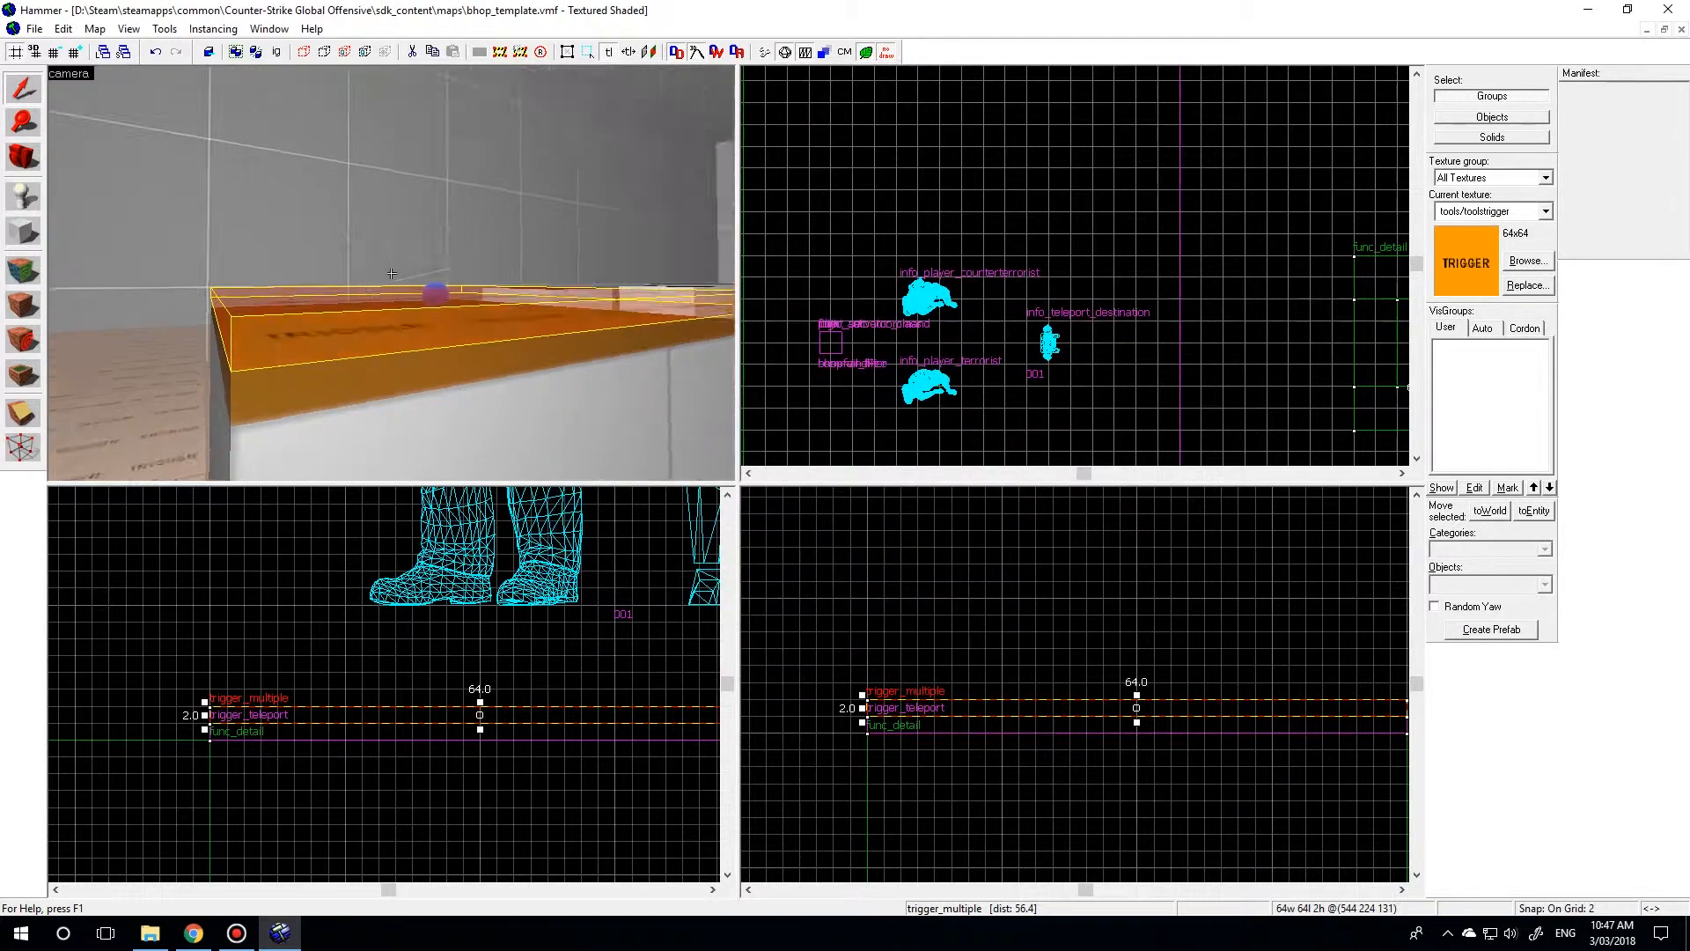
key("s")
key("a")
key("w")
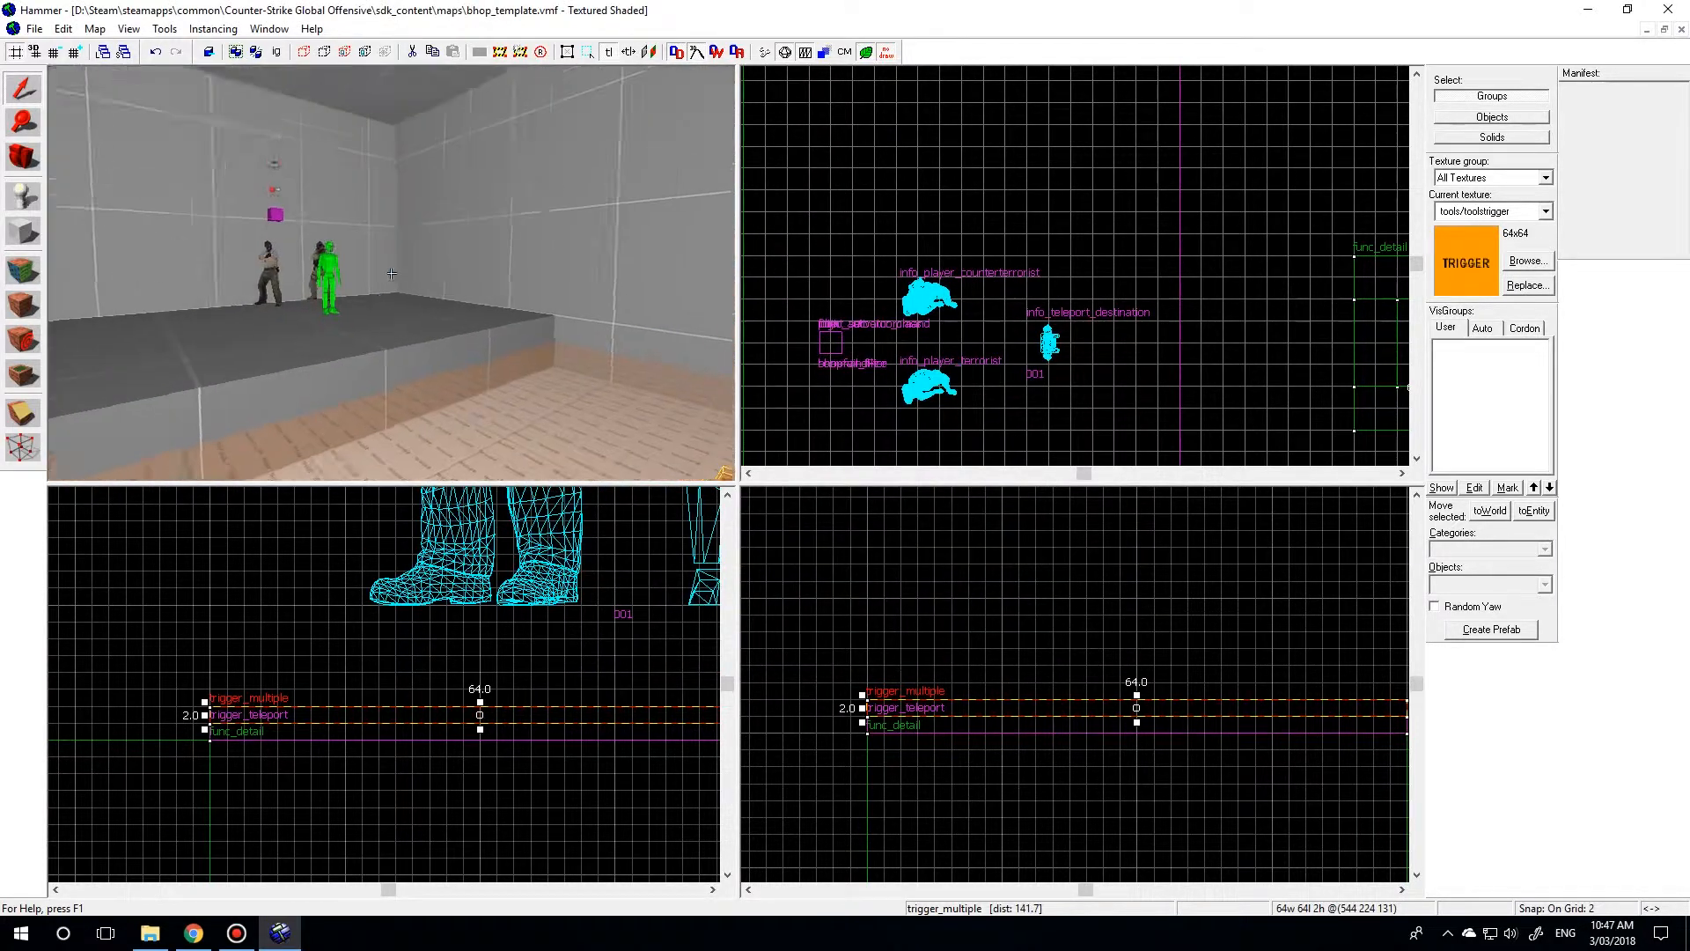
key("w")
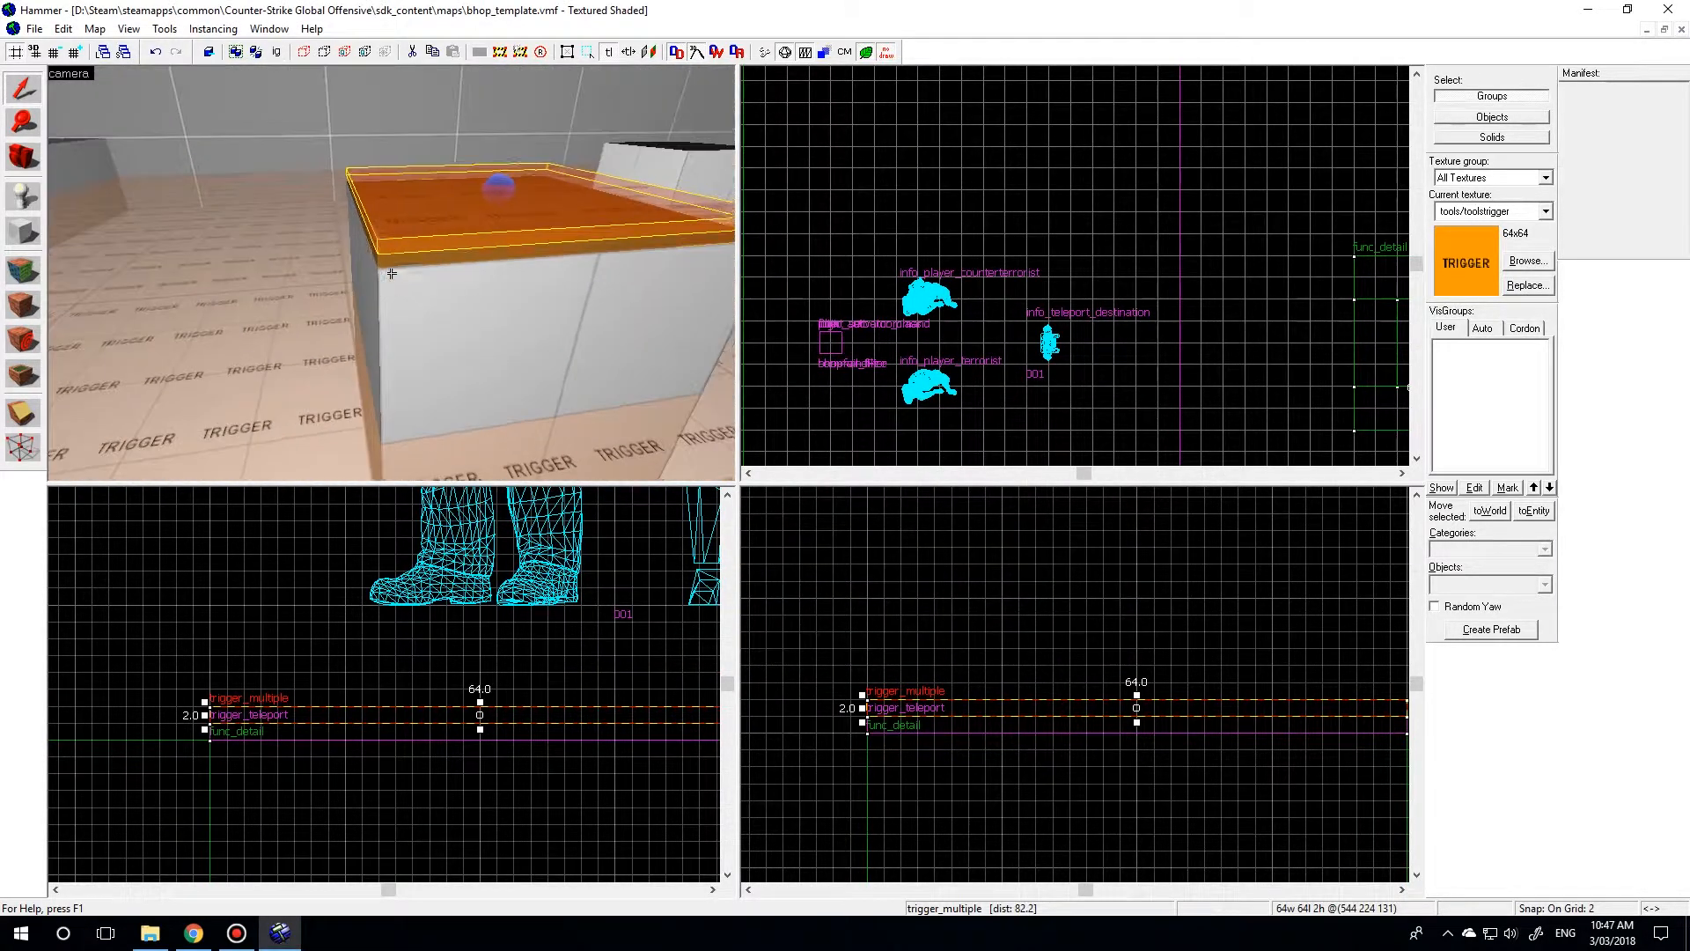
key("z")
left_click(403, 262)
key("alt+Return")
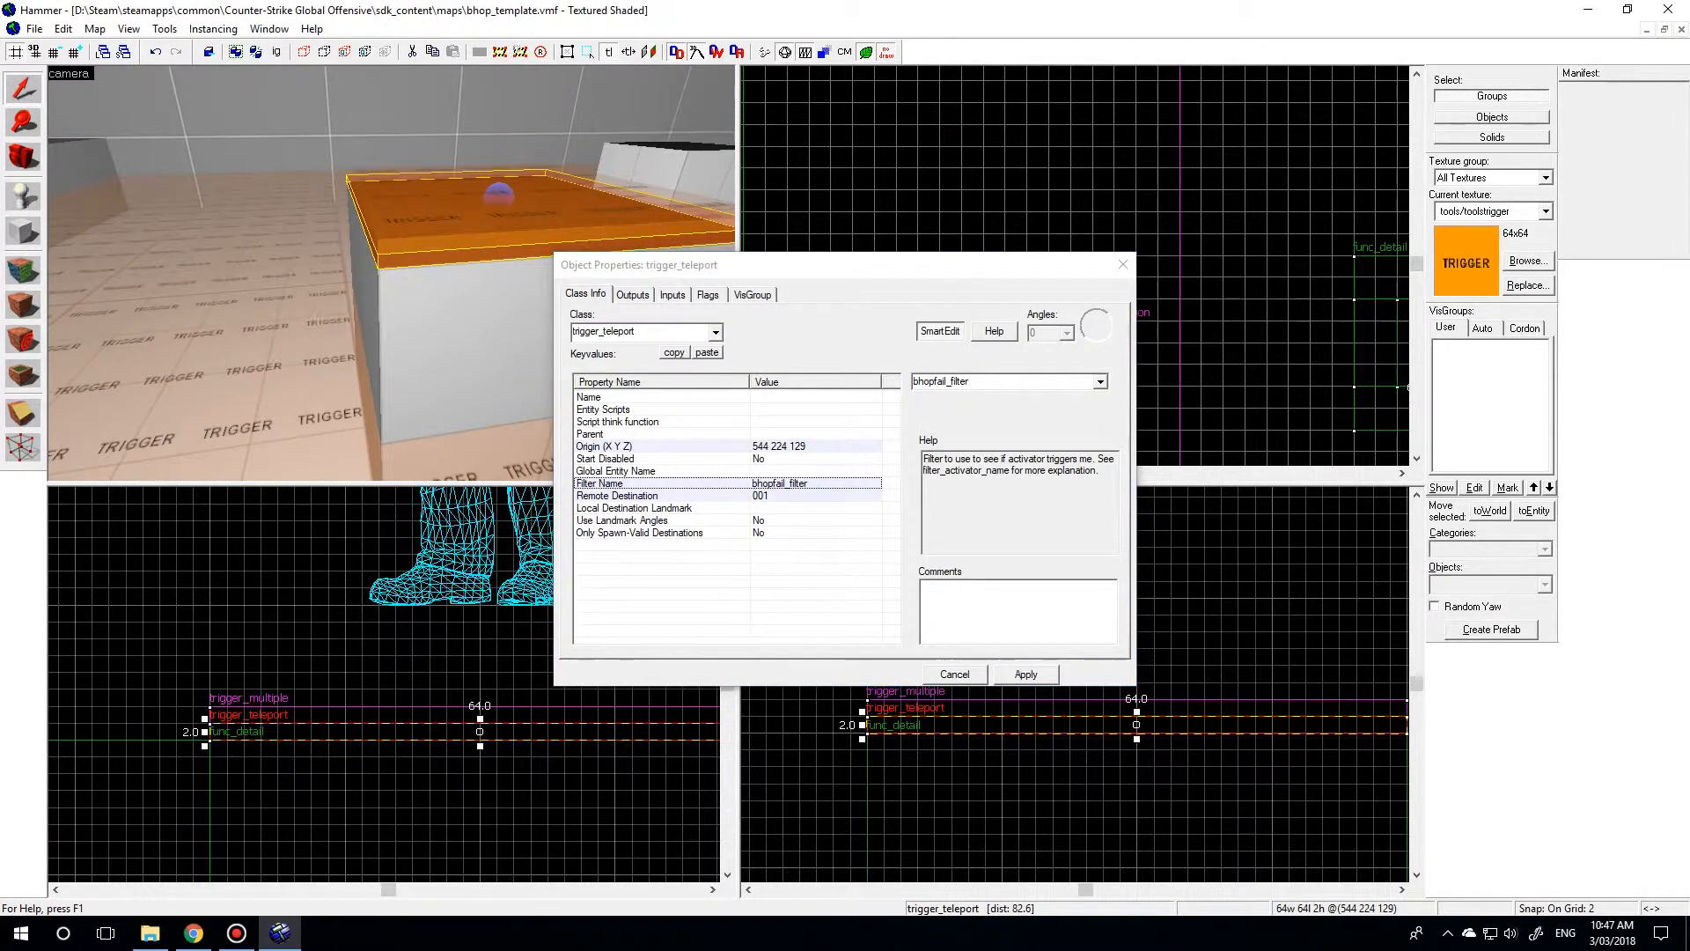
key("z")
key("a")
key("z")
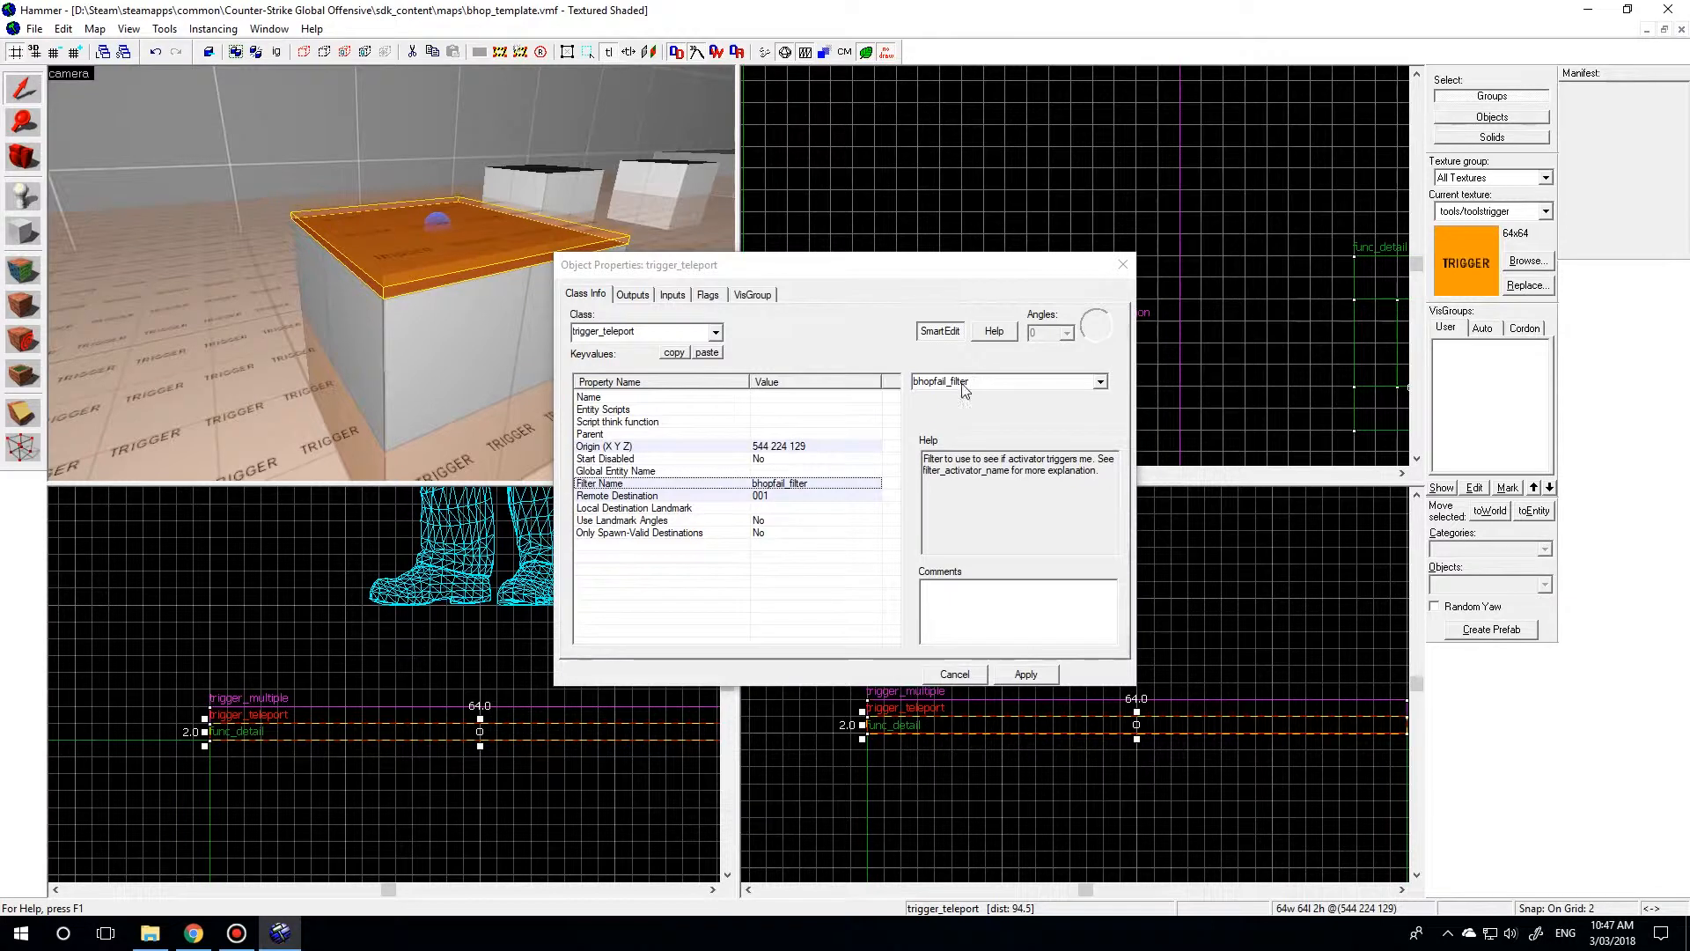
Check the filter mode and filter classname of the bhopfail_filter entity.
key("z")
key("w")
key("z")
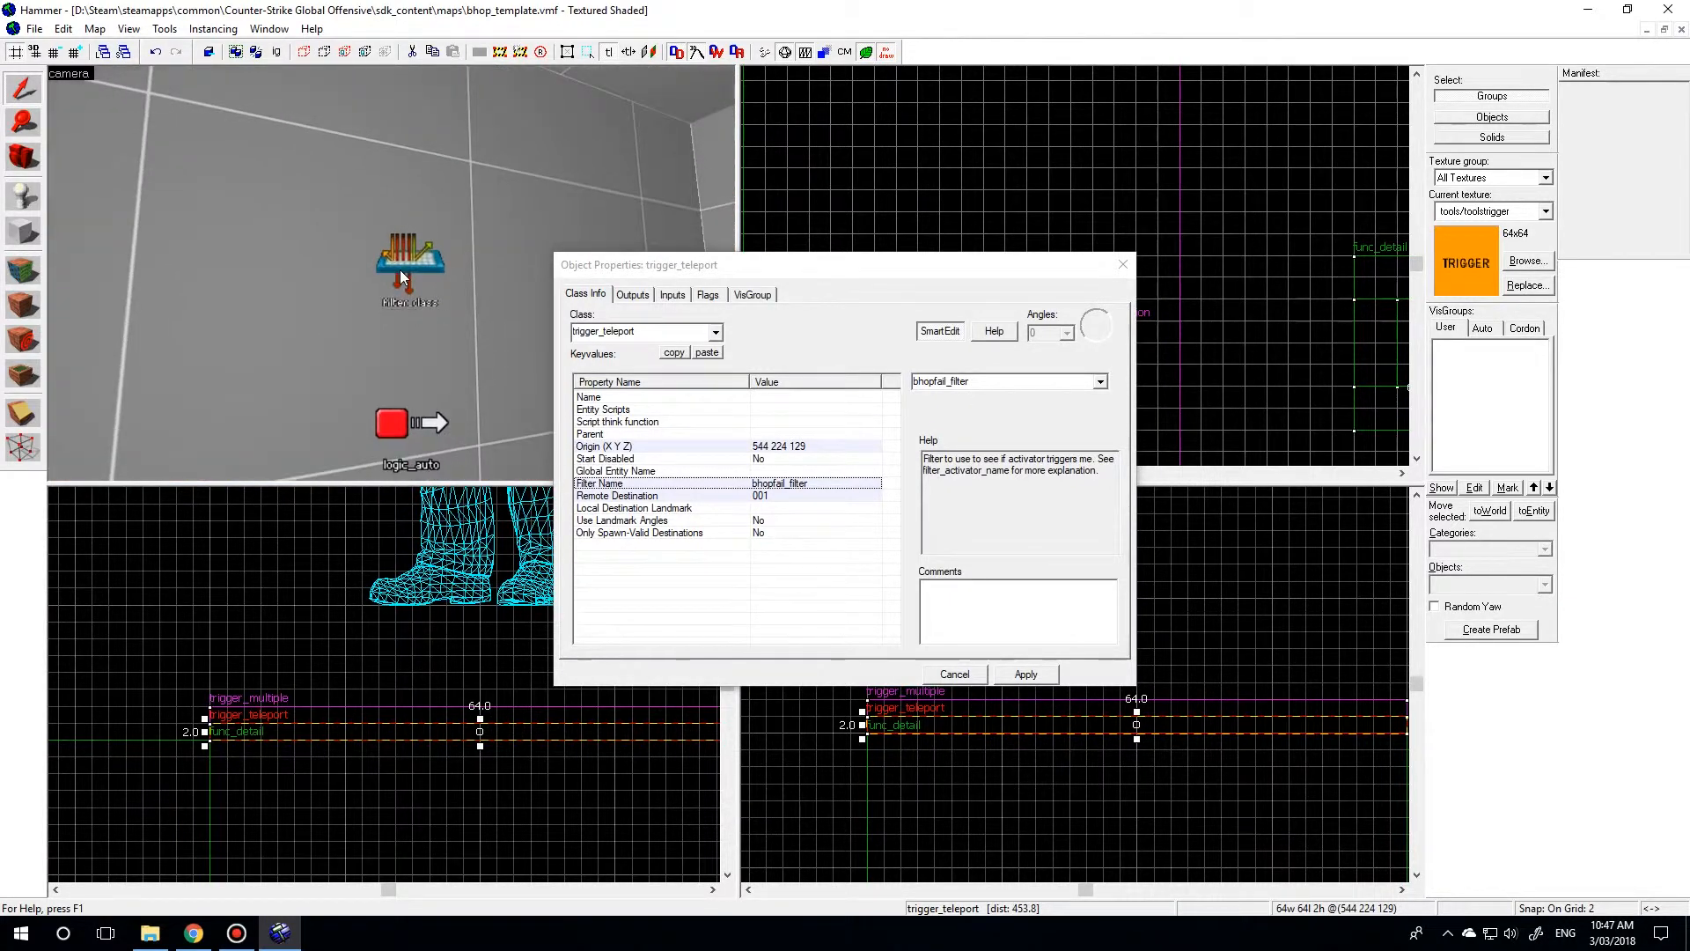
left_click(408, 274)
left_click(776, 435)
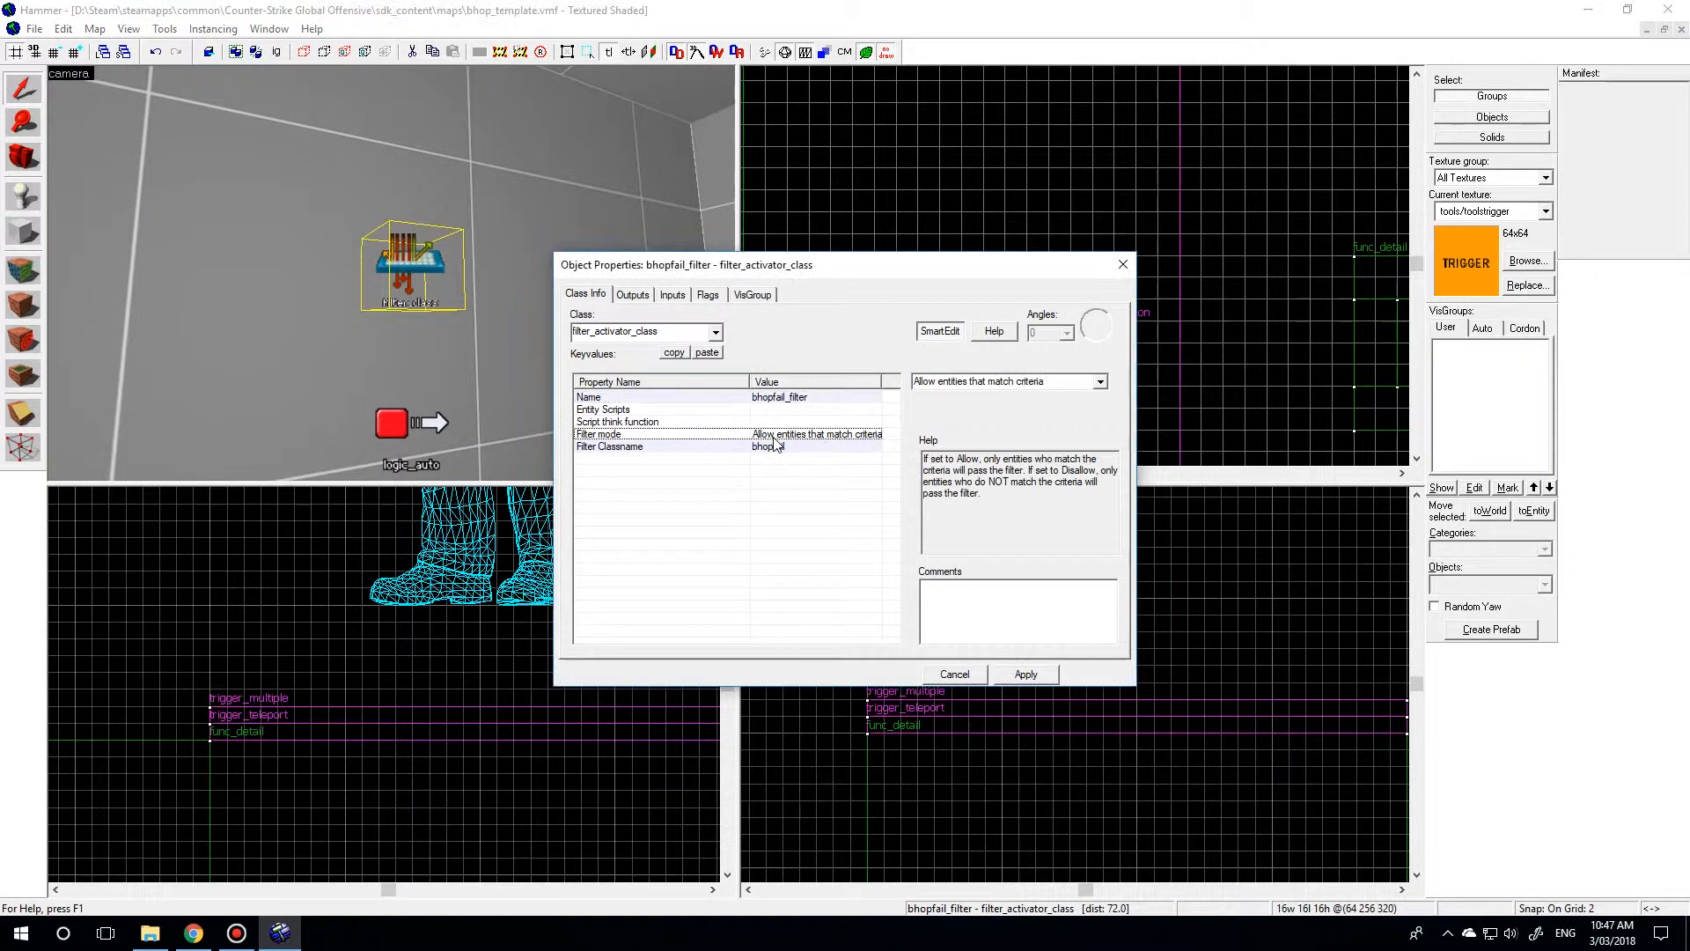
left_click(802, 446)
Review the OnTrigger outputs of the trigger_multiple on the first jump block and close its properties.
key("z")
key("w")
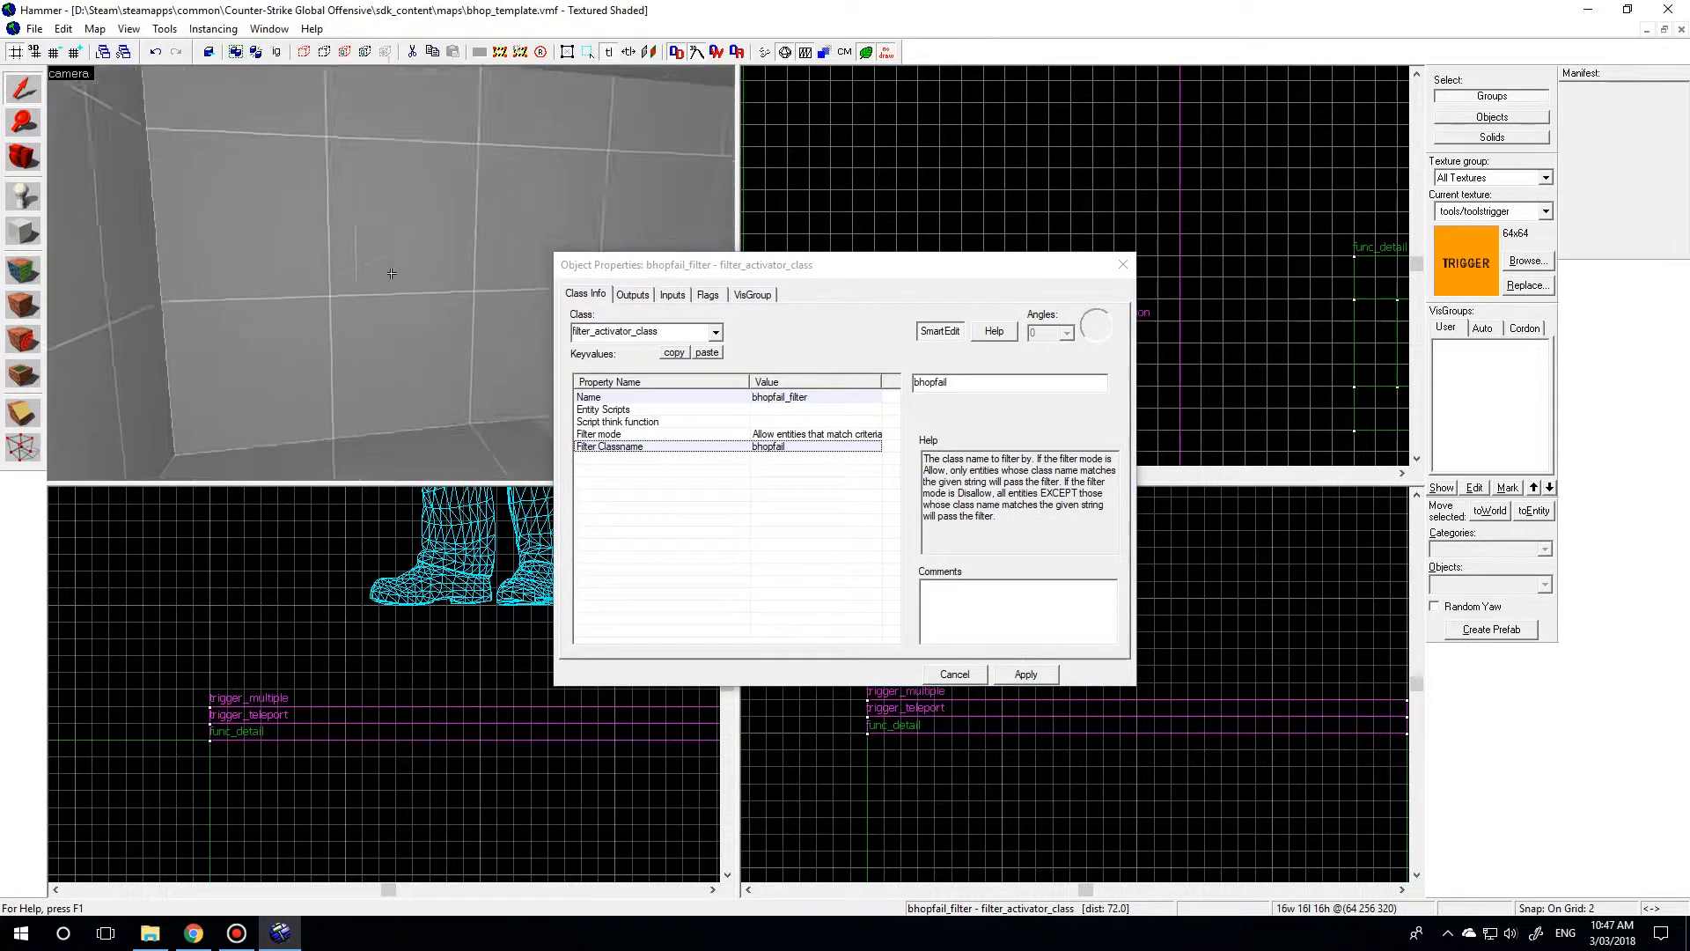
key("w")
key("w")
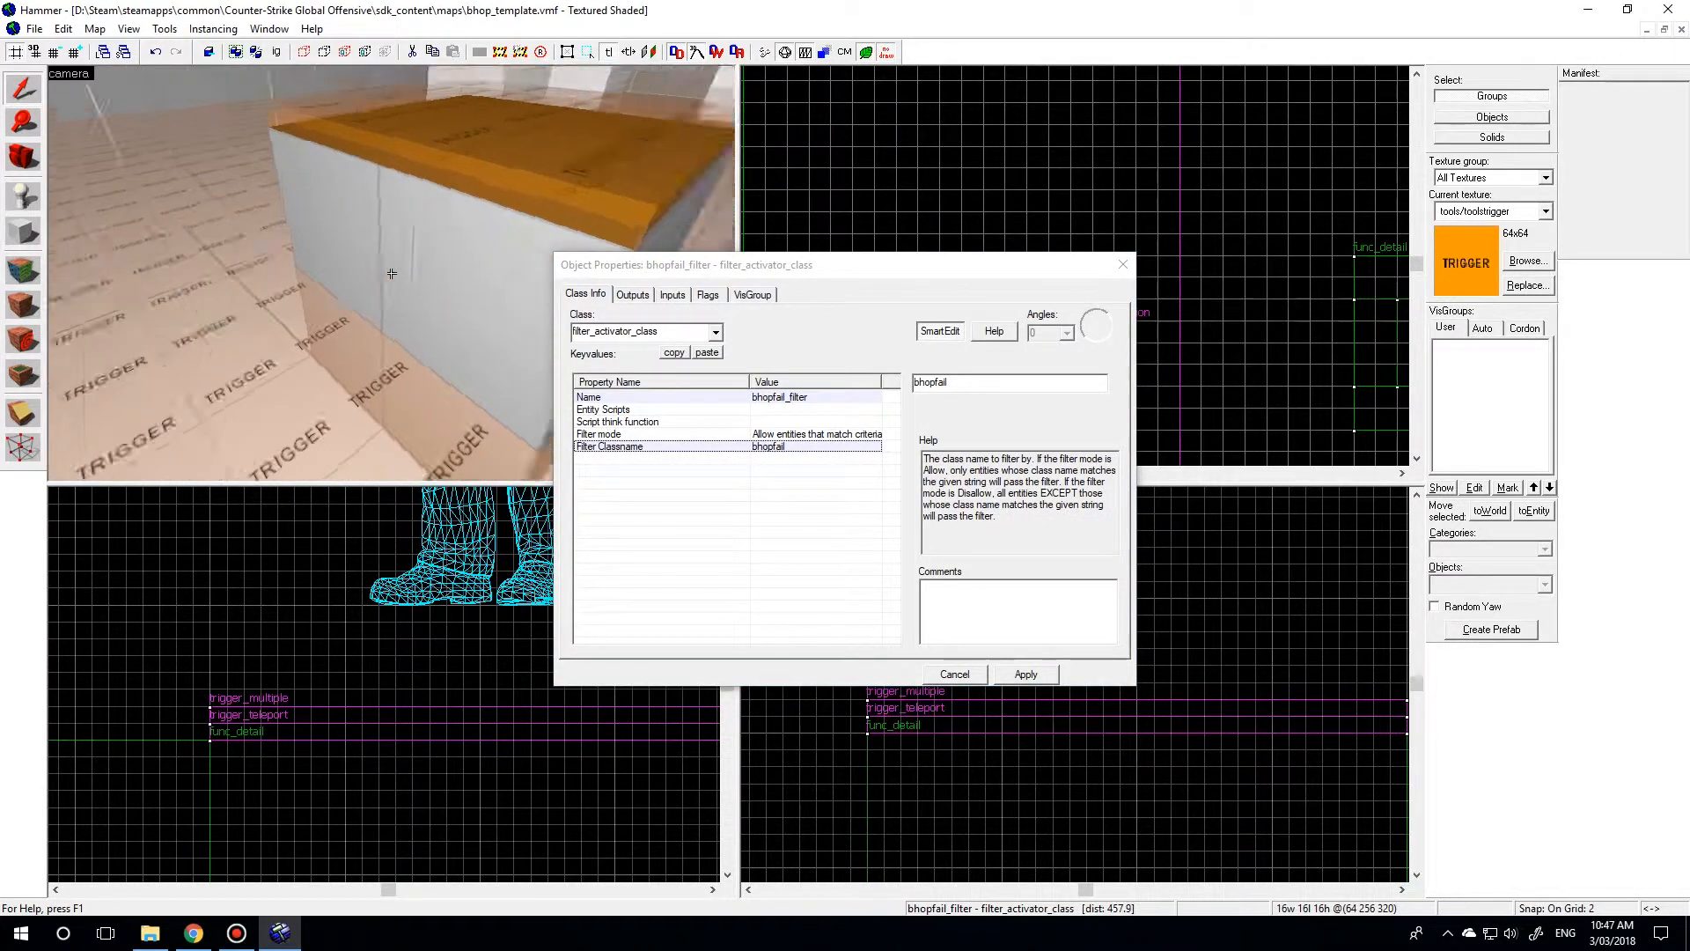
key("s")
key("d")
key("z")
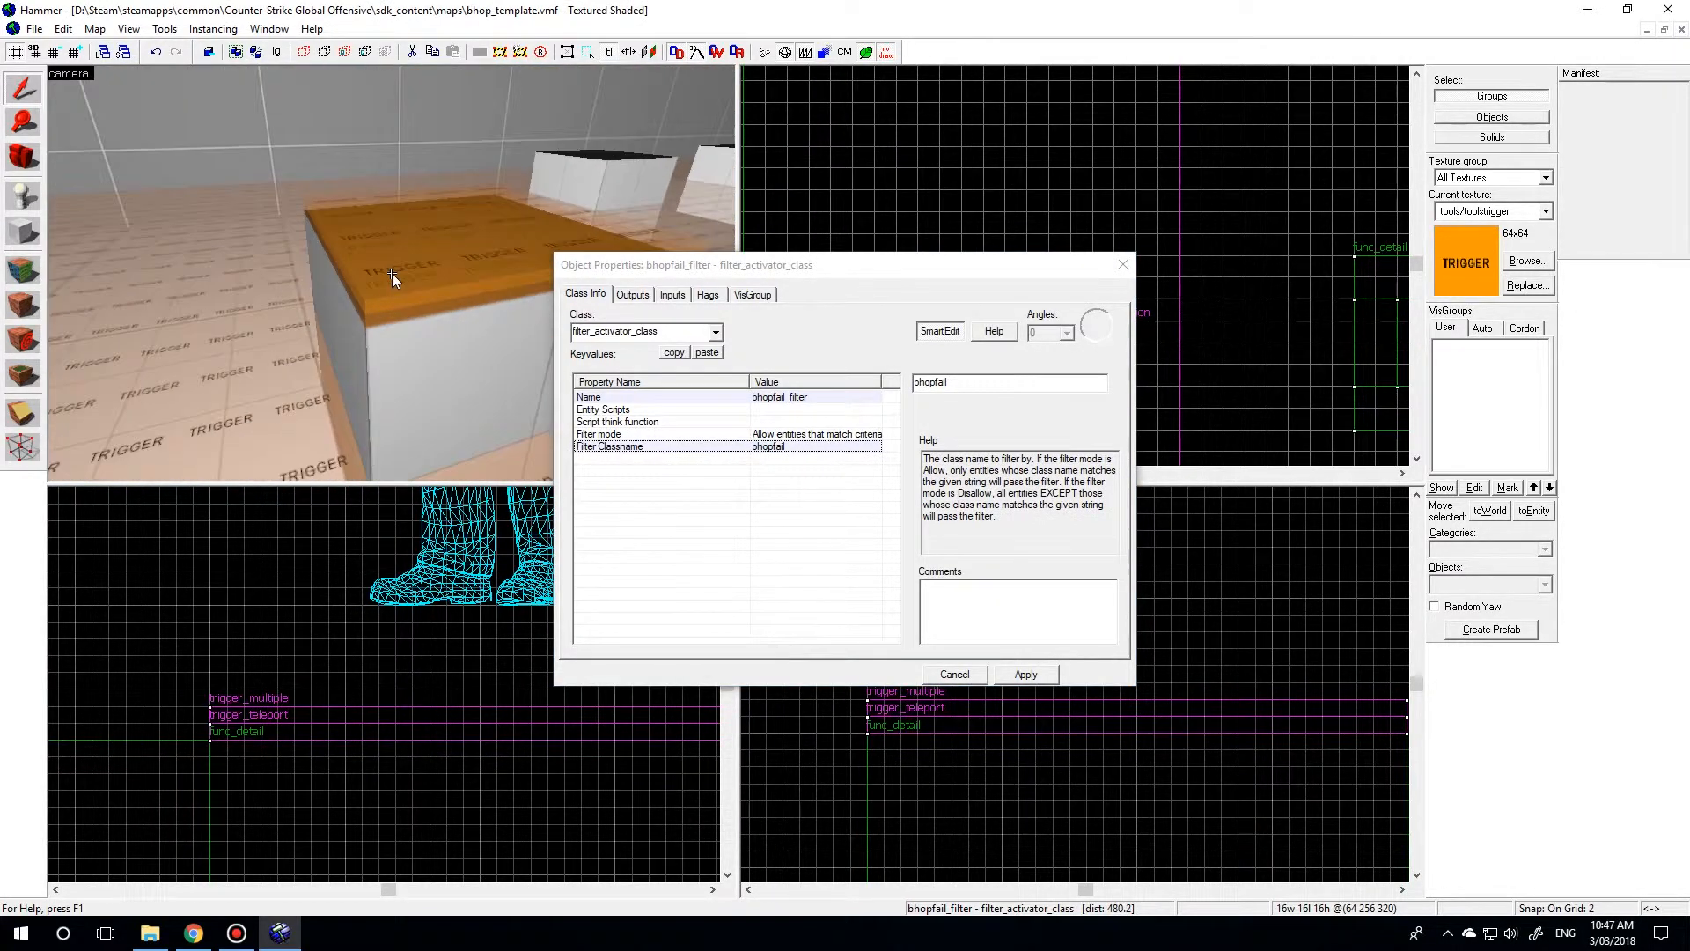
left_click(392, 273)
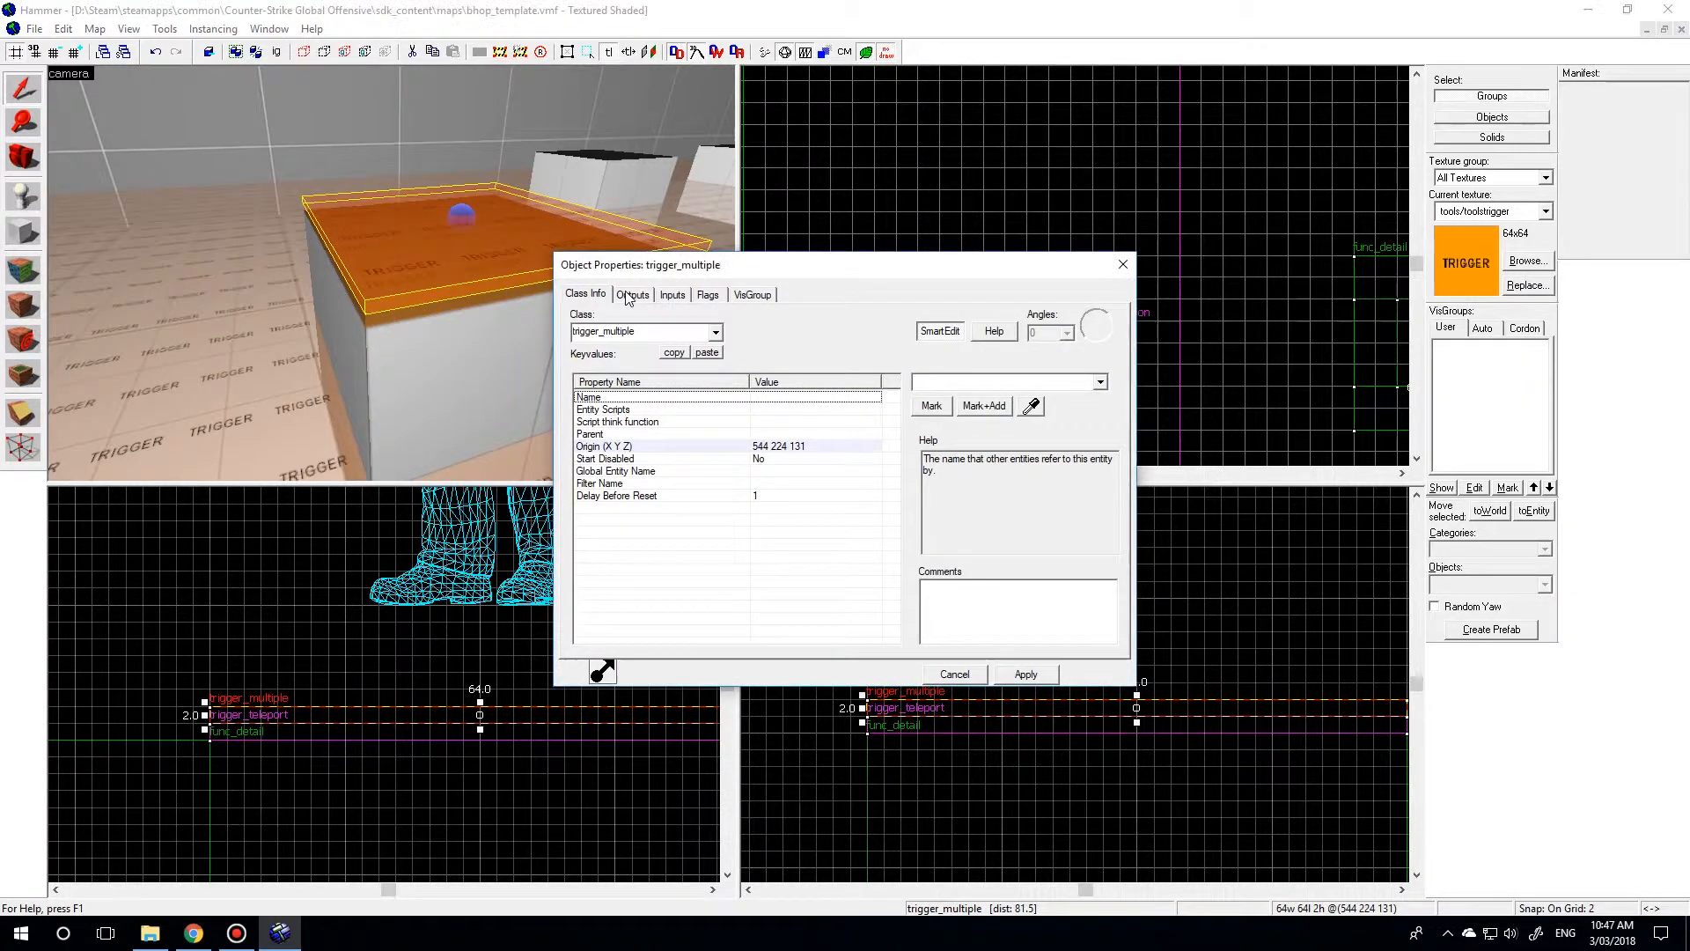
left_click(630, 295)
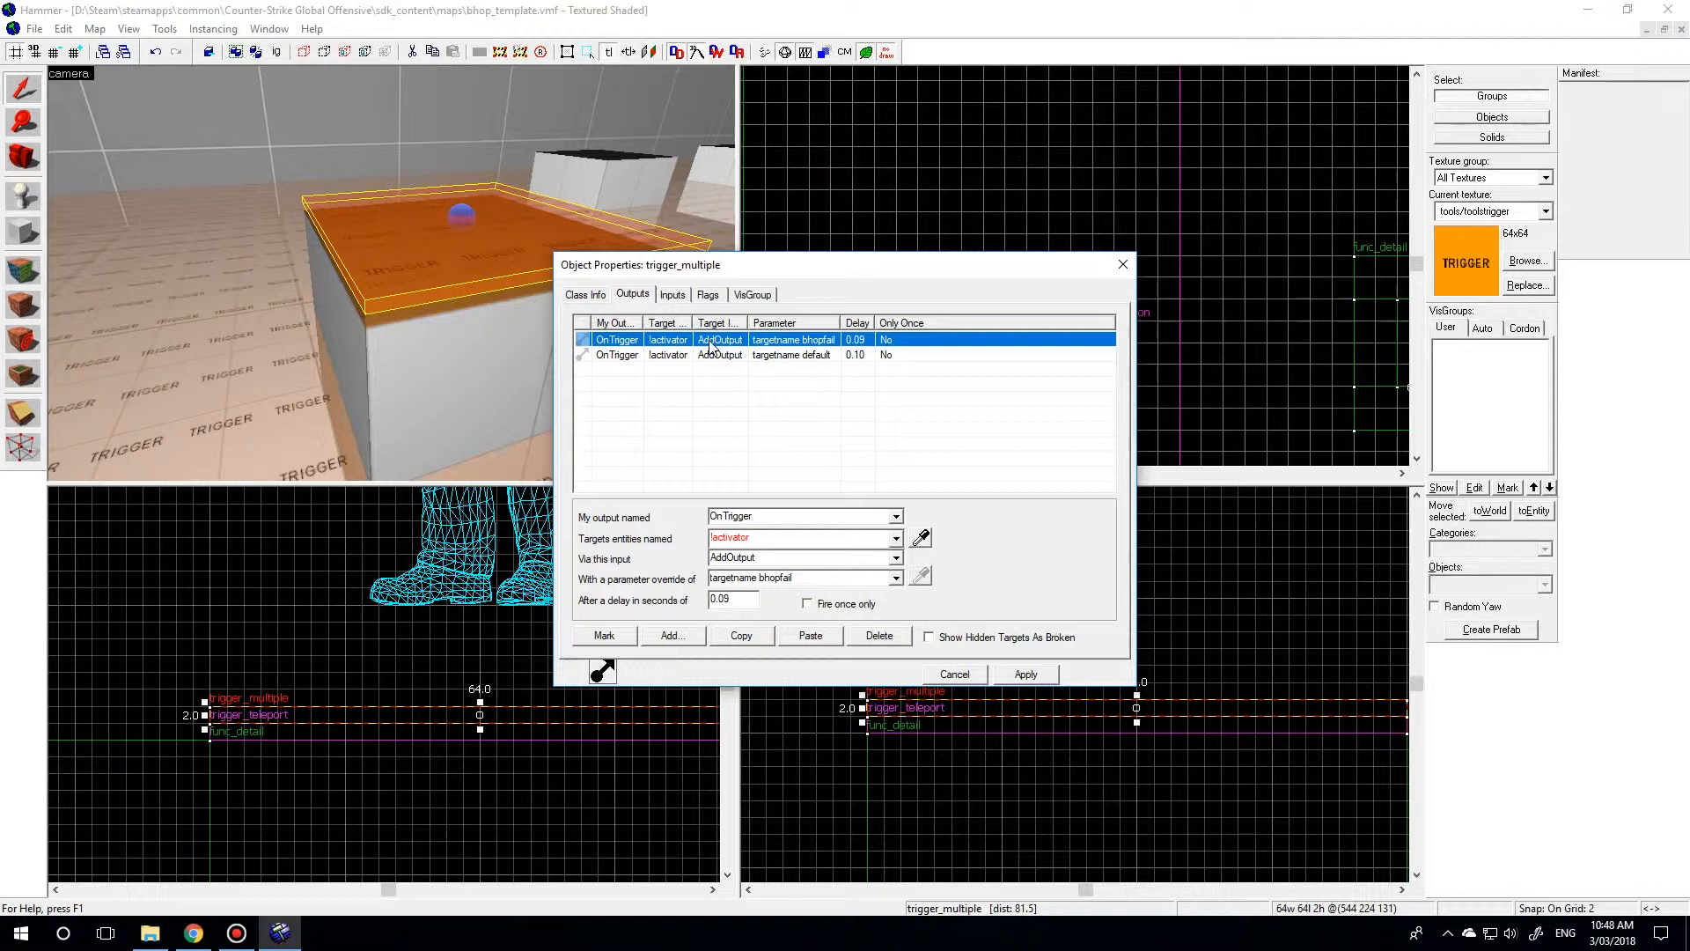
left_click(1122, 264)
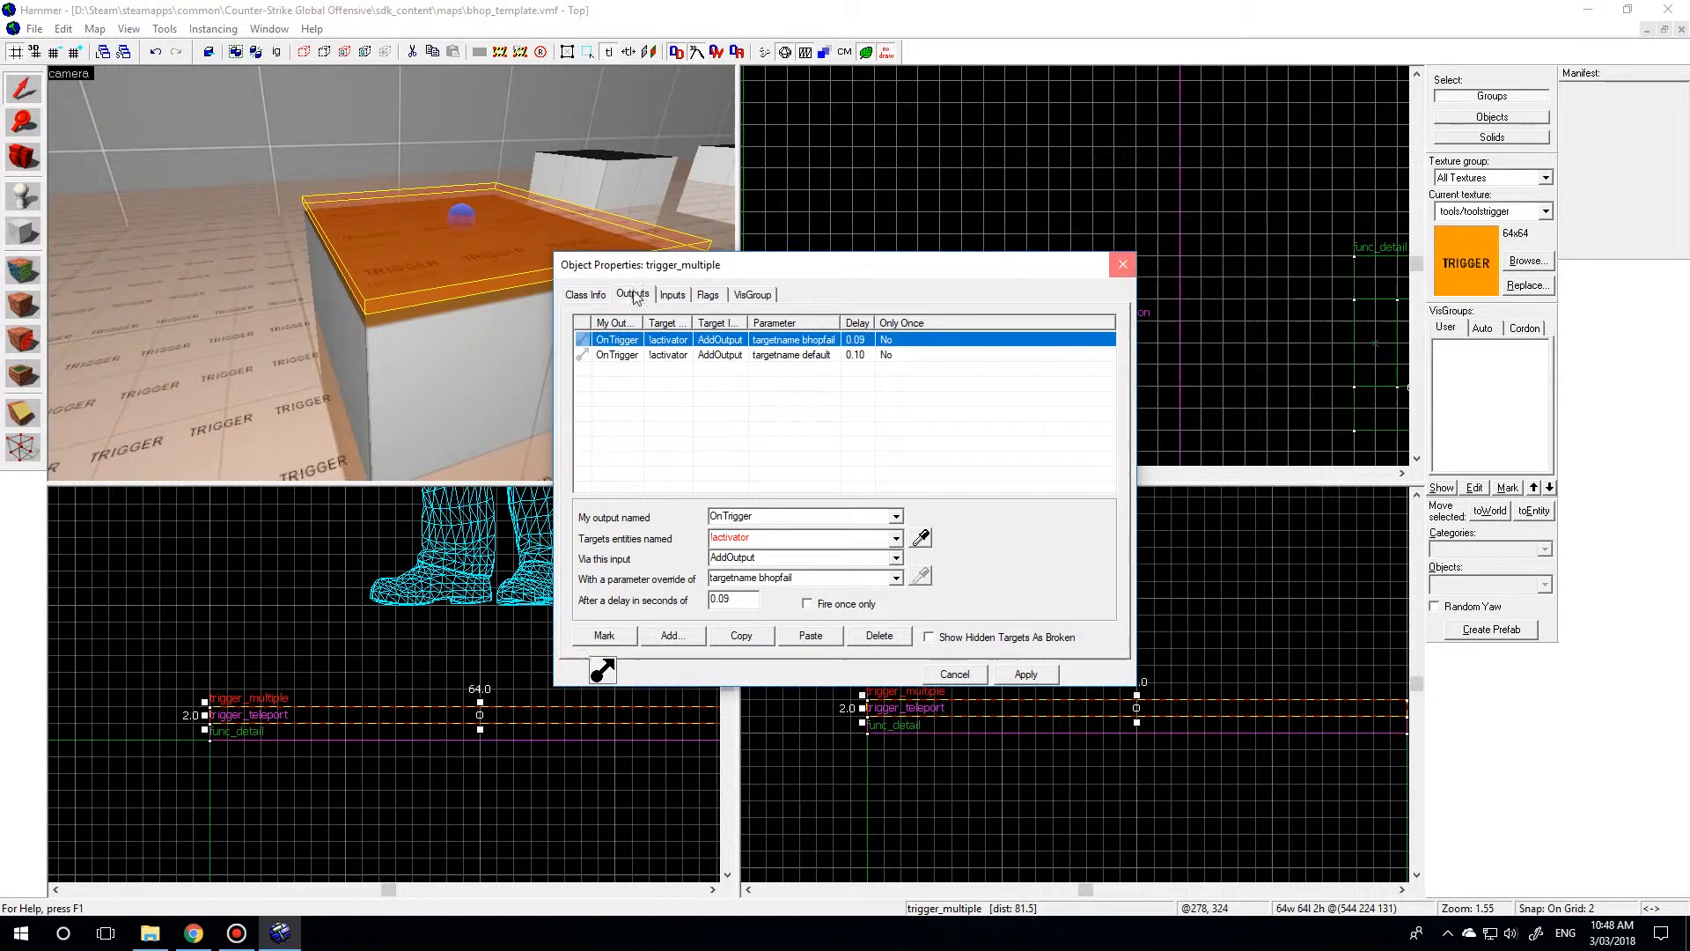
Select both the trigger_multiple and trigger_teleport slabs on the first jump block and raise the grid size to 16.
left_click(383, 318, "ctrl")
scroll(1005, 317, "down", 6)
scroll(1208, 319, "up", 5)
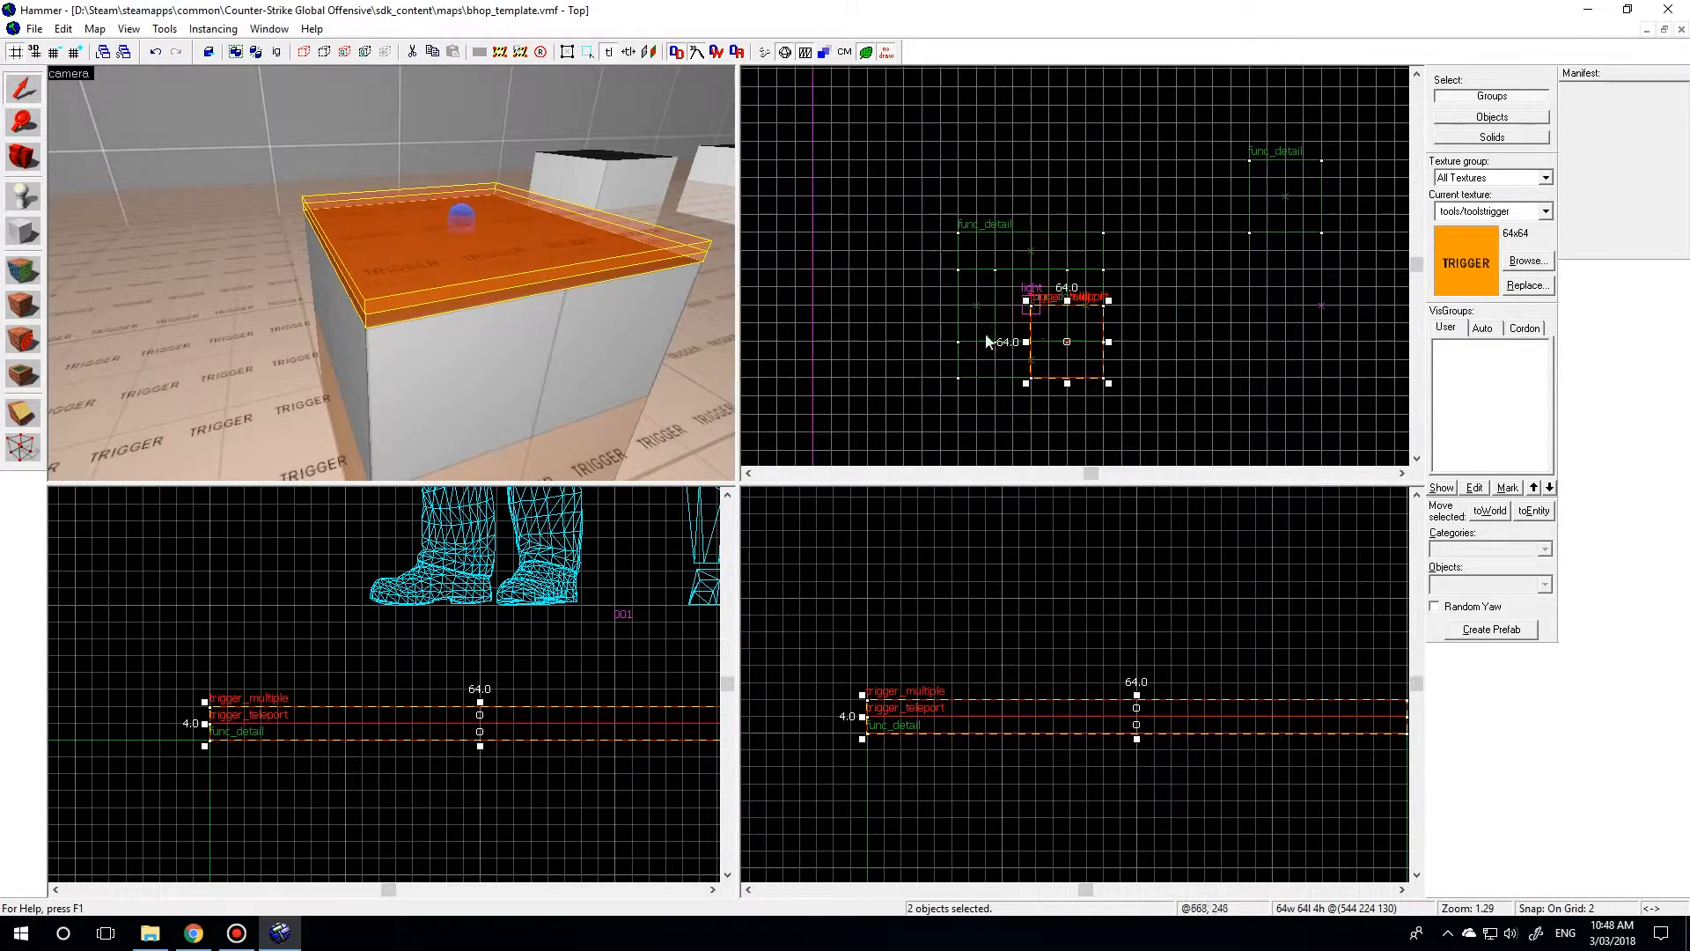
key("bracketright")
key("bracketright")
key("bracketright")
Copy the pair of trigger slabs onto the second and third jump blocks in the top view.
scroll(979, 299, "down", 5)
scroll(977, 299, "up", 4)
key("z")
key("w")
key("s")
key("z")
scroll(879, 308, "down", 3)
scroll(1022, 345, "up", 3)
mouse_move(752, 350)
left_mouse_down()
mouse_move(913, 226)
mouse_move(1099, 239)
left_mouse_up()
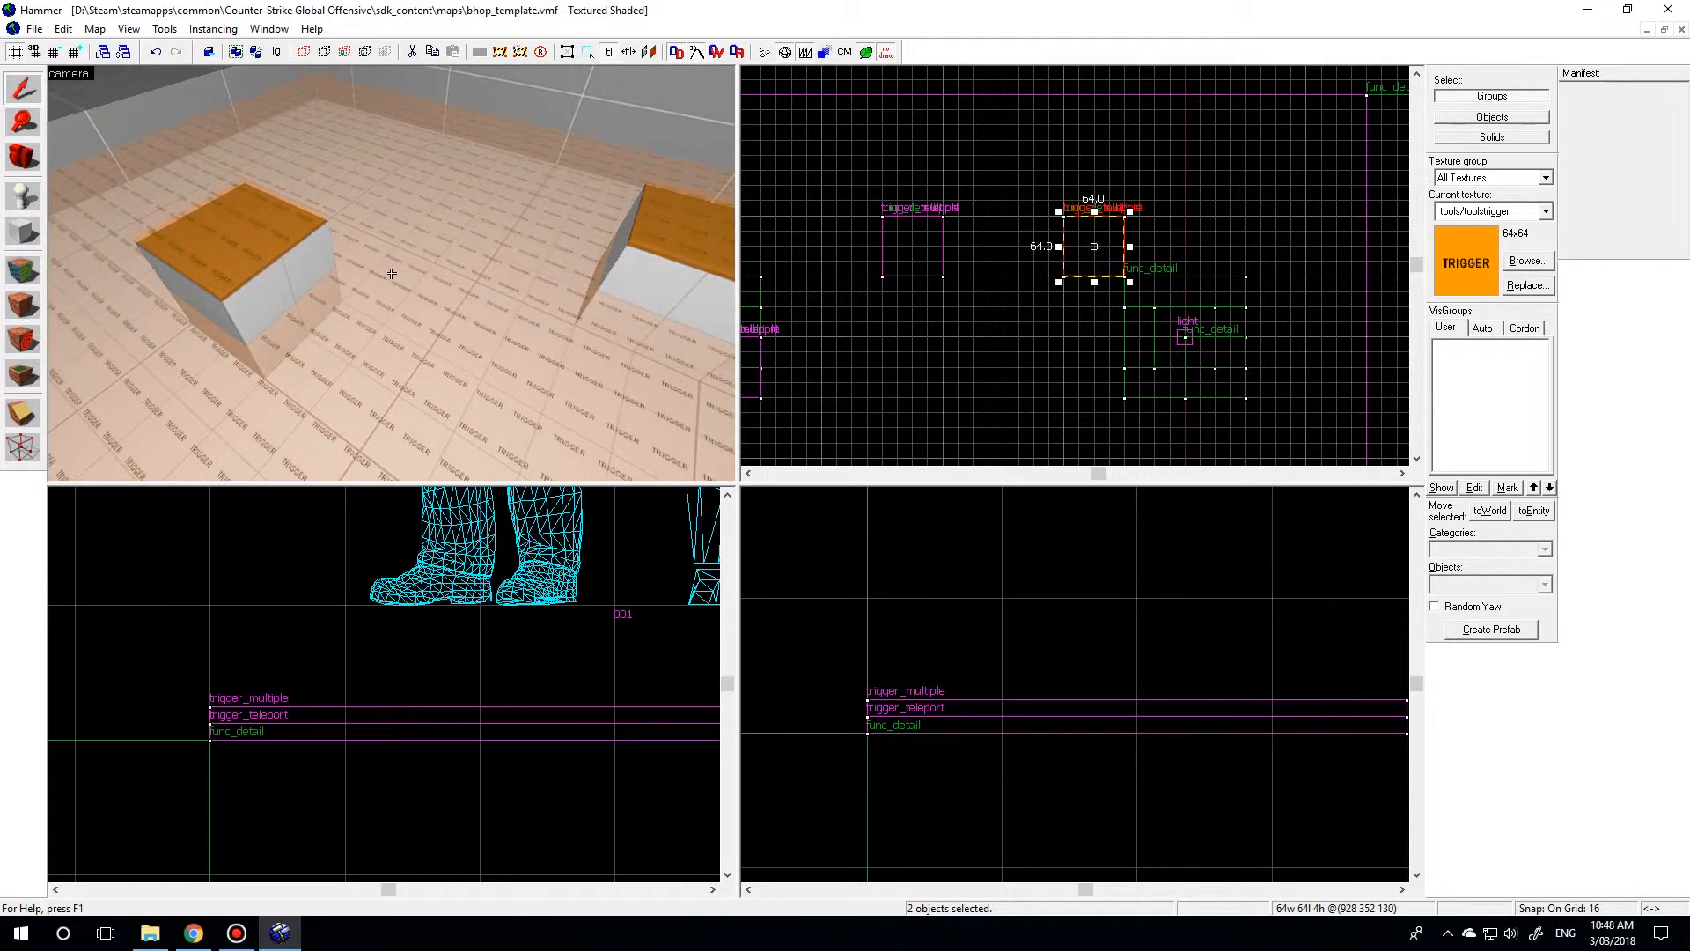
key("z")
key("w")
key("z")
middle_click_drag(1225, 277, 1102, 260)
left_click_drag(1009, 239, 1137, 360)
Check the trigger_teleport properties on the first block and the outputs of the copied trigger_multiple on the fourth block.
key("z")
key("w")
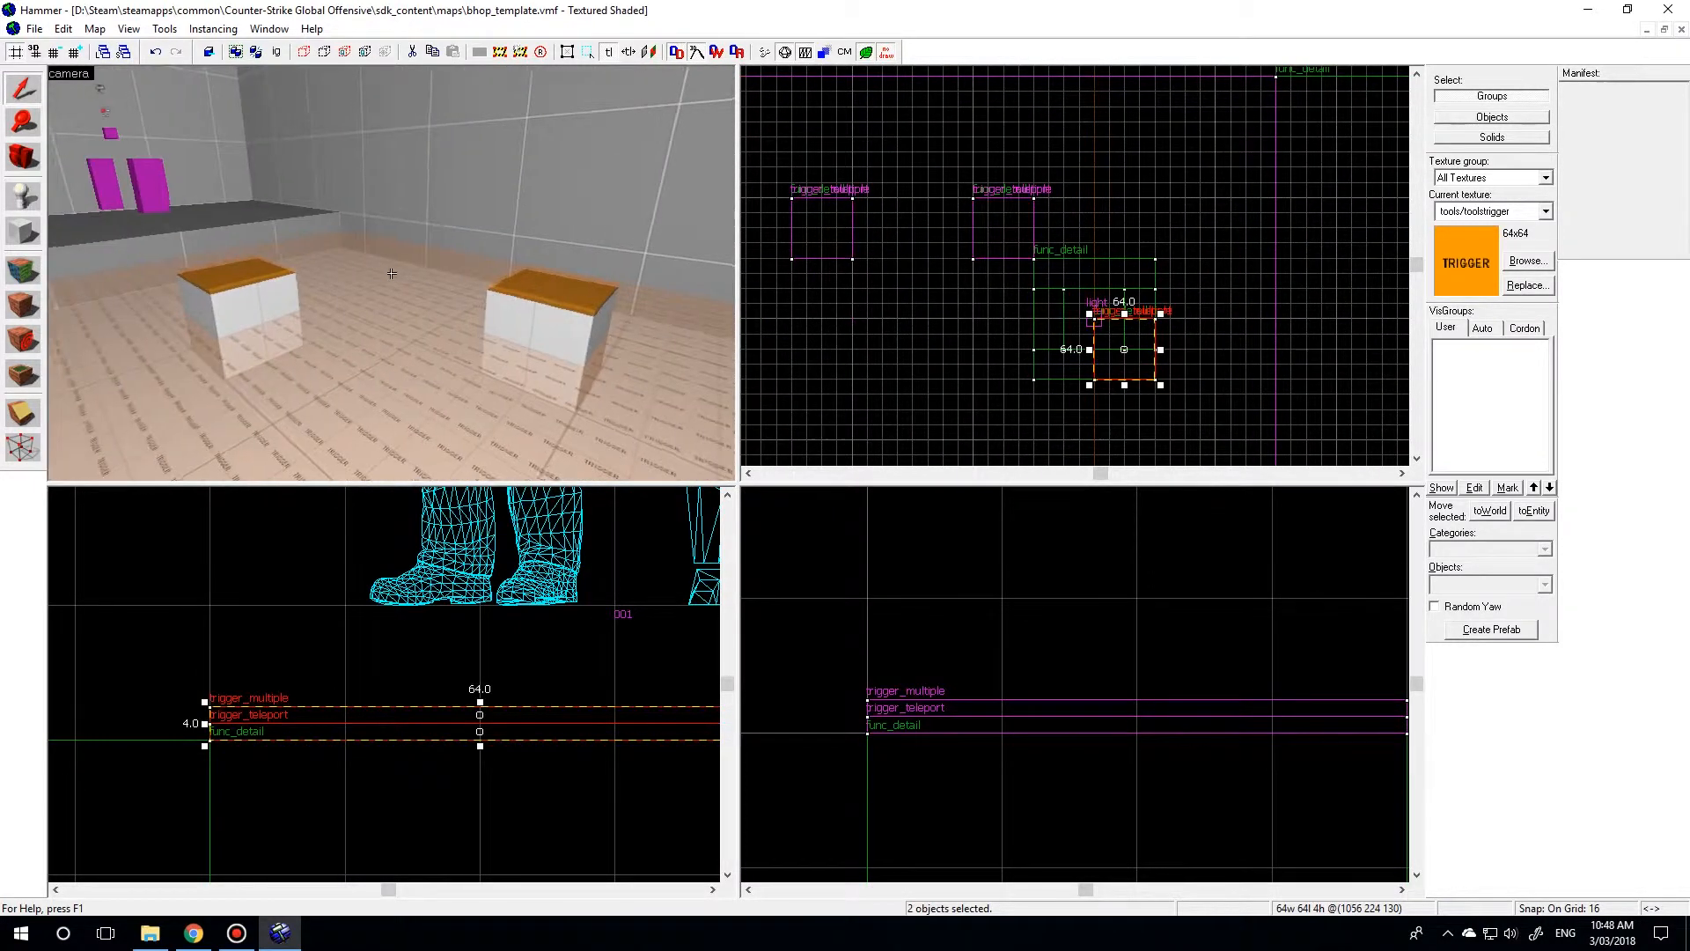
double_click(424, 256)
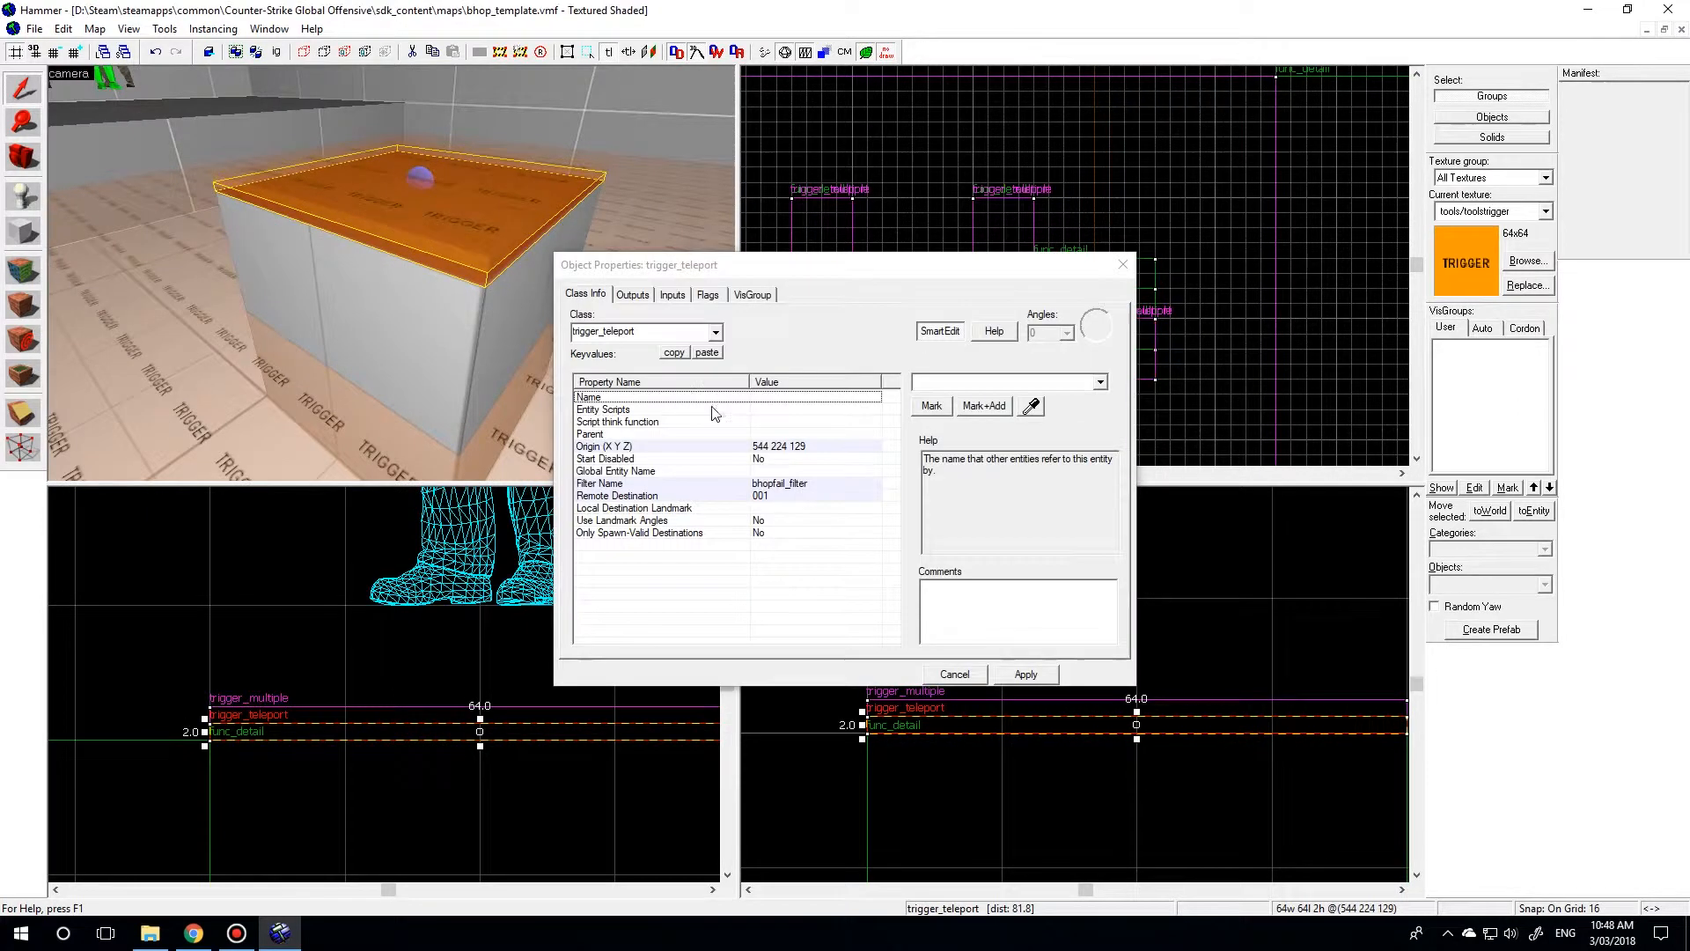
key("z")
key("w")
key("z")
left_click(391, 275)
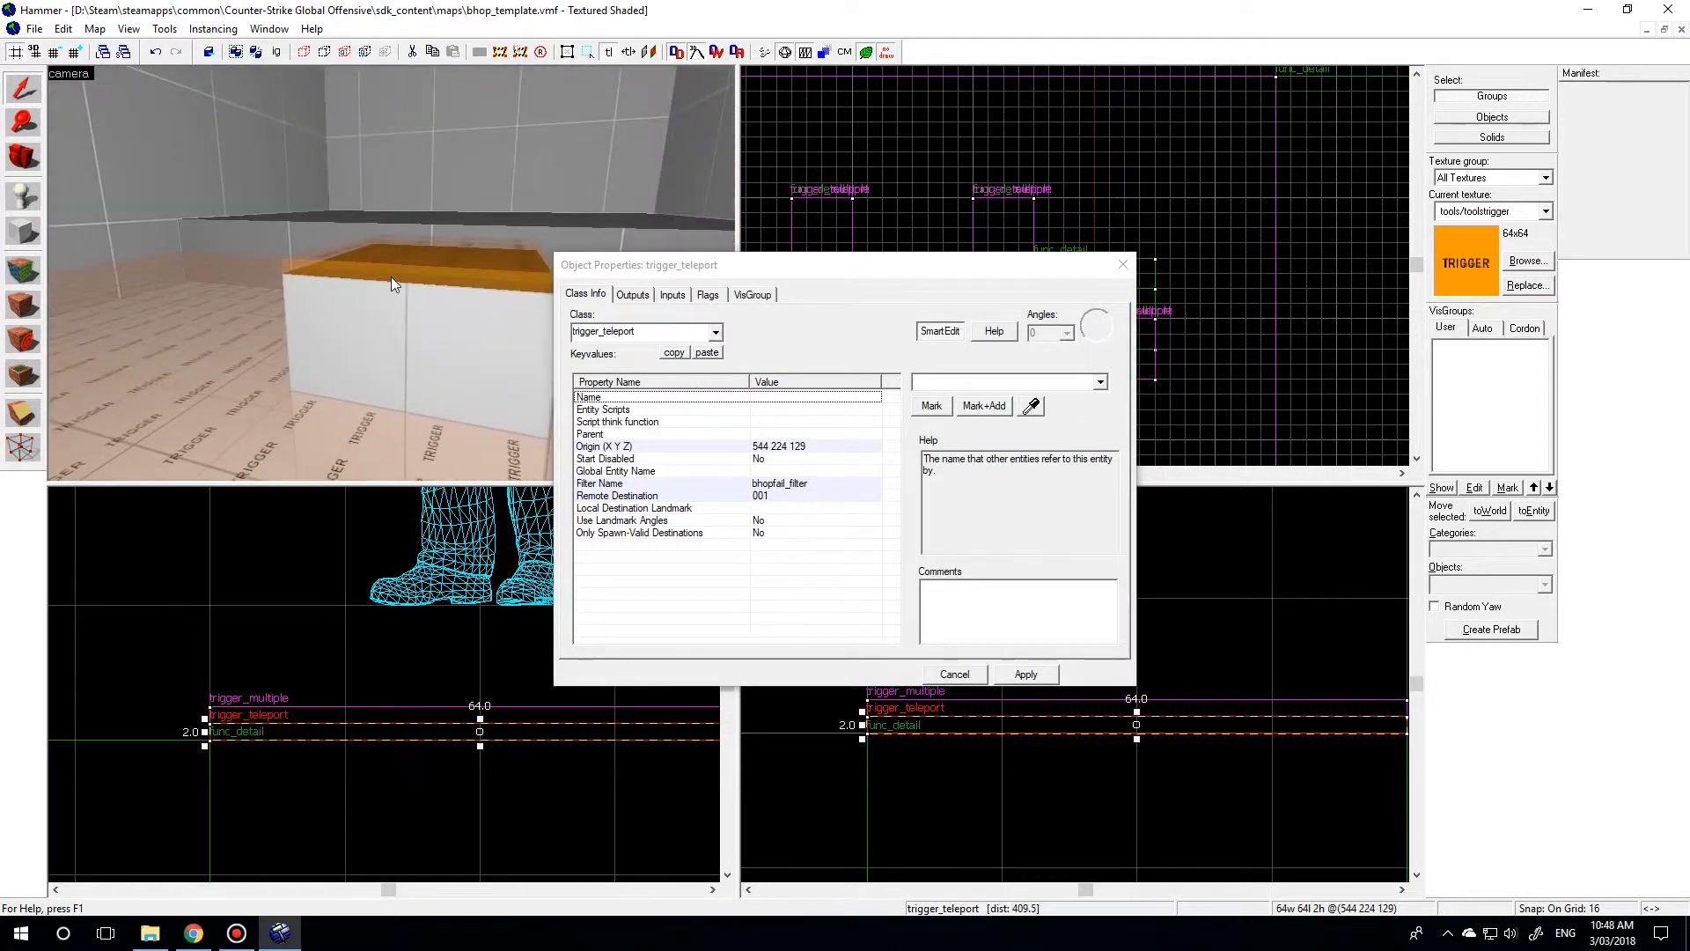
left_click(499, 262)
left_click(632, 294)
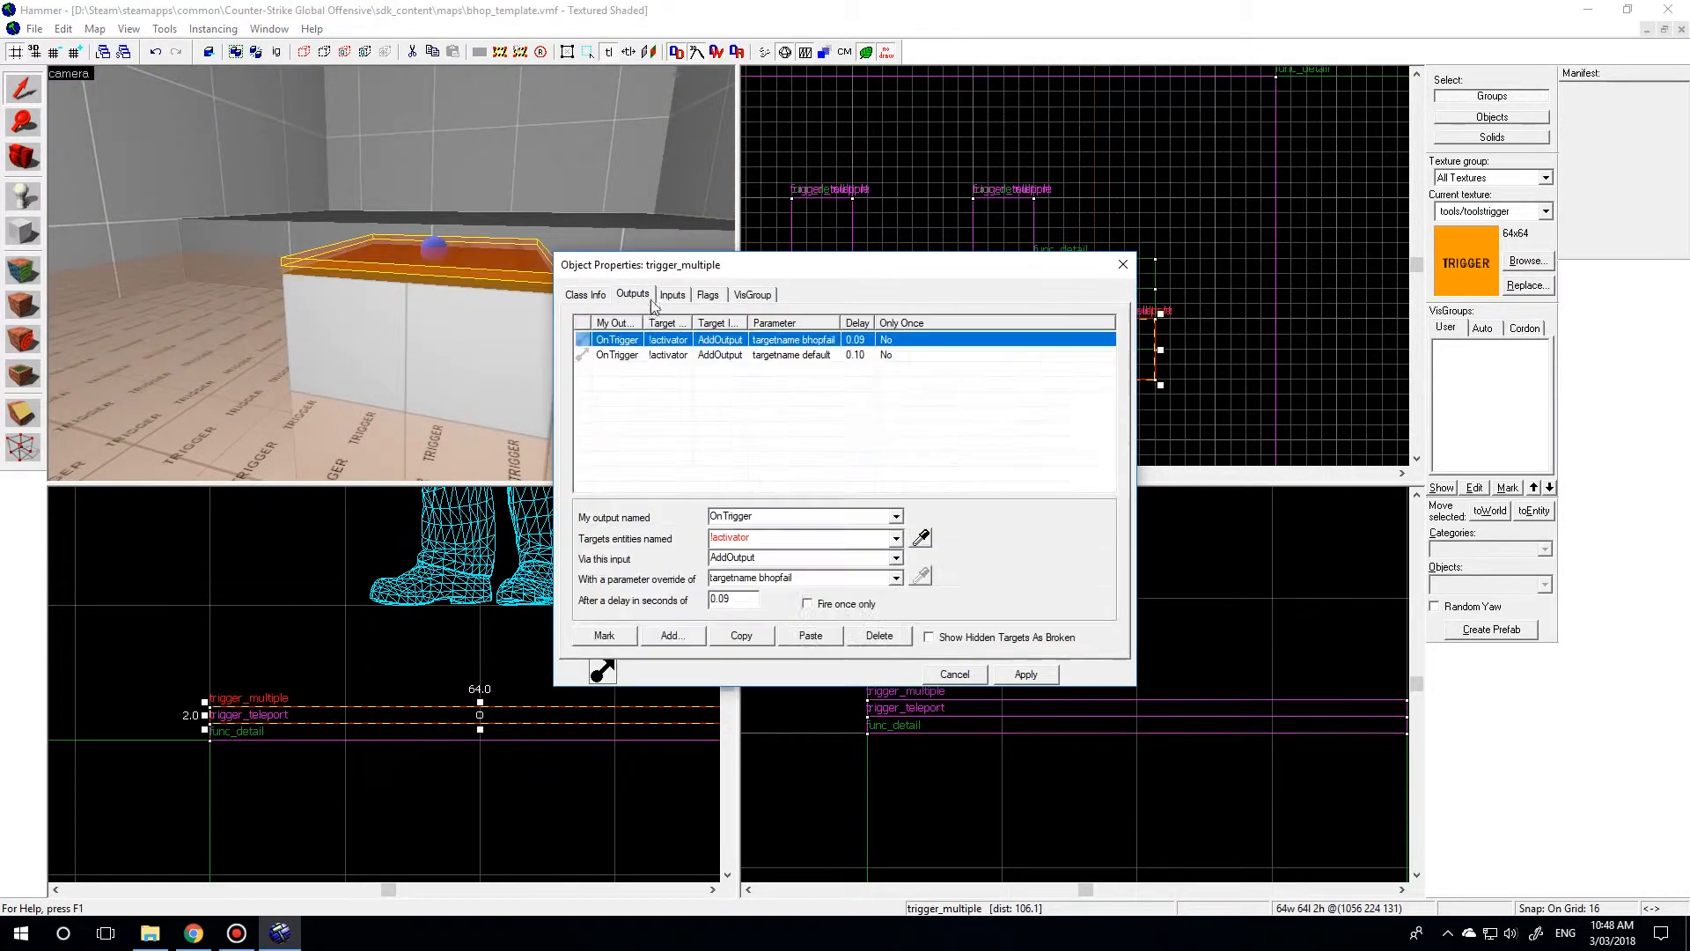
left_click(1142, 321)
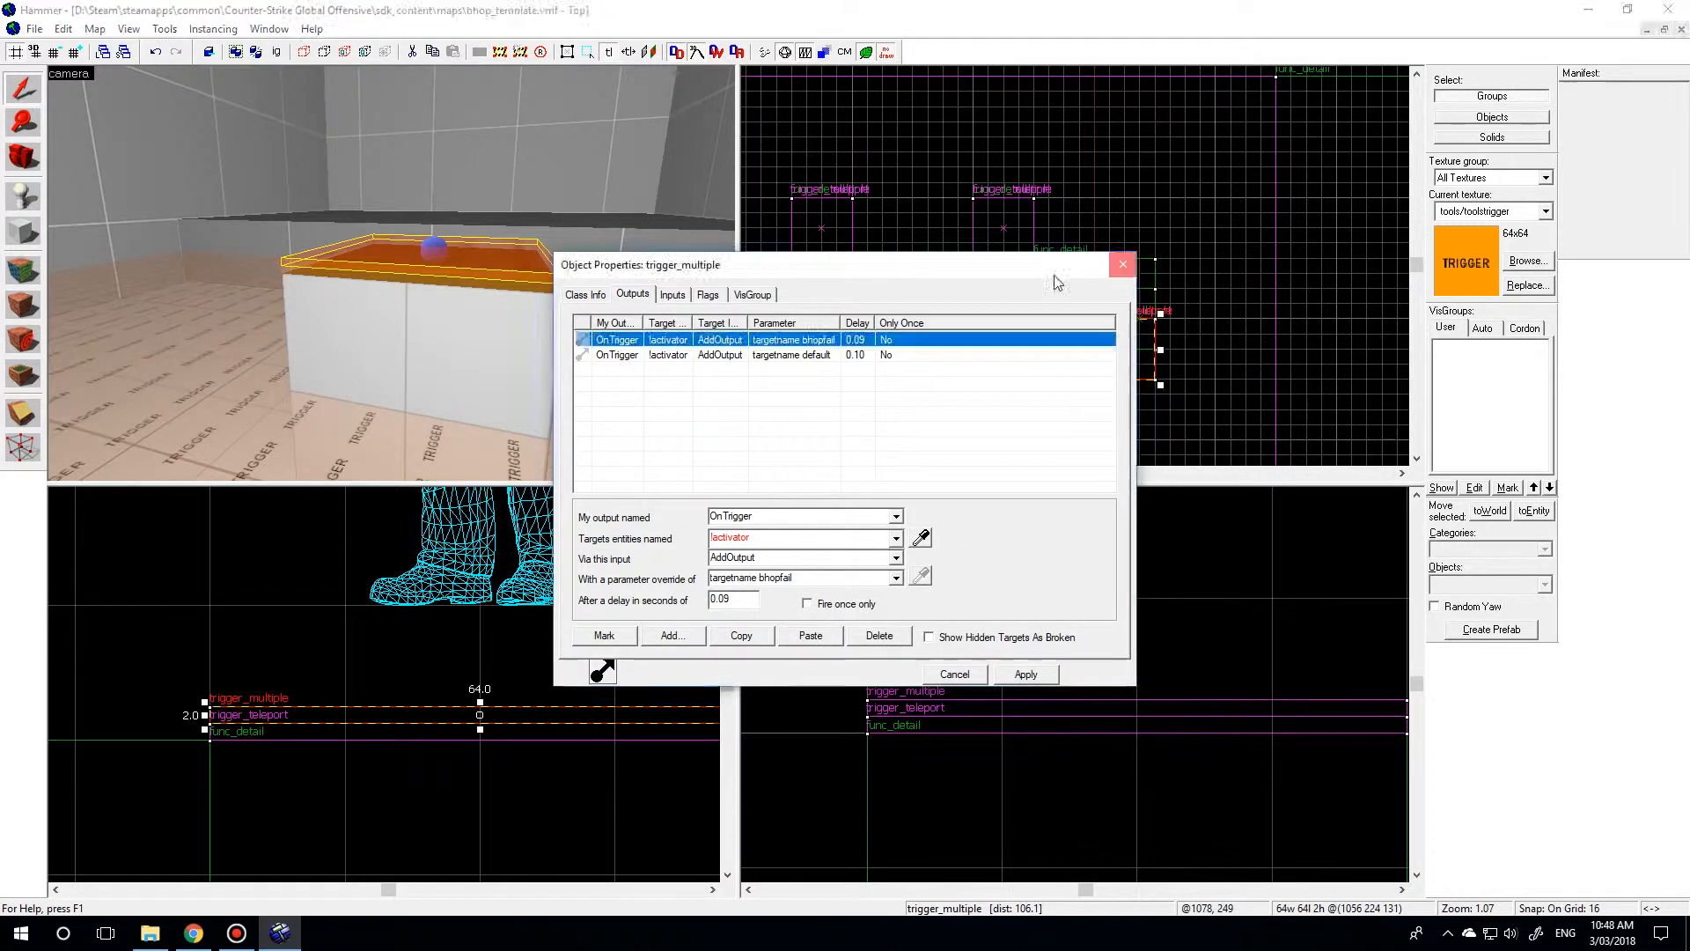
left_click(1122, 267)
Compile and run the map in the game with BSP, VIS and RAD all set to Normal.
key("z")
key("w")
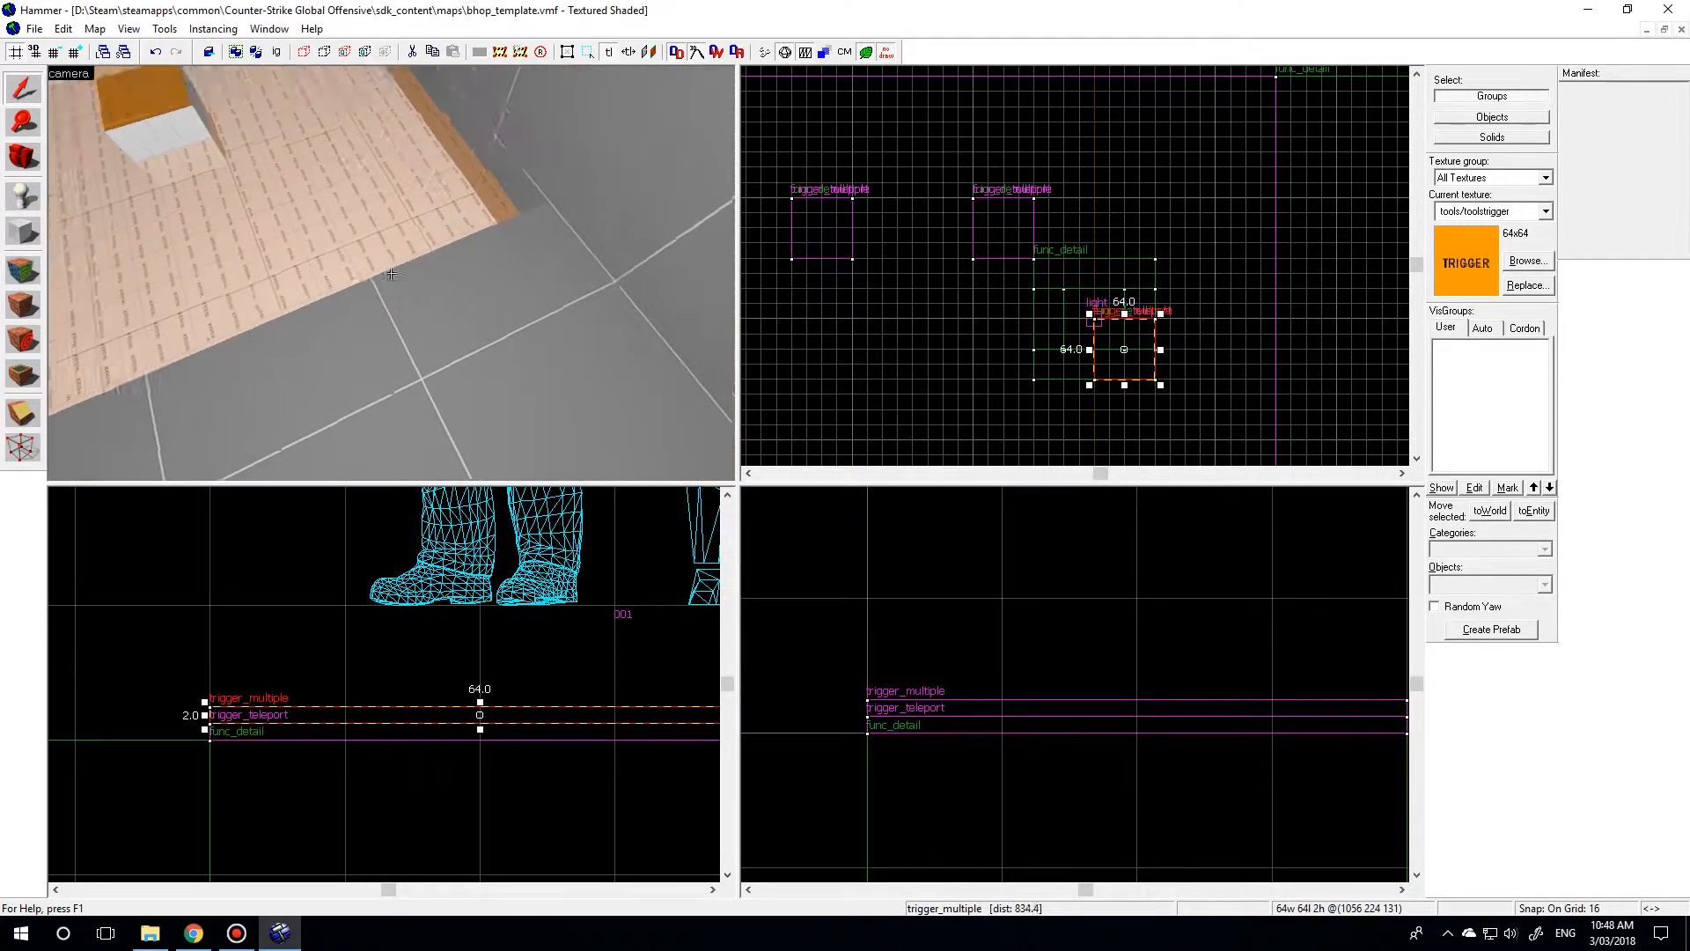
key("F9")
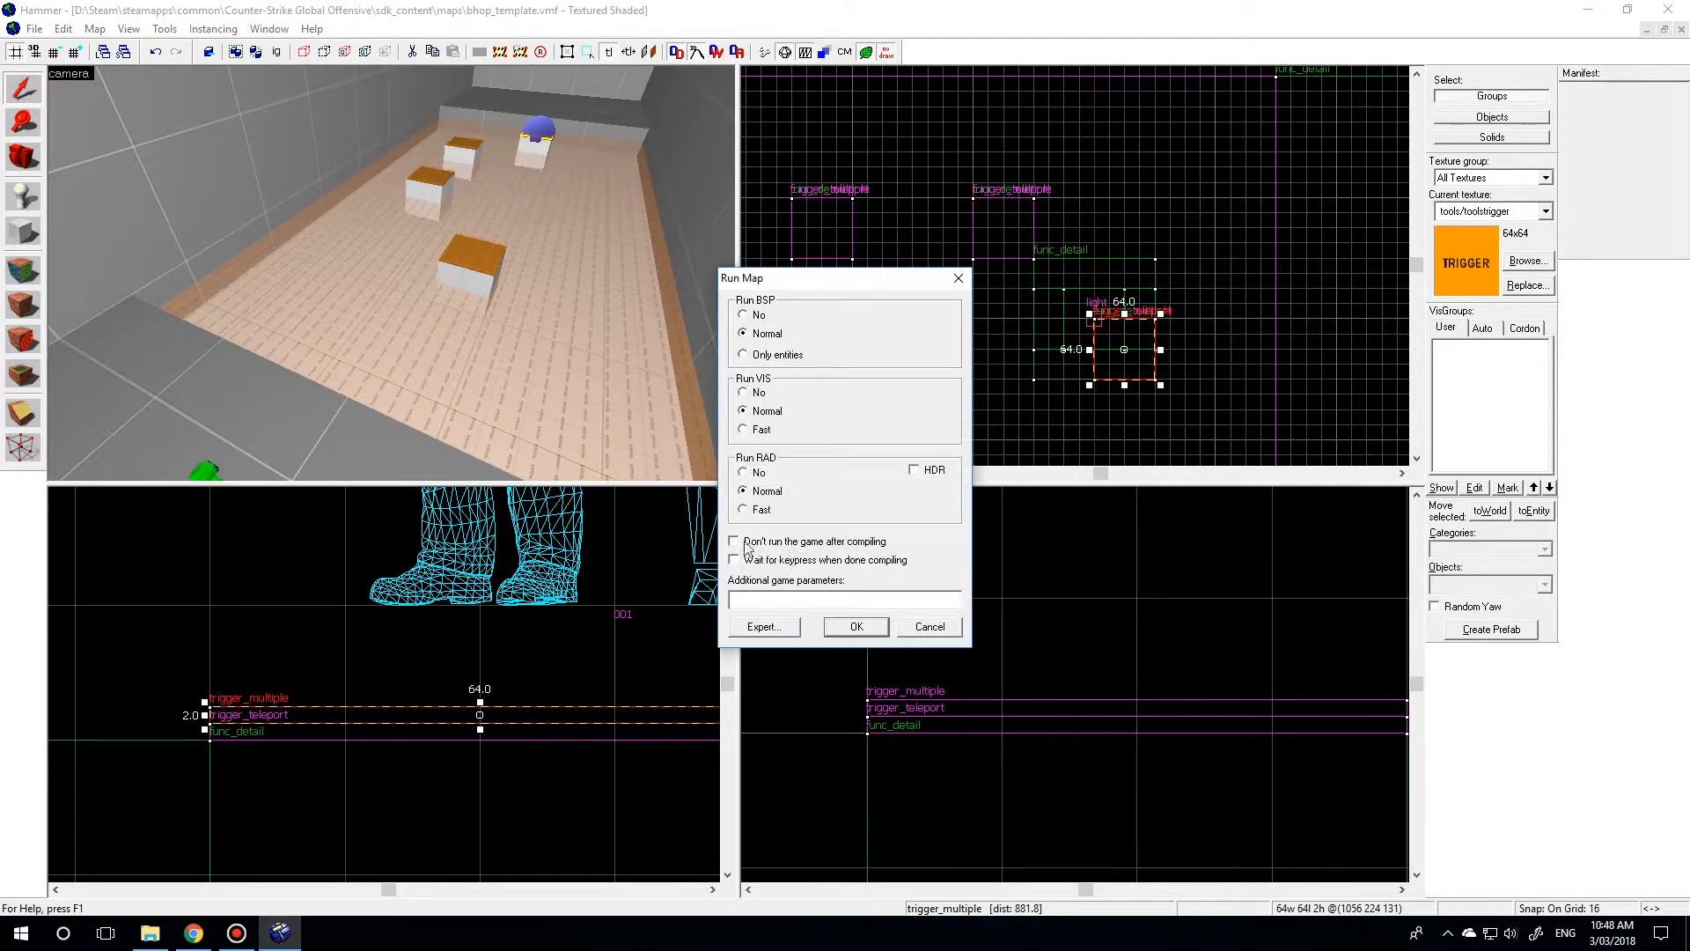
left_click(854, 627)
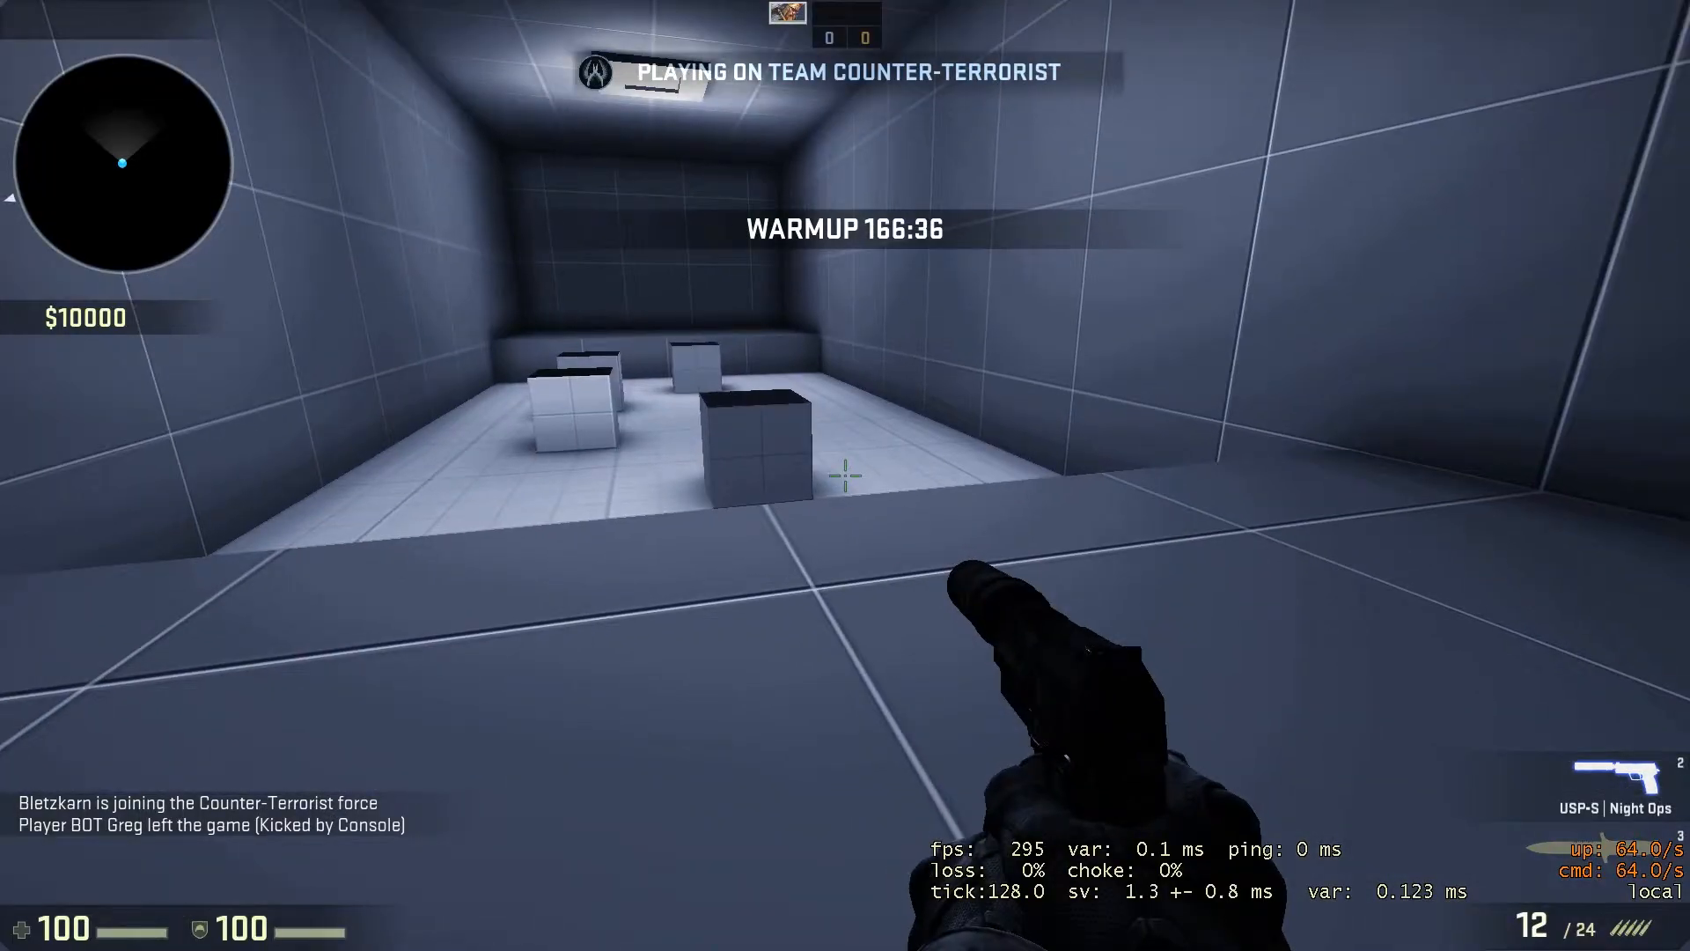
Test the floor teleport in the running game by walking off the starting platform.
key("w")
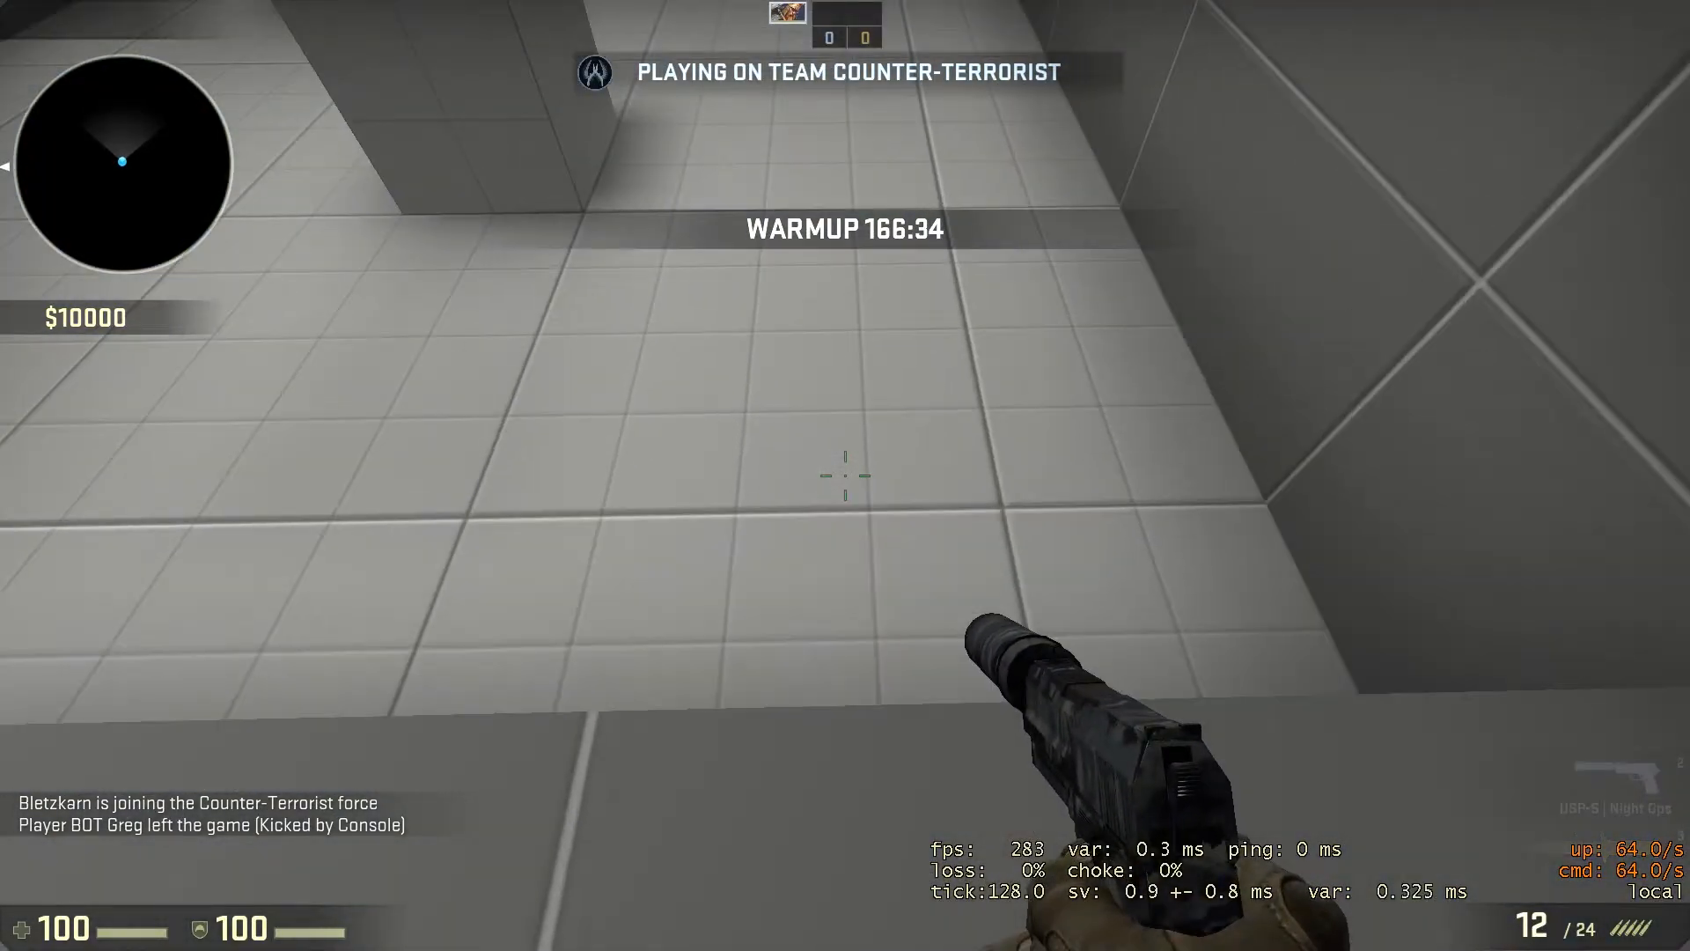
key("a")
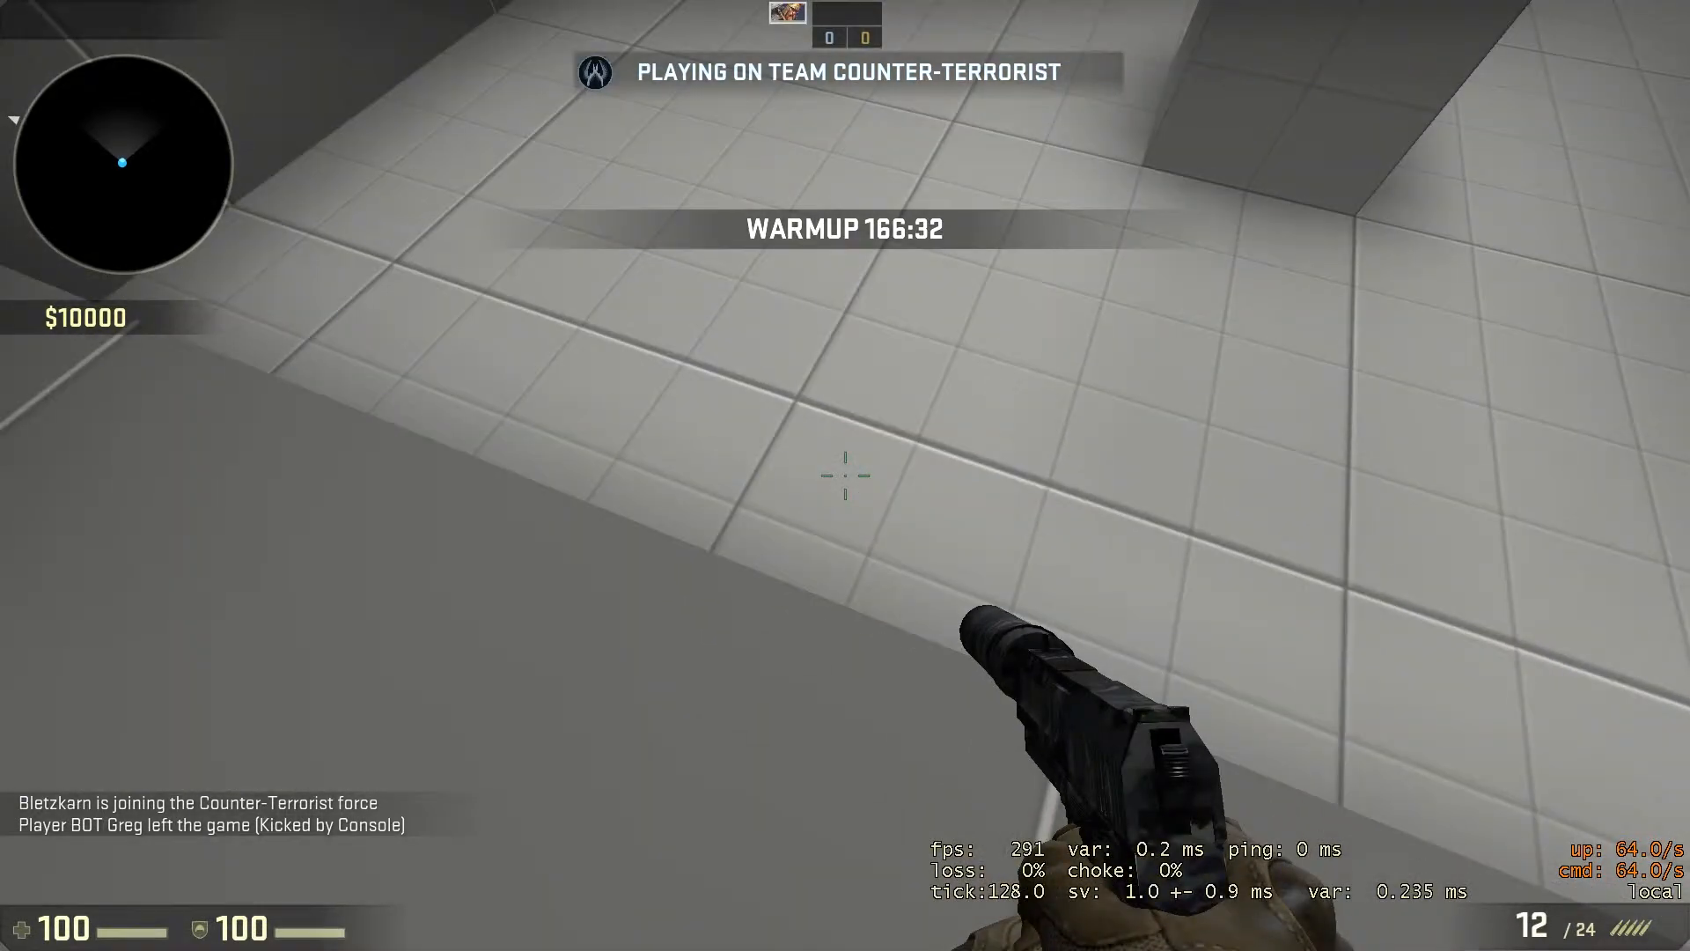
key("w")
key("s")
key("w")
key("s")
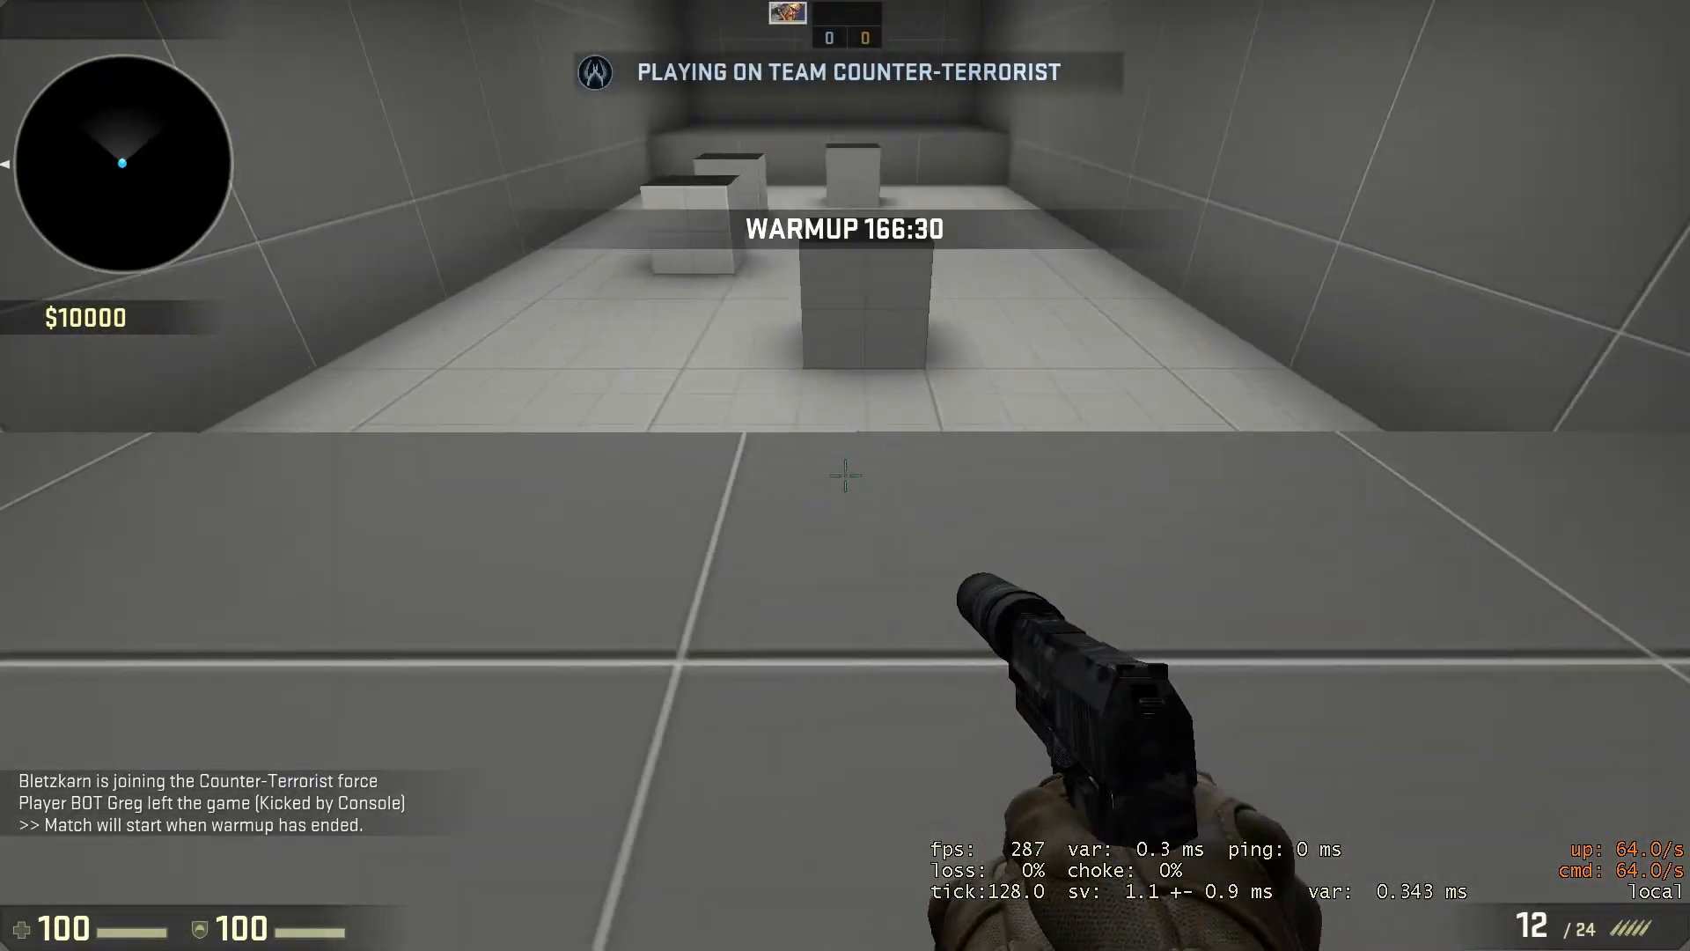
Test the first jump block's teleport in the running game by landing on it and jumping repeatedly, then open the developer console.
key("w")
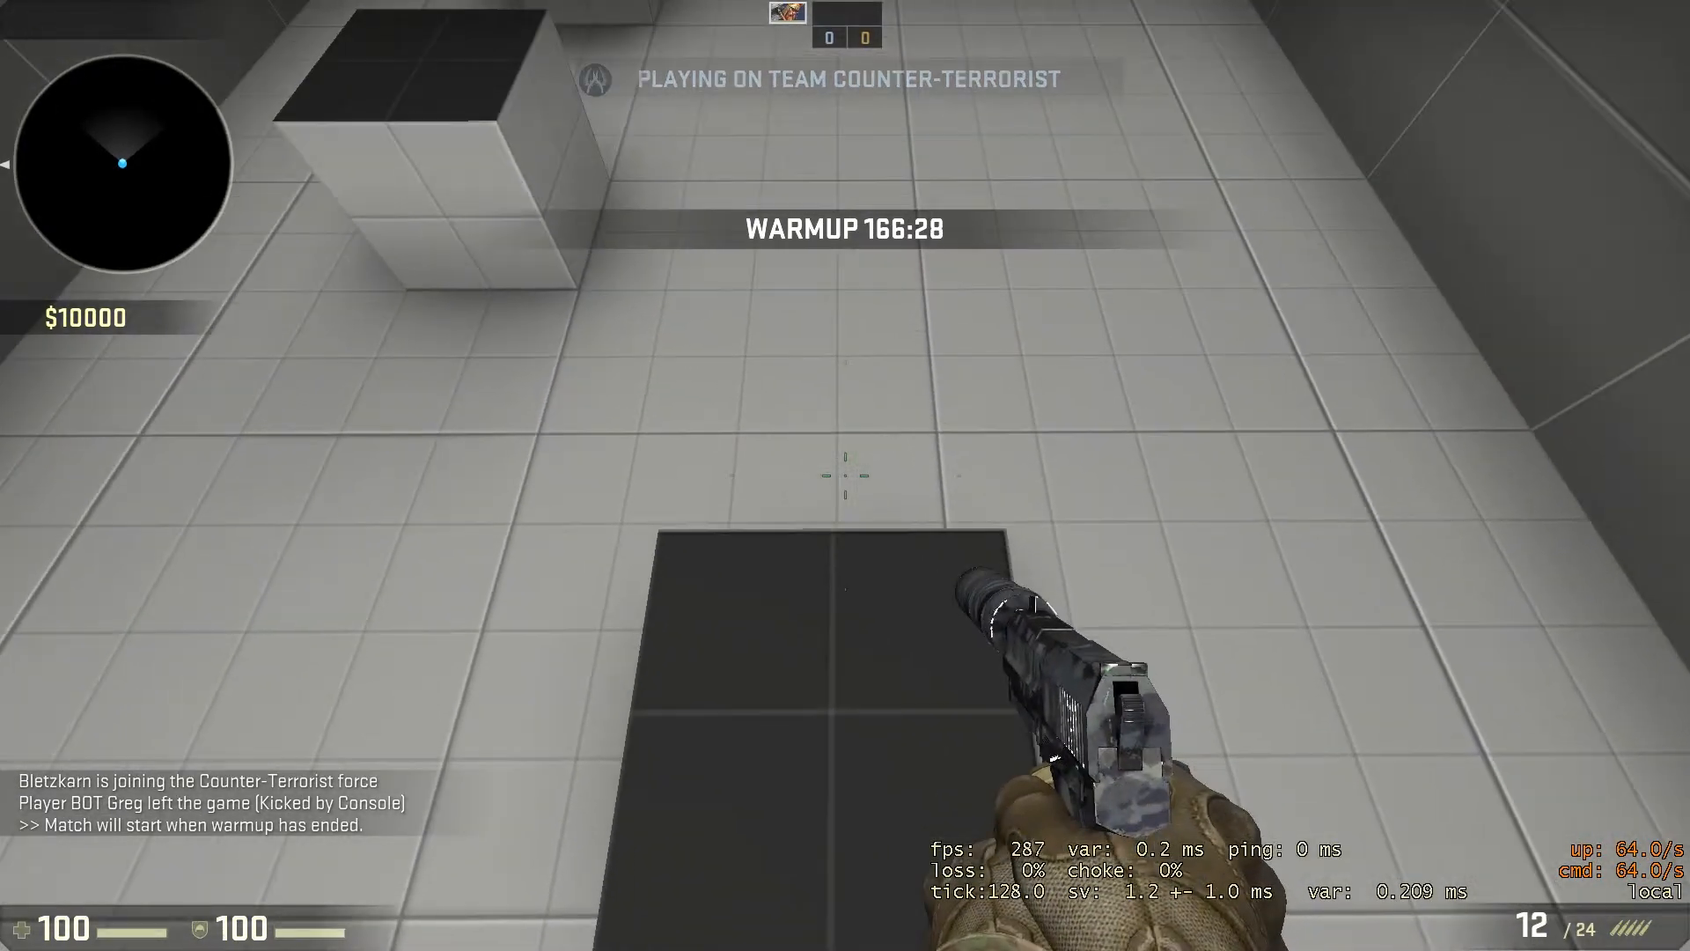
key("space")
key("space")
key("space")
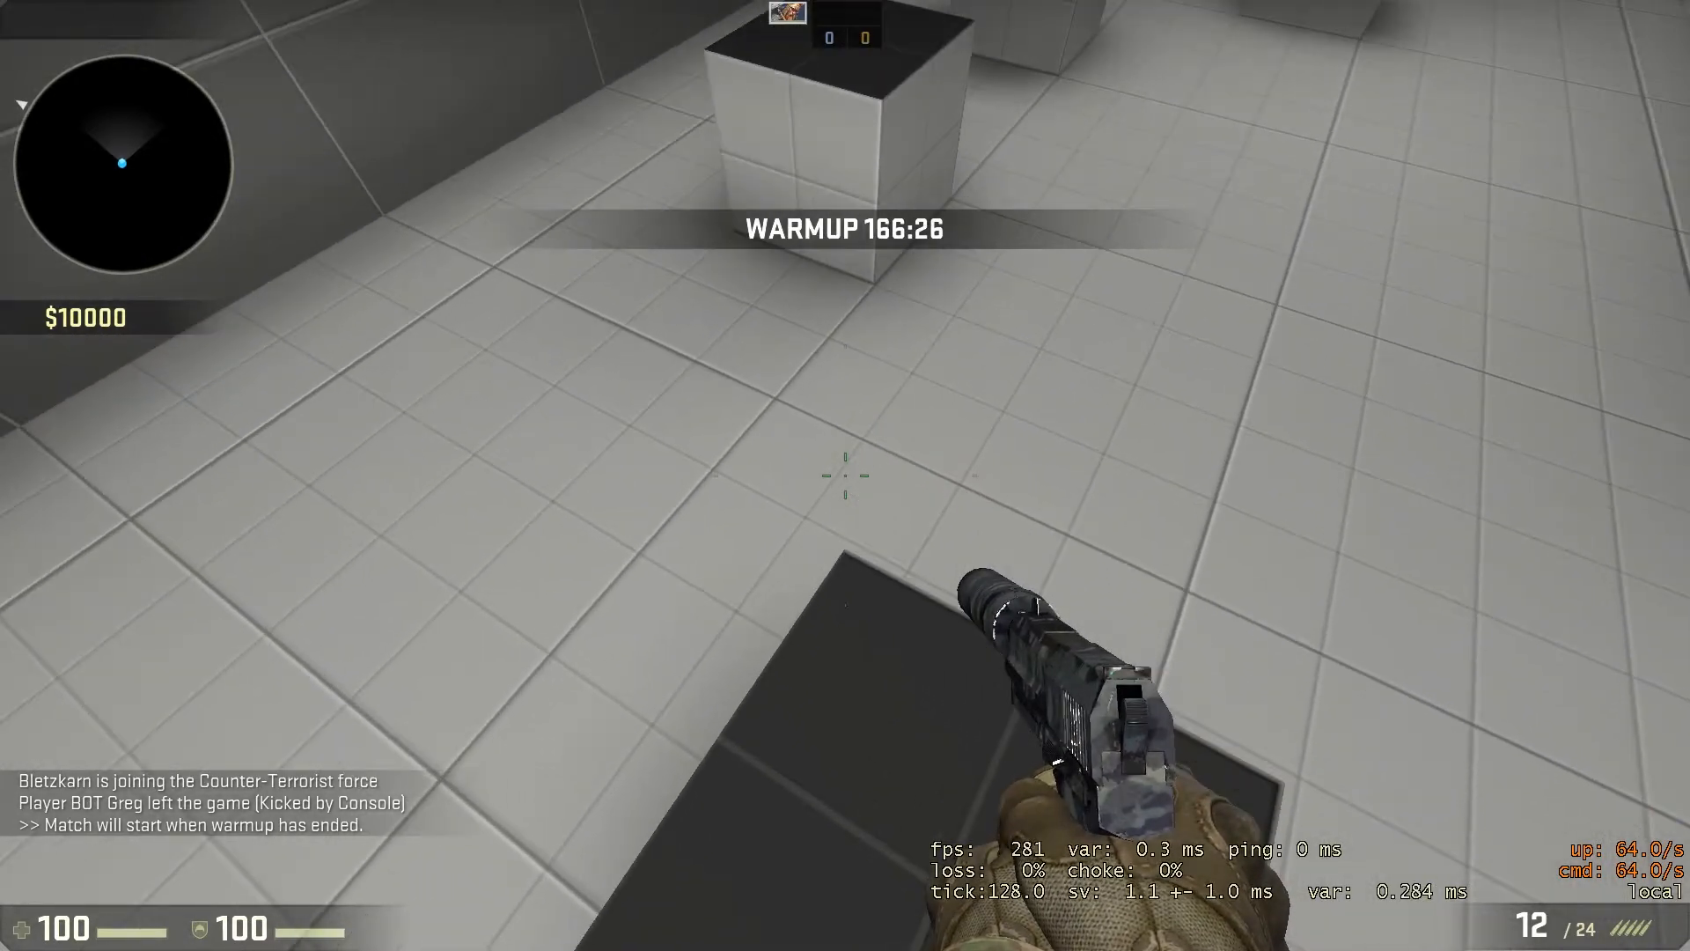
key("space")
key("space")
key("space")
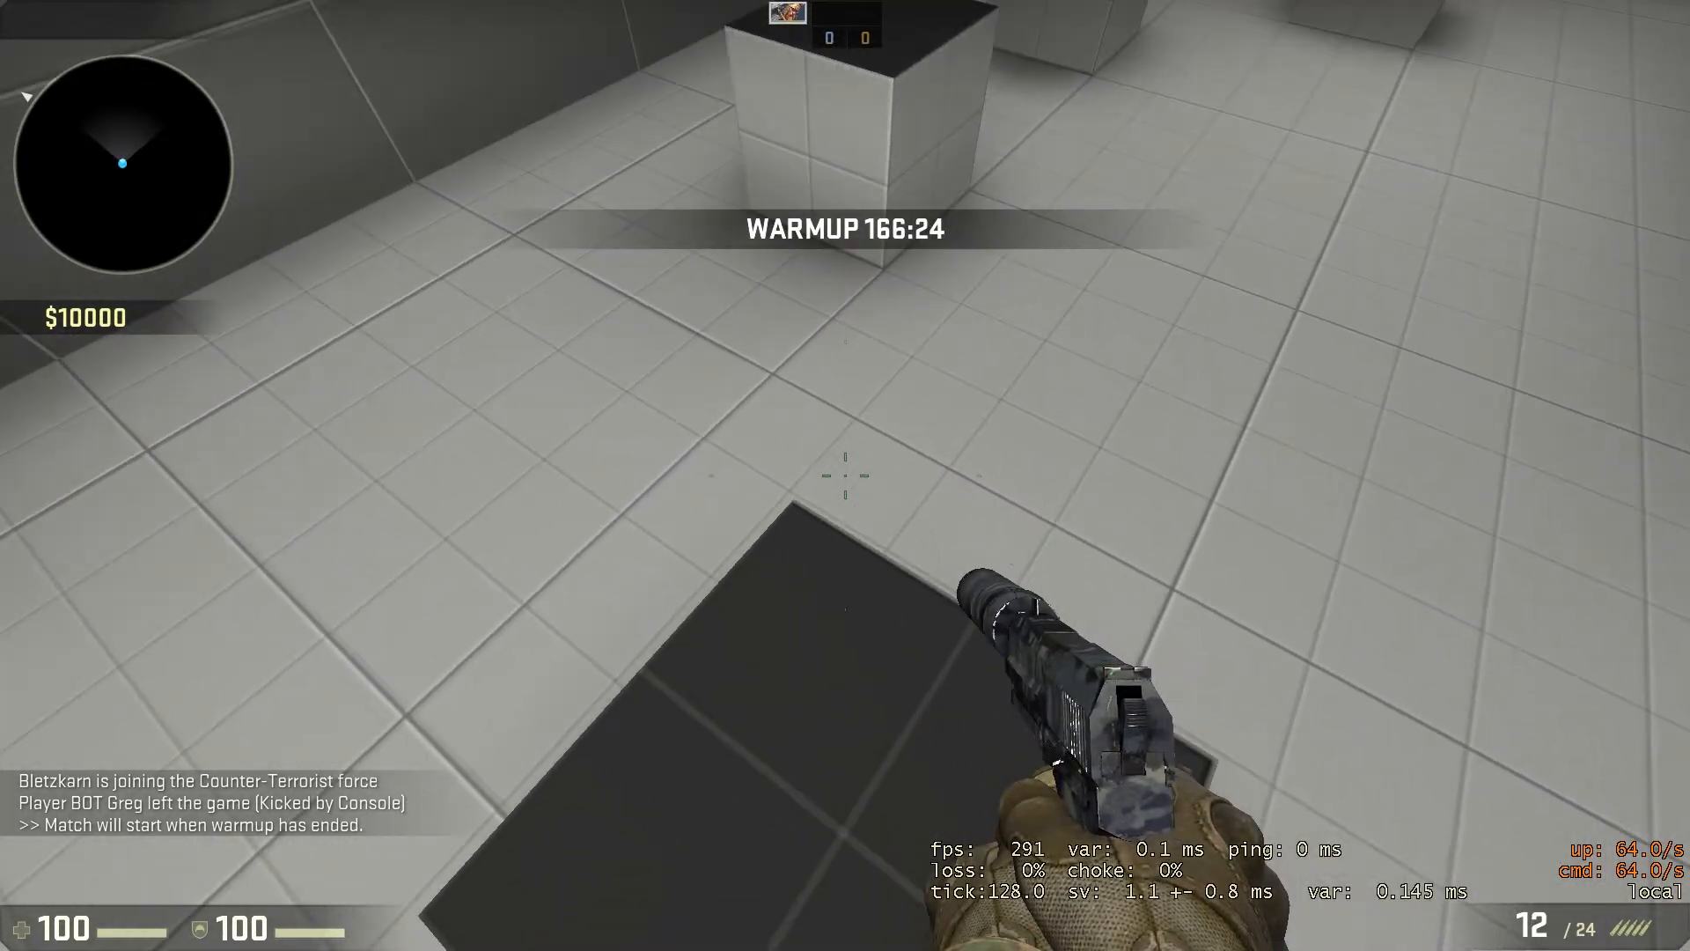
key("space")
key("space")
key("space")
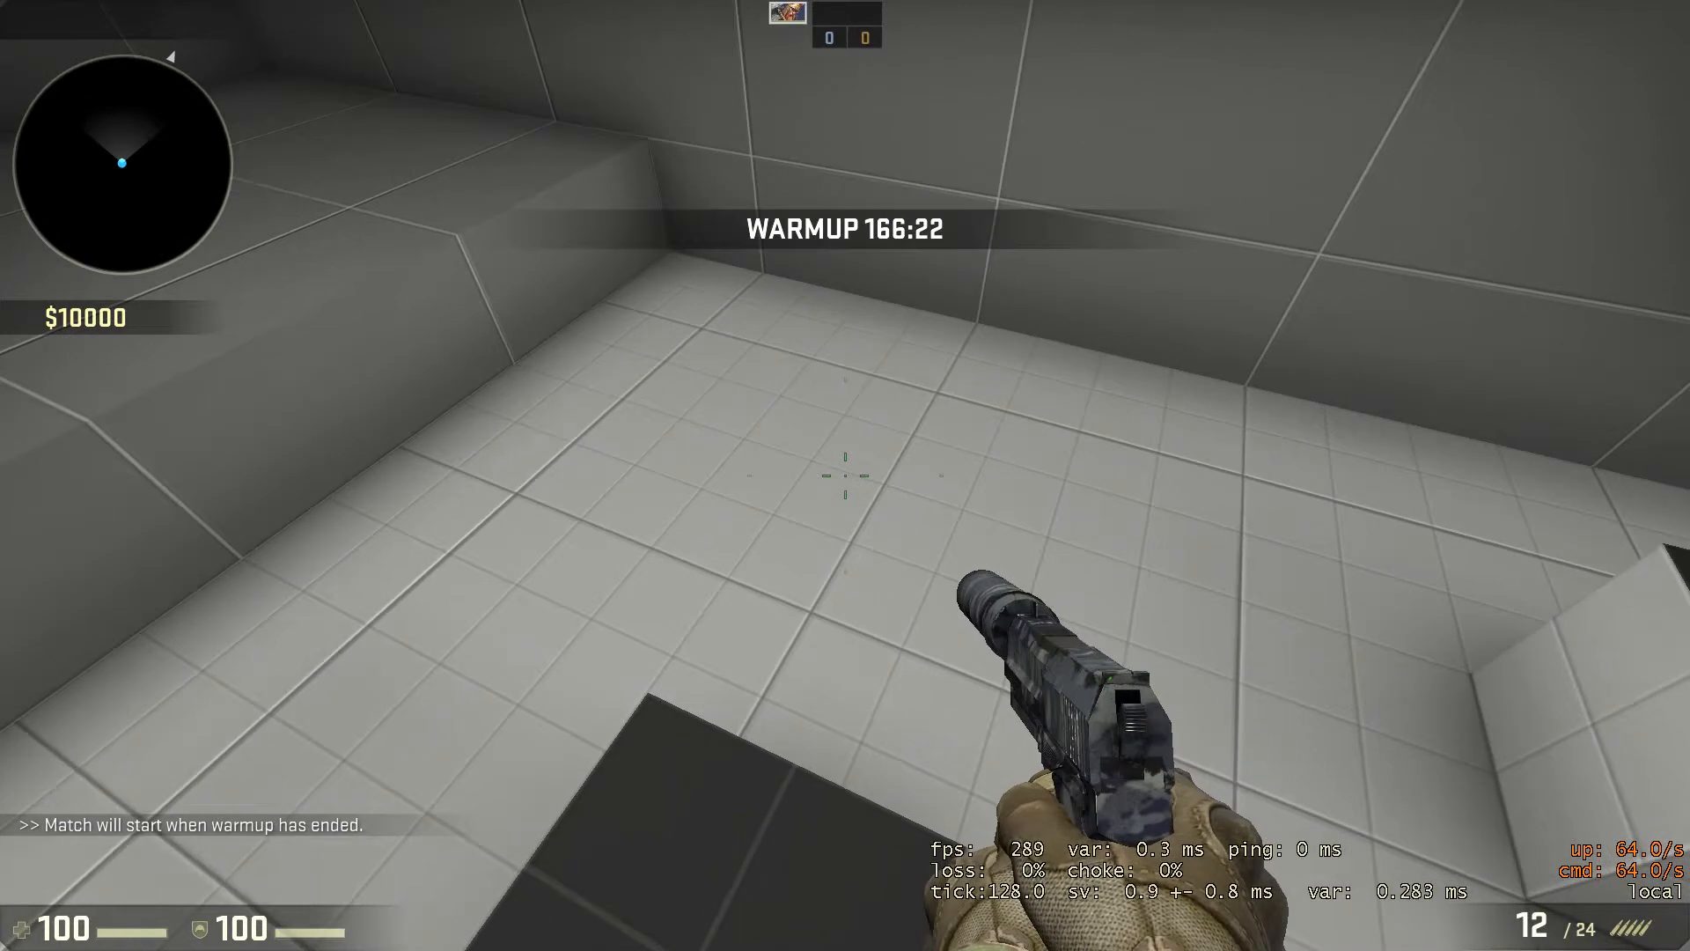
key("space")
key("space")
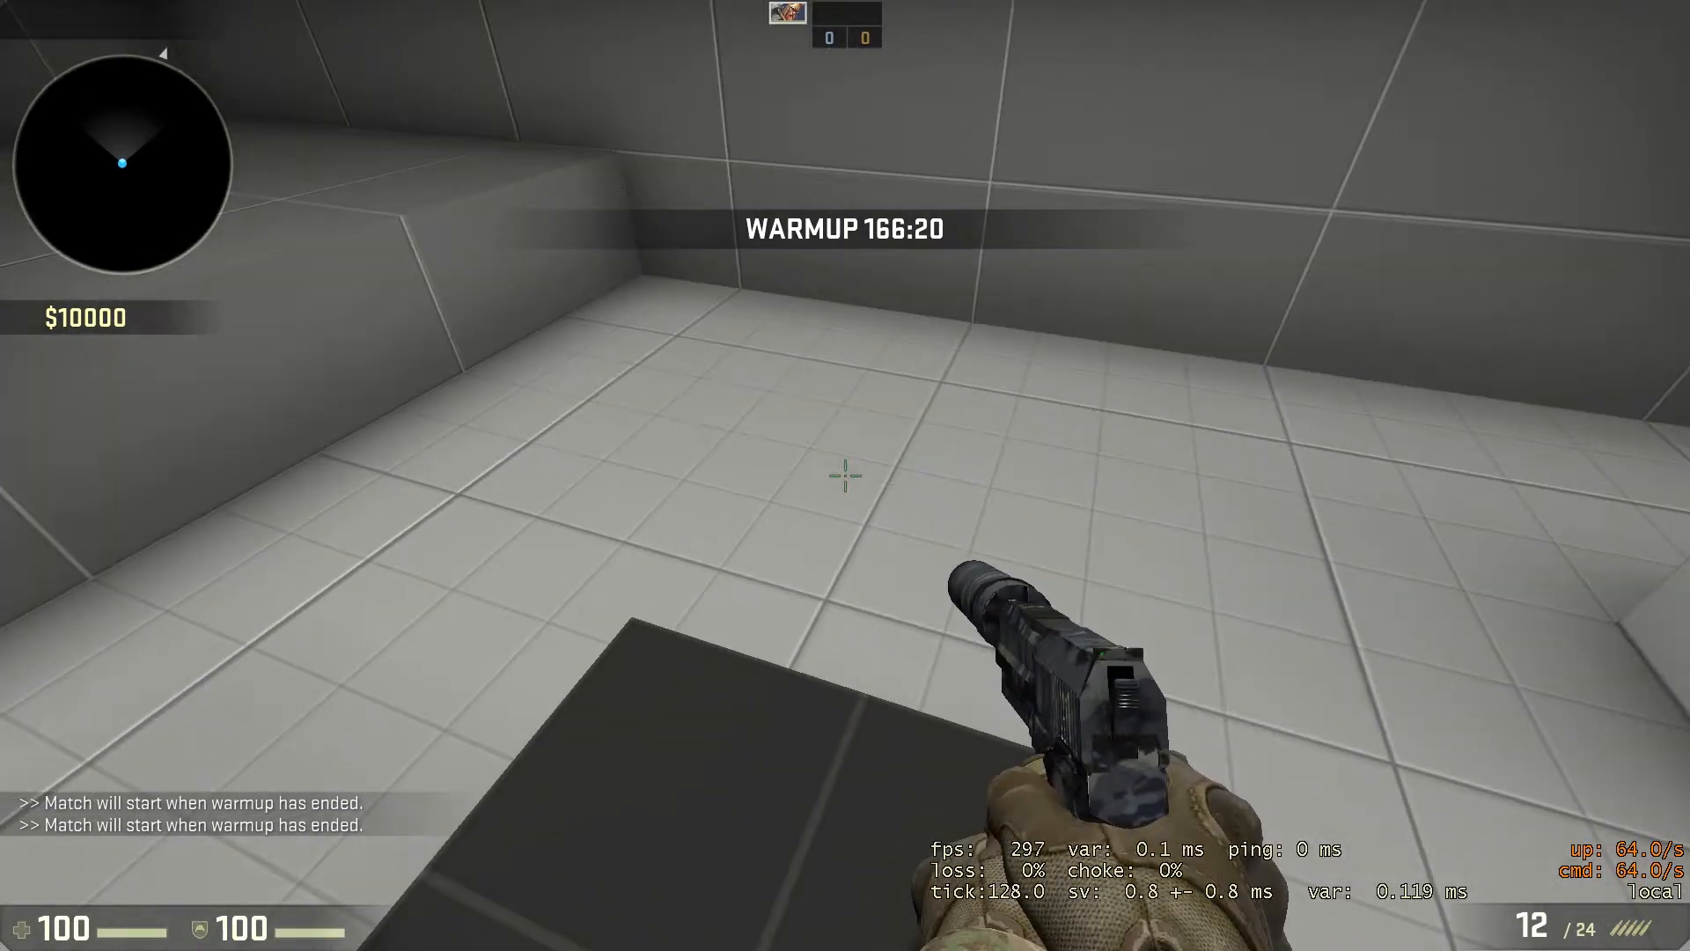
key("space")
key("space")
key("grave")
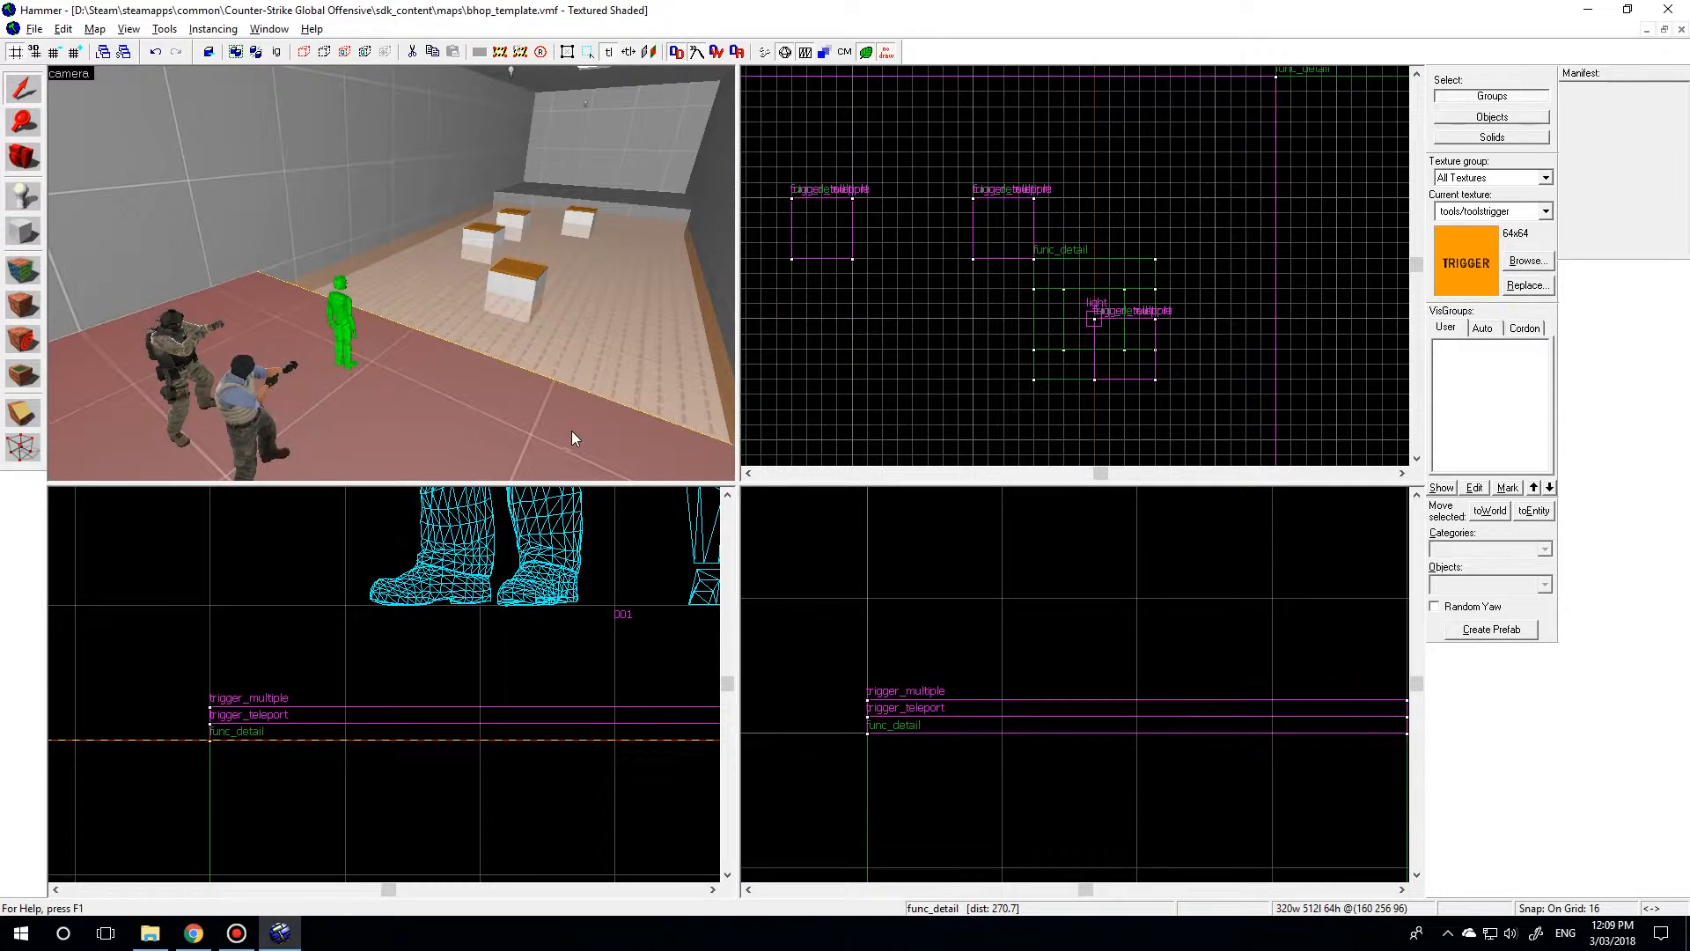
Back in Hammer, change the class of the bhopfail_filter entity above the starting platform to filter_activator_name and apply it.
left_click_drag(572, 430, 392, 274)
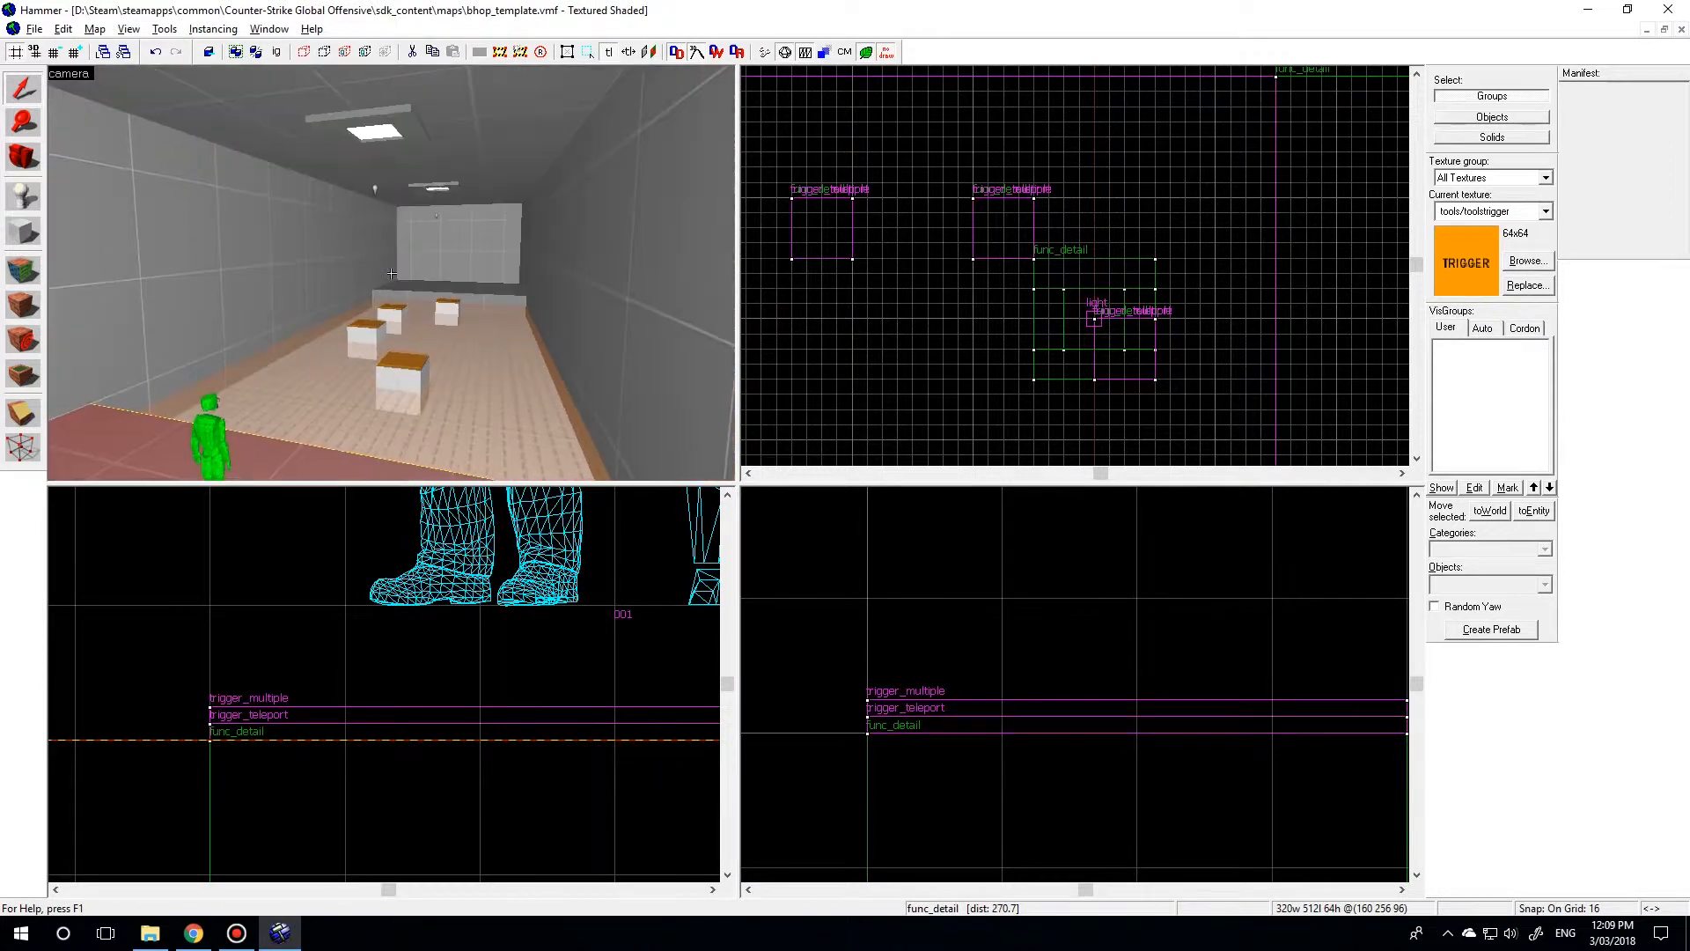
key("w")
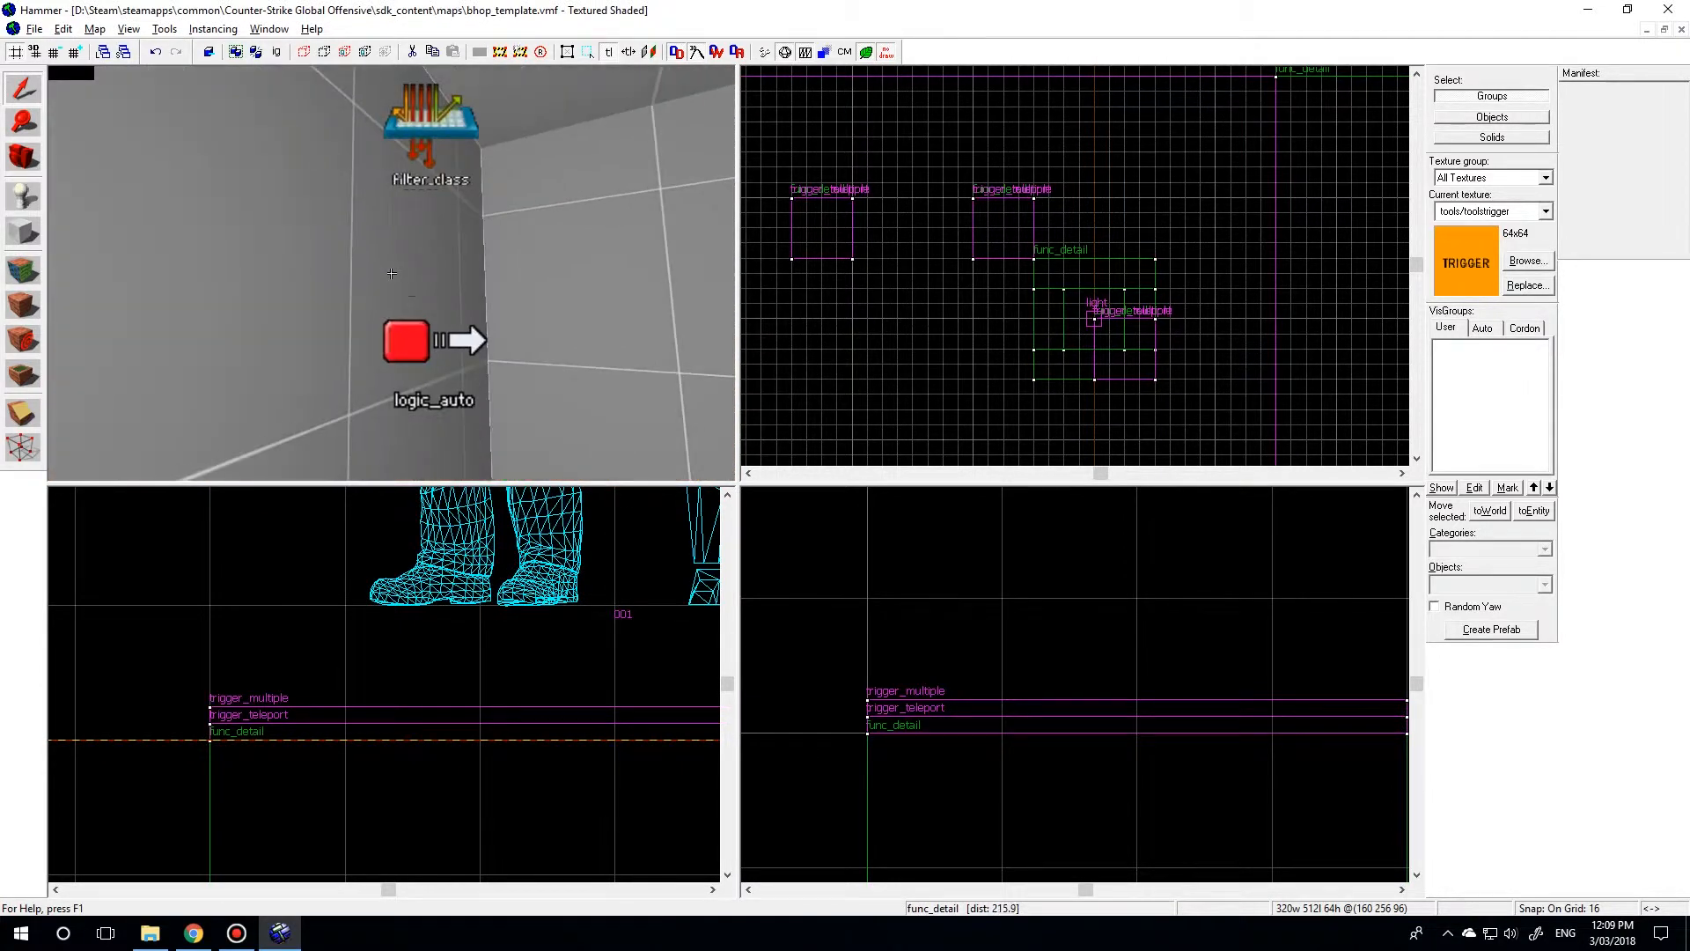
left_click(386, 316)
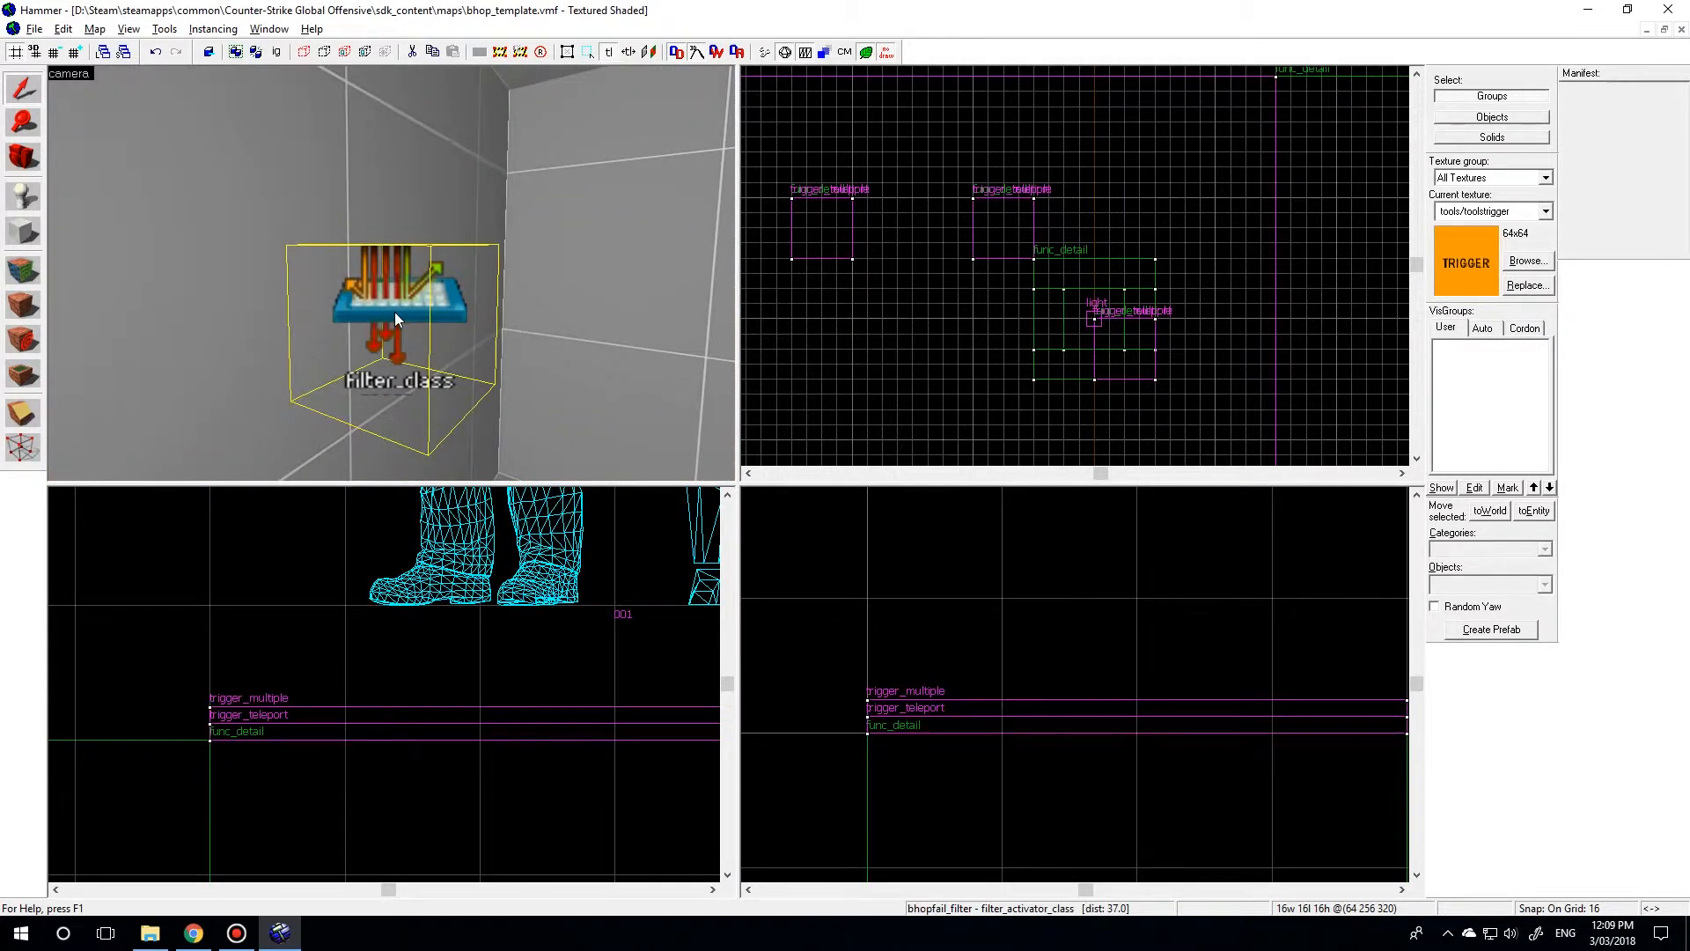
double_click(395, 317)
left_click(715, 333)
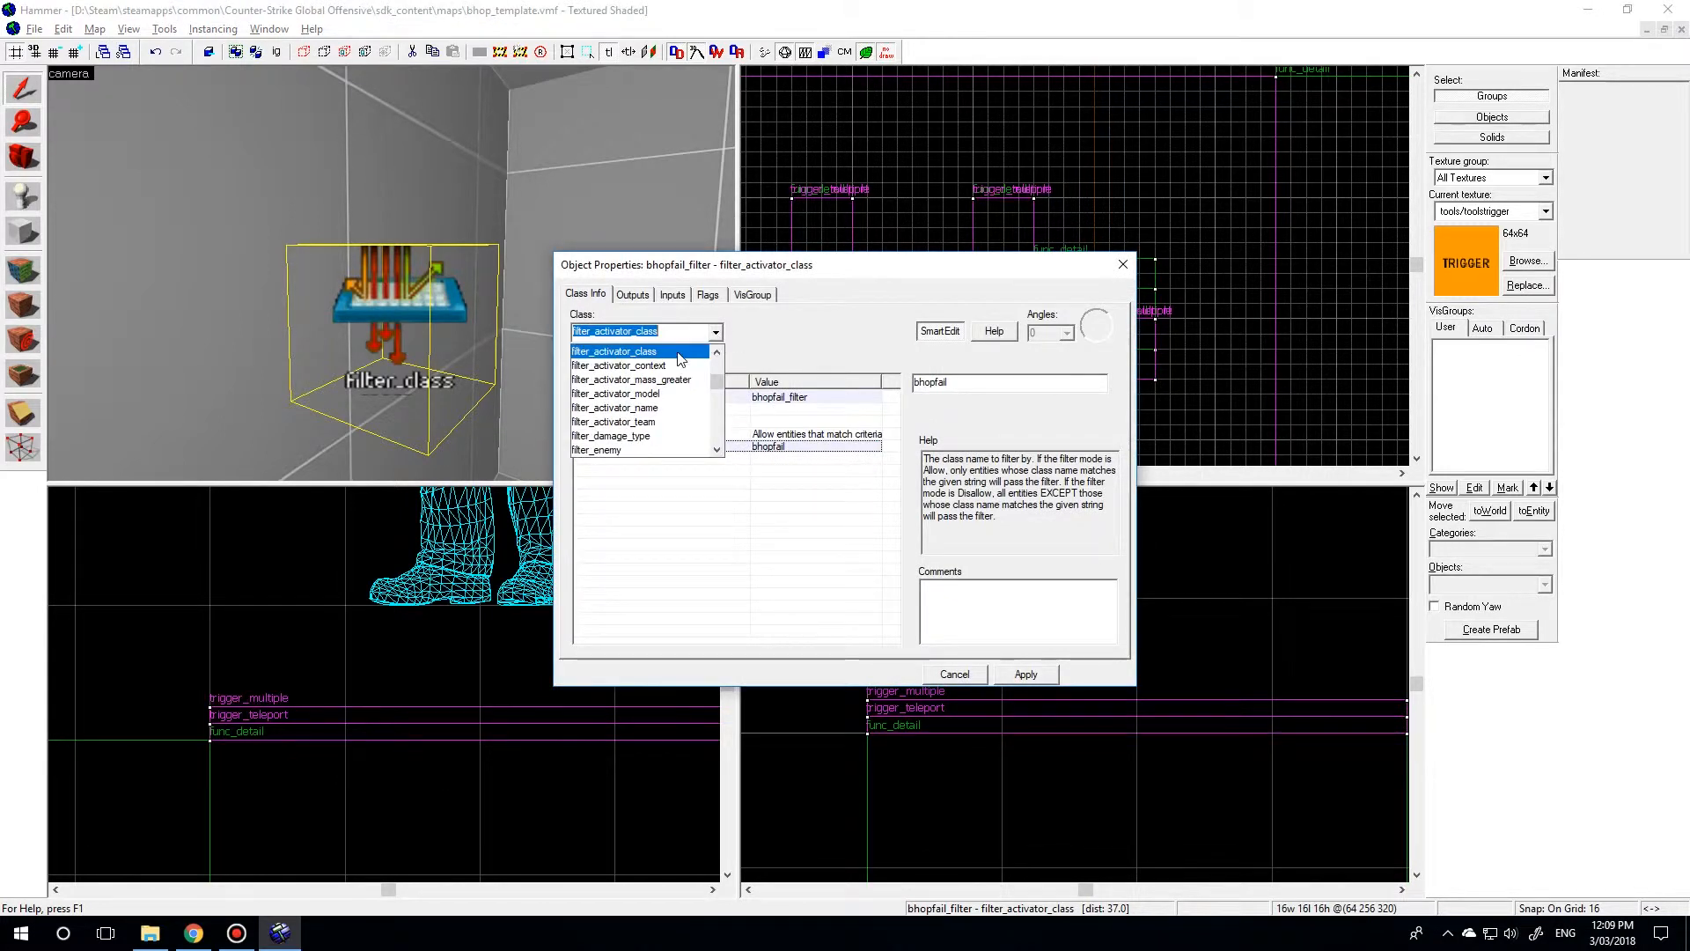
left_click(626, 411)
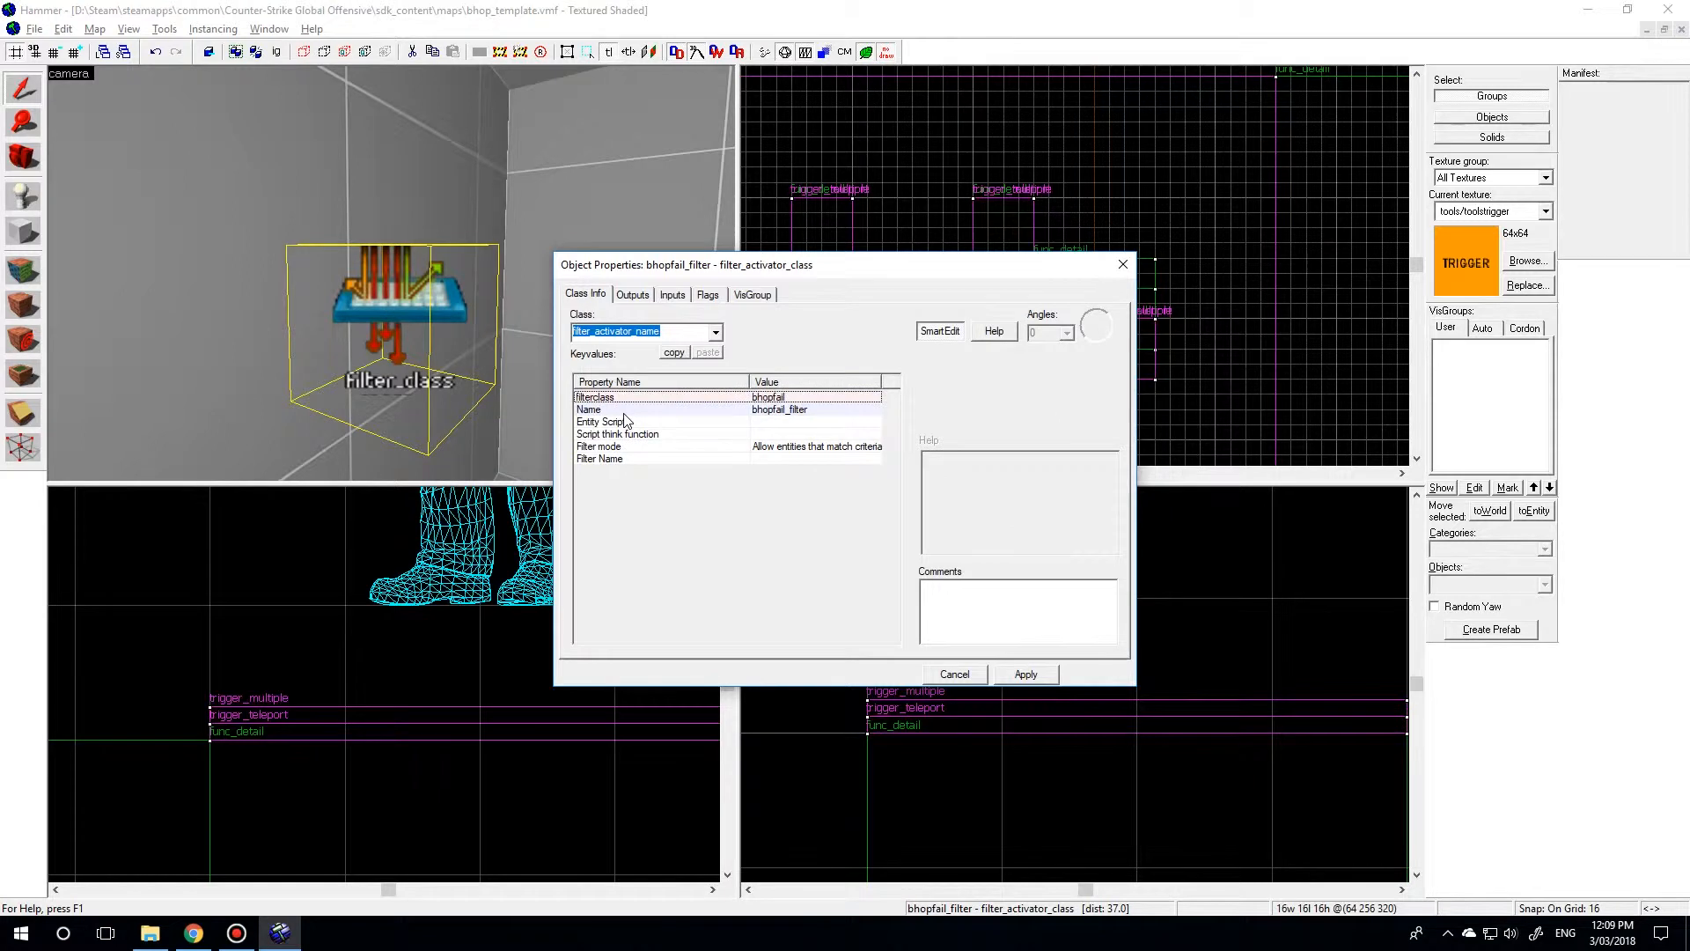
left_click(1025, 676)
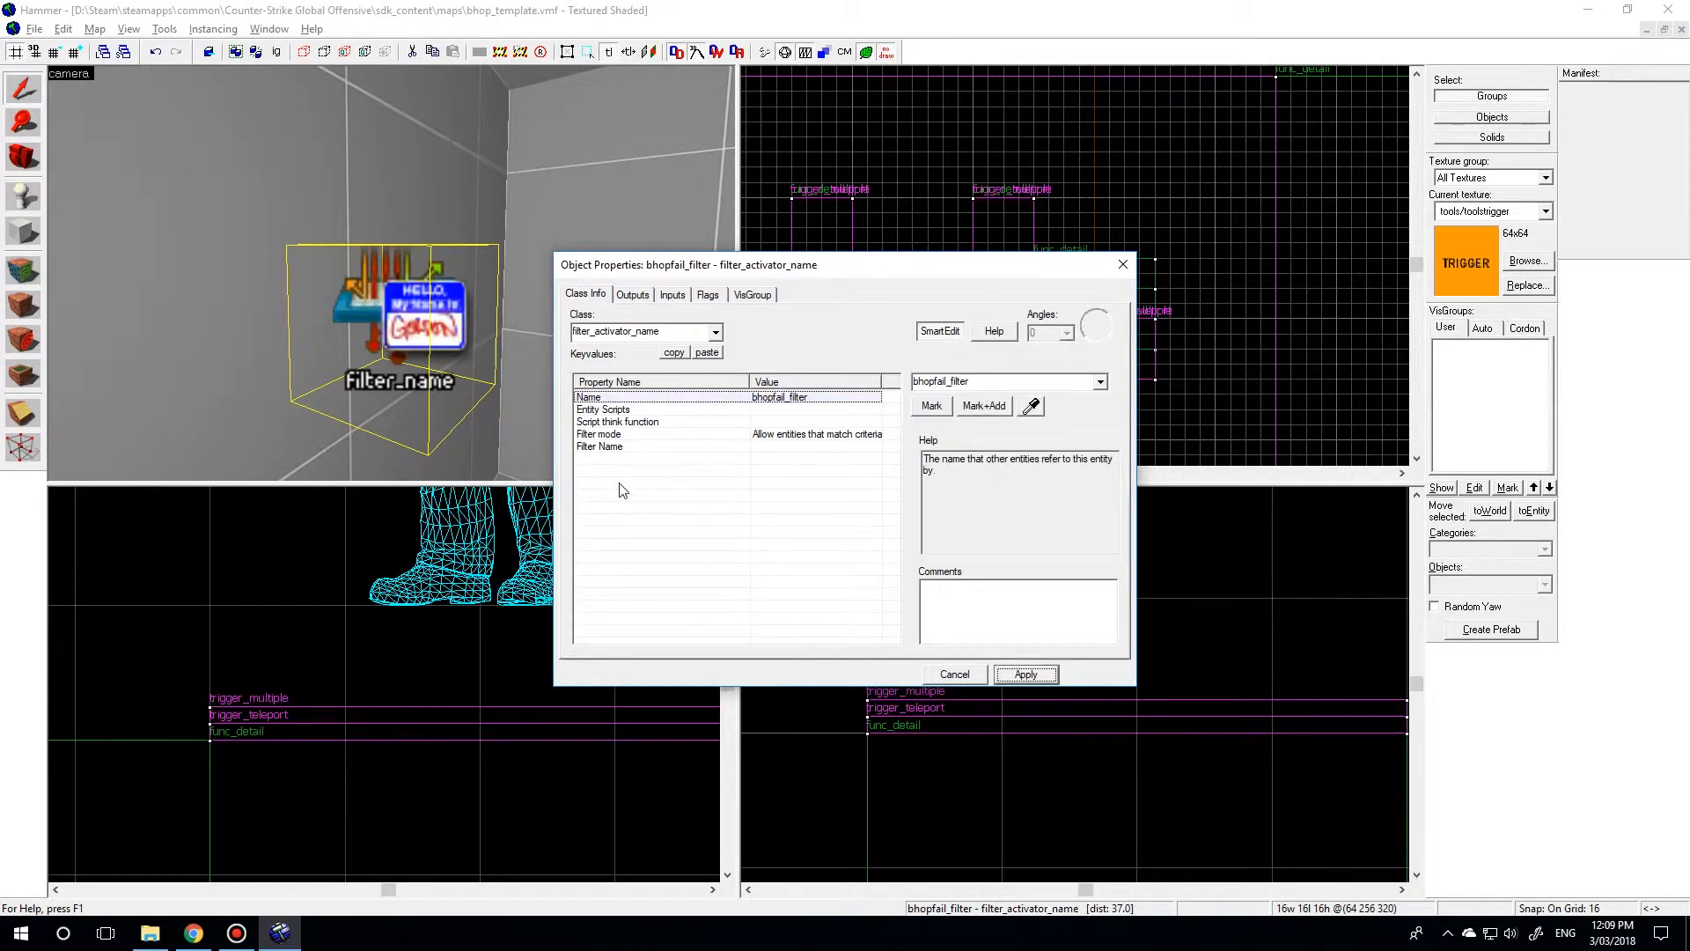
Set the Filter Name of the bhopfail_filter entity to bhopfail and apply it.
left_click(613, 447)
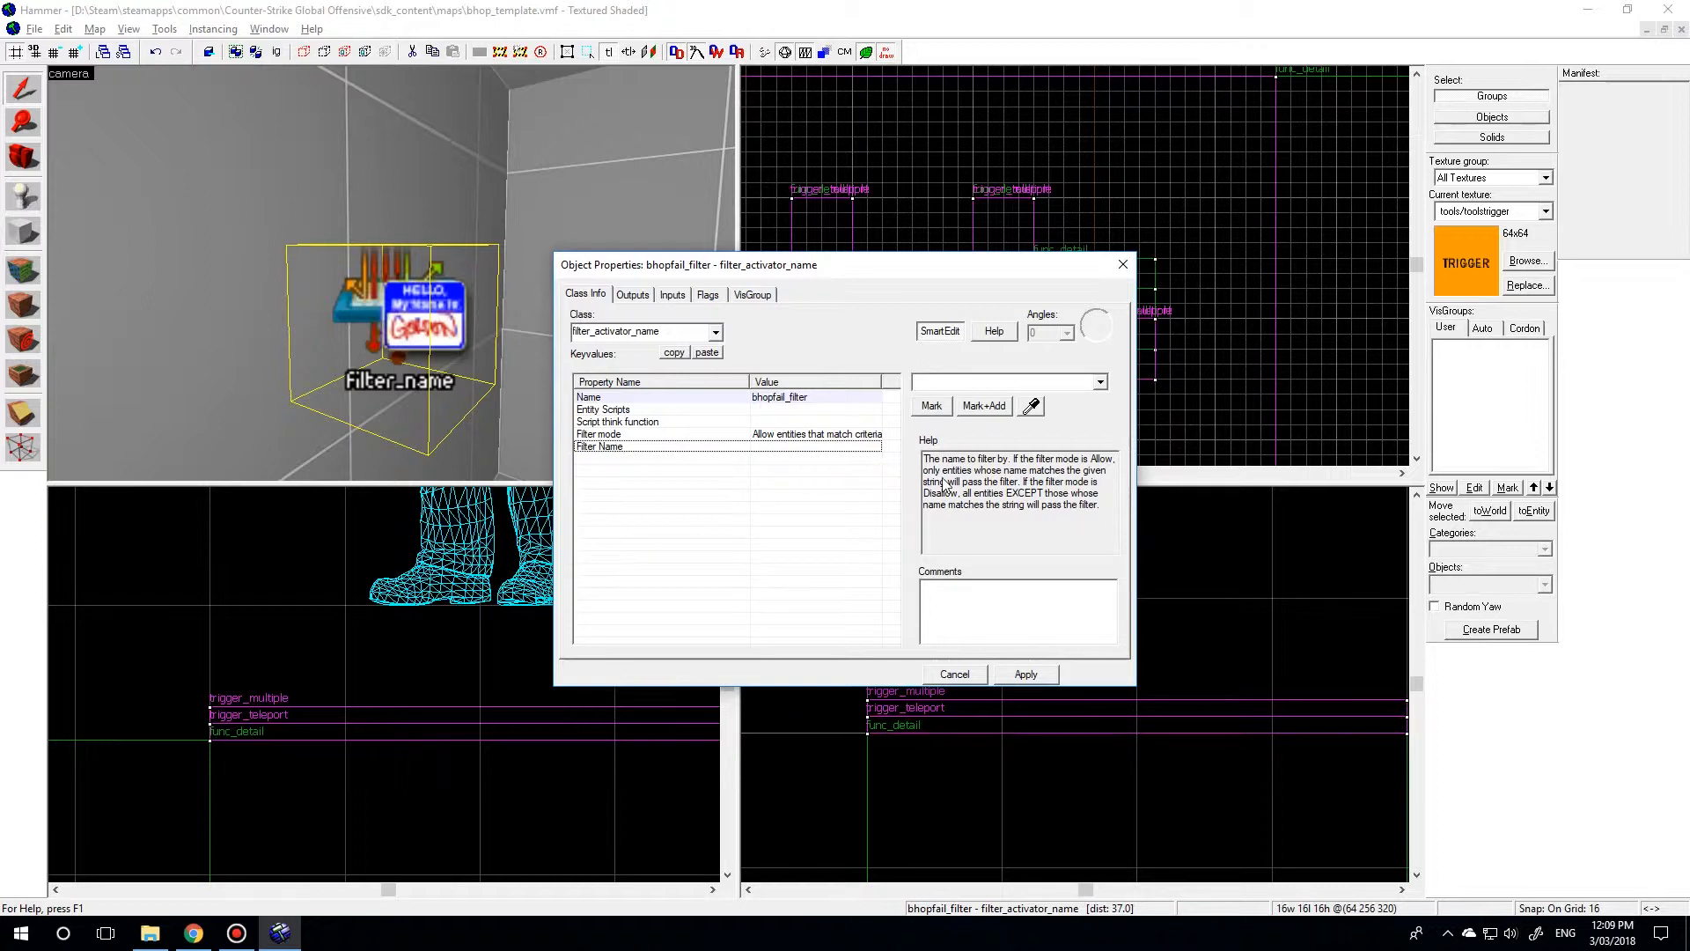
type("bhopfail")
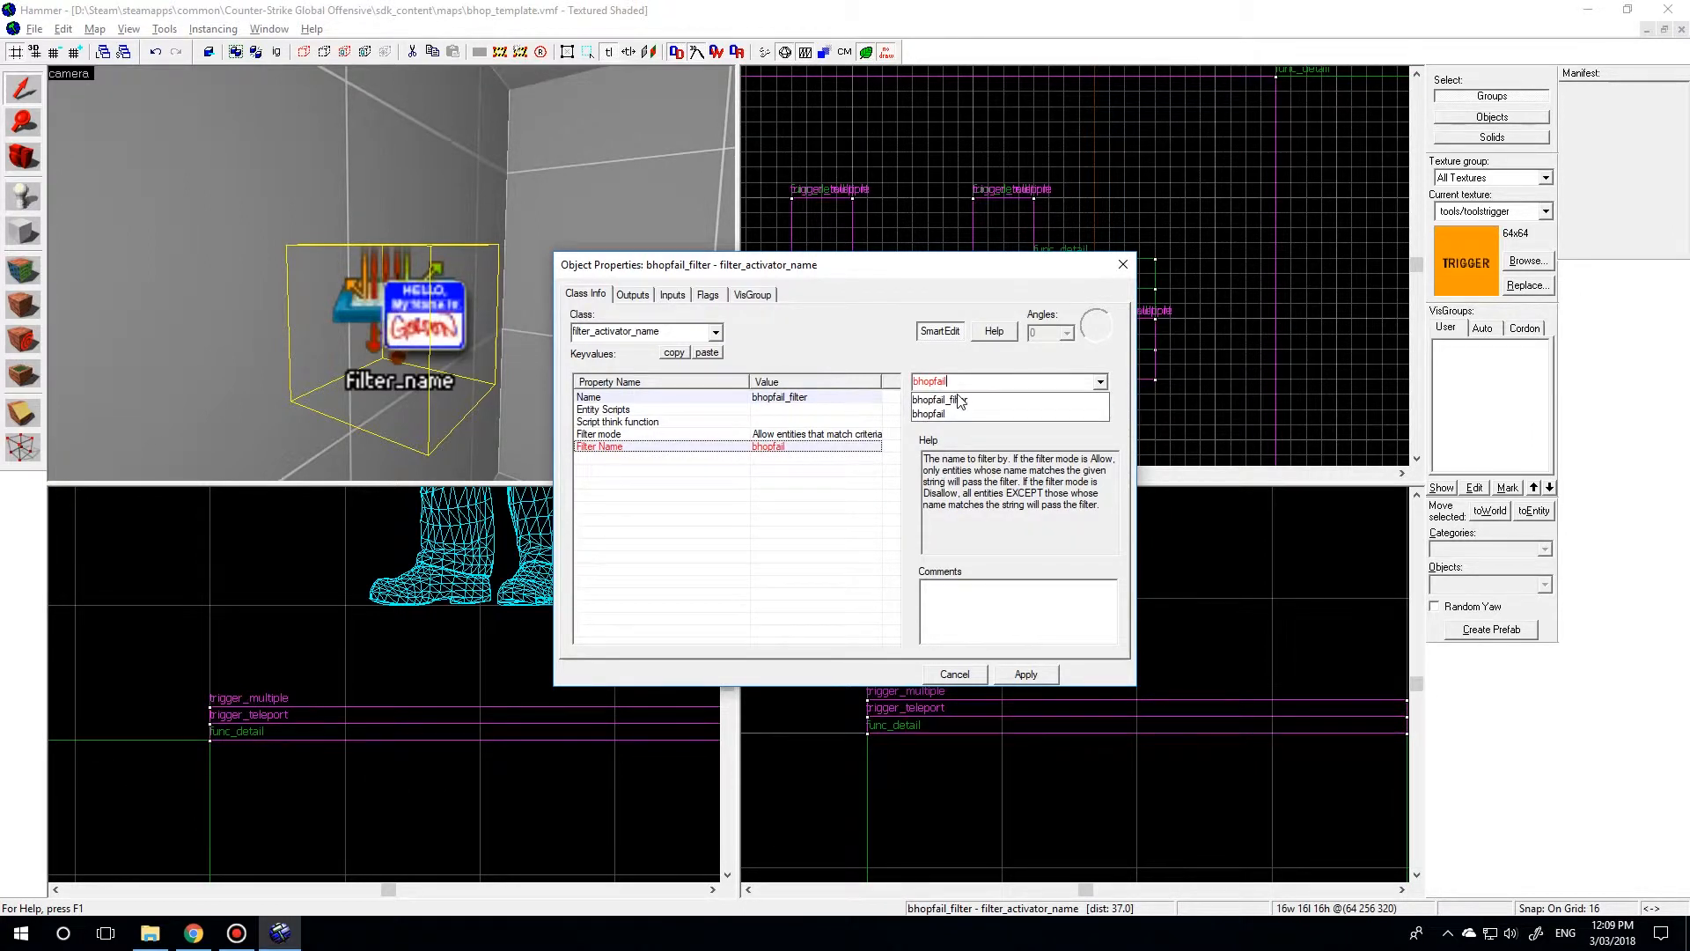
left_click(930, 414)
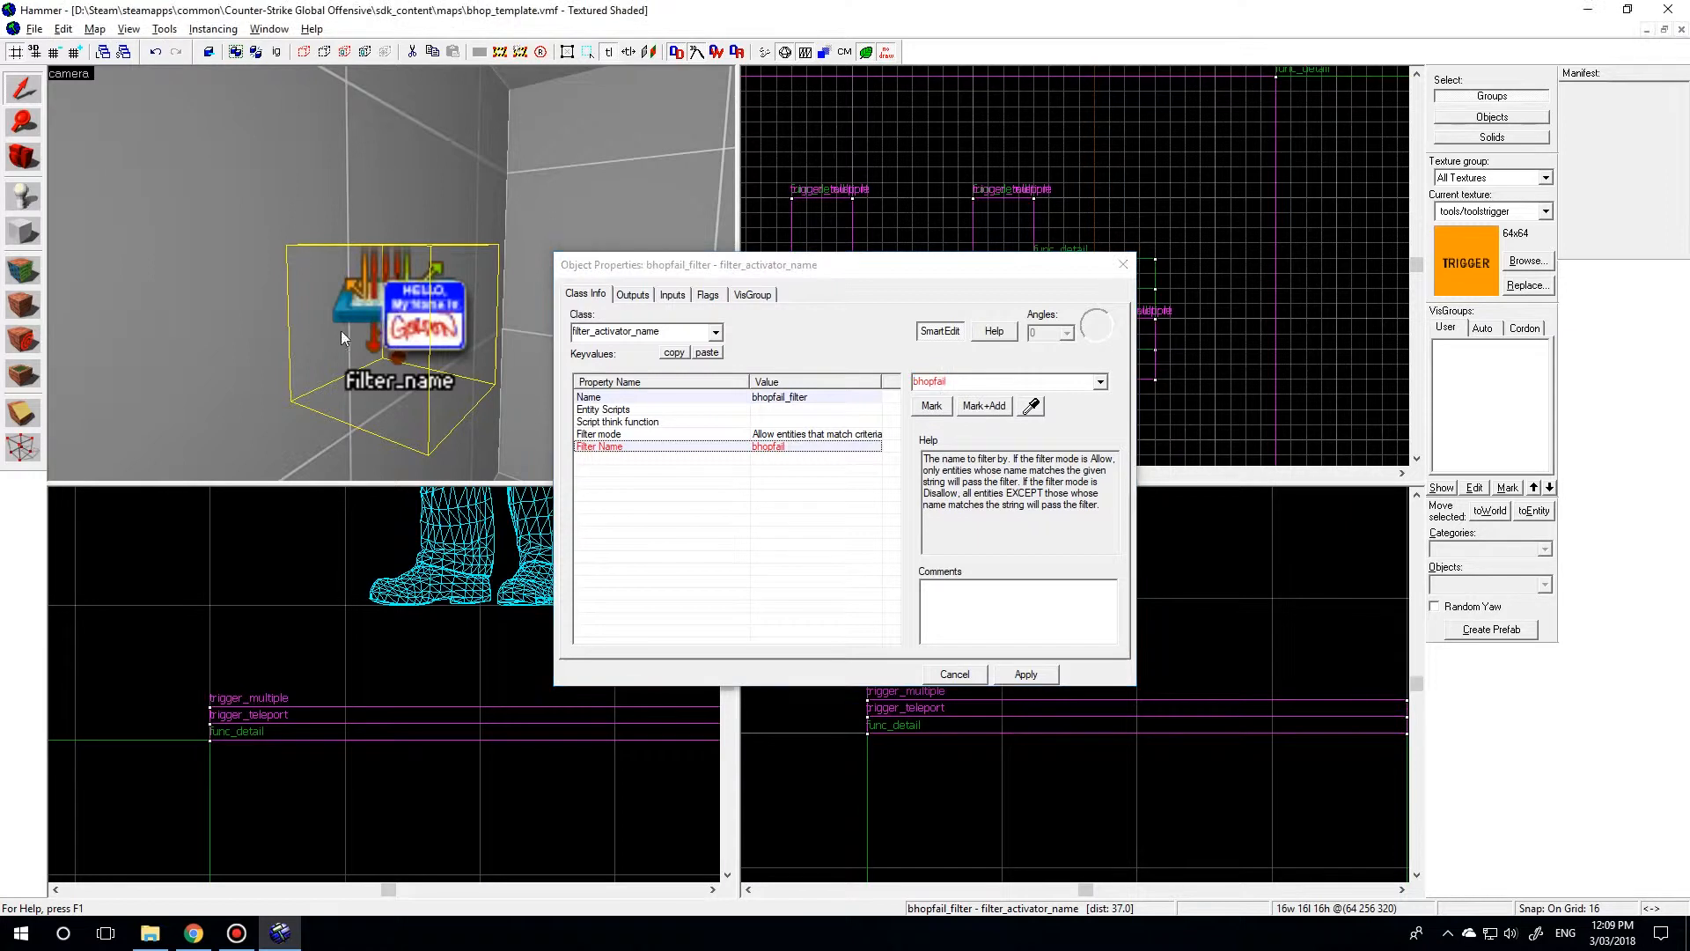
left_click(1023, 680)
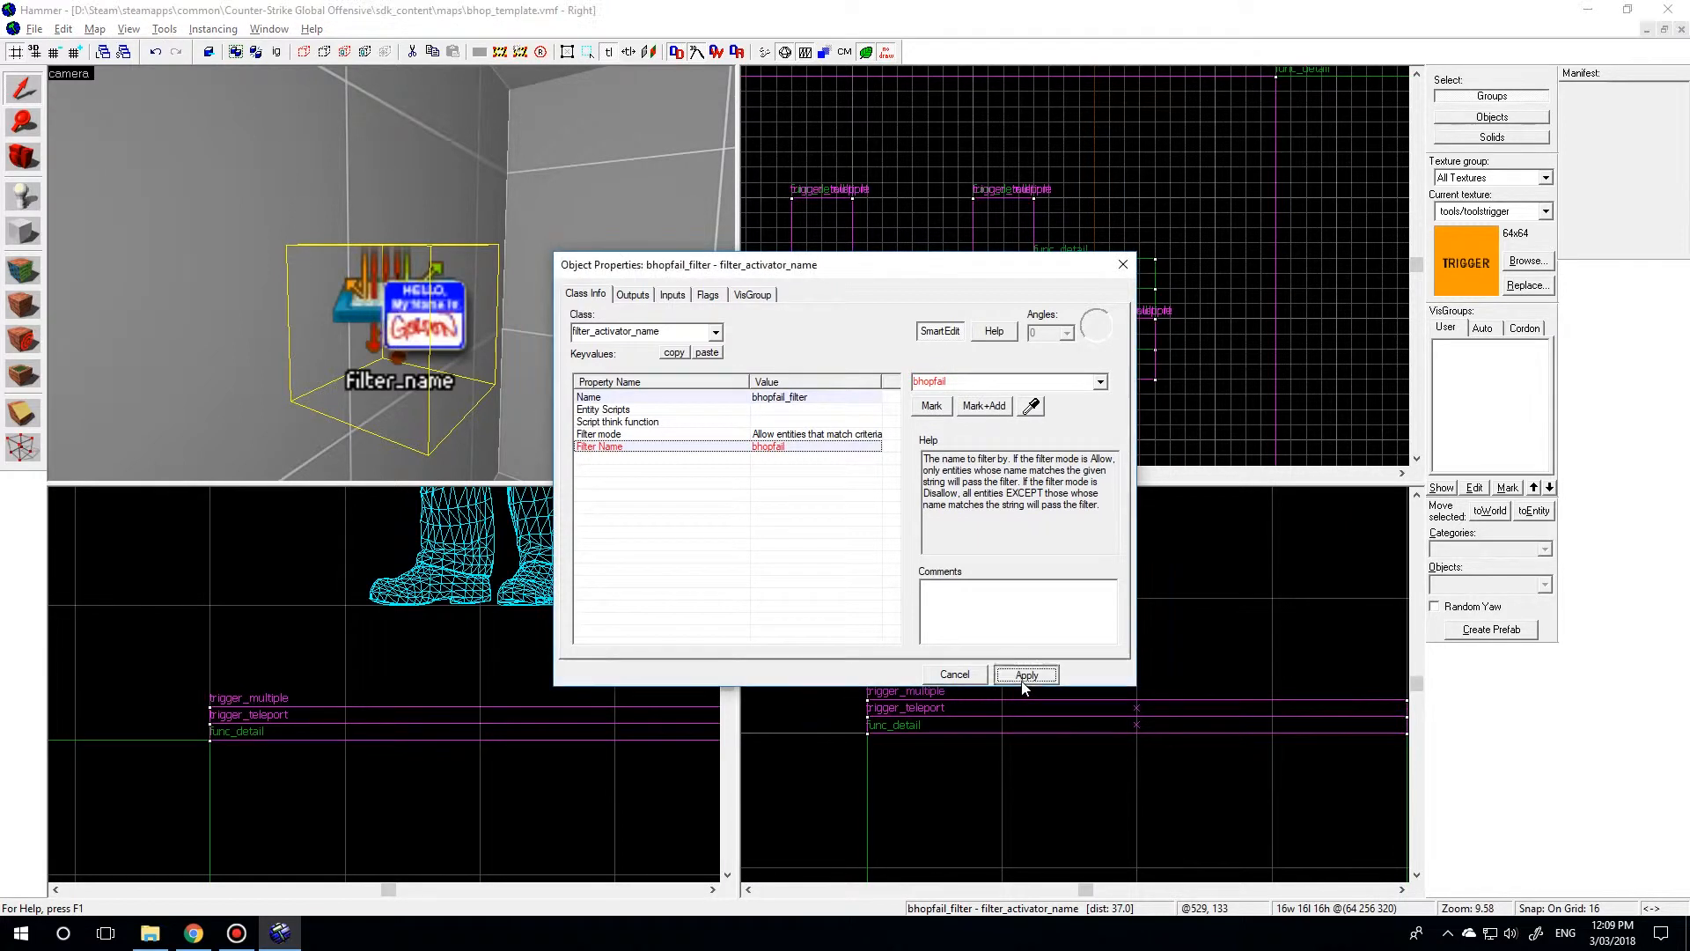
left_click(939, 680)
Check the properties and outputs of the trigger_teleport and trigger_multiple on the first jump block.
key("z")
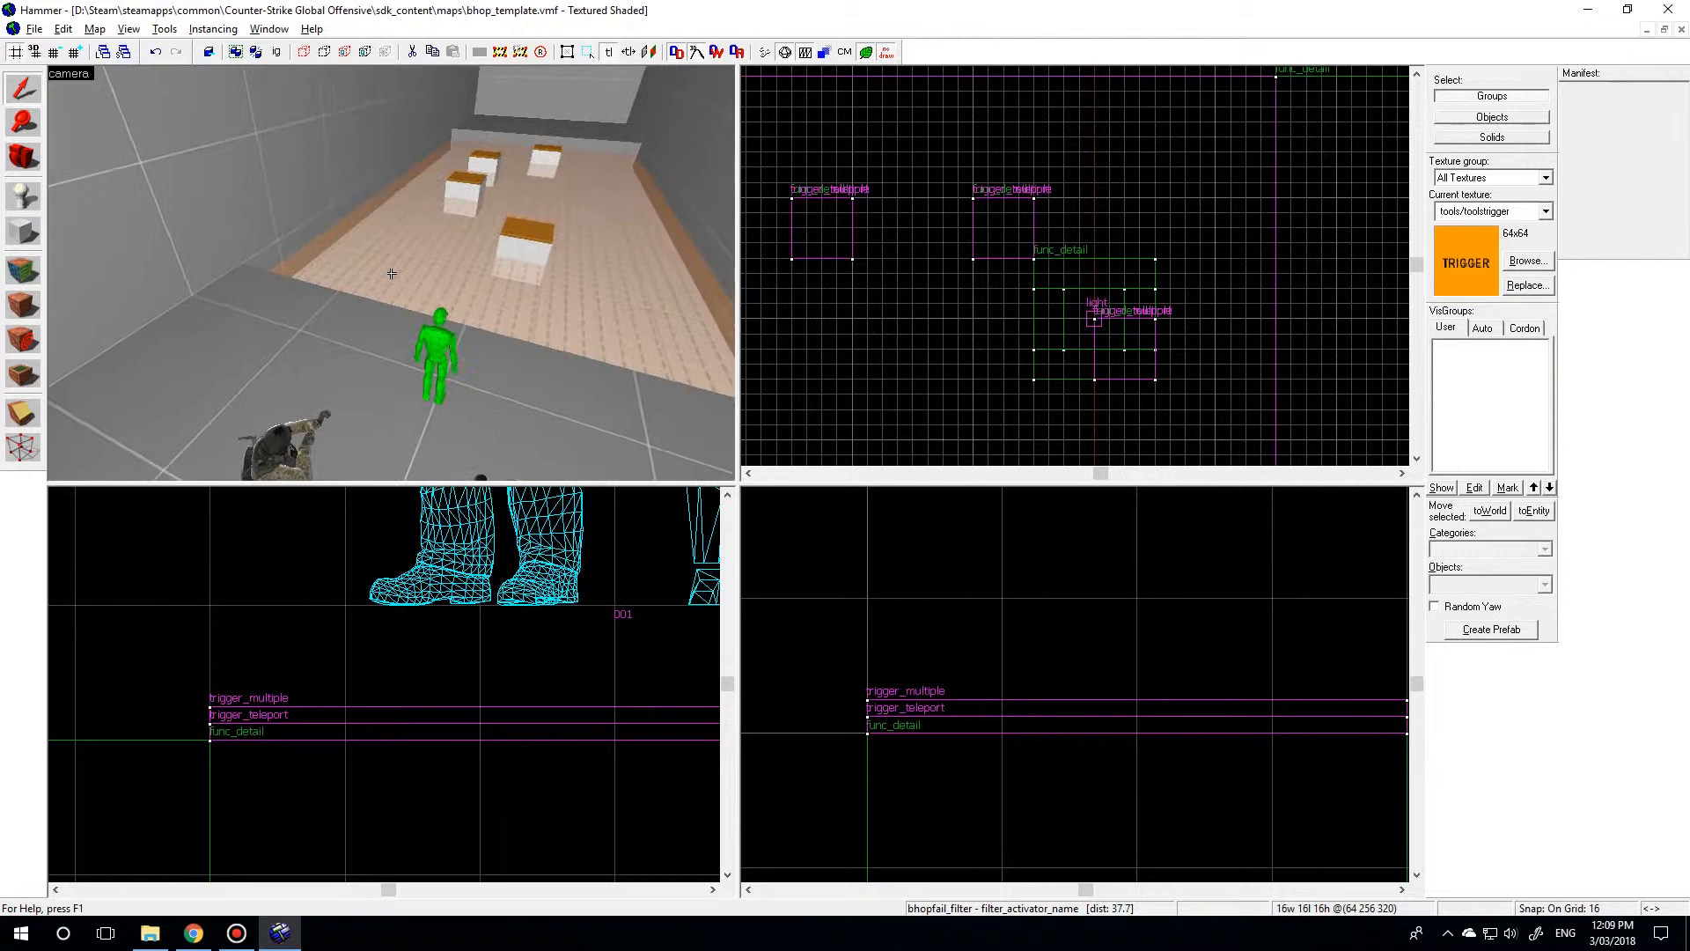
key("w")
left_click(411, 249)
key("alt+Return")
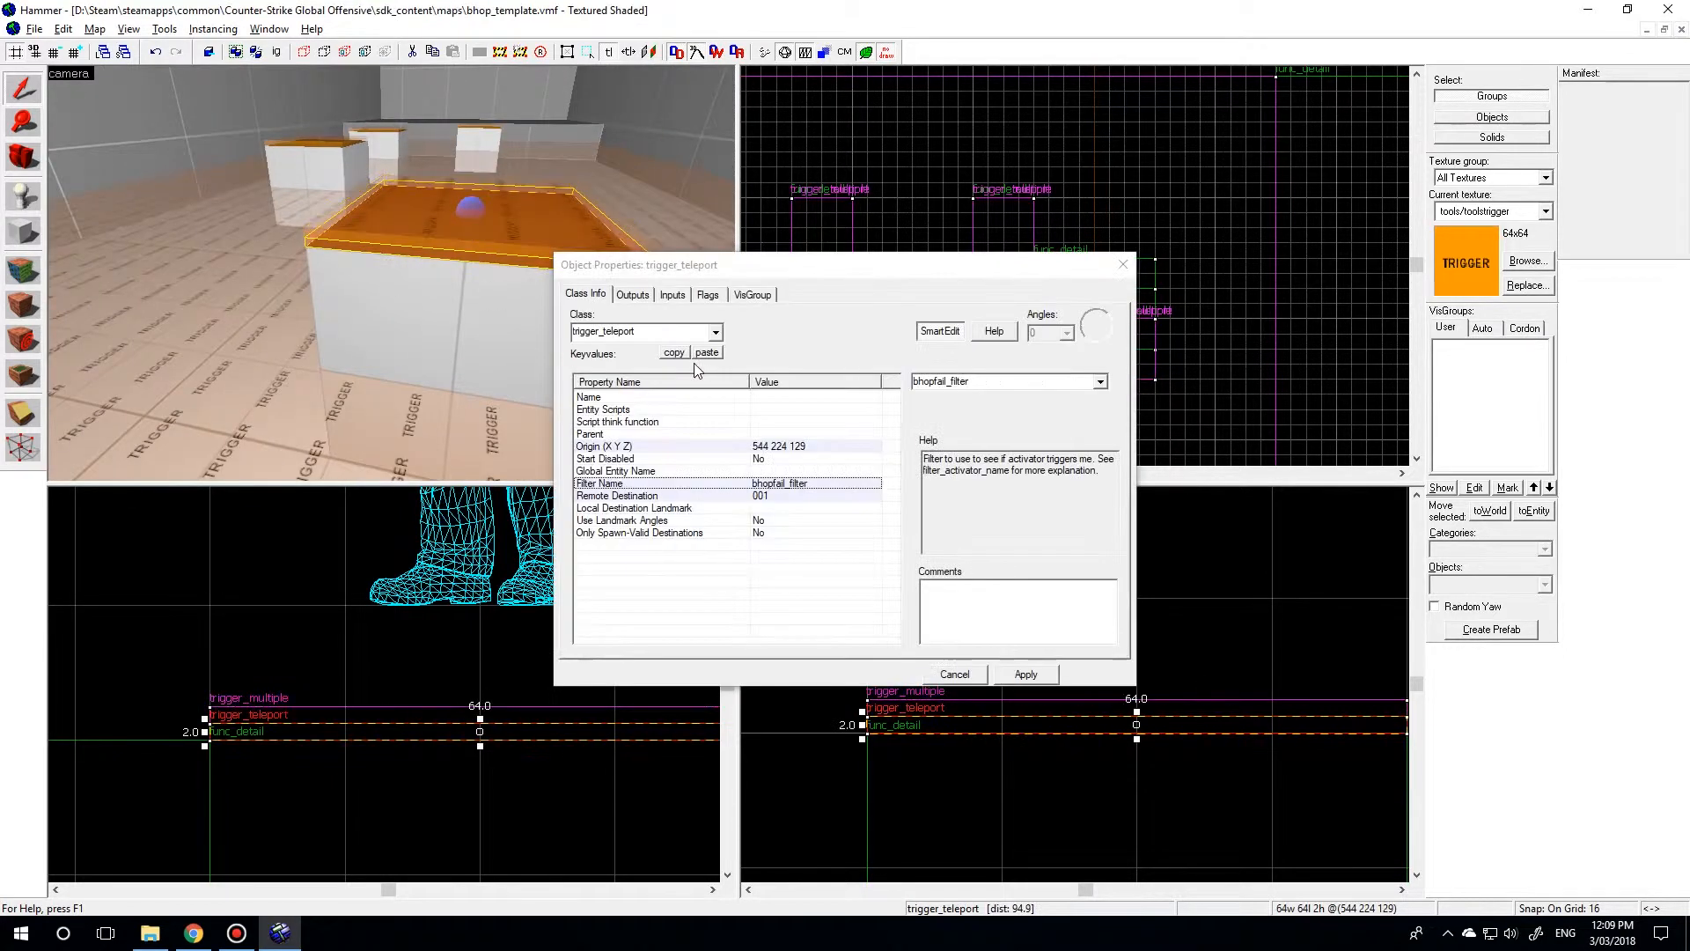
left_click(632, 296)
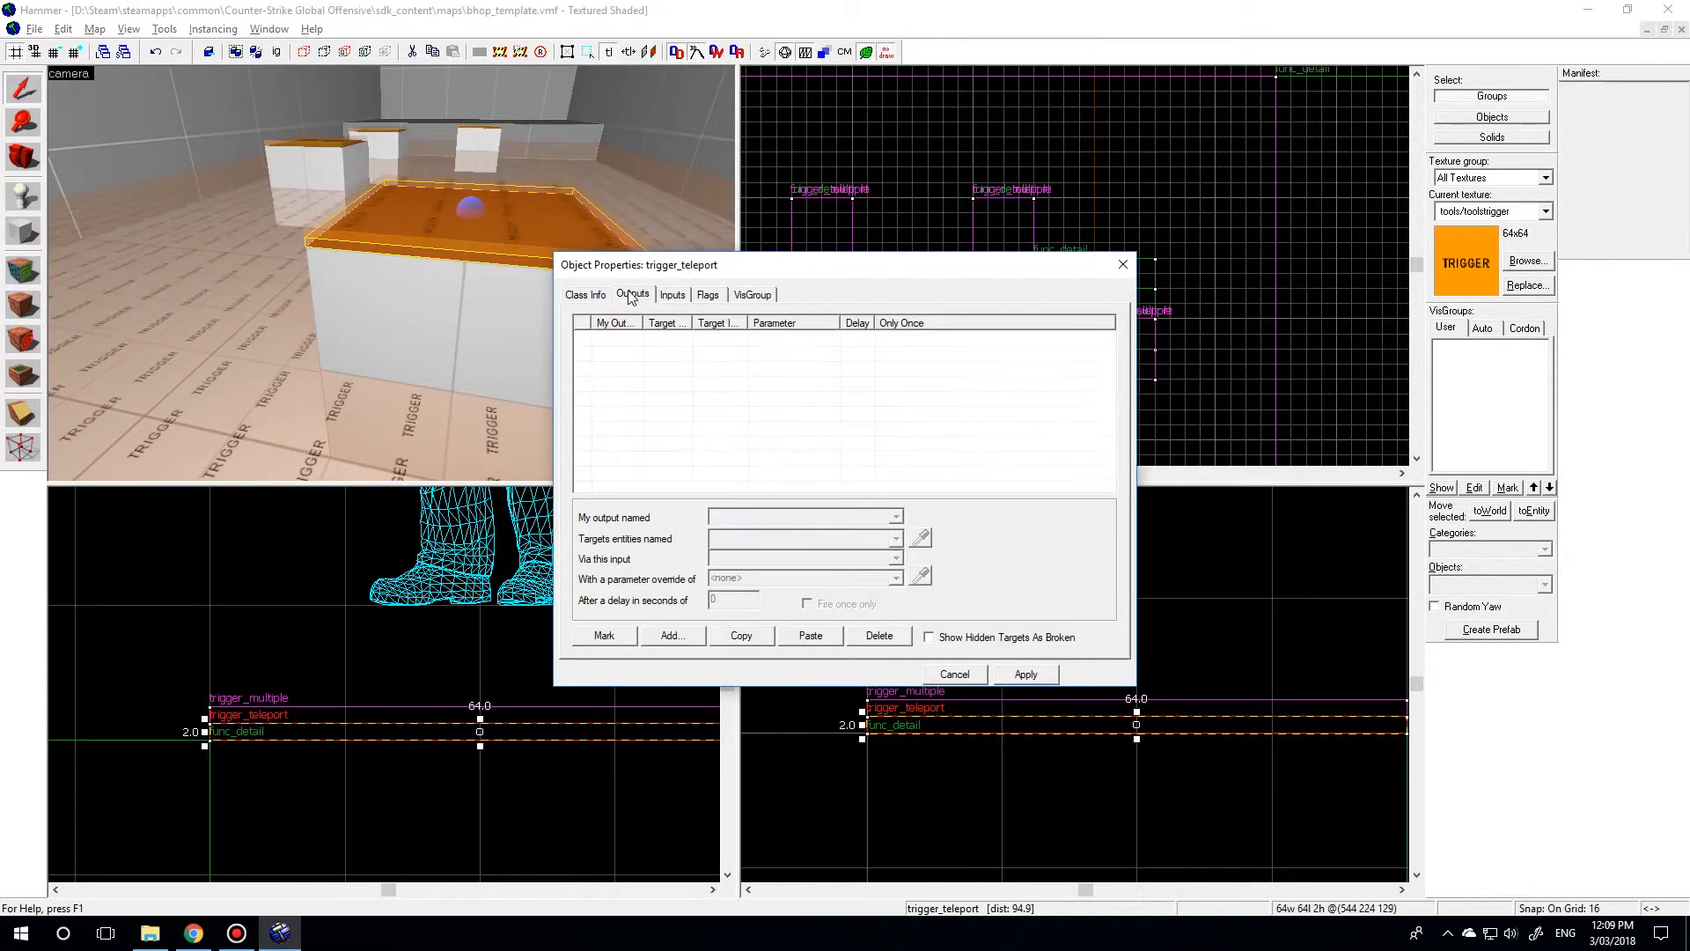
left_click(482, 256)
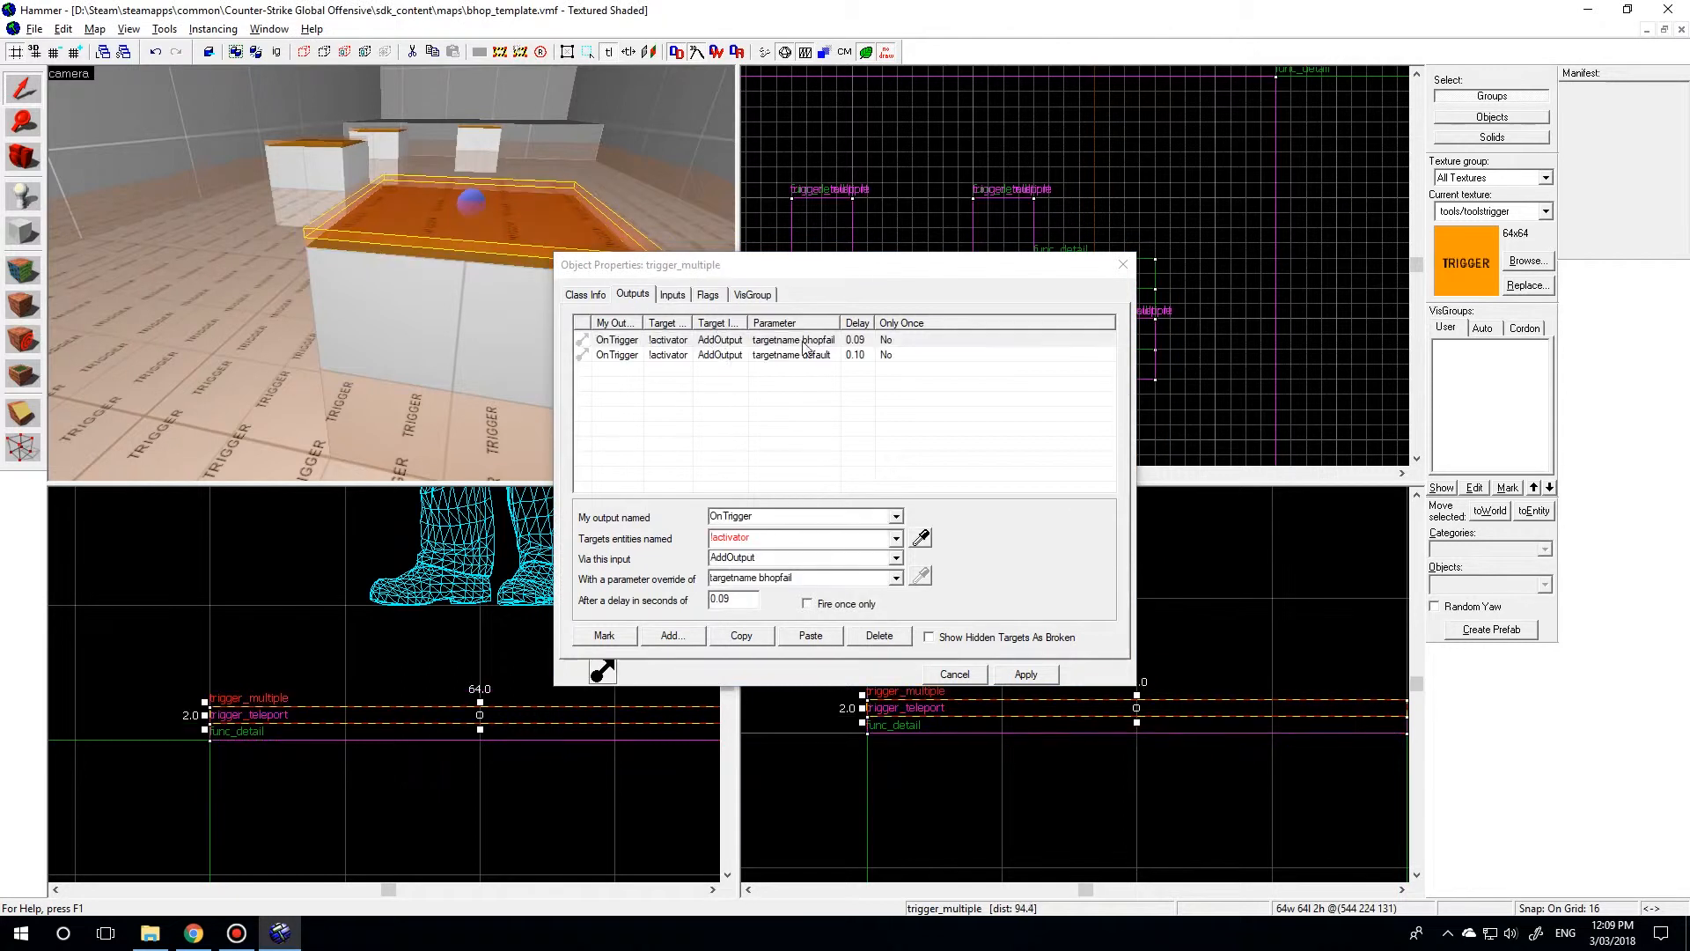
left_click(577, 298)
left_click(479, 268)
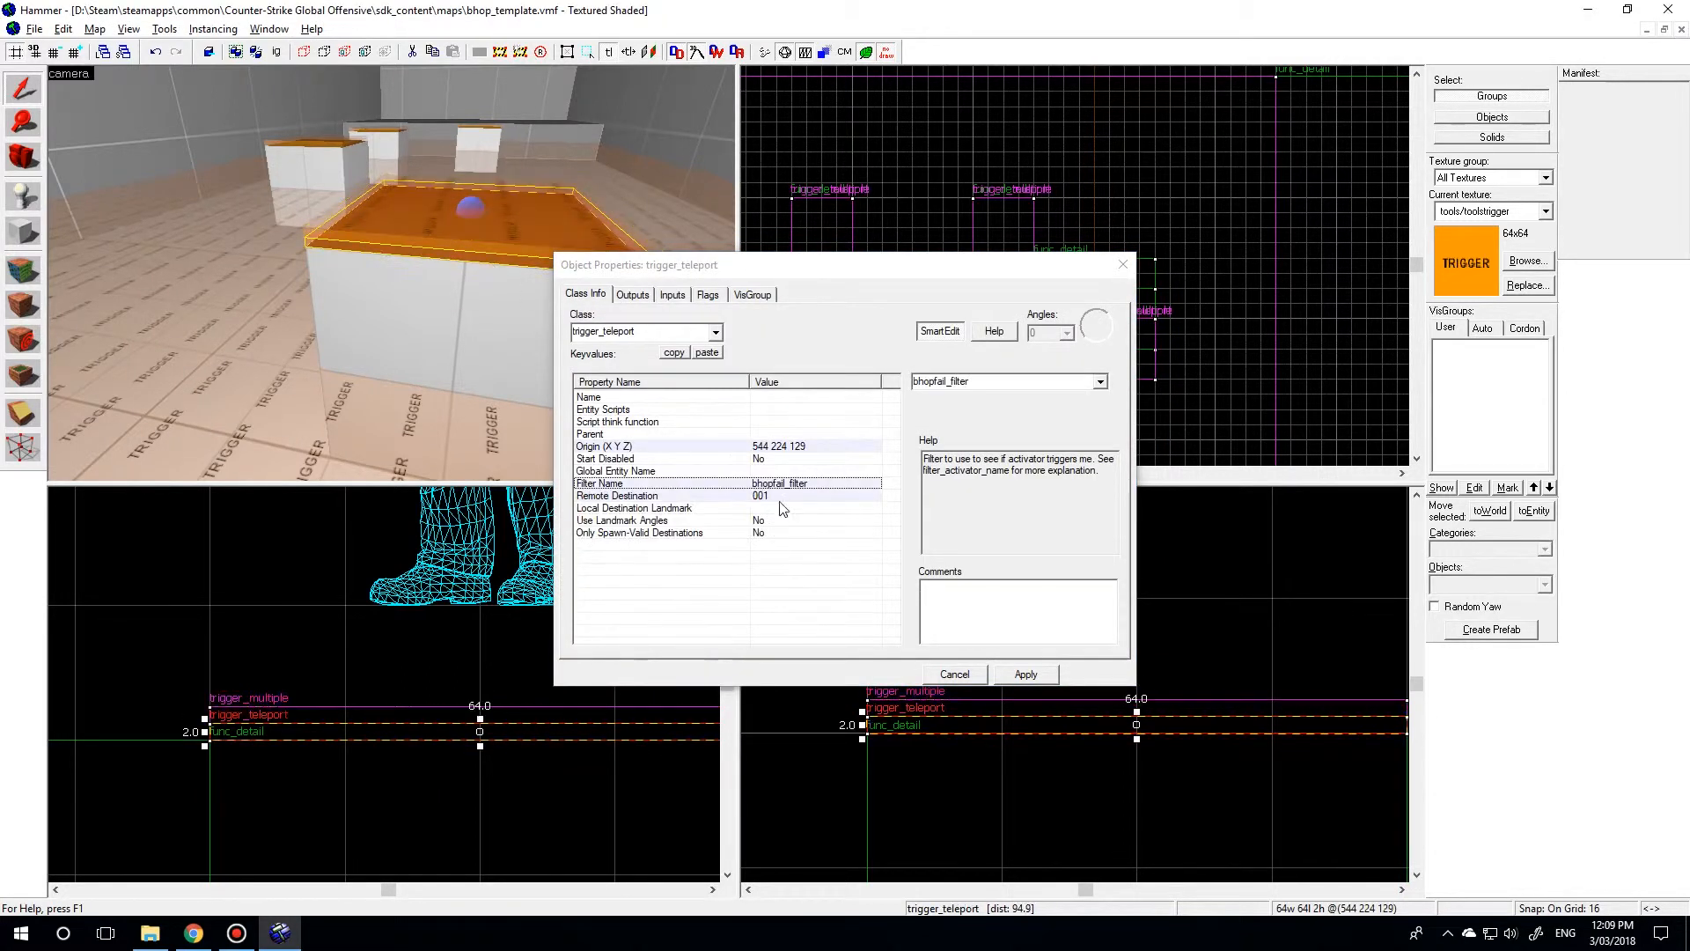
left_click(1123, 265)
key("z")
key("s")
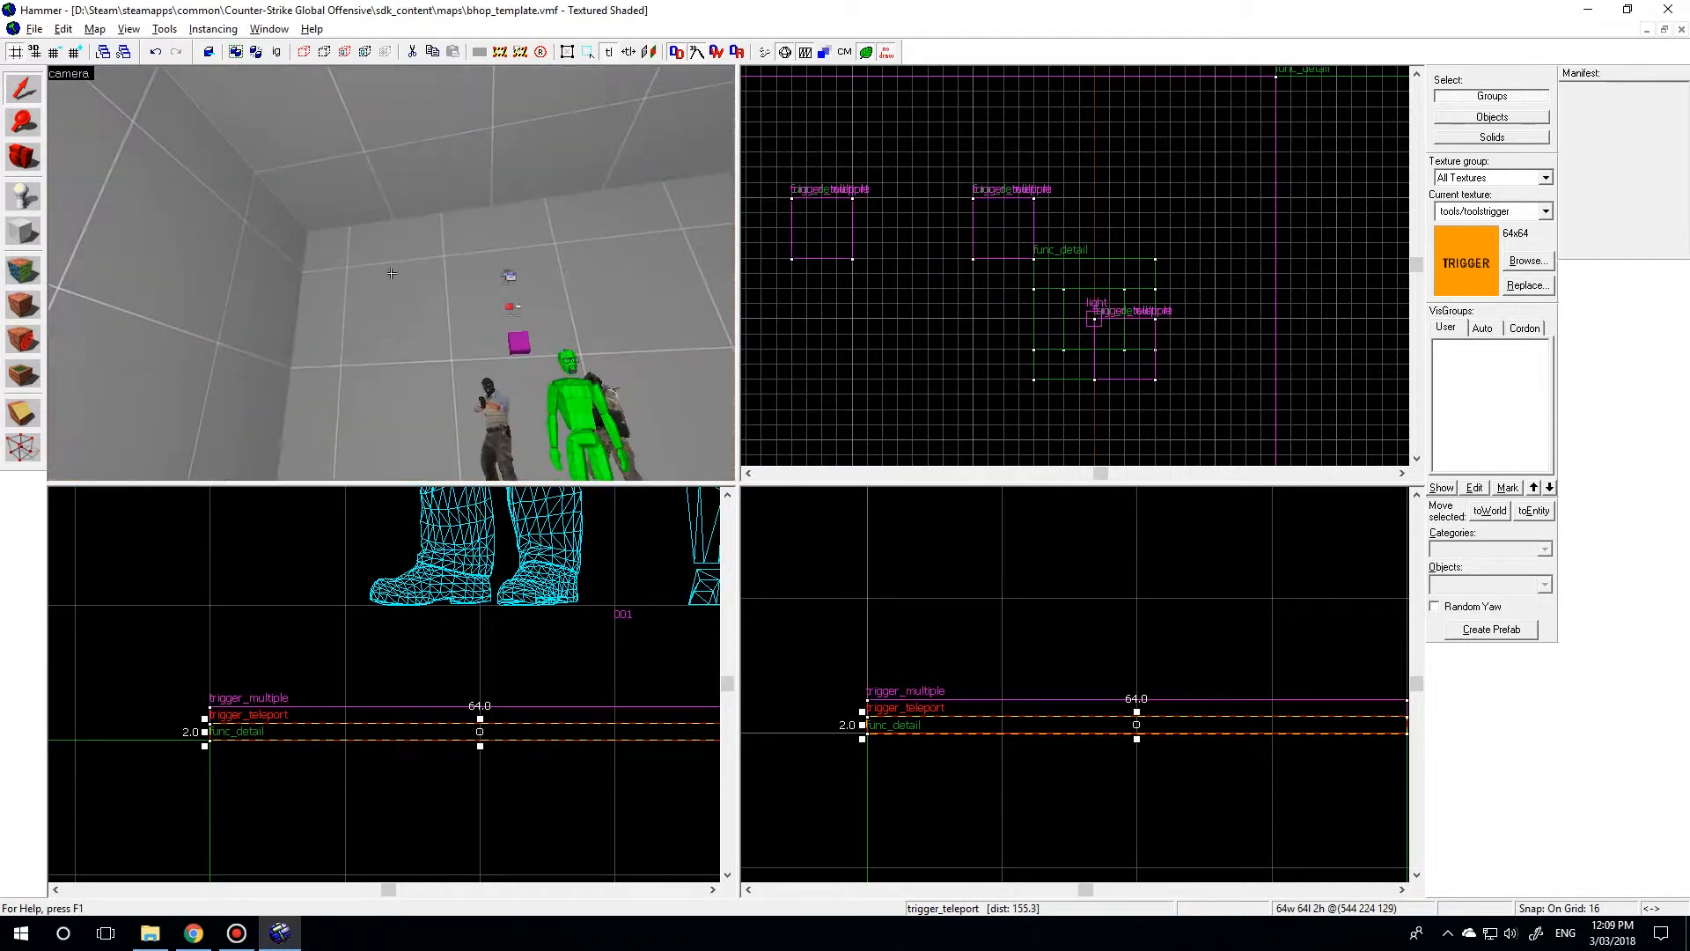
key("s")
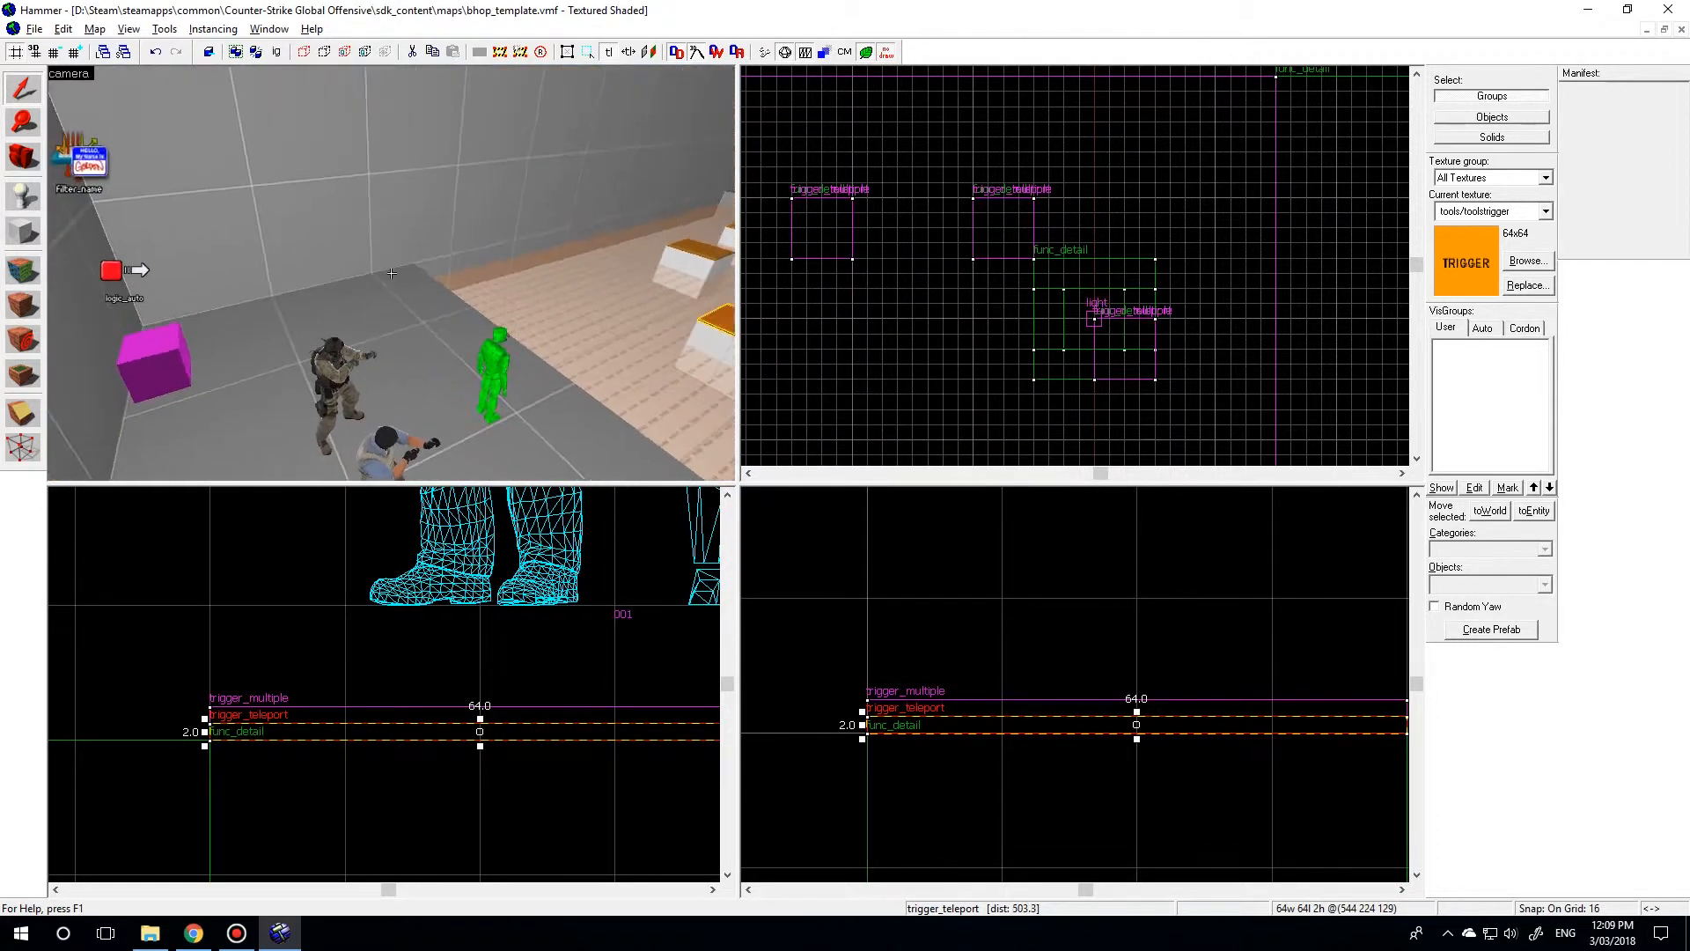
key("s")
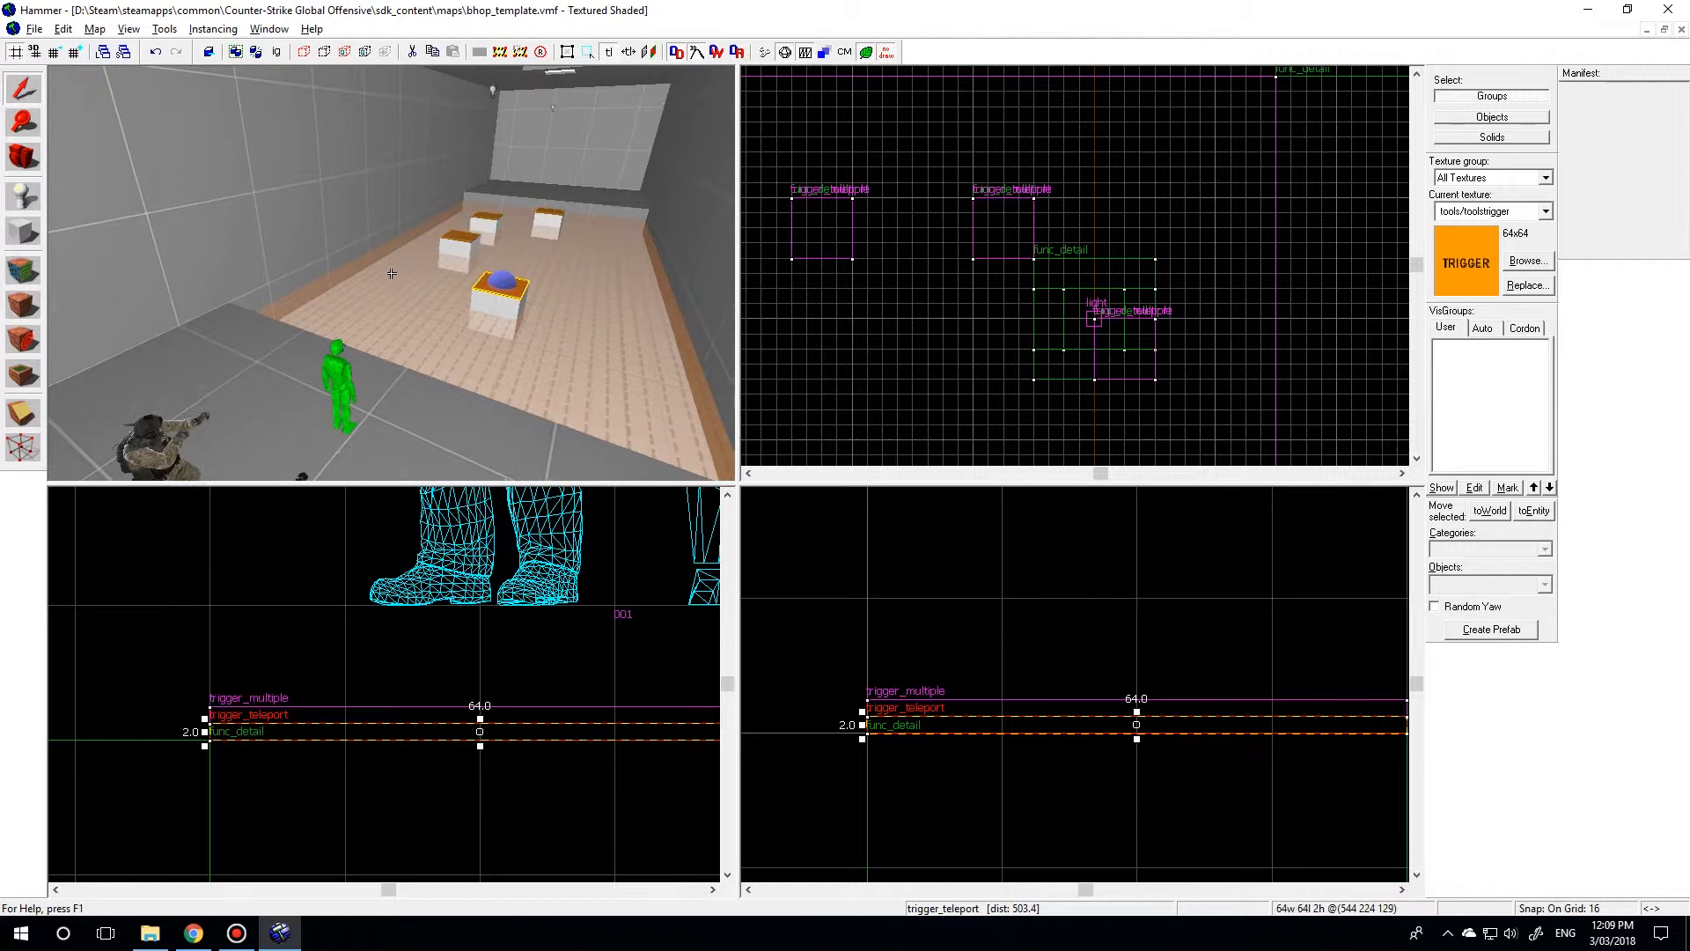
key("z")
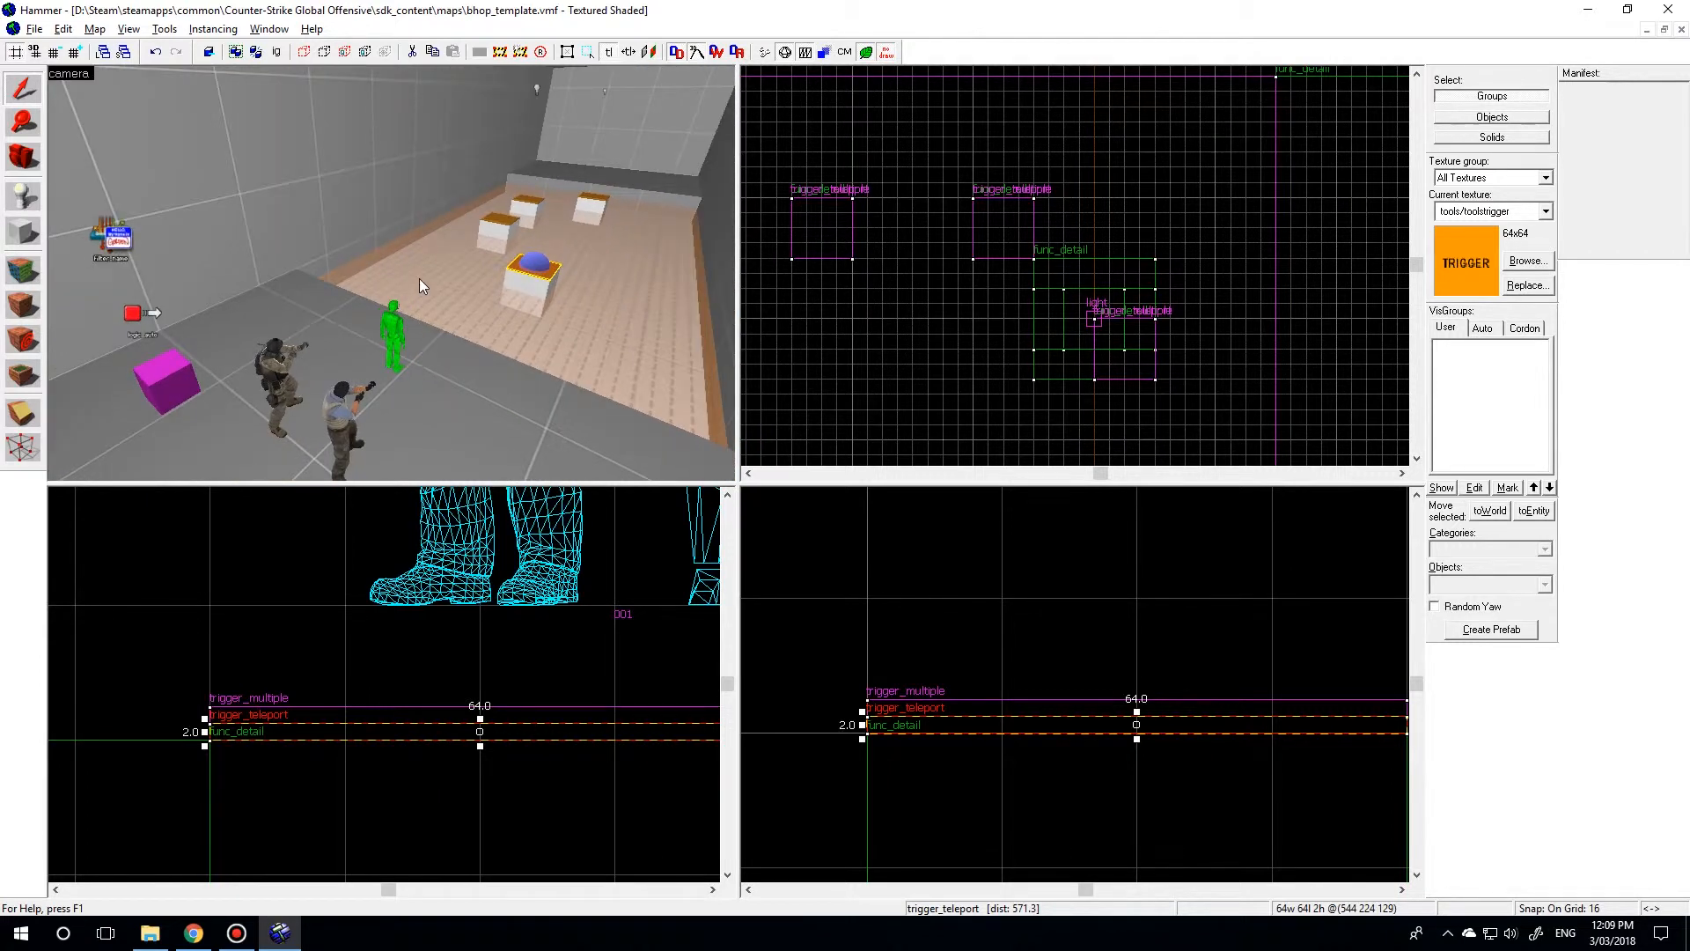
Compile the map with the corrected filter and run it in the game.
key("F9")
left_click(856, 627)
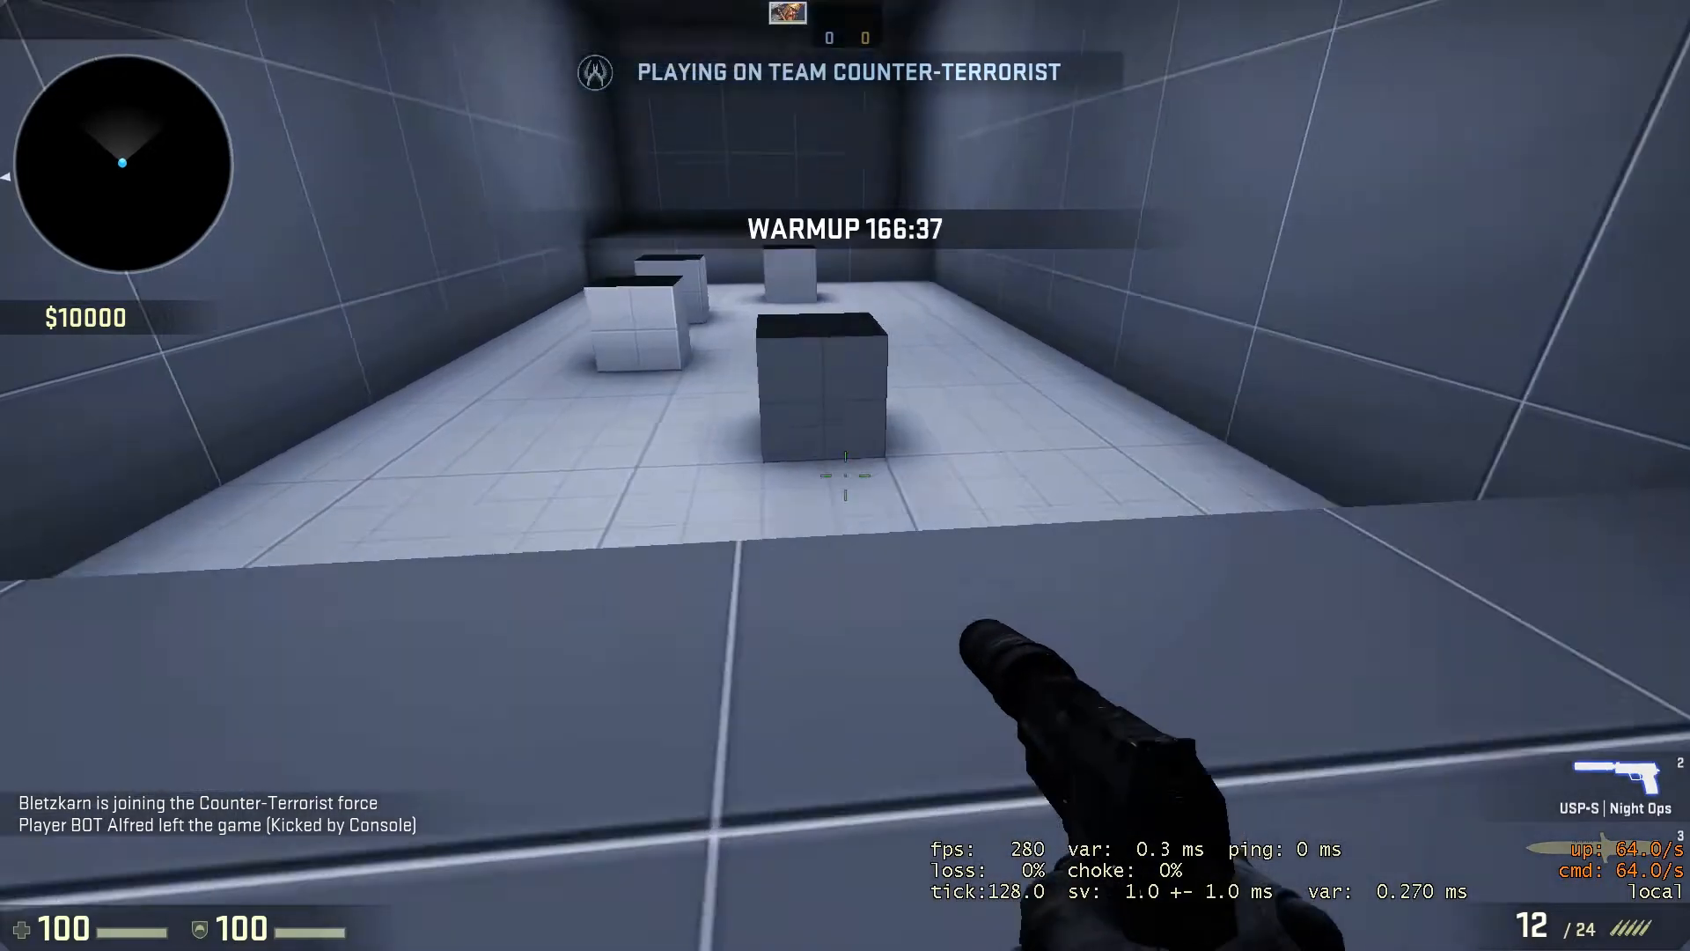
Retest the first jump block's teleport in the running game by landing and staying on it several times.
key("w")
key("space")
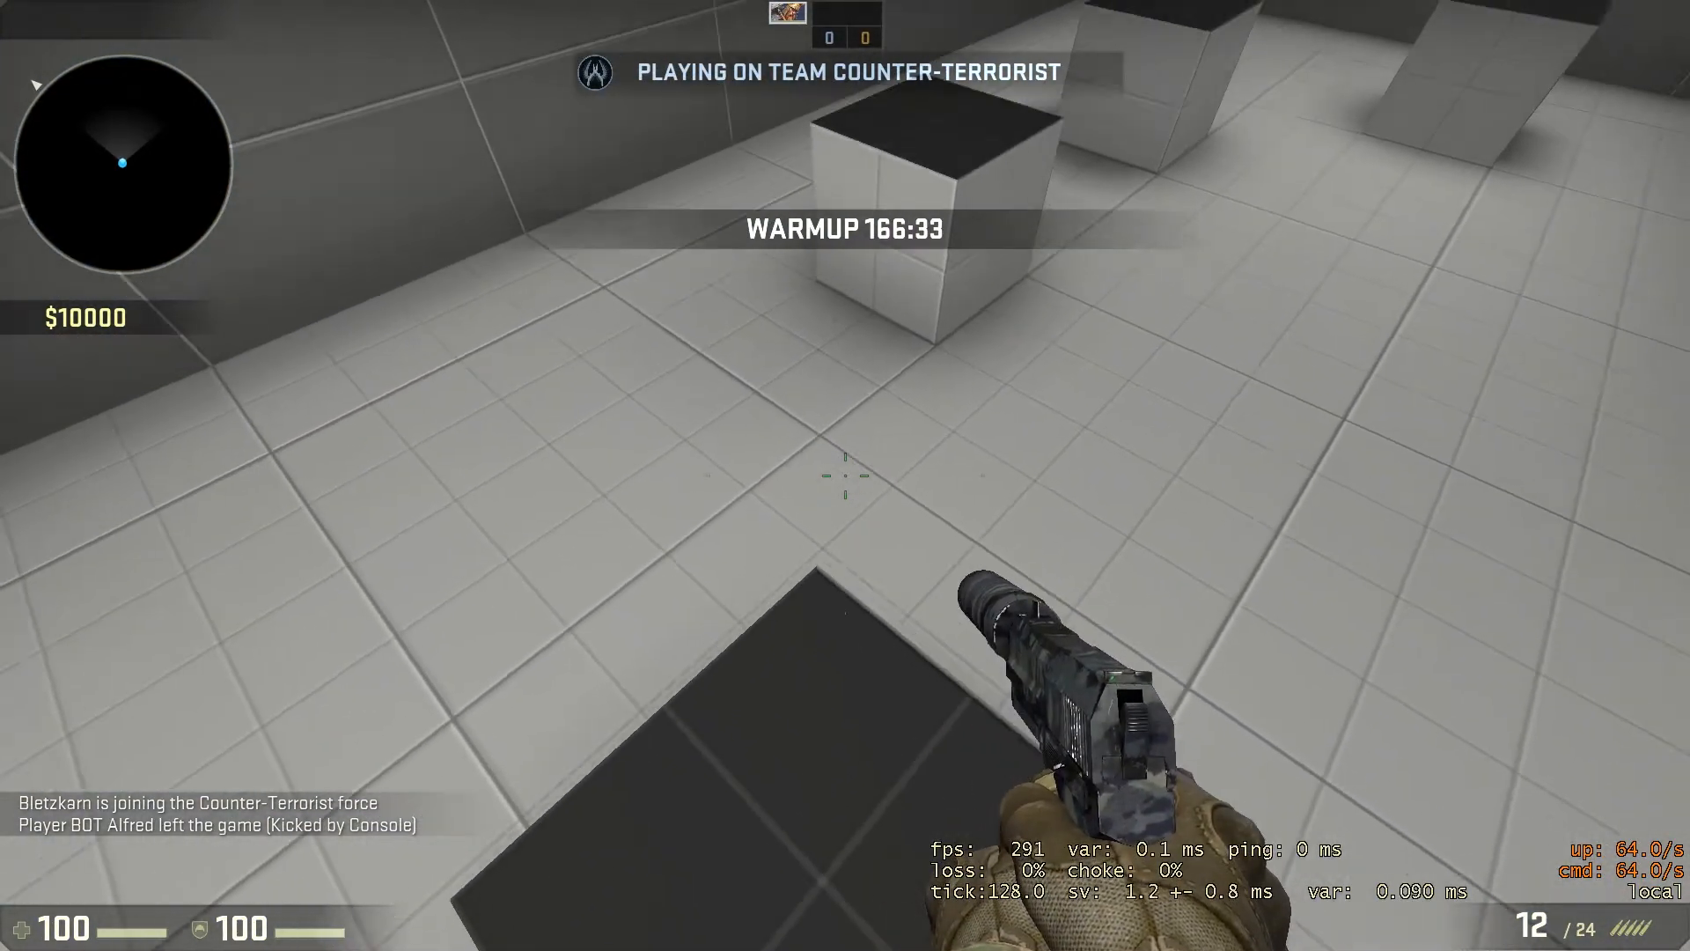
key("w")
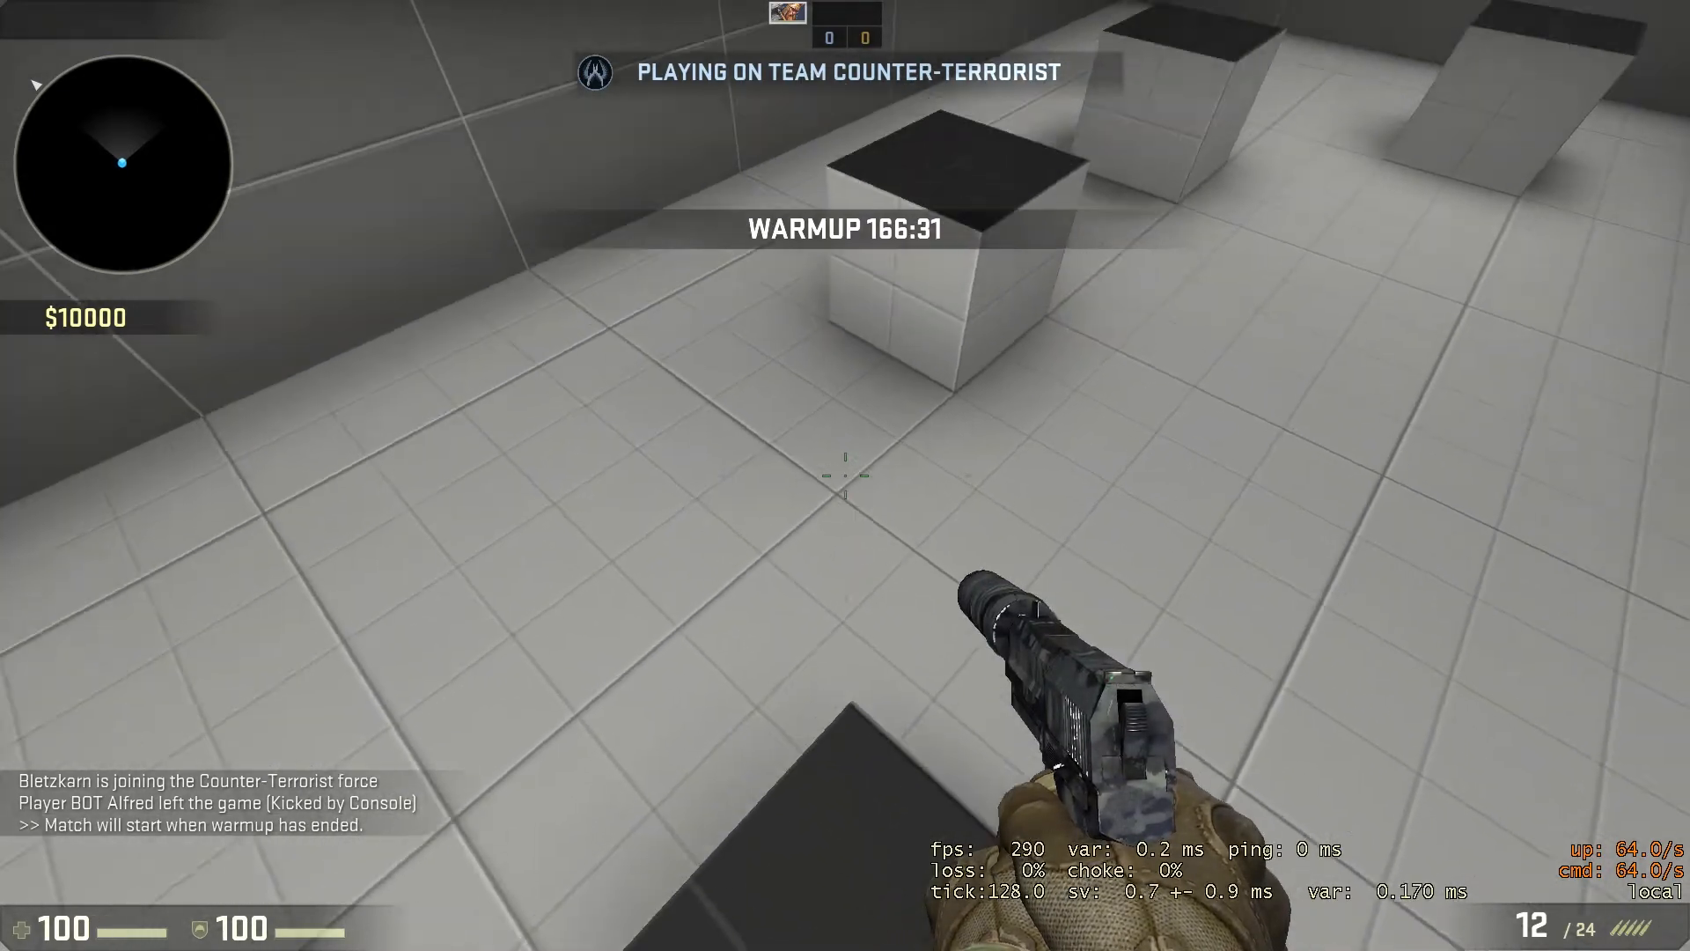
key("s")
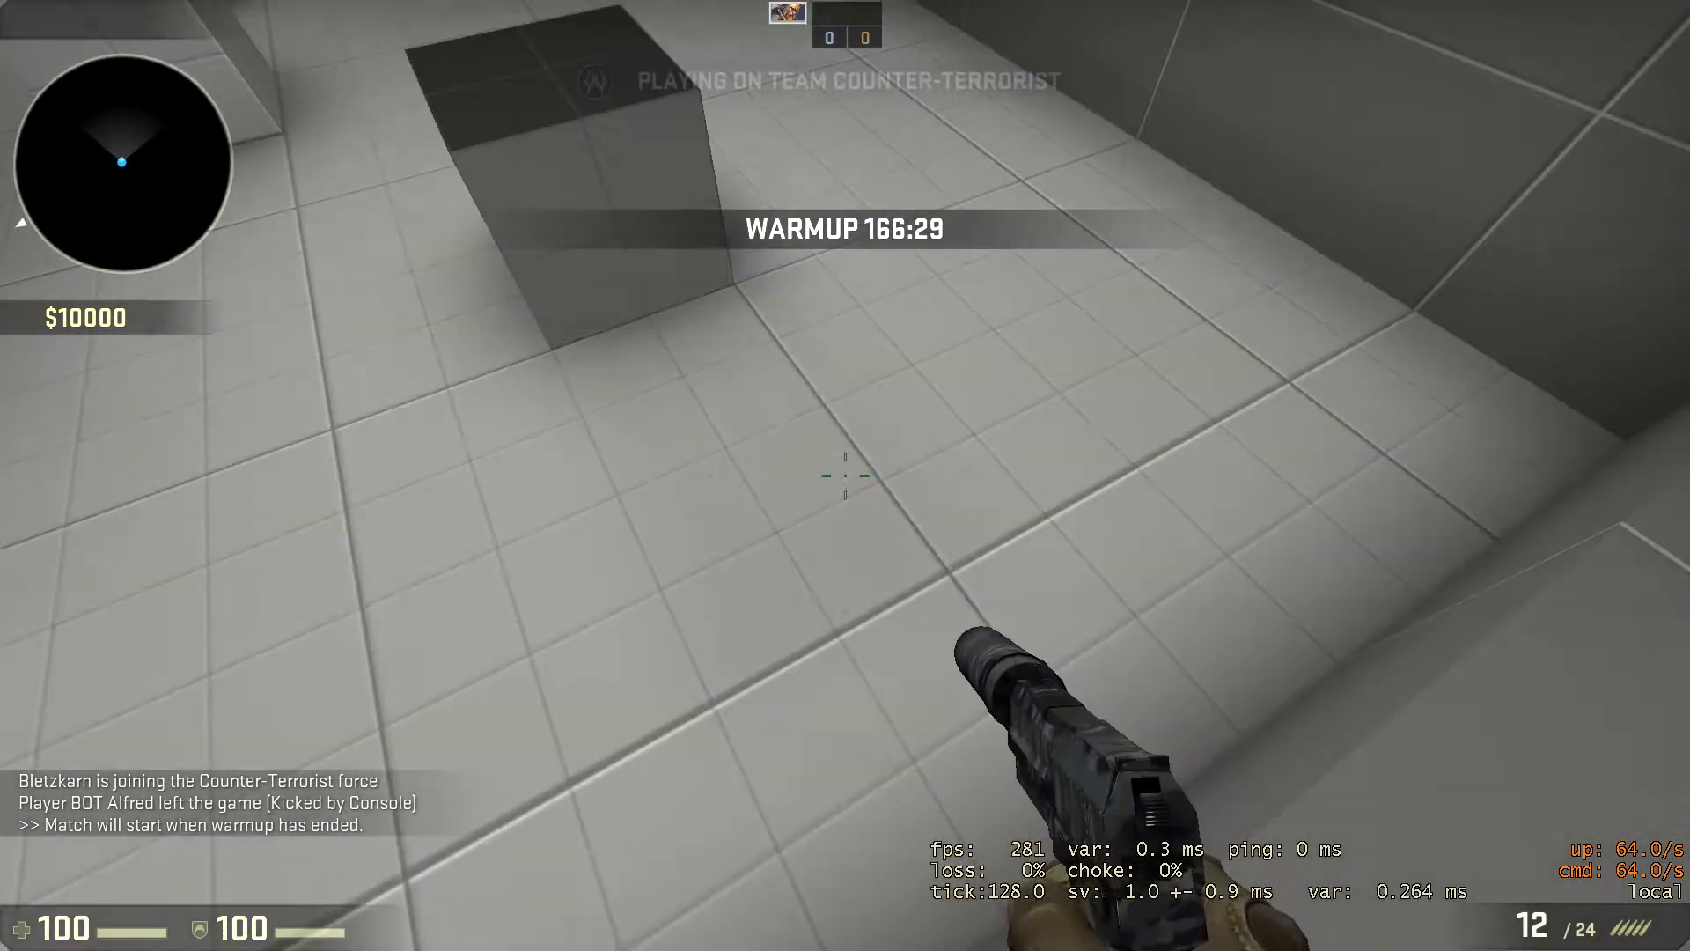
key("w")
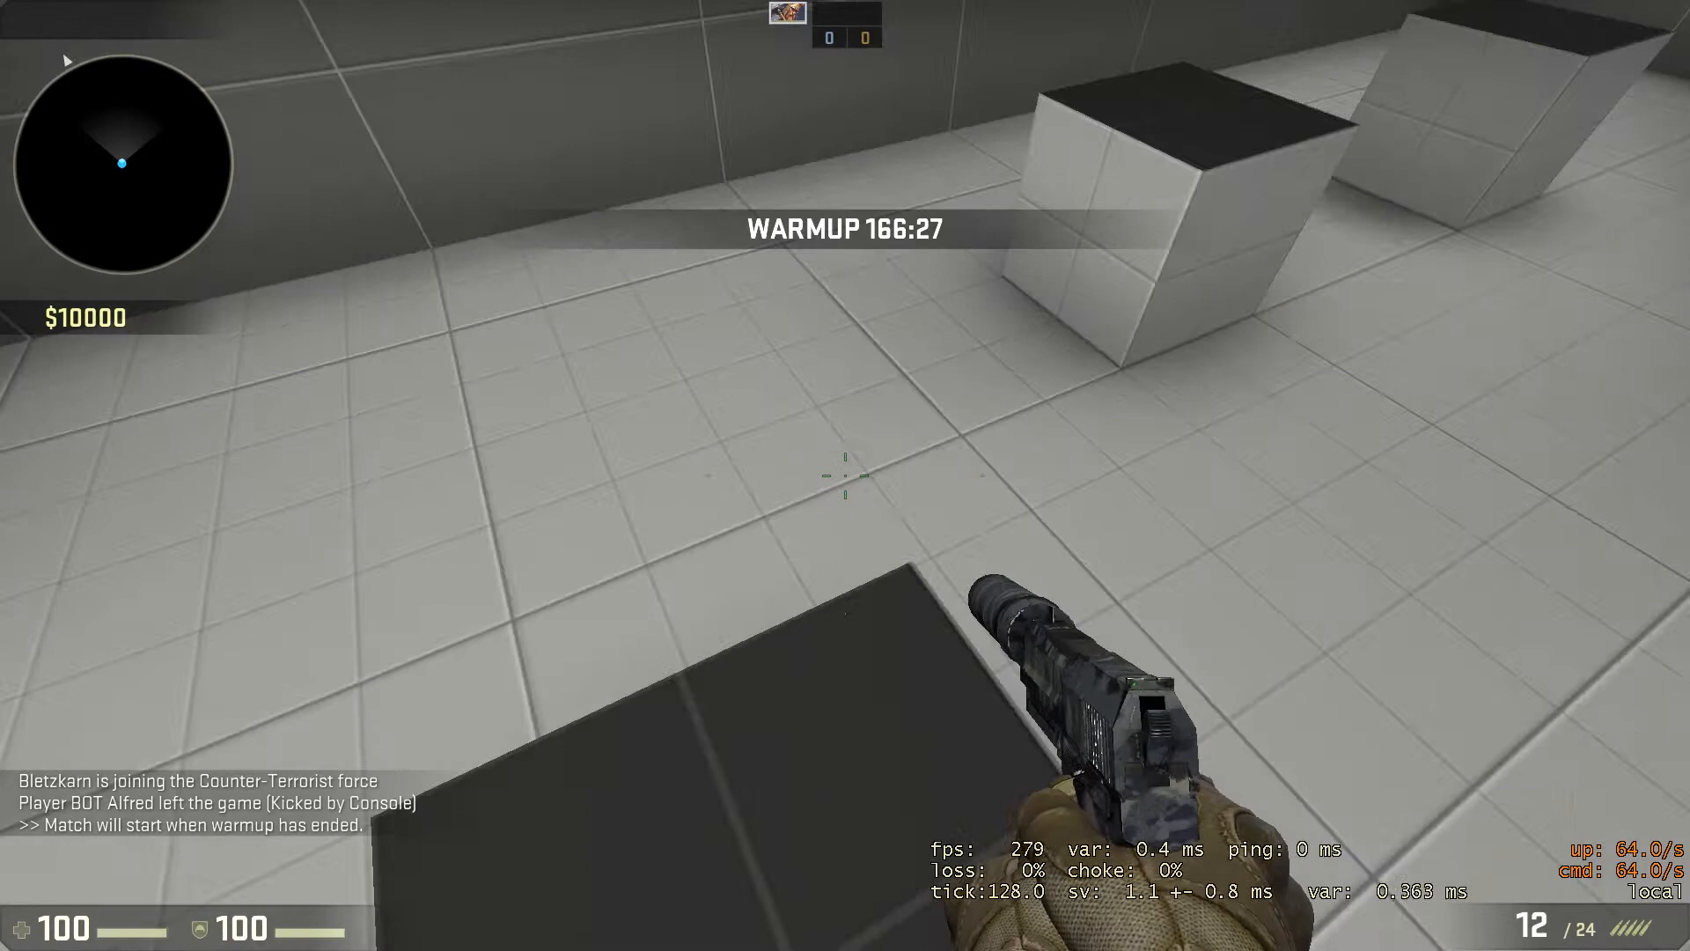
key("w")
key("s")
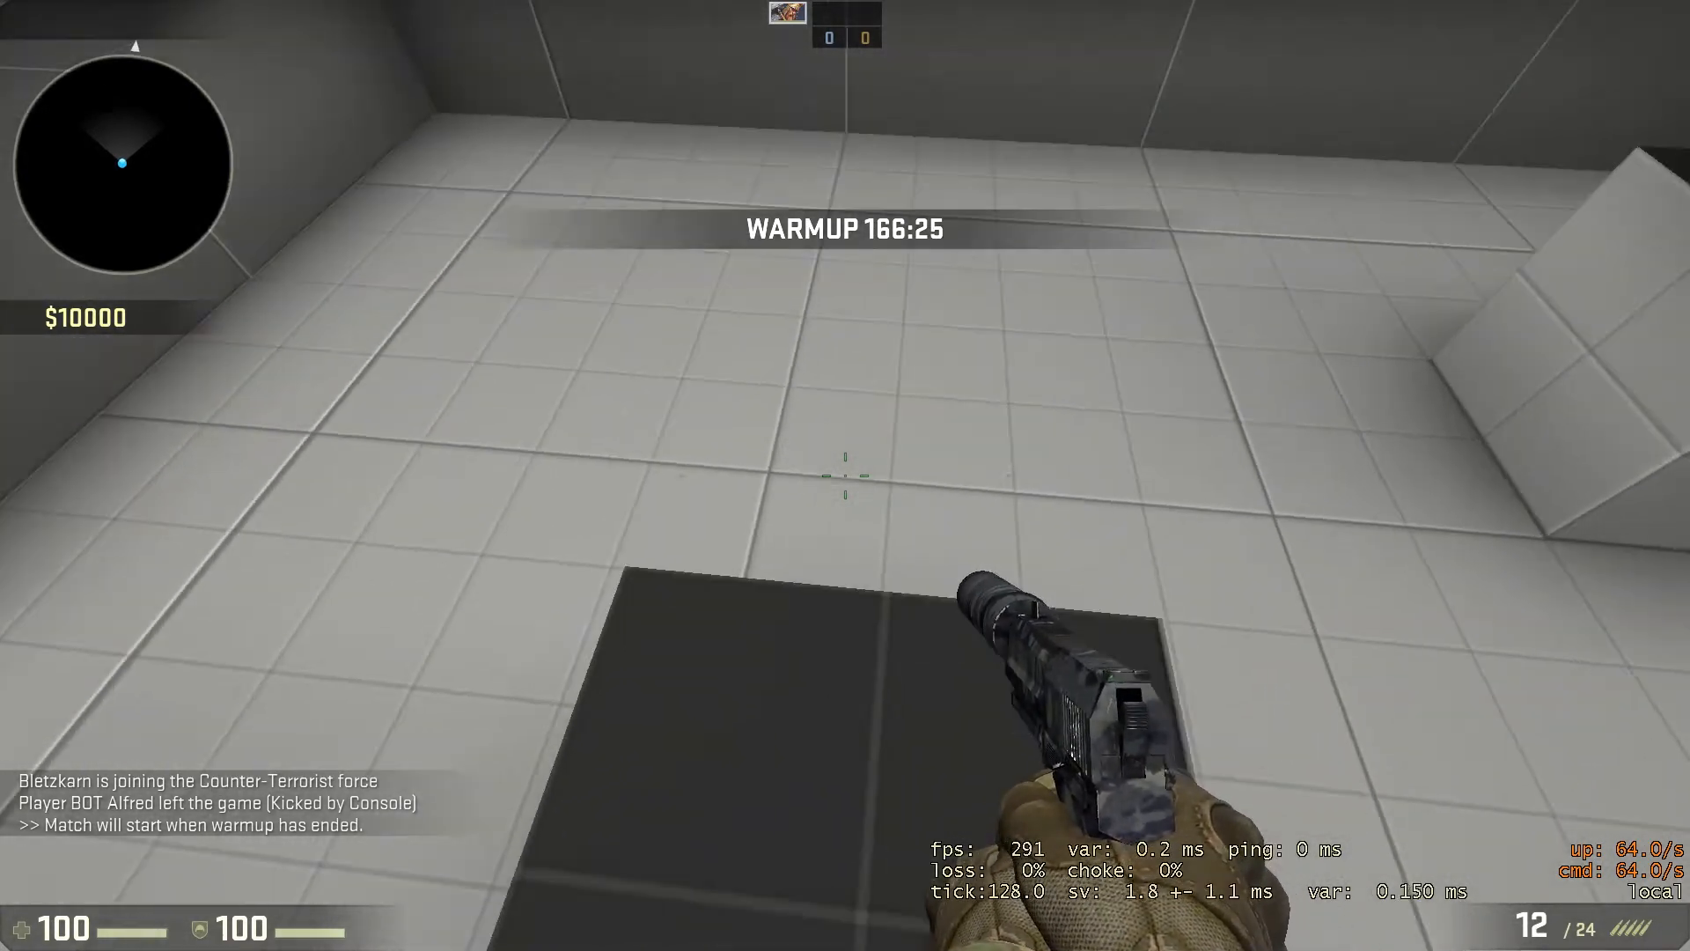
key("space")
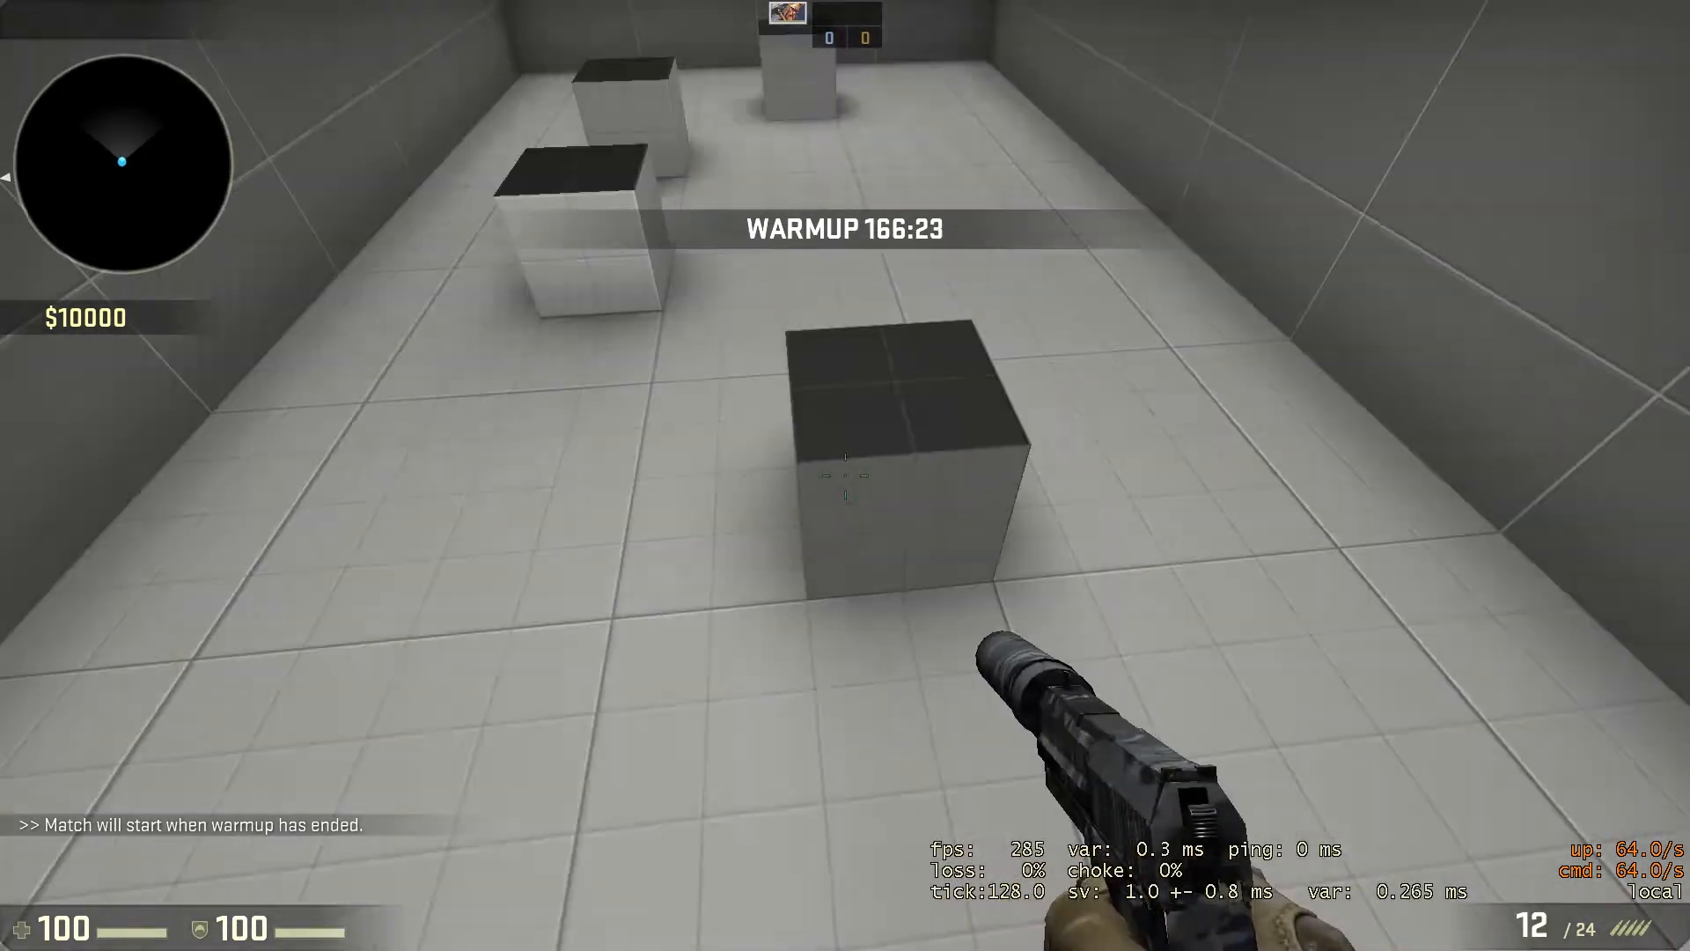